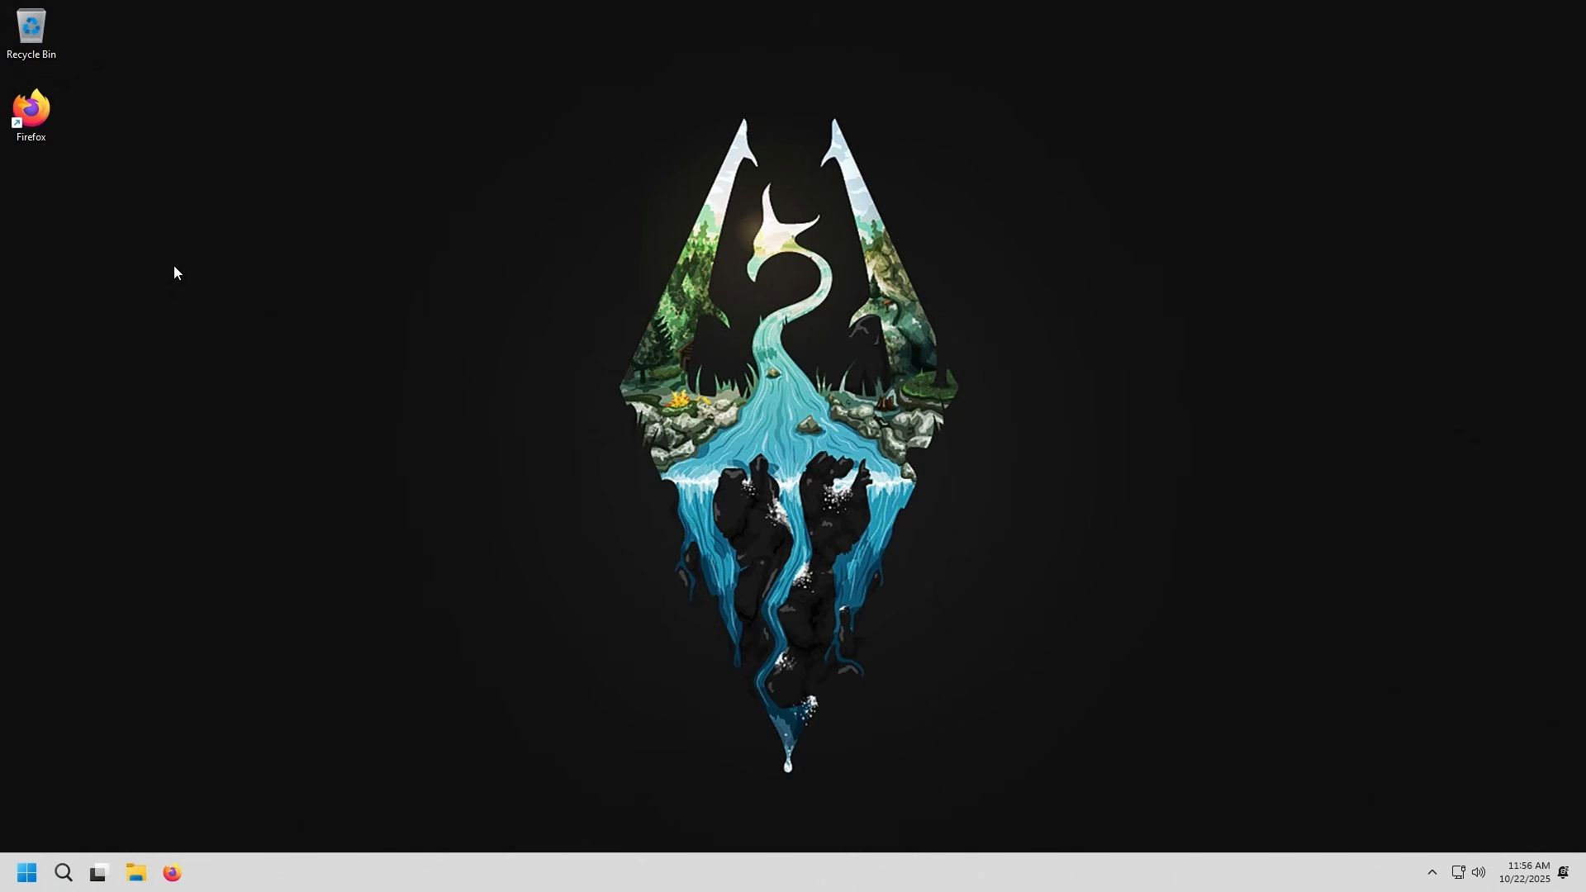
Open the GameMaker website in Firefox and go to its download page
double_click(31, 111)
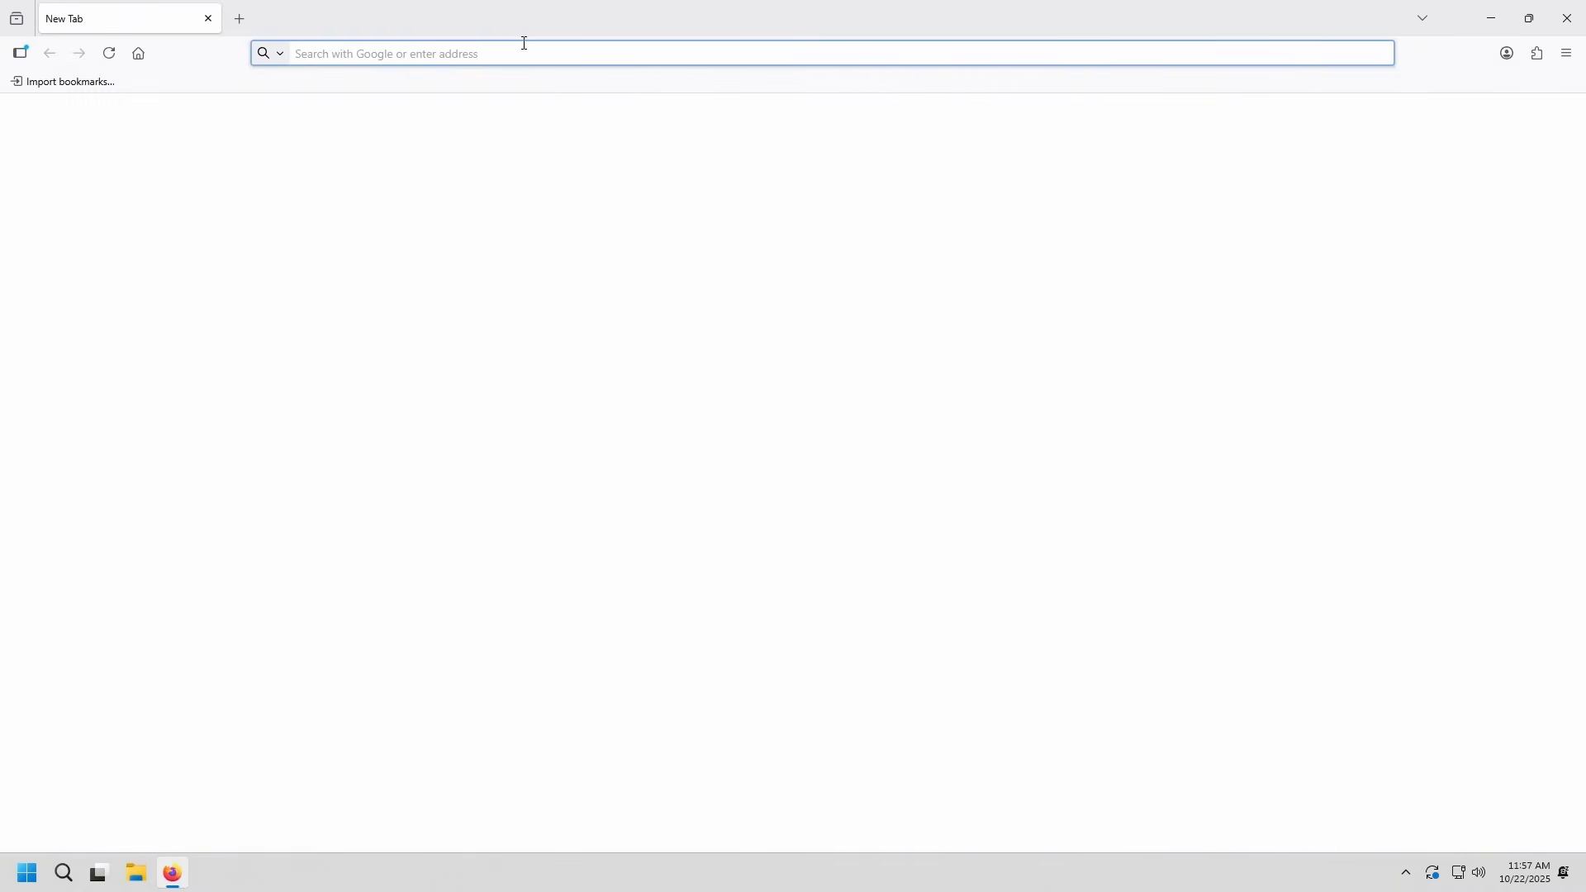
text(gamemaker.io/)
key(Return)
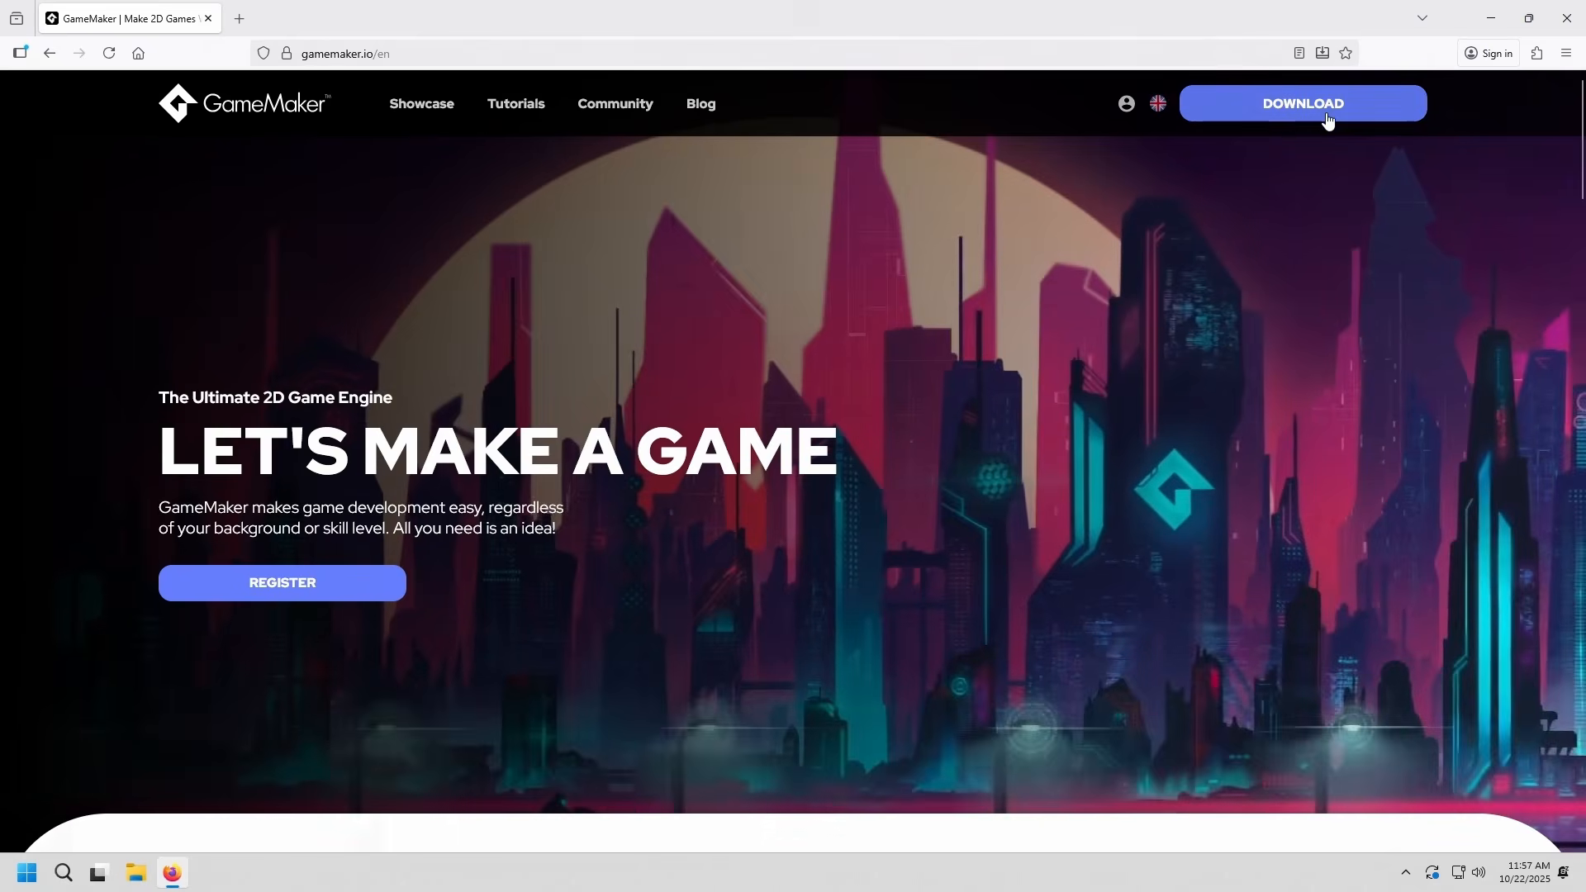
click(1331, 109)
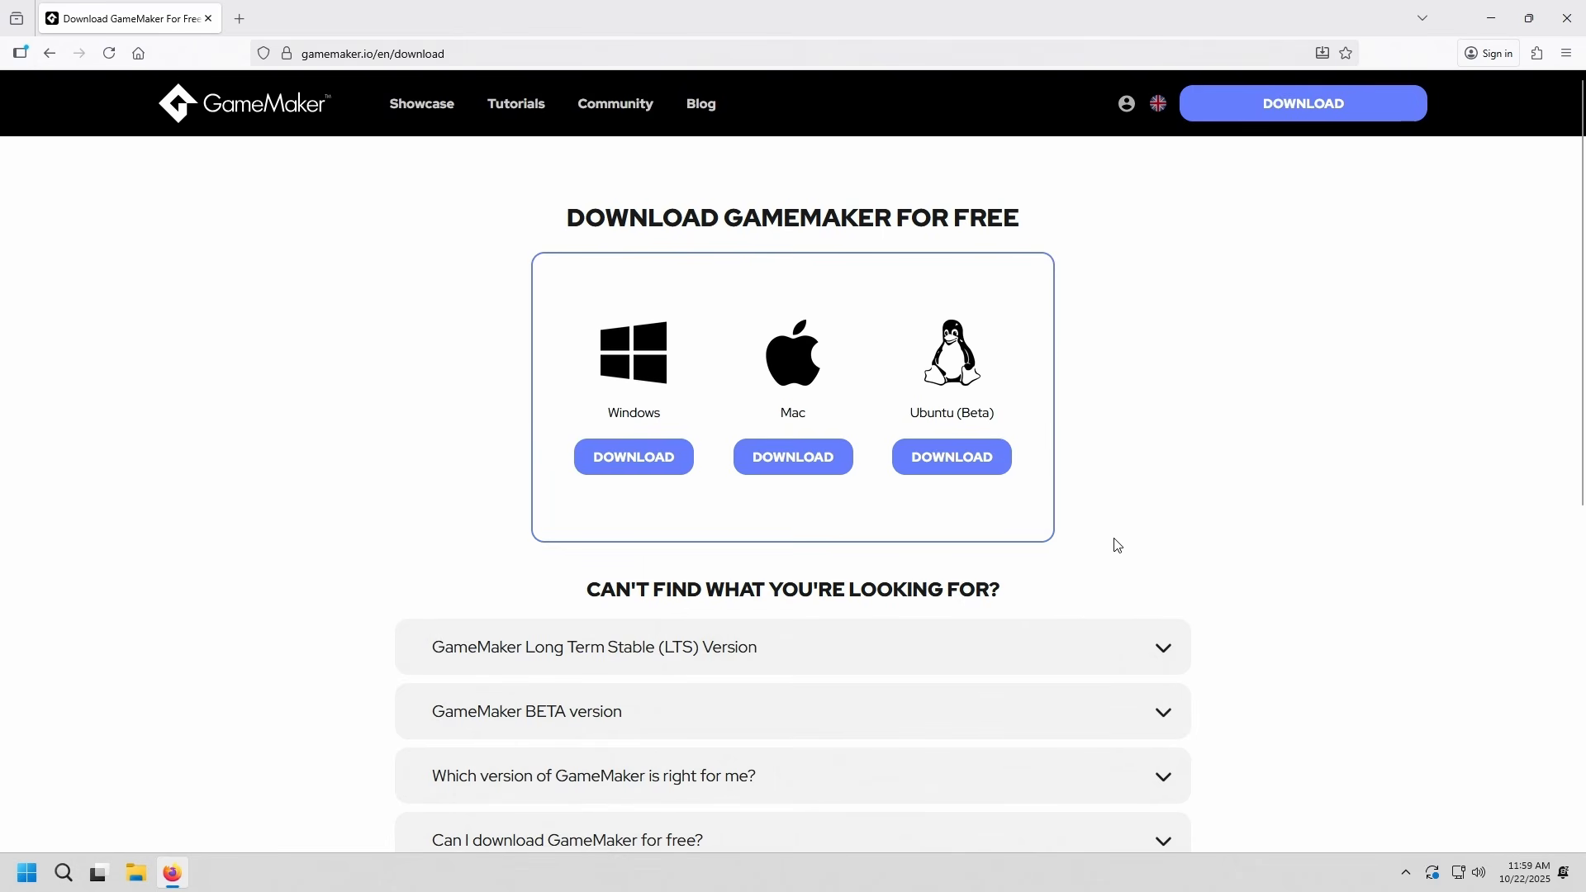
Review the GameMaker Long Term Stable (LTS) version details on the download page and close the browser
click(725, 648)
scroll(1061, 552, down, 4)
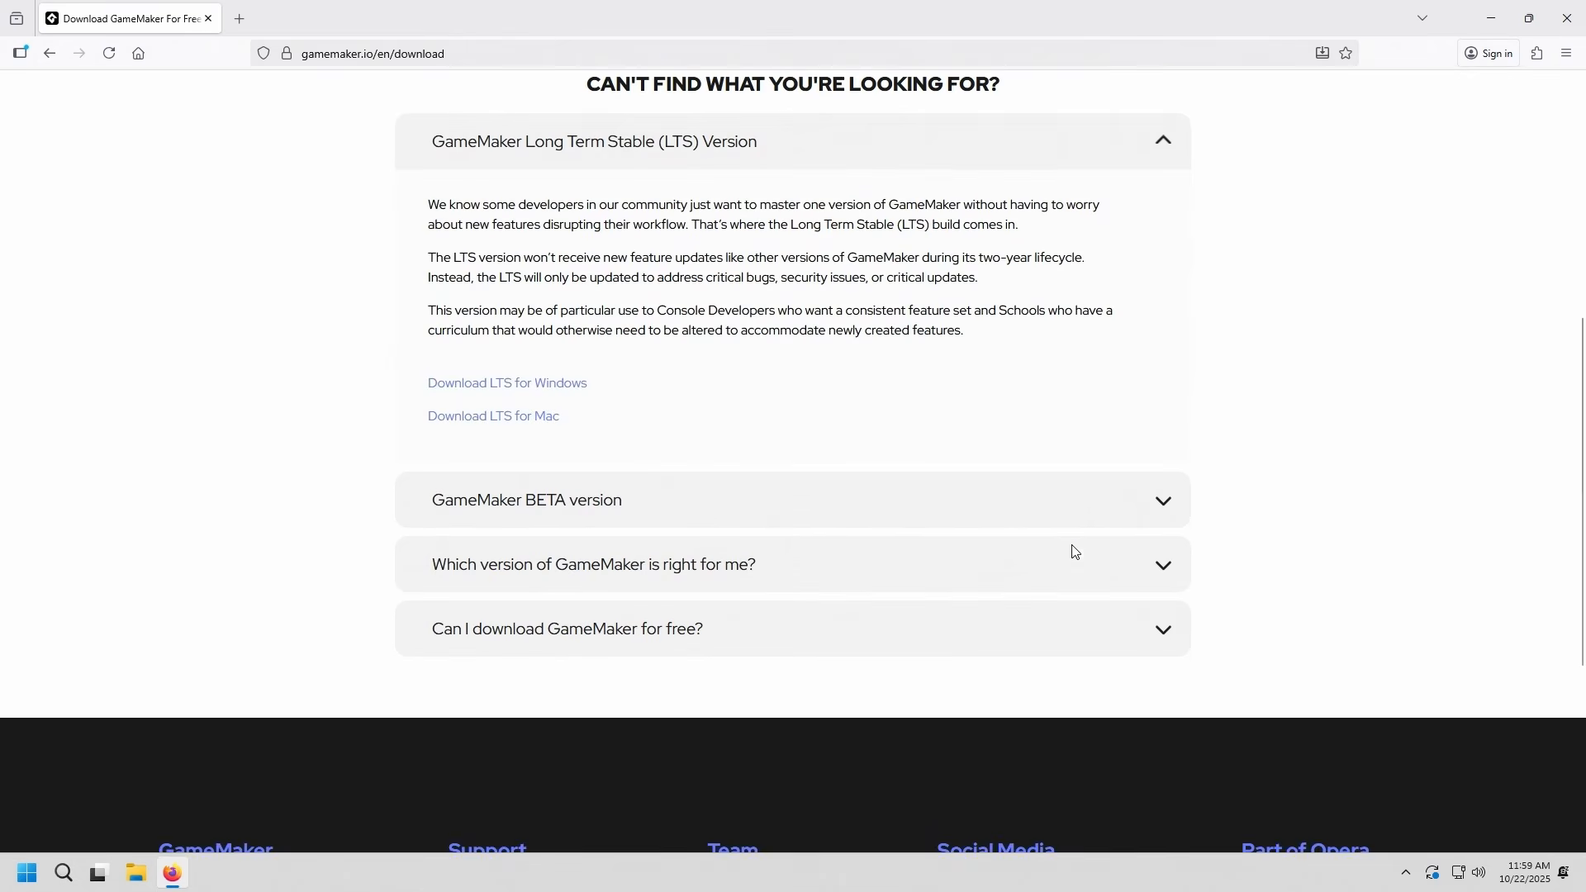
scroll(1073, 553, up, 4)
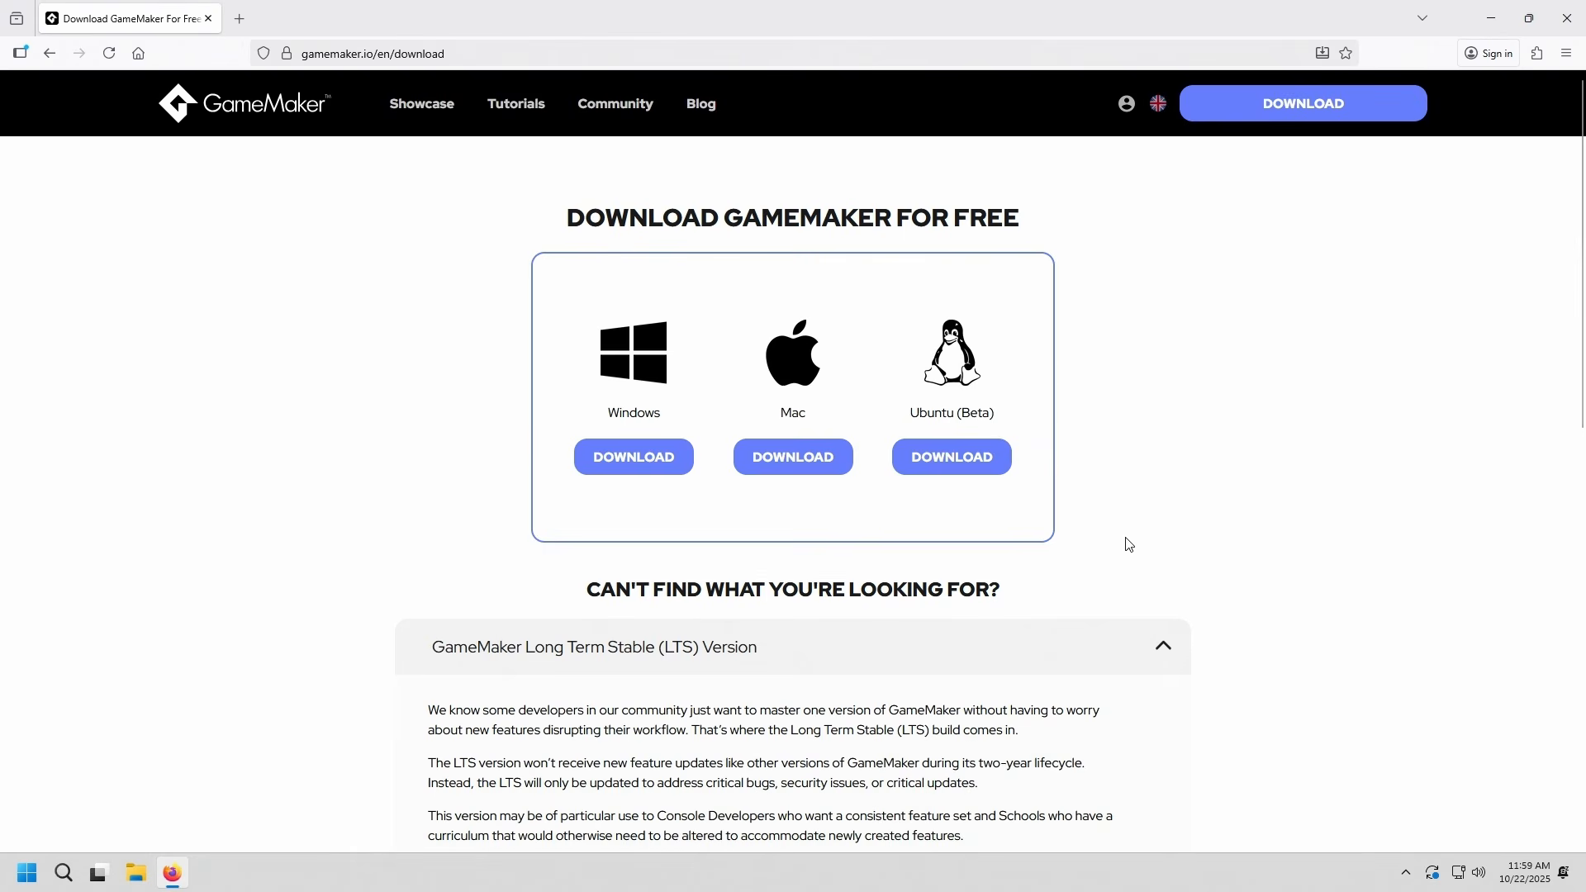
scroll(1128, 544, down, 4)
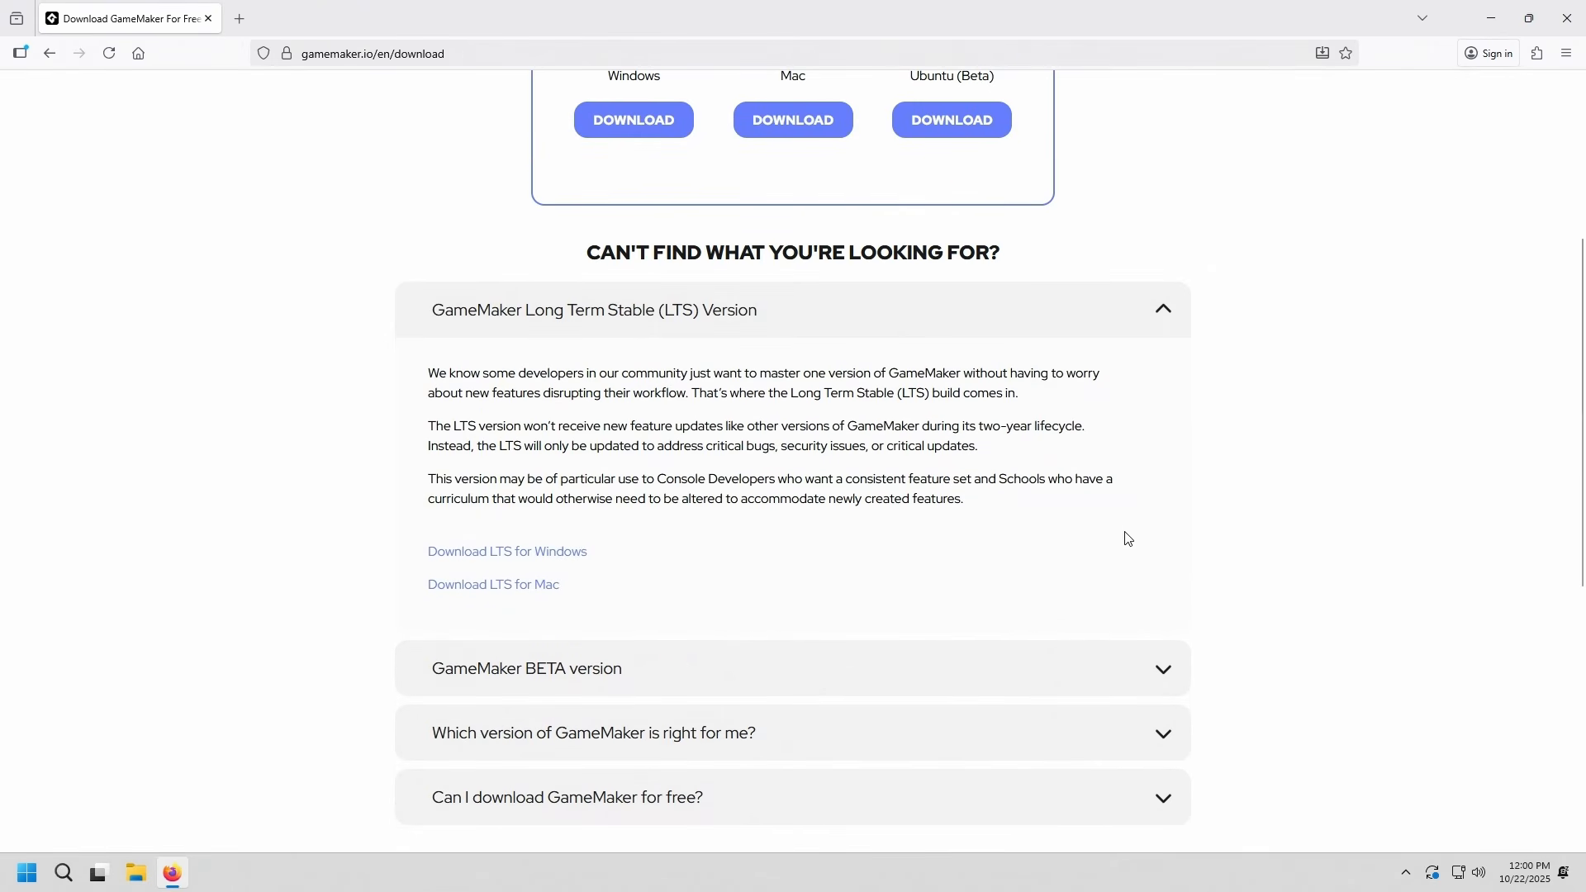
scroll(1128, 538, up, 4)
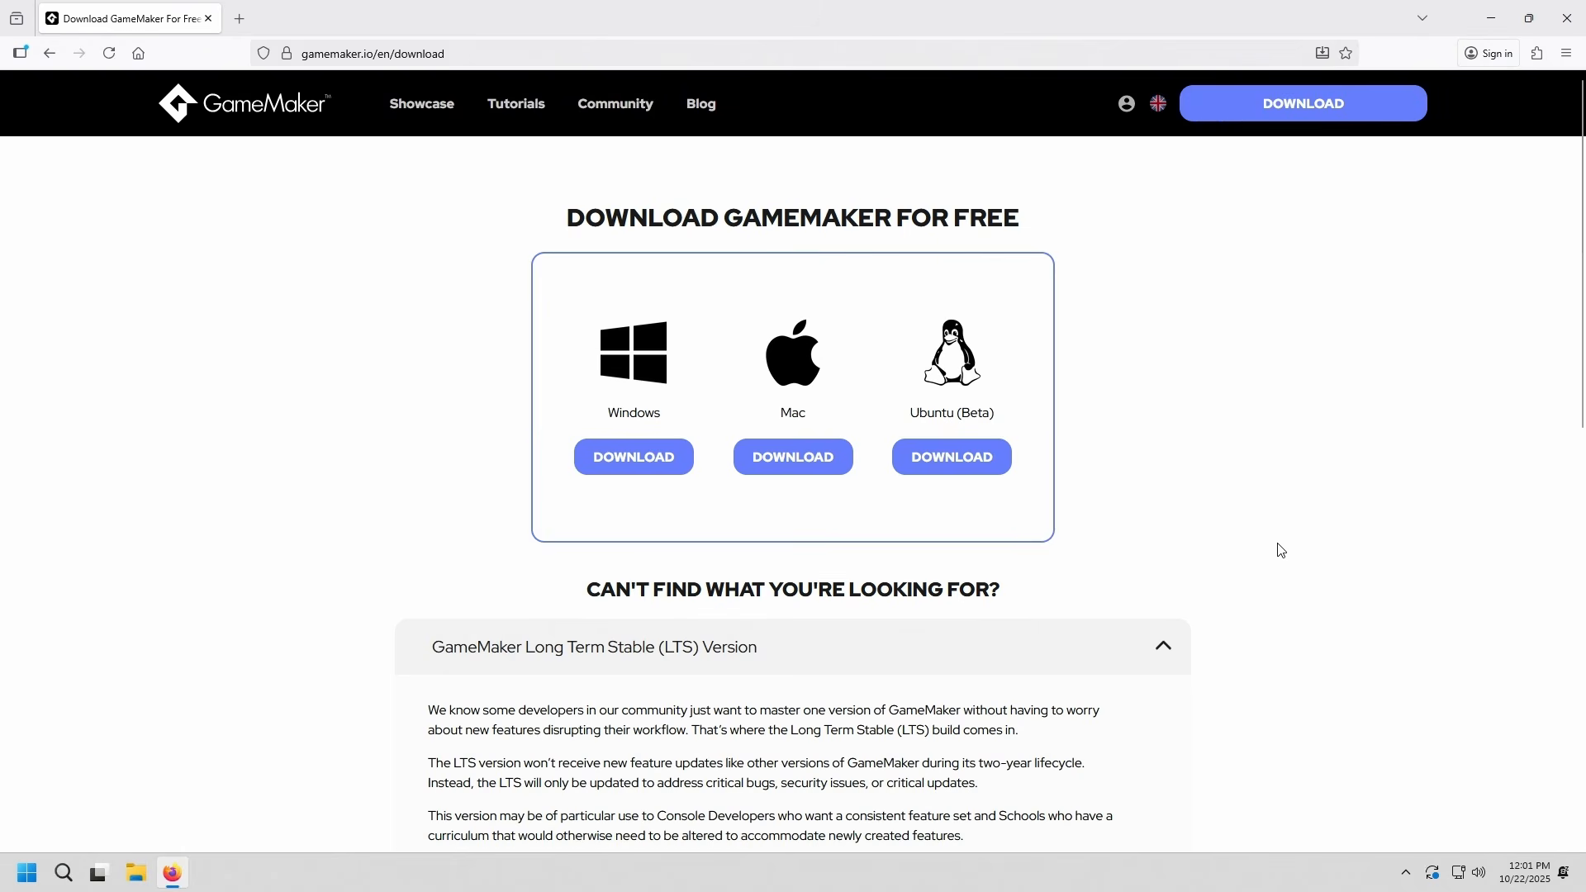
click(1567, 18)
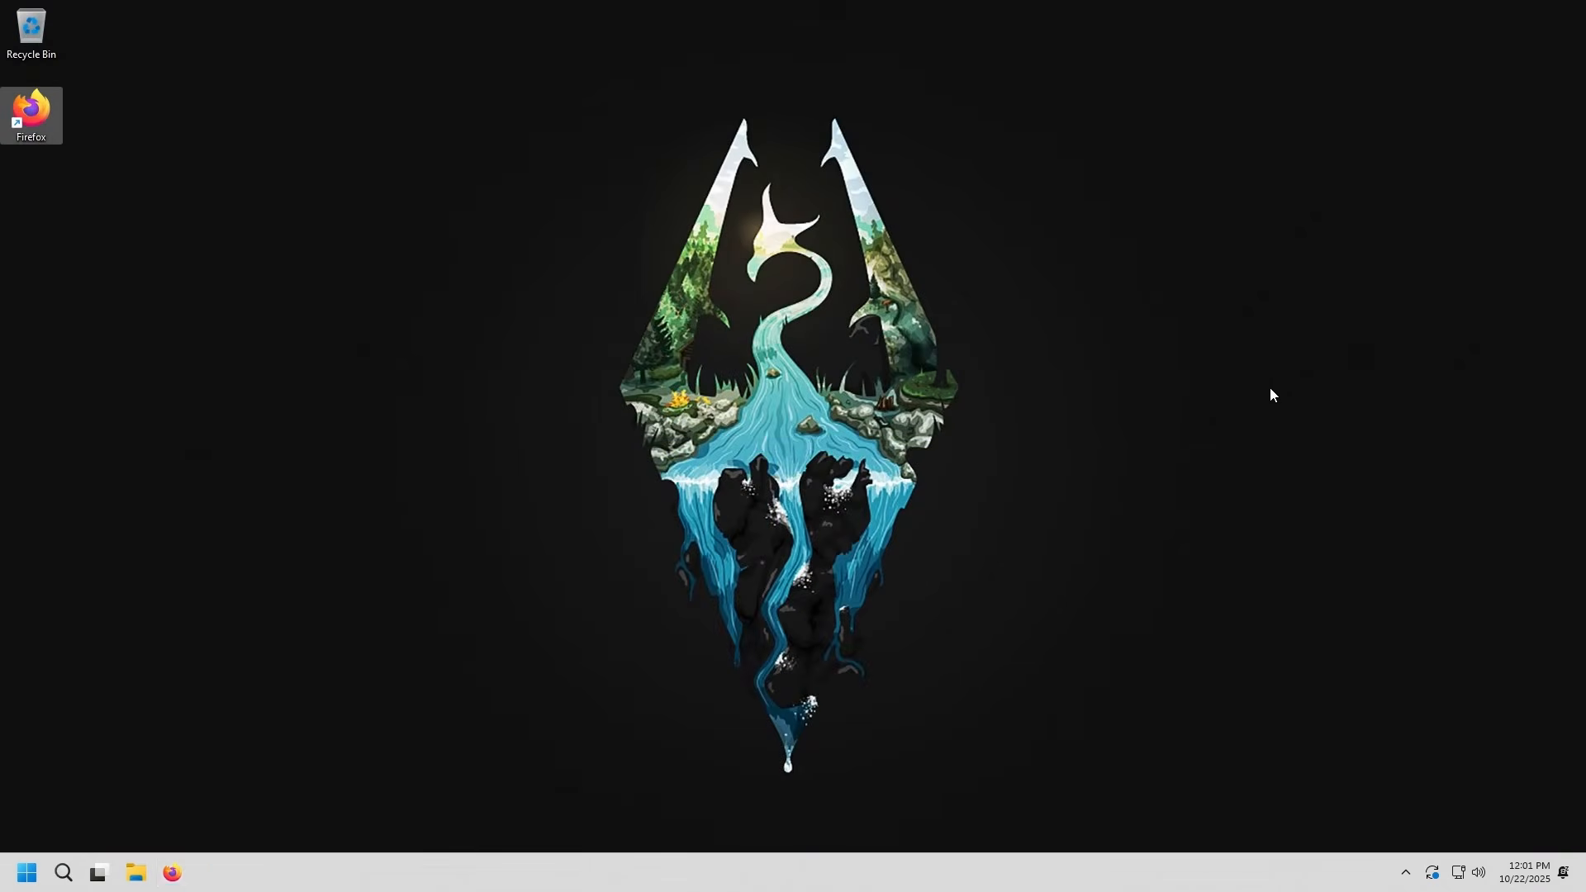
Run GameMaker-Installer-2024.14.0.201.exe from the Downloads folder and allow it to make changes to the device
click(137, 873)
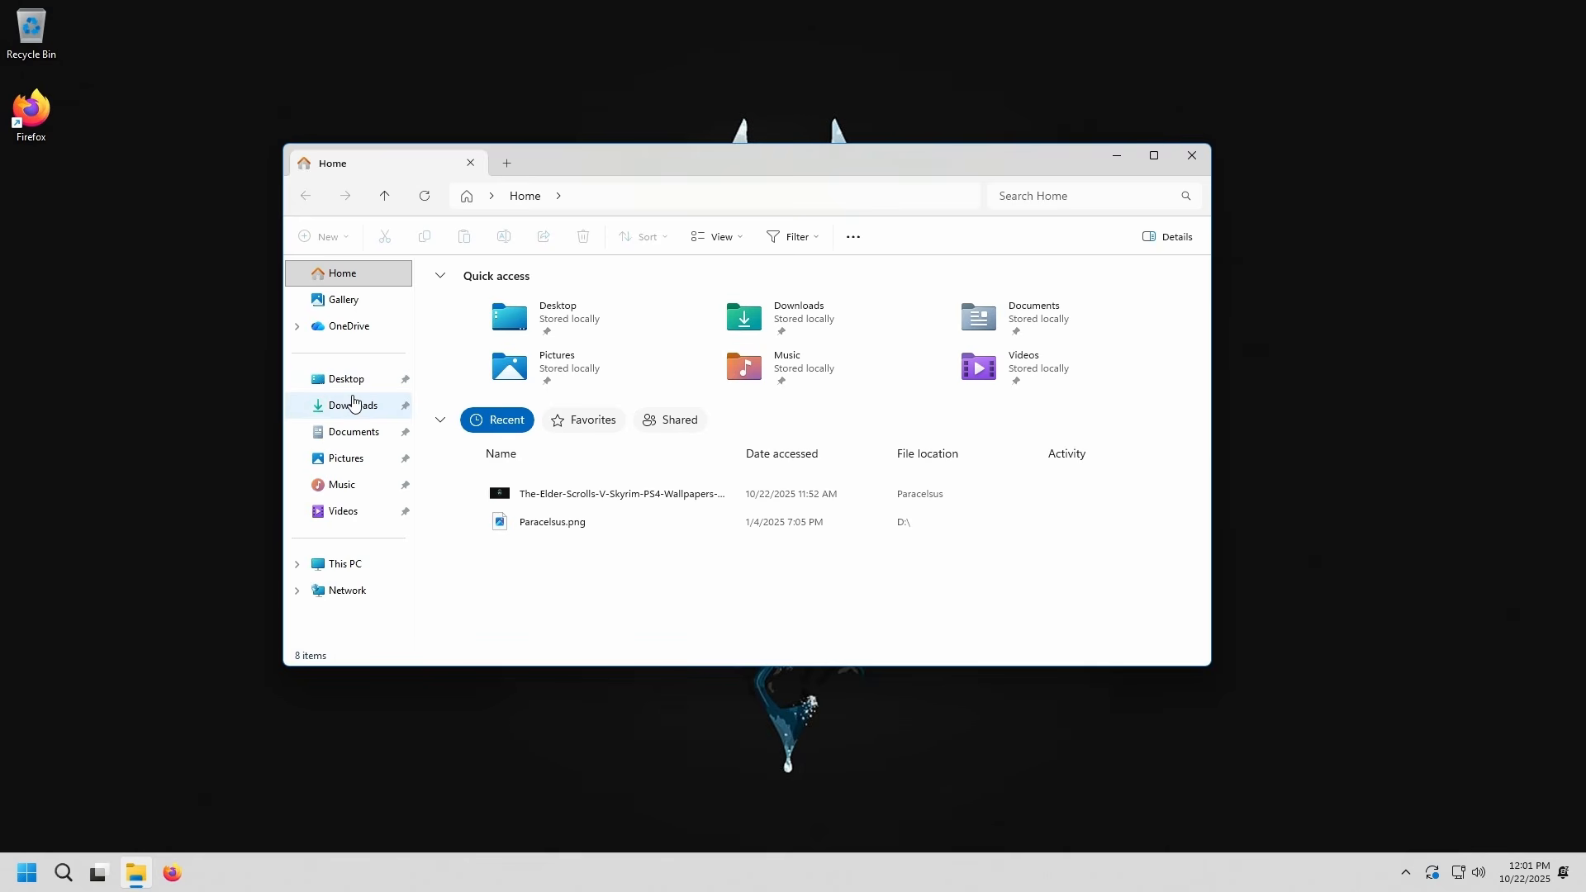
click(354, 404)
double_click(541, 318)
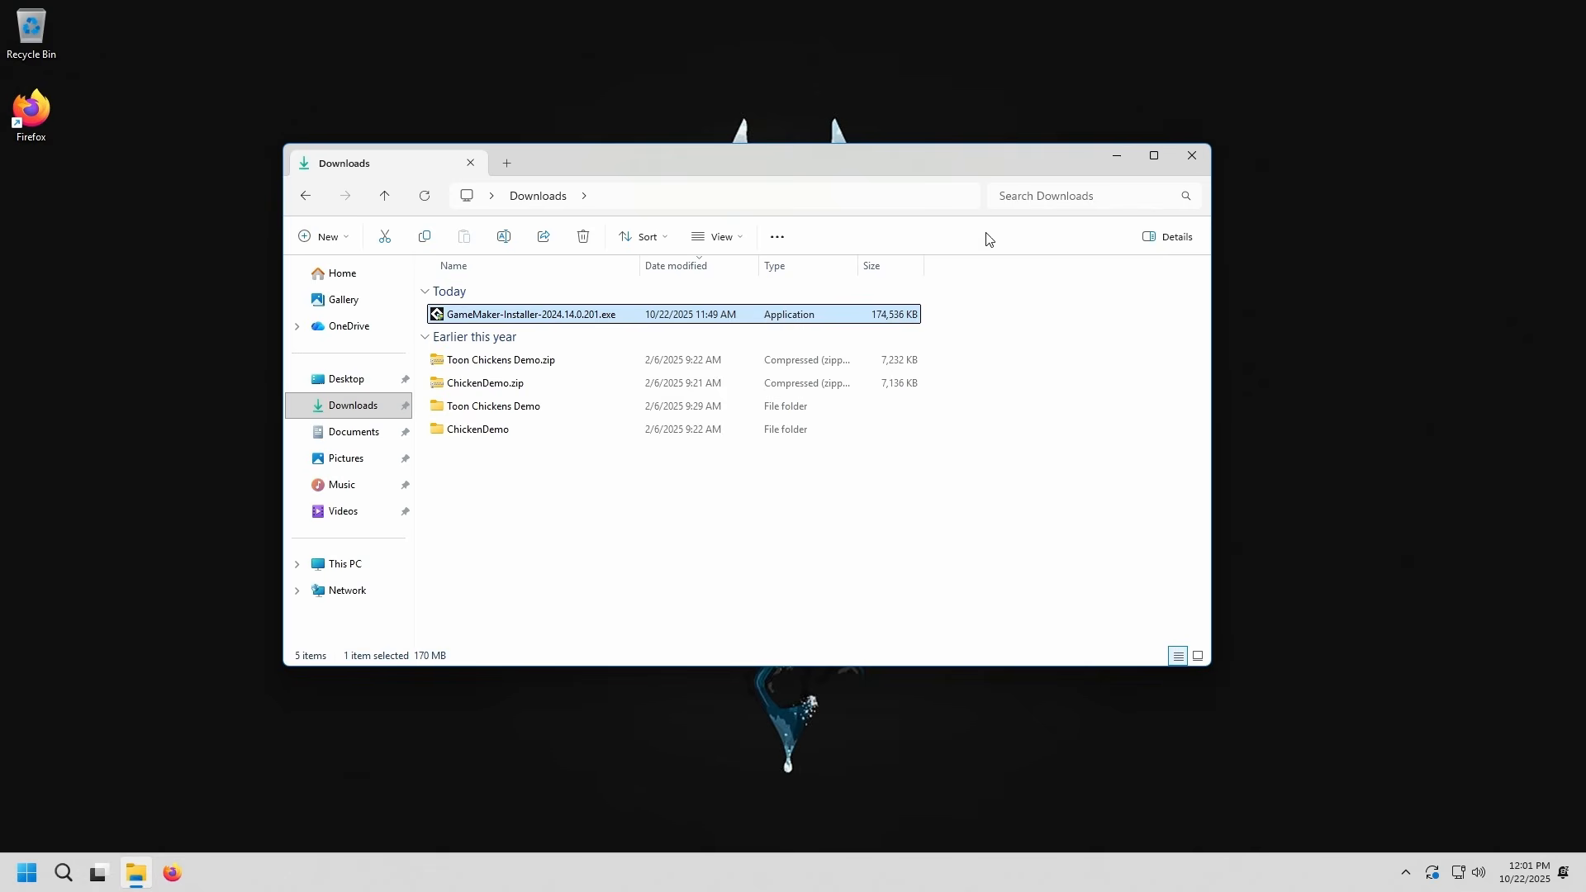
click(1113, 163)
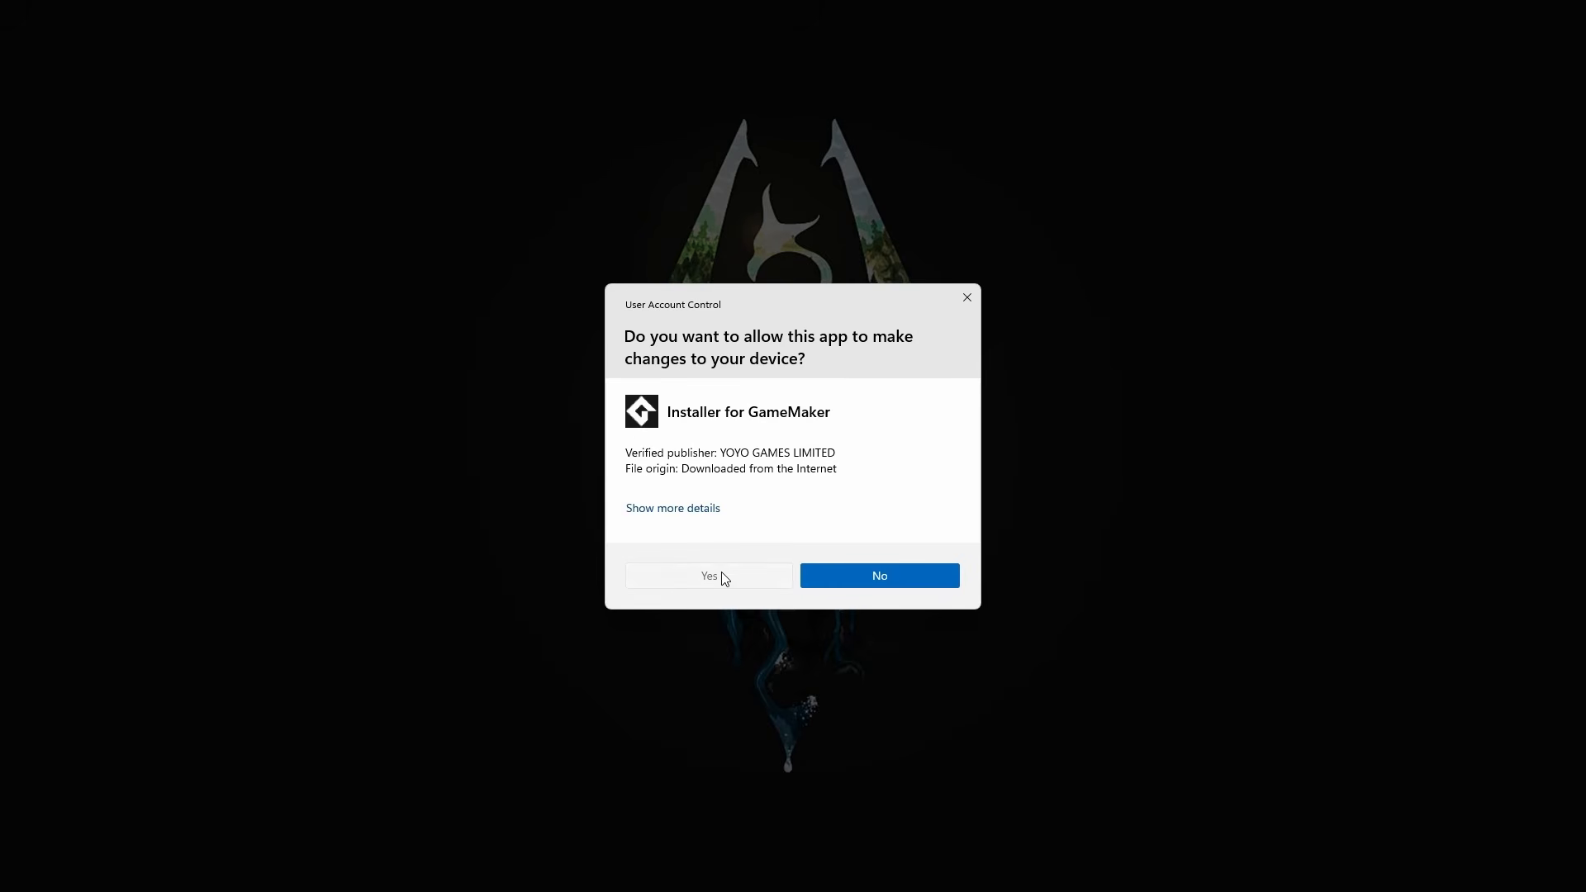
click(723, 577)
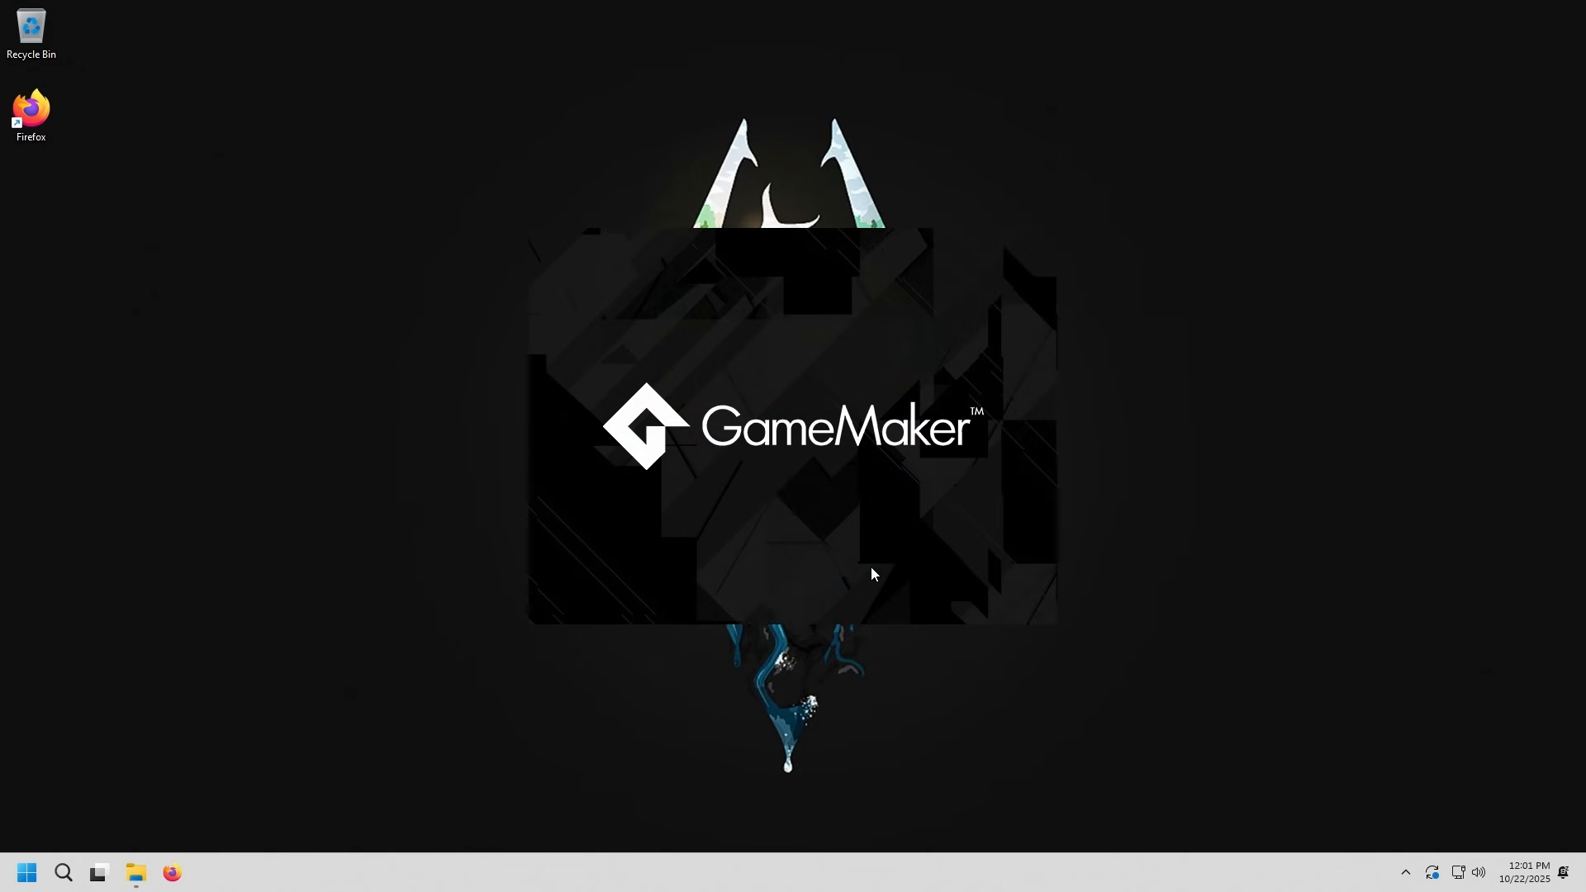
Install GameMaker with the default components in C:\Program Files\GameMaker\ and finish the setup
click(880, 568)
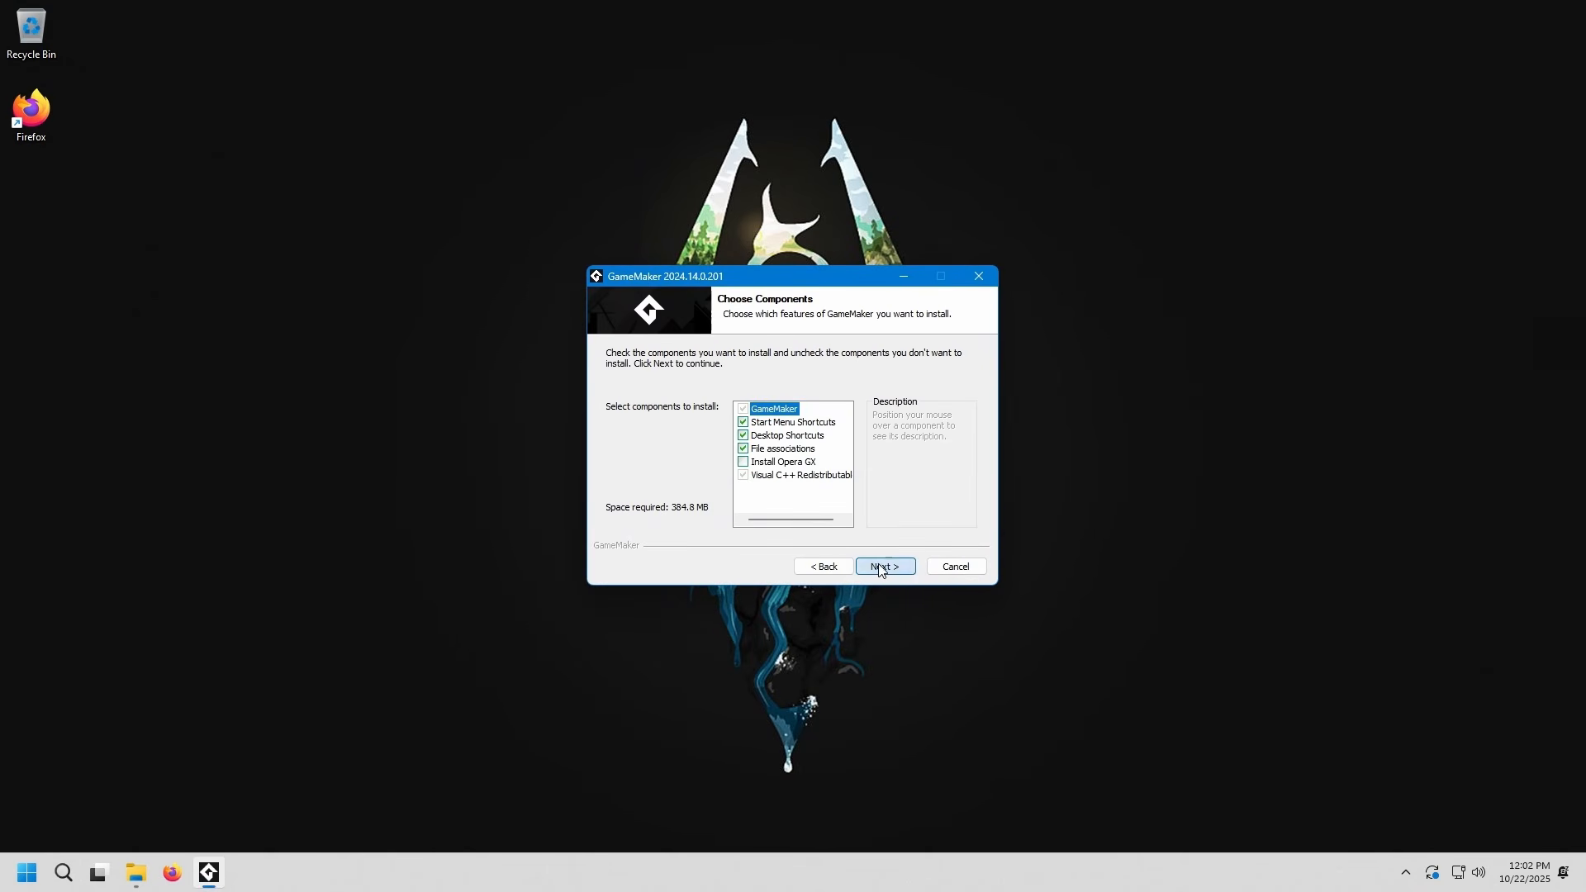
click(899, 571)
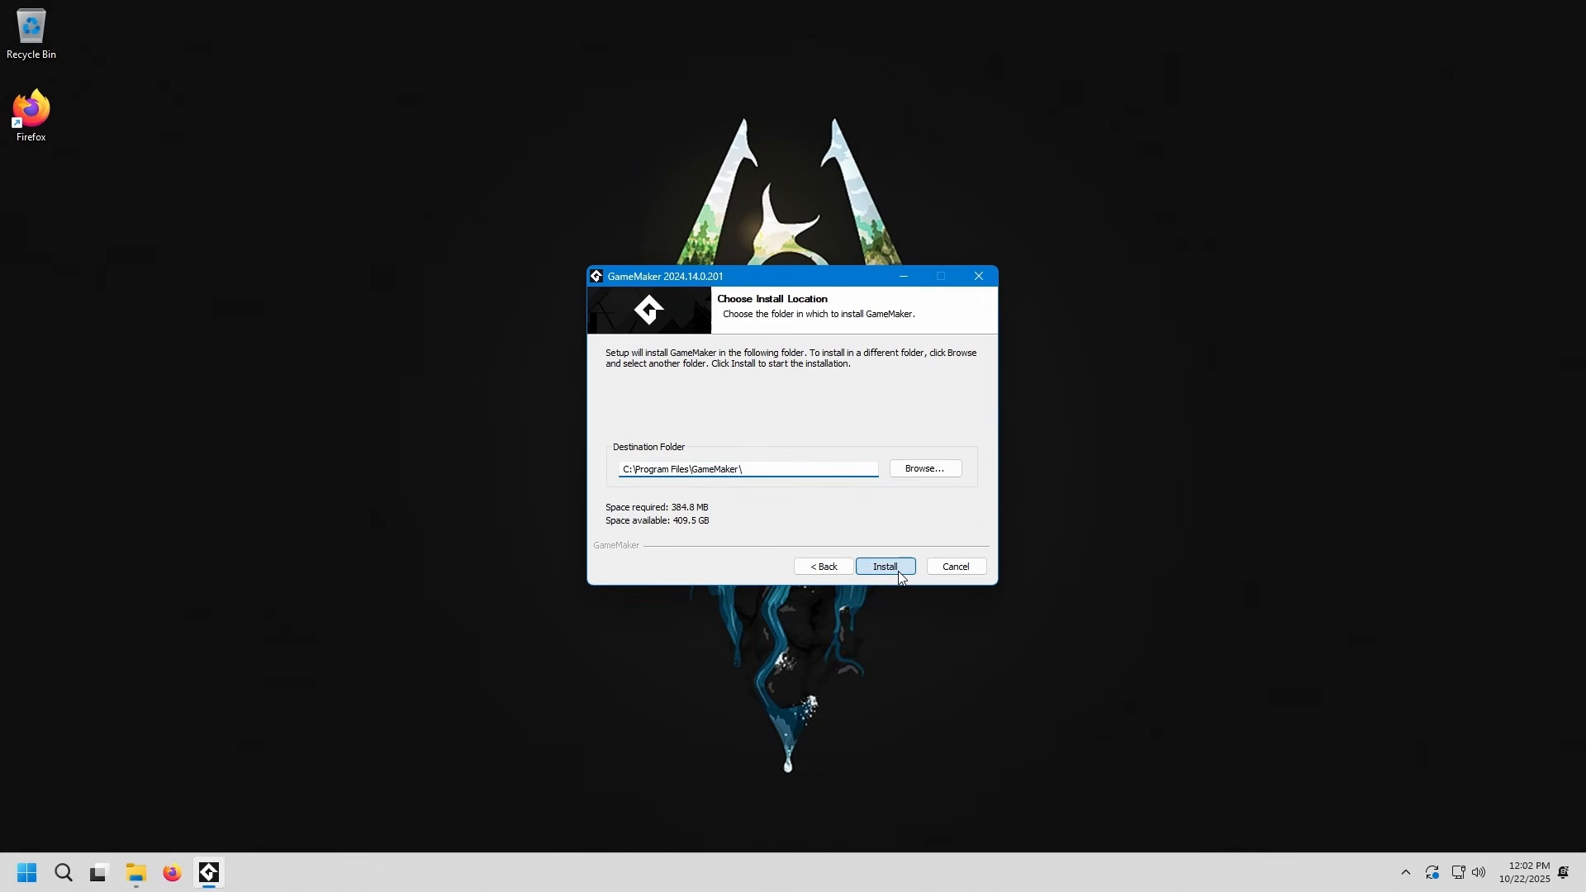
click(899, 571)
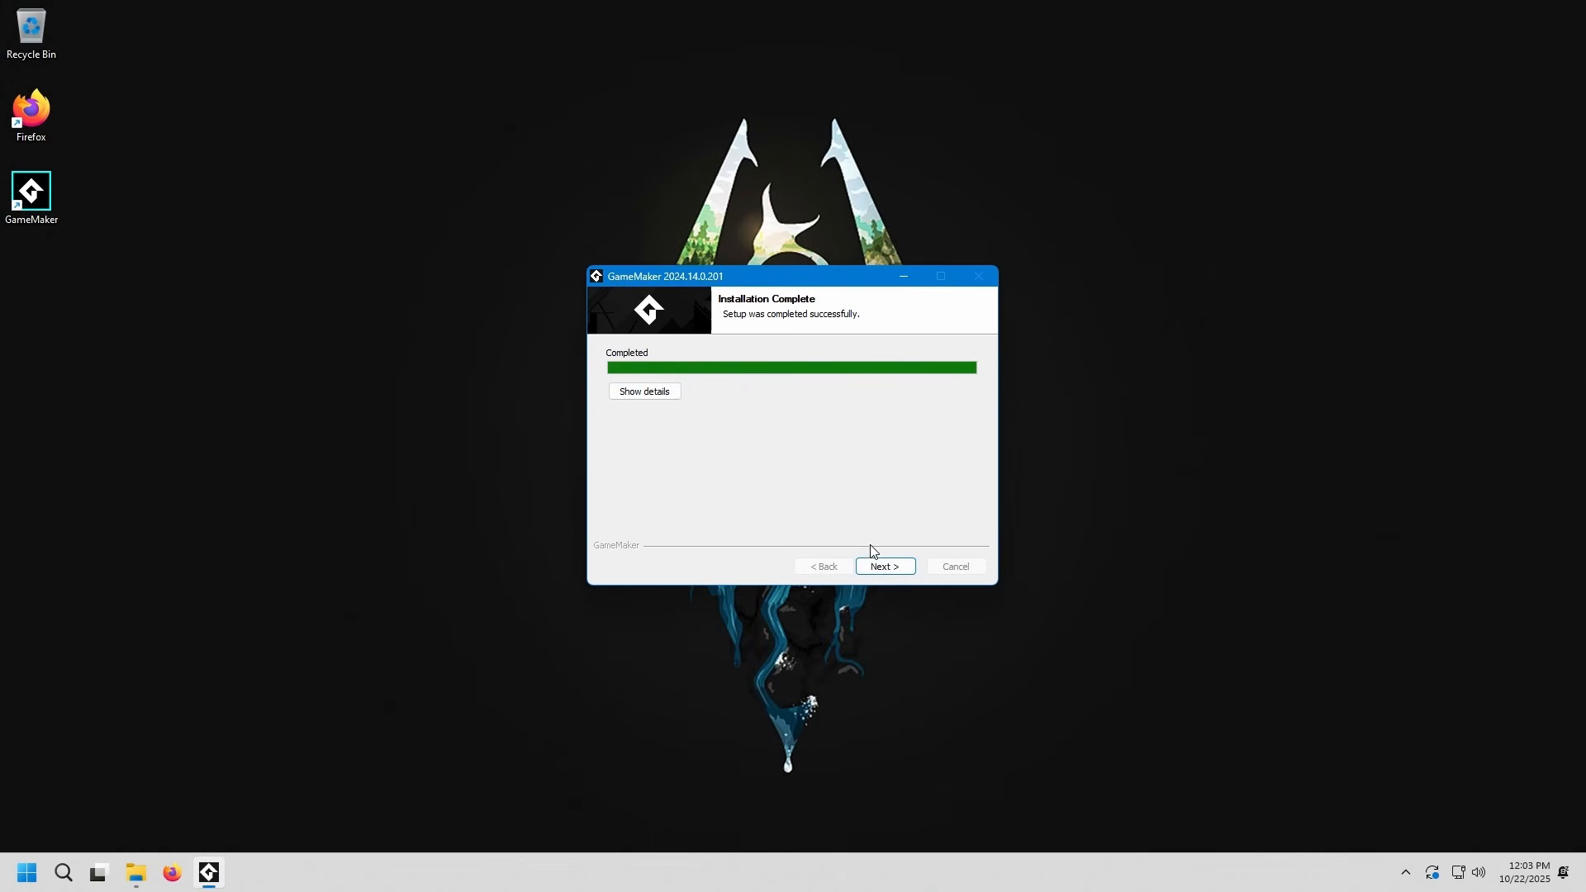
click(881, 565)
click(910, 565)
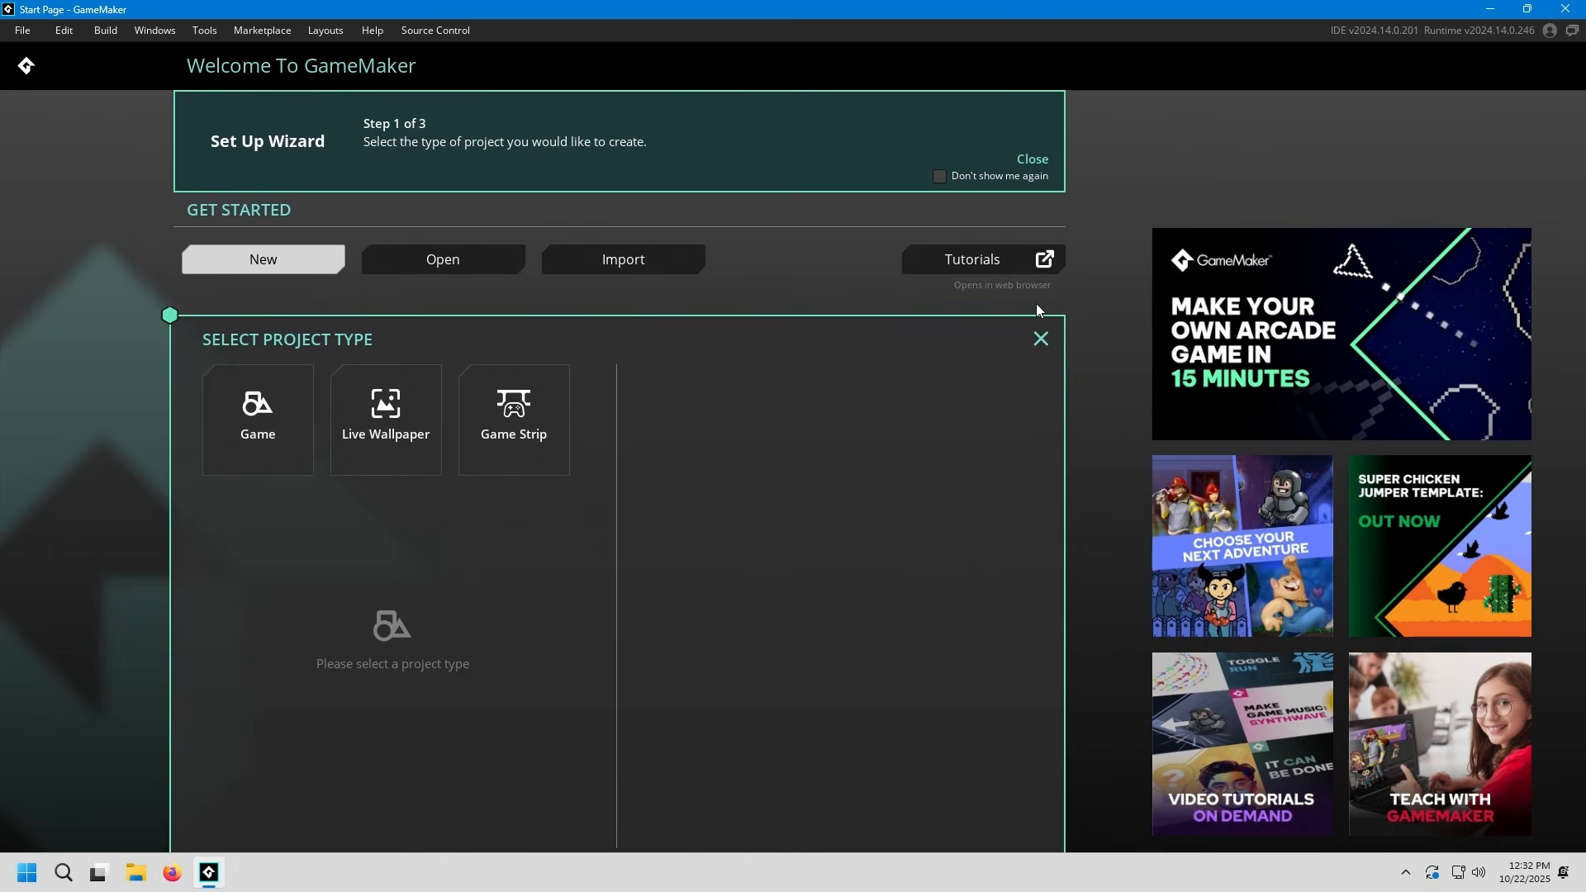
Dismiss the Set Up Wizard and the initial project type selection, and start a new project from the start page
click(1034, 159)
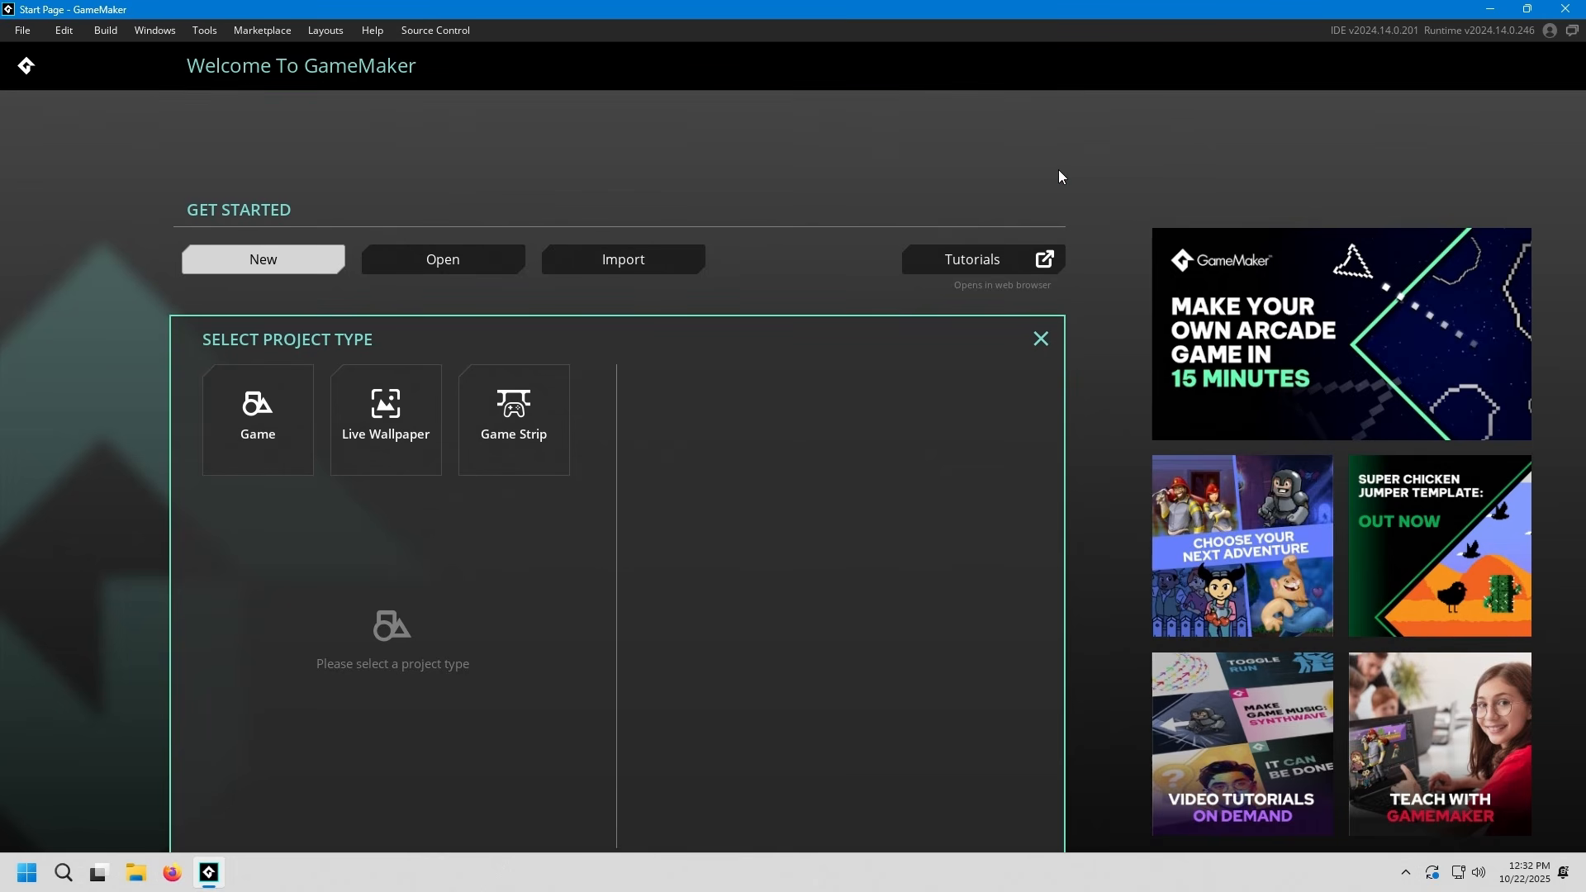
click(1039, 338)
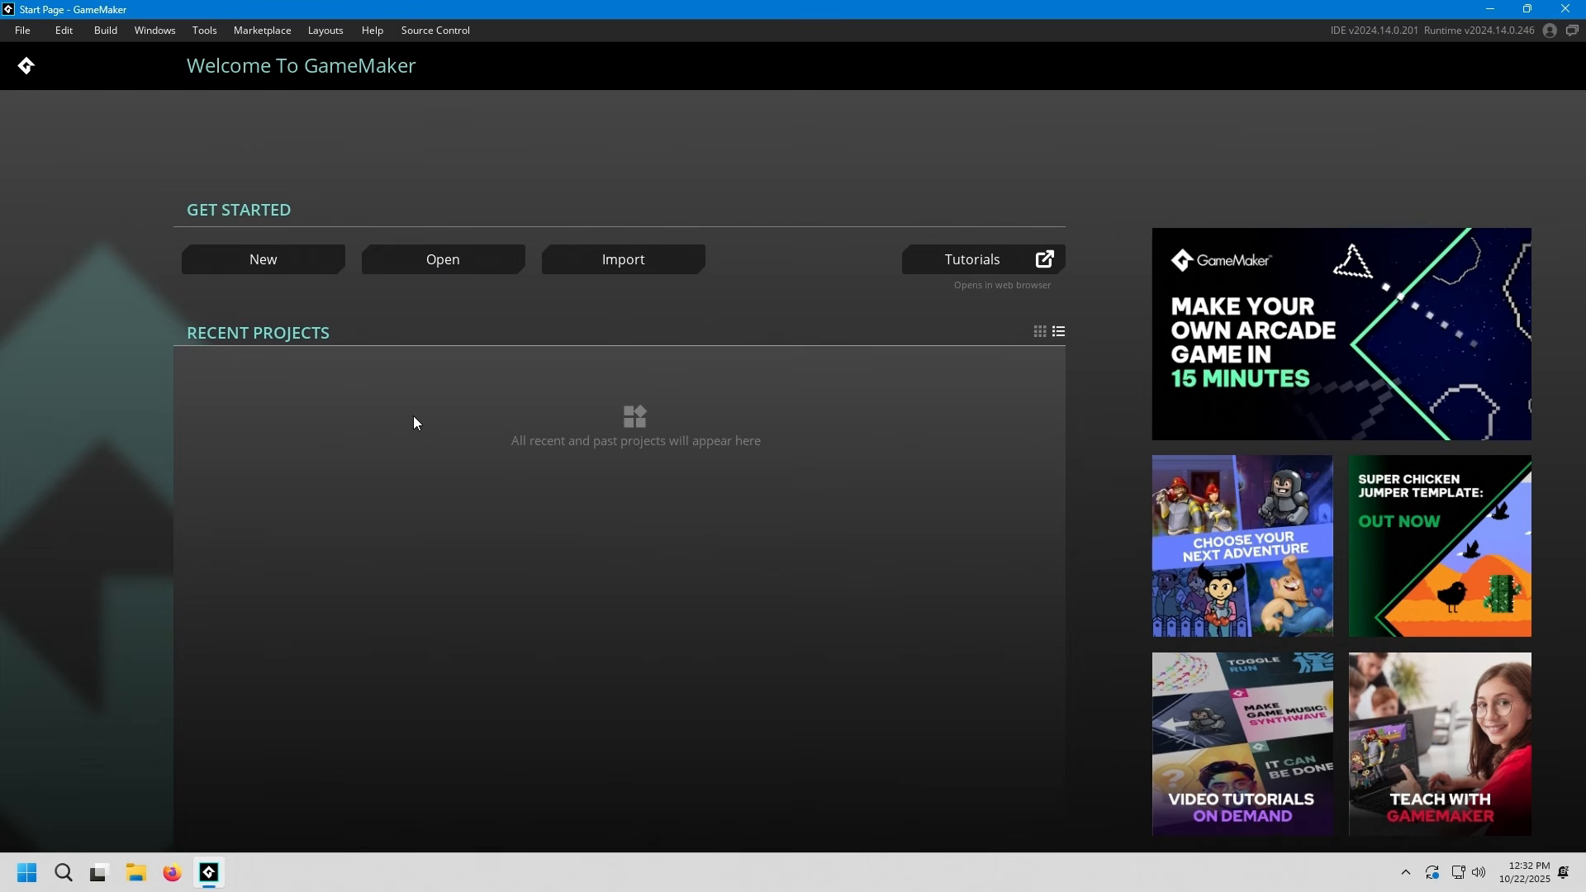
click(263, 259)
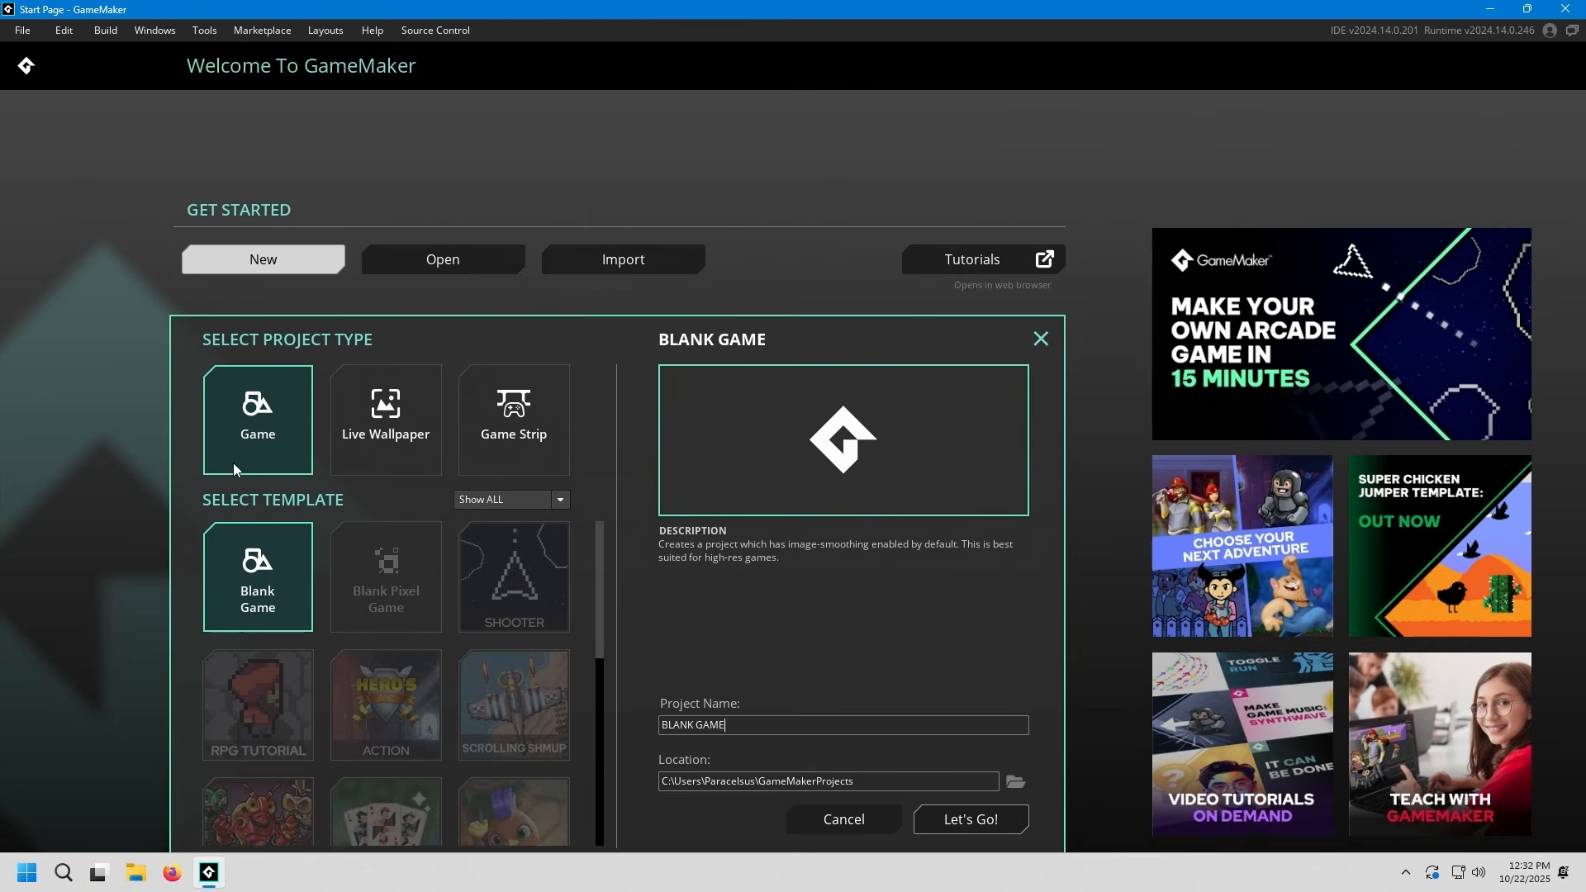
Look over the Live Wallpaper and Game Strip project types and return to the Game templates
click(389, 454)
click(506, 450)
click(415, 467)
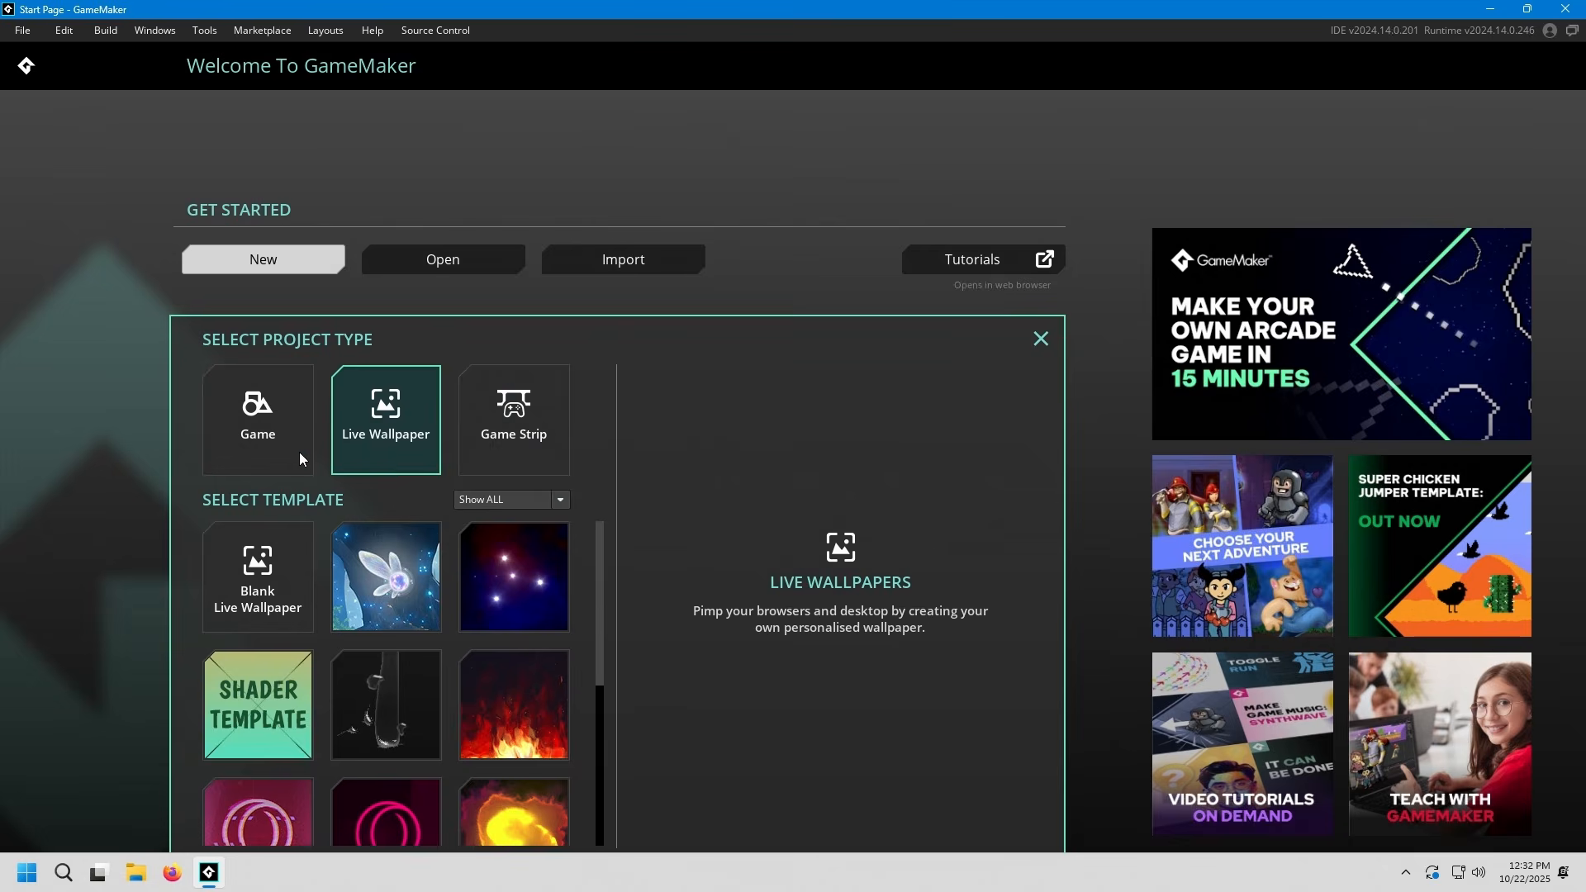
click(299, 453)
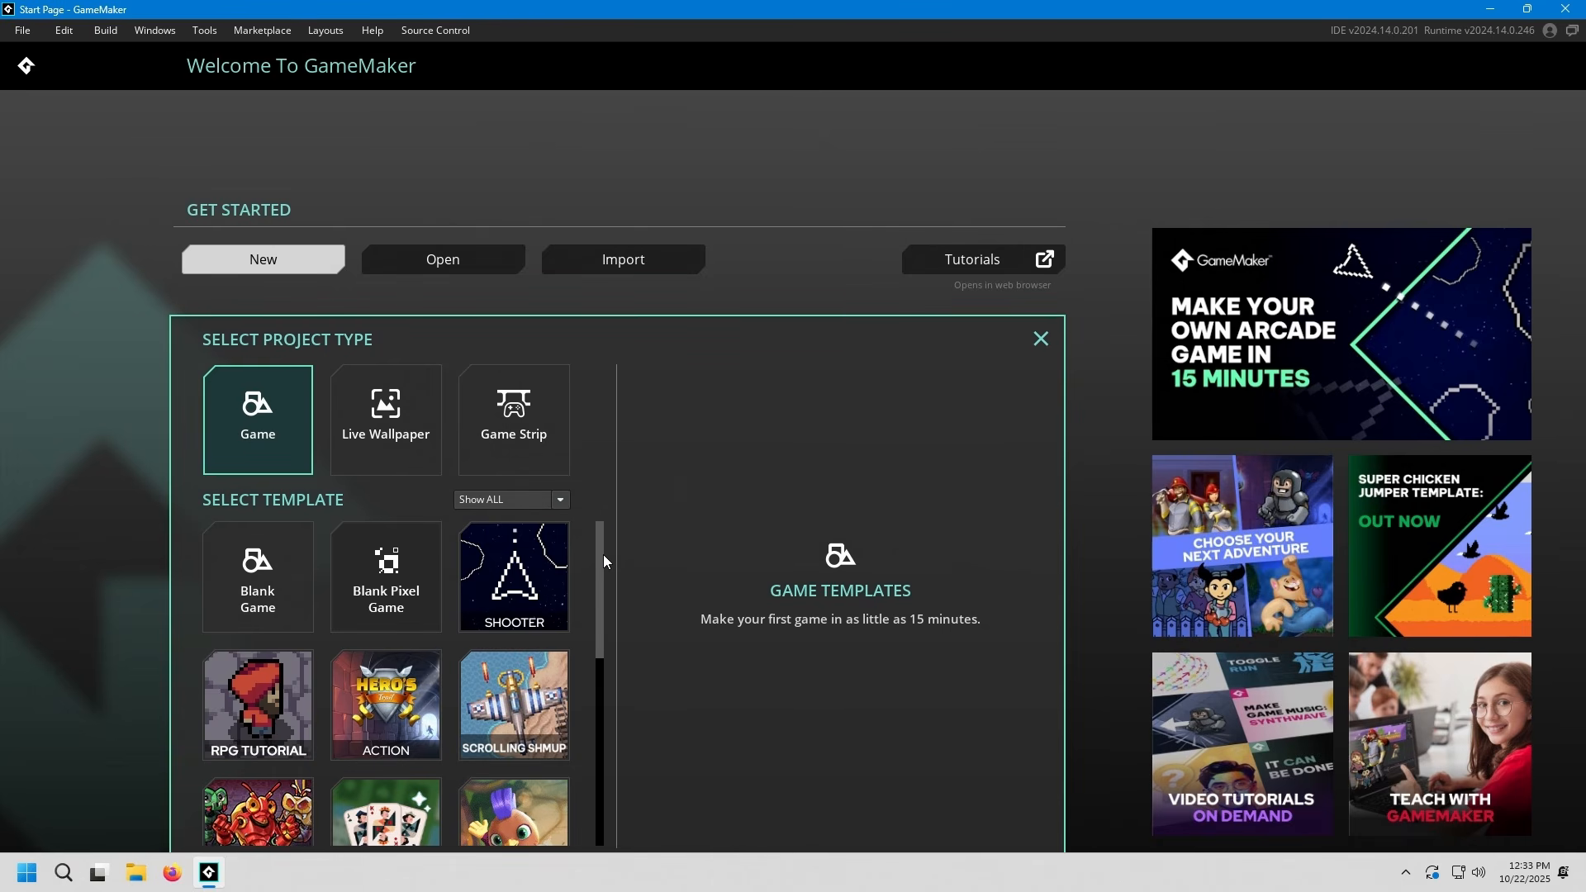
drag(597, 545, 604, 496)
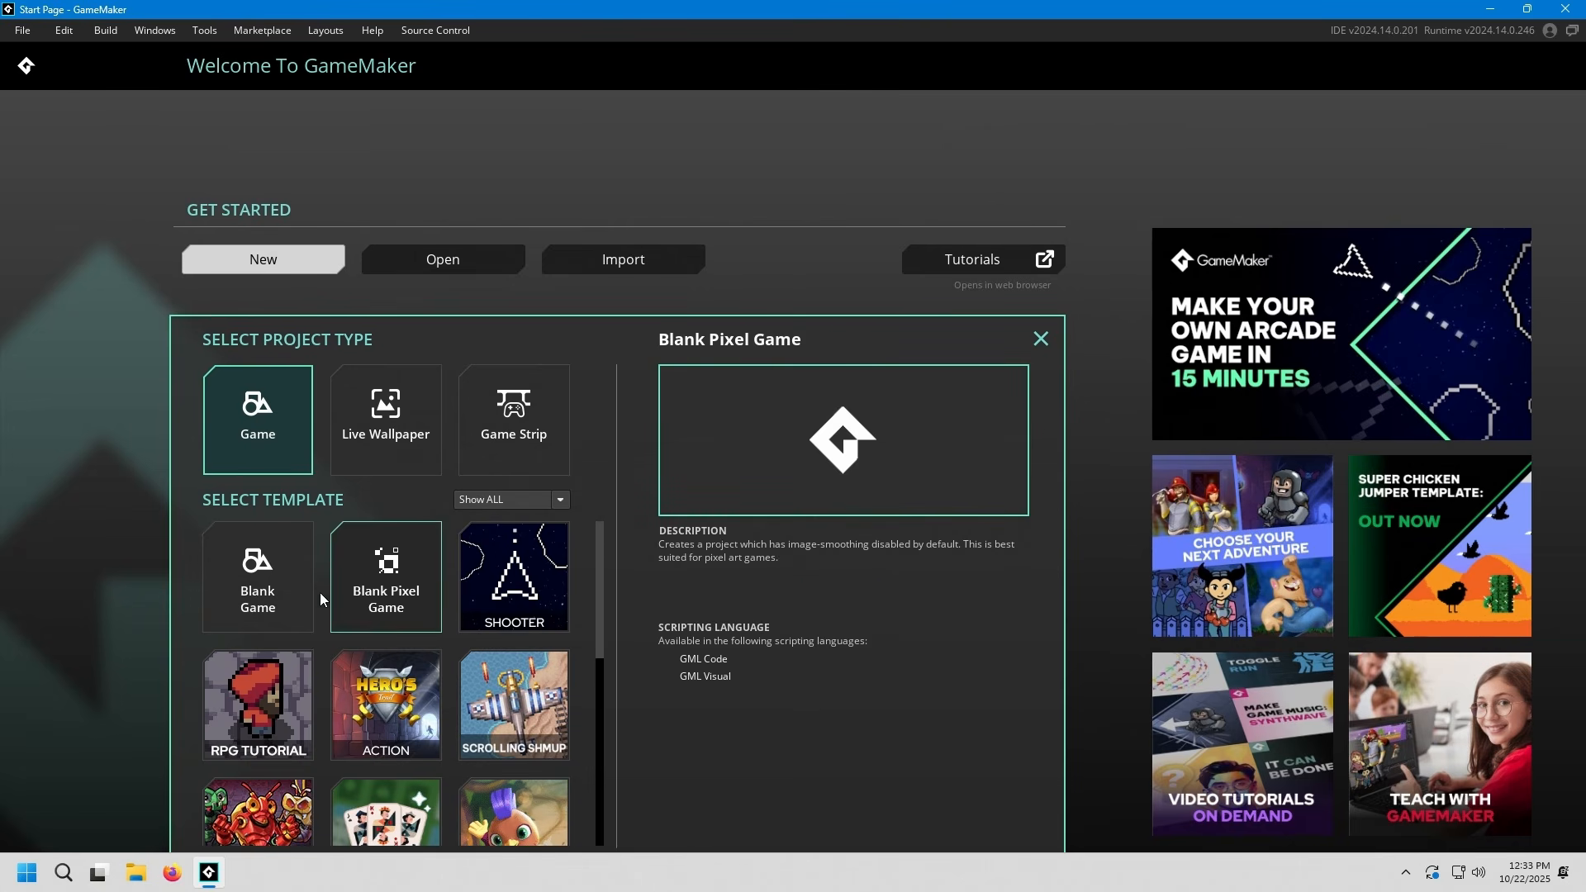
Compare the descriptions and options of the Blank Game and Blank Pixel Game templates
click(284, 588)
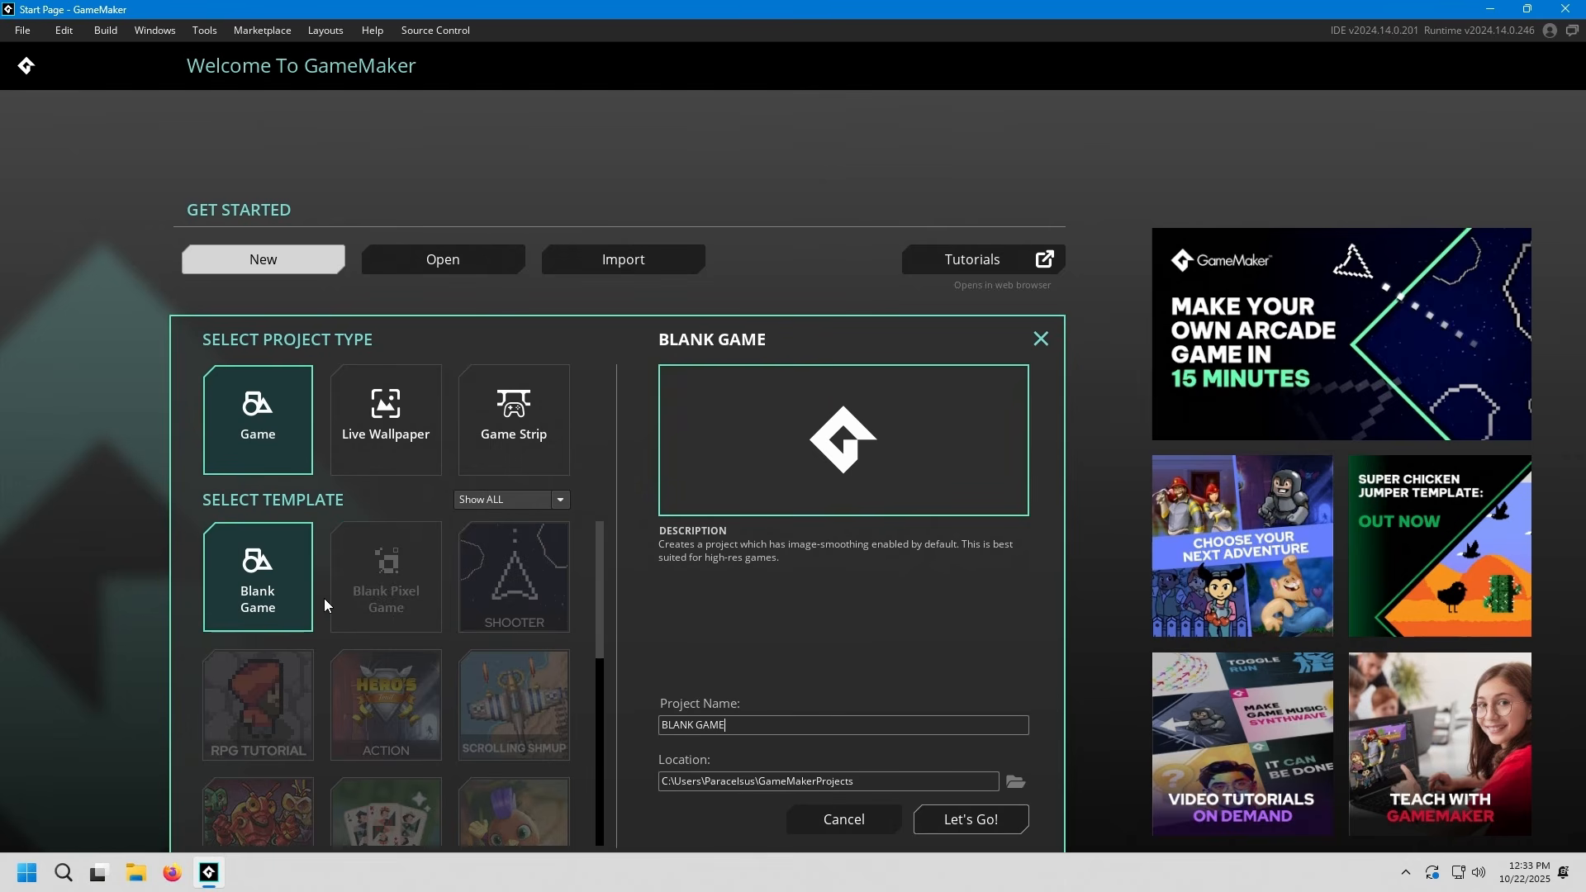
click(384, 603)
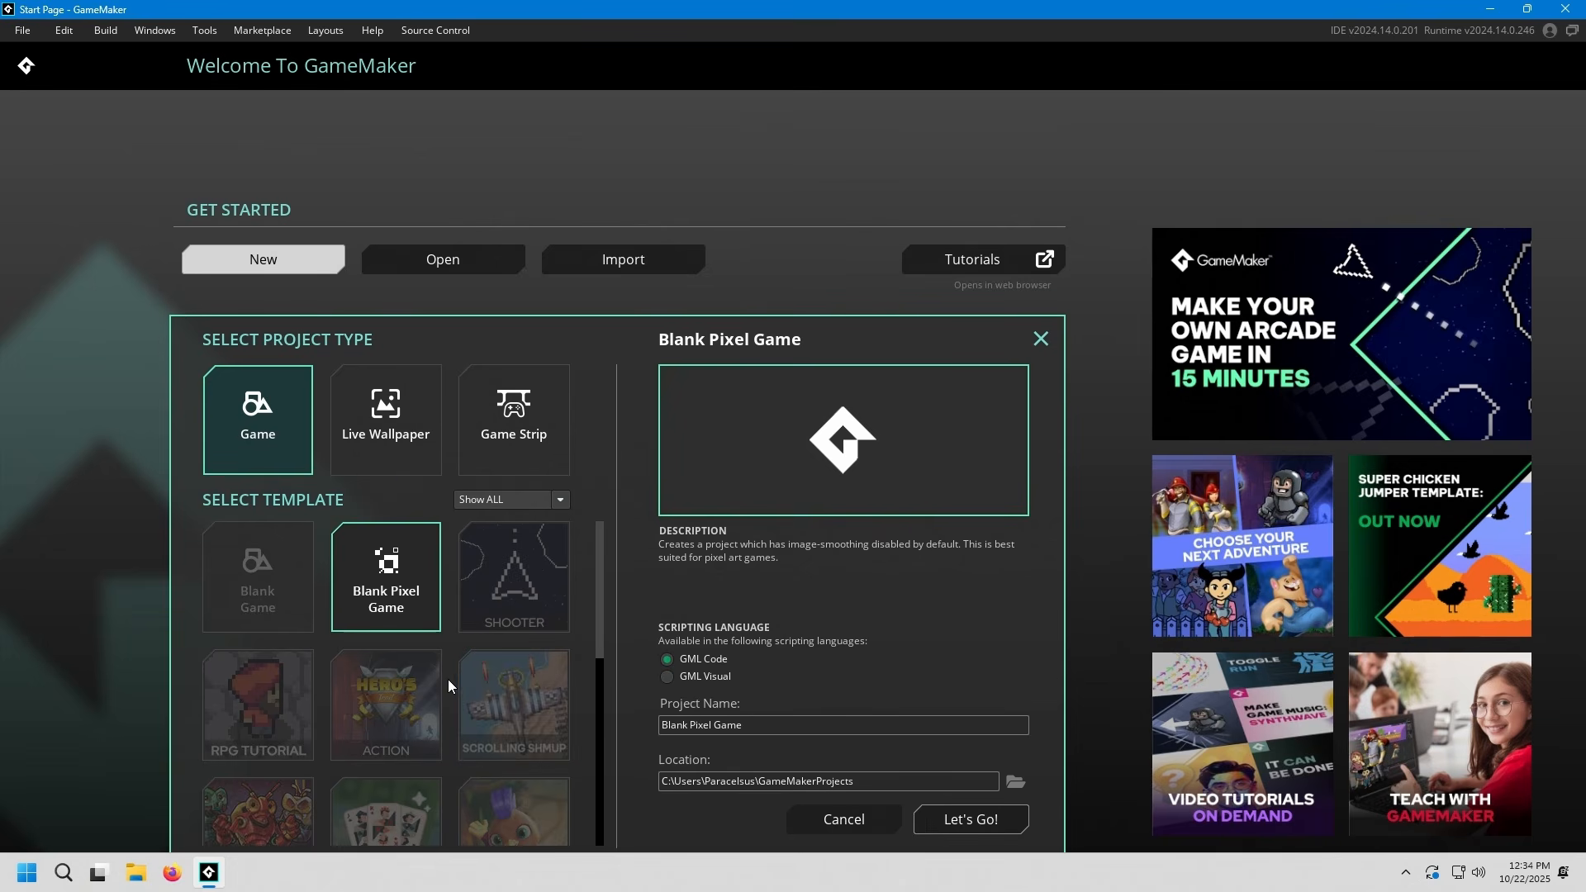
click(292, 603)
click(364, 607)
click(285, 601)
click(376, 603)
click(310, 606)
click(365, 600)
click(284, 585)
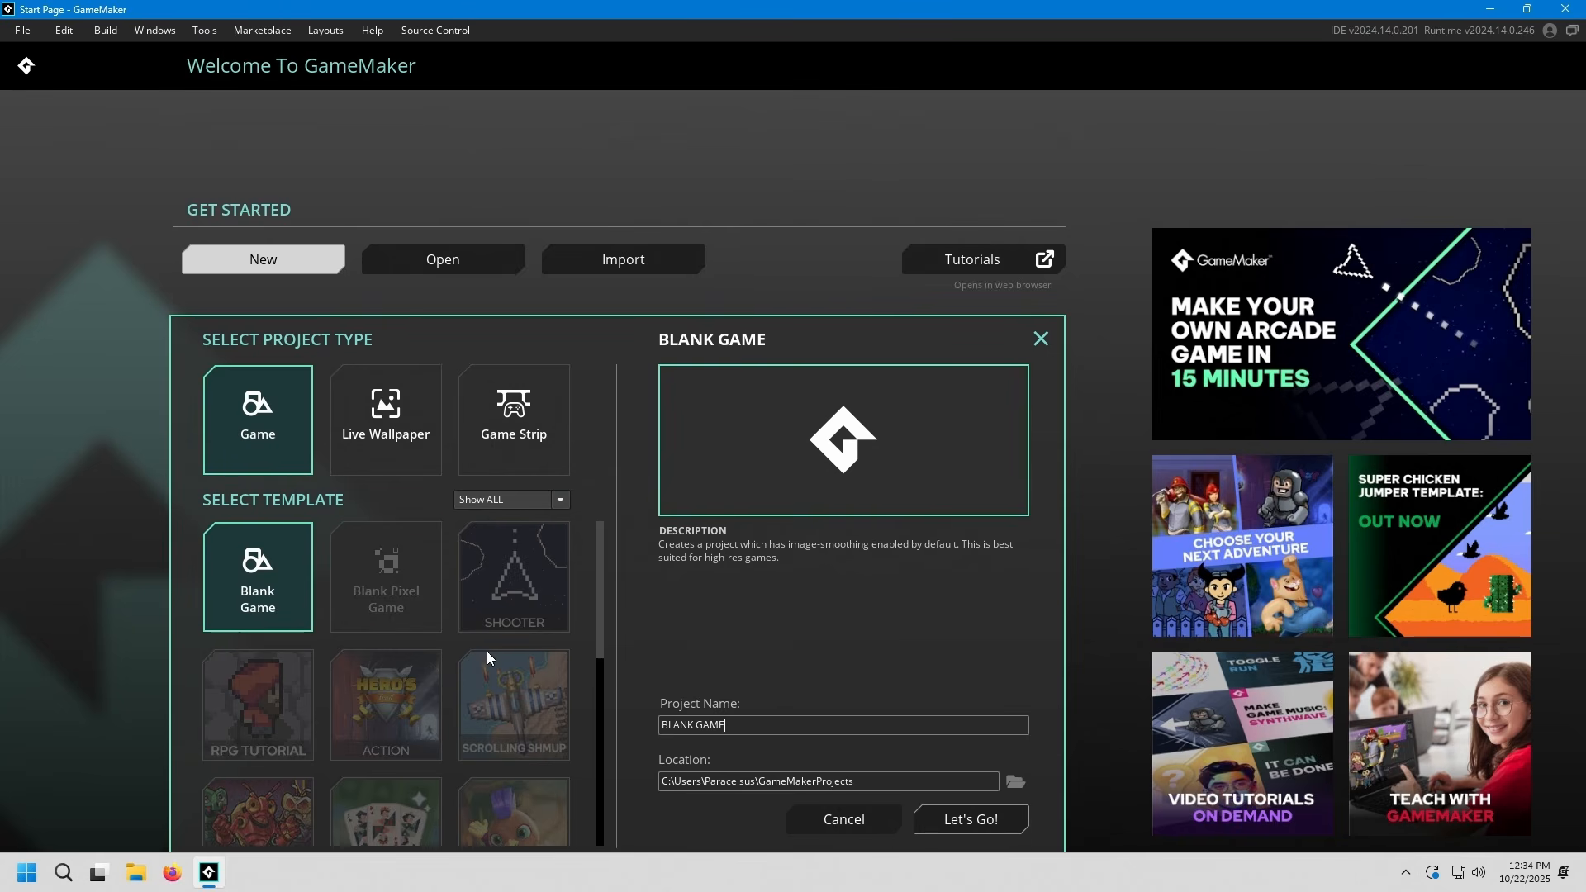
Create a project named Tutorial Project from the Blank Pixel Game template and close its Welcome Tab
click(378, 595)
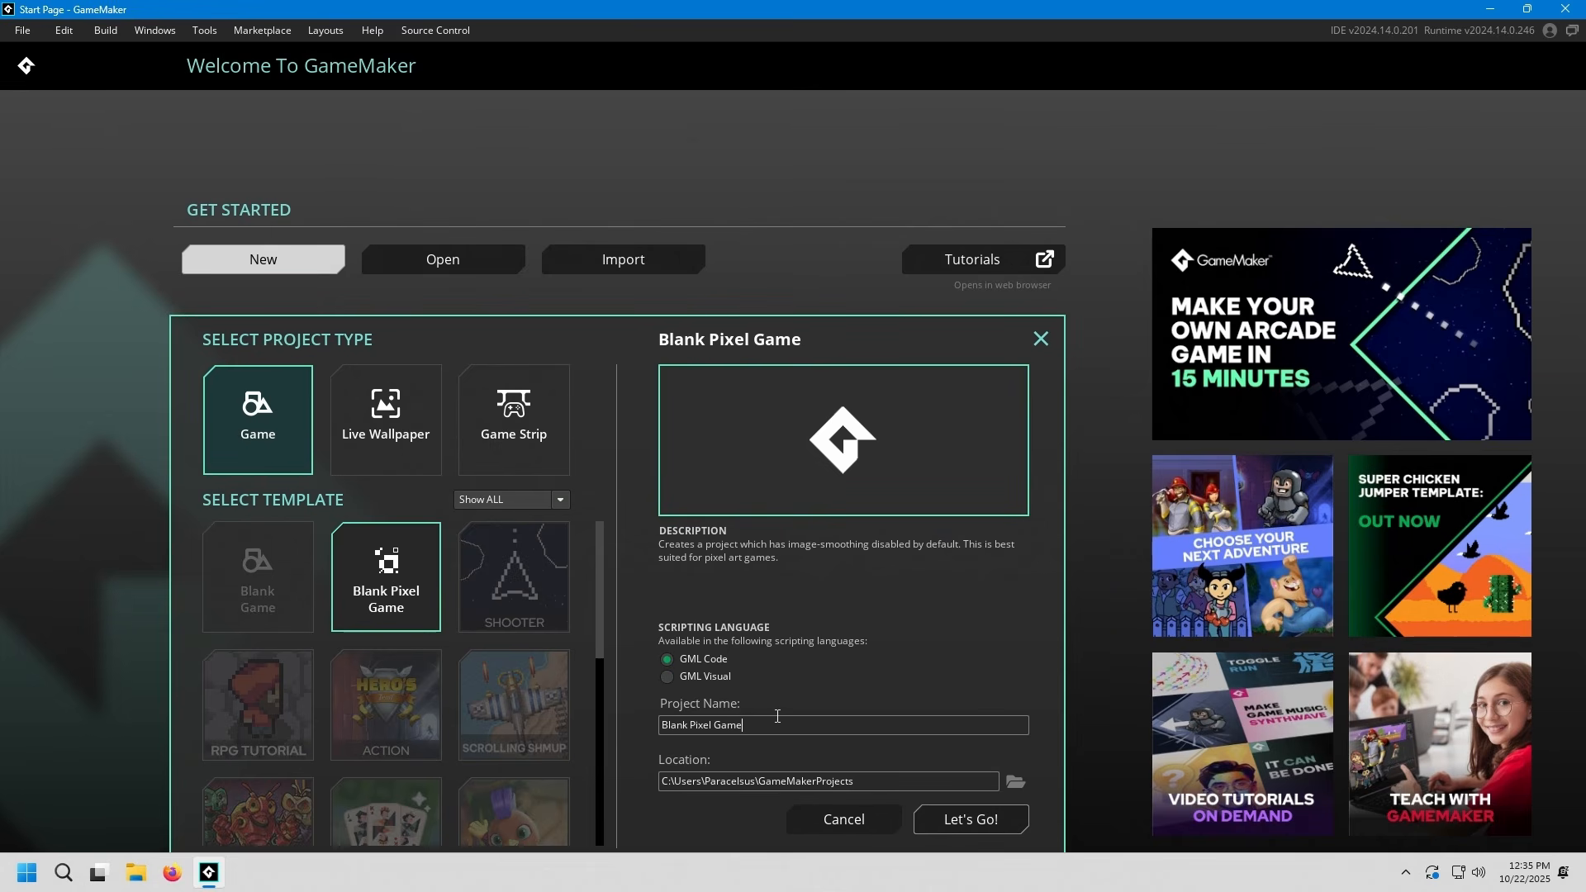
drag(766, 721, 657, 725)
text(Tutorial Project)
click(971, 818)
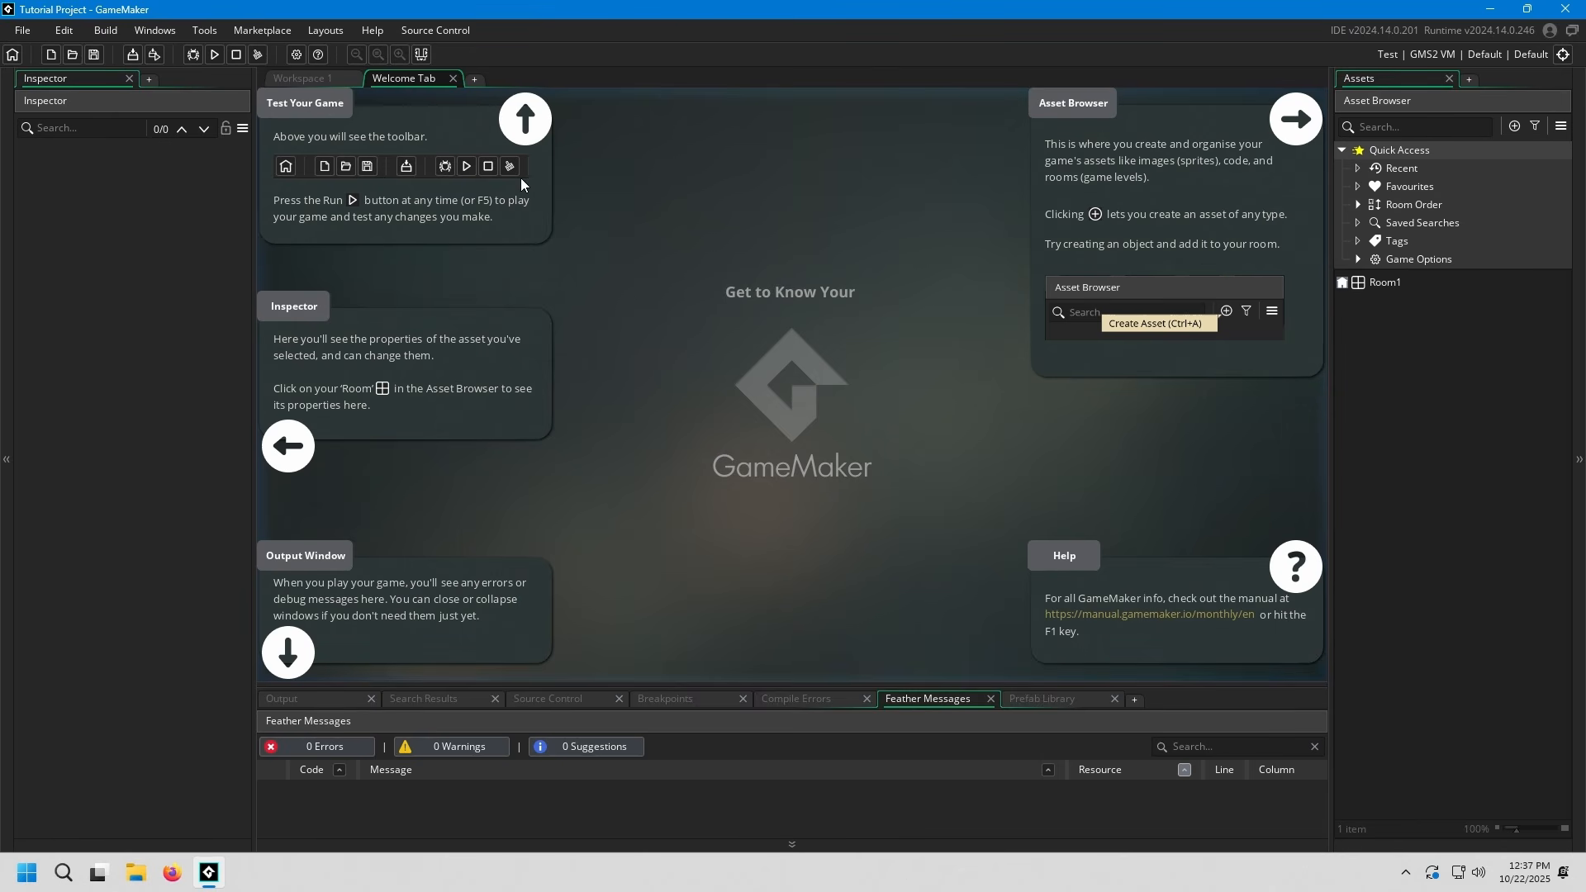
click(452, 78)
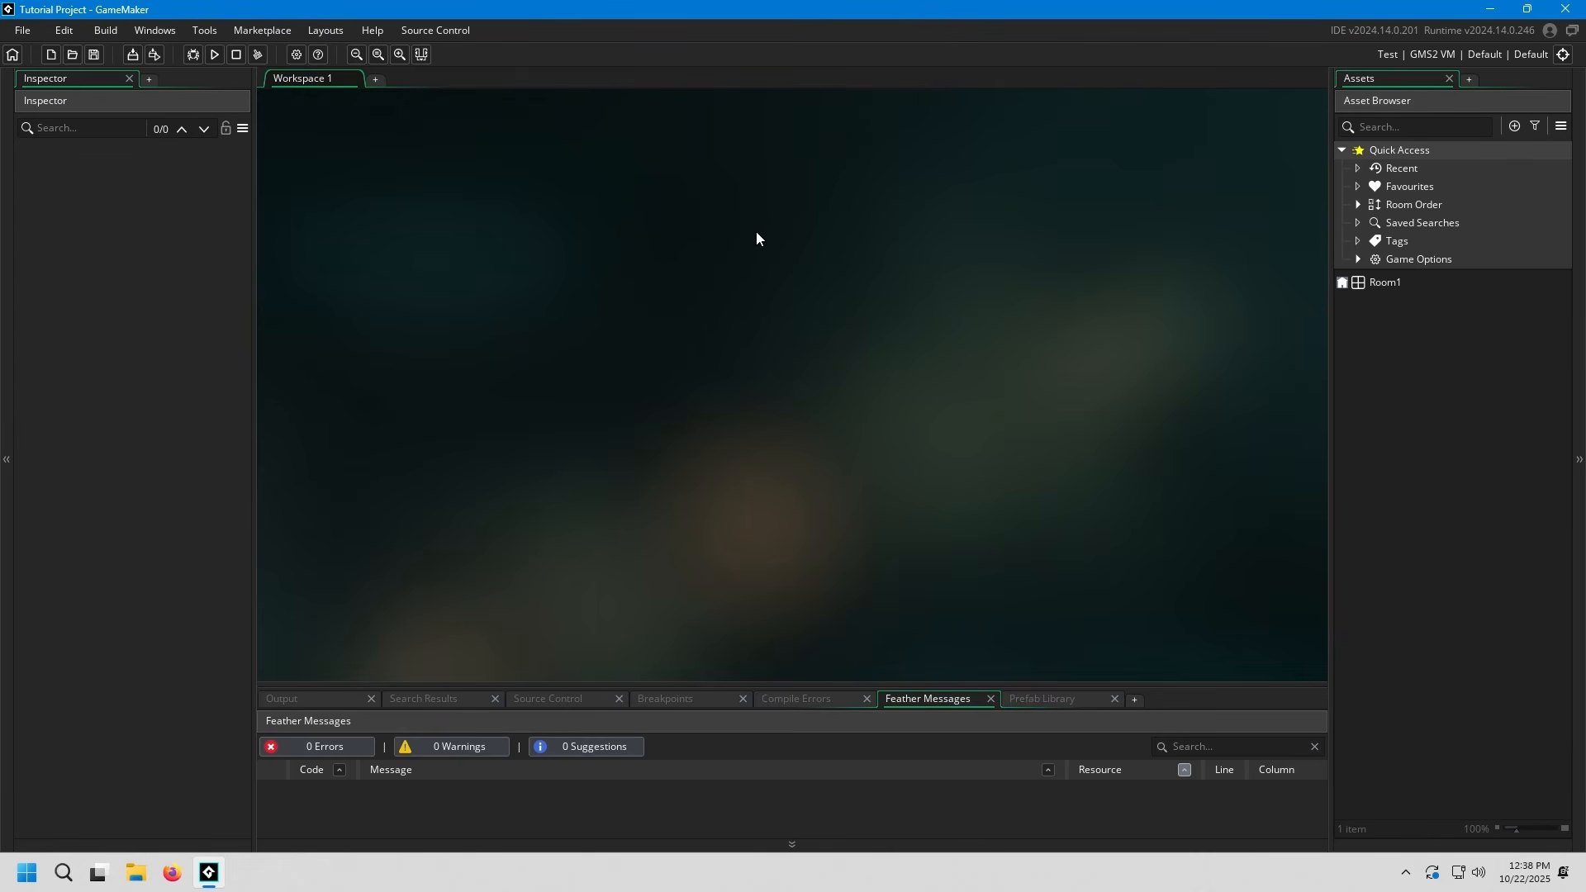
click(23, 30)
mouse_move(410, 27)
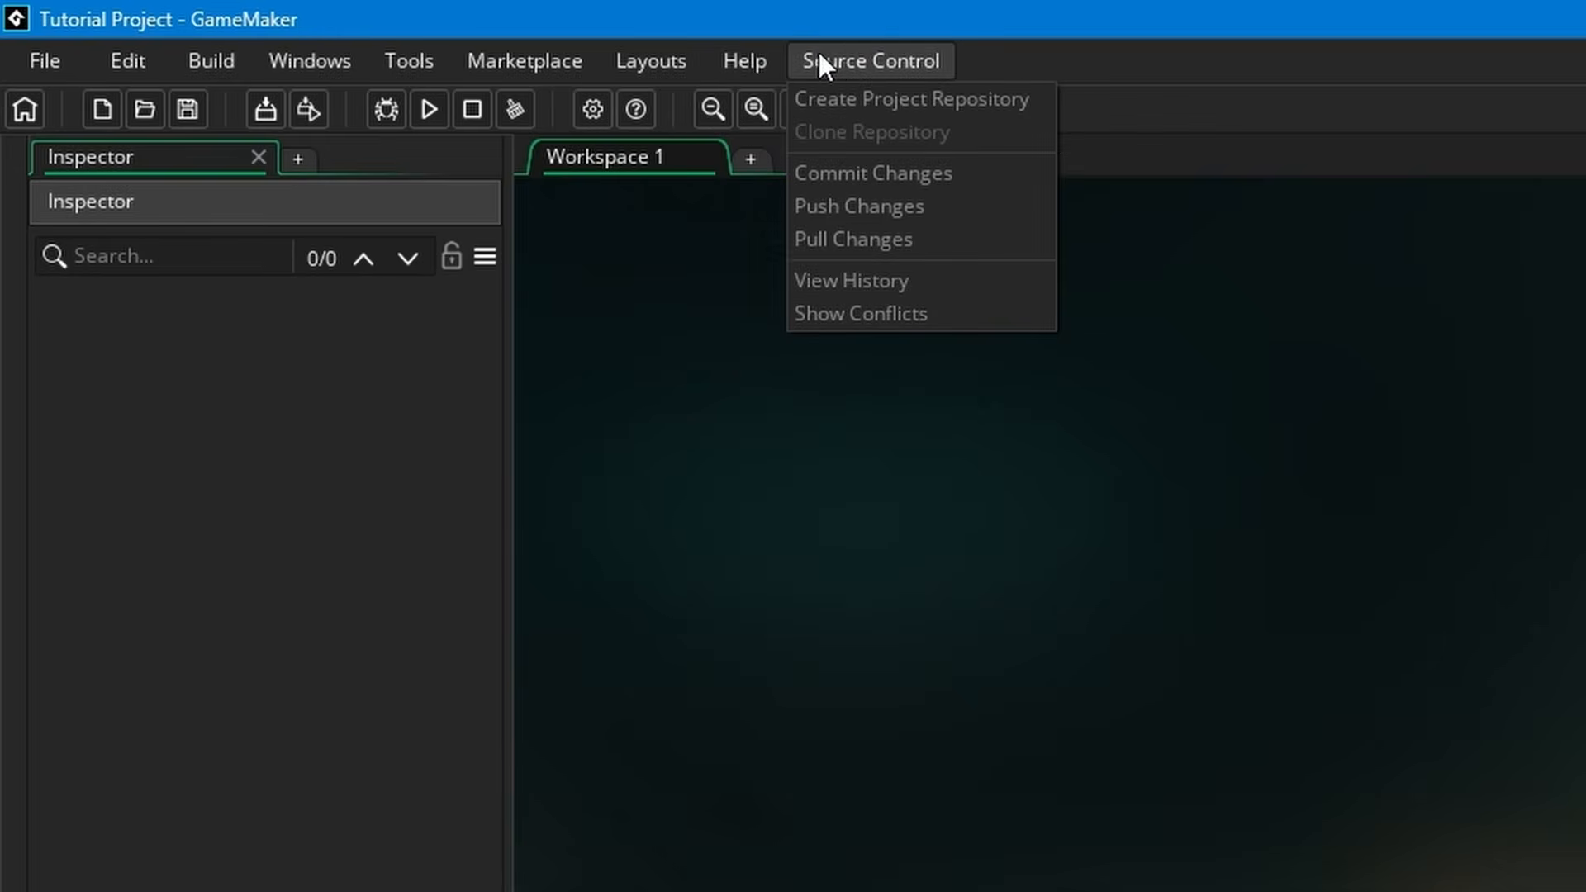
mouse_move(166, 64)
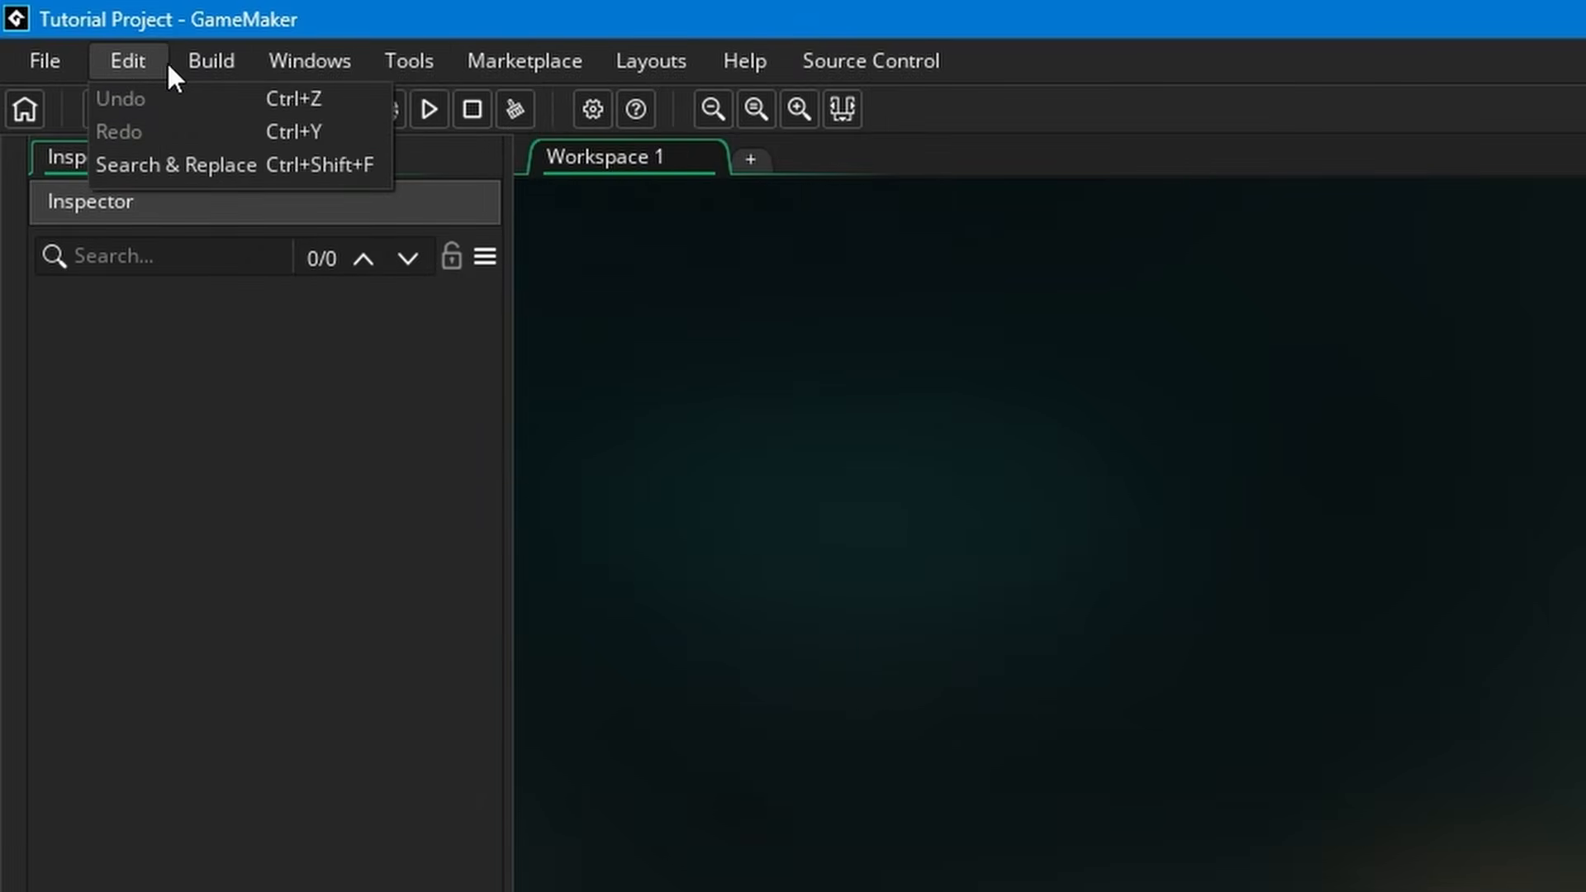
mouse_move(35, 63)
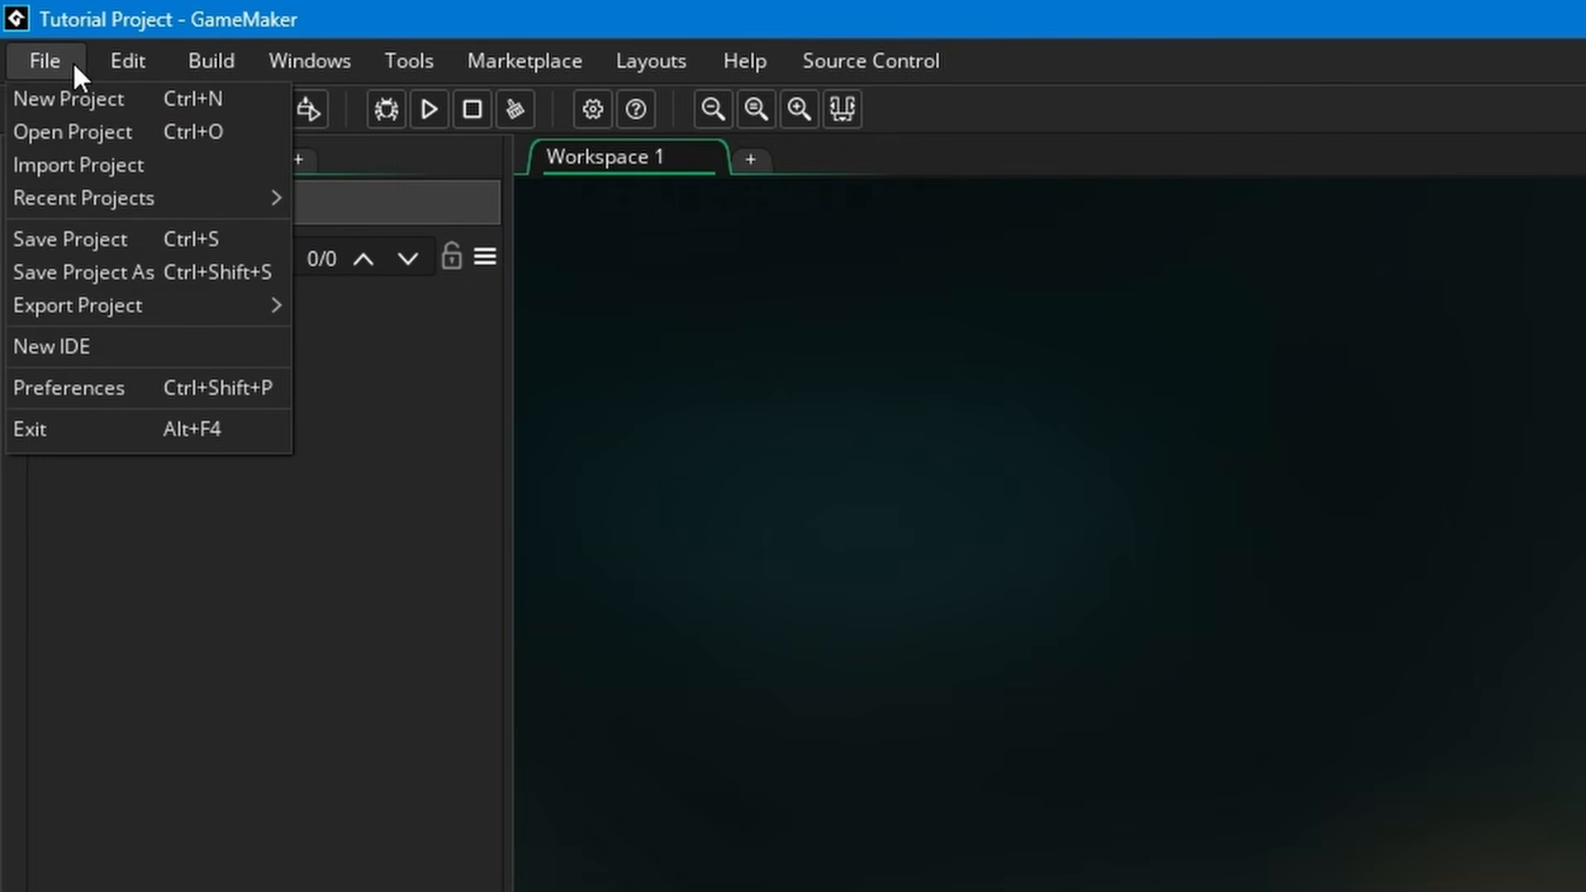
mouse_move(216, 63)
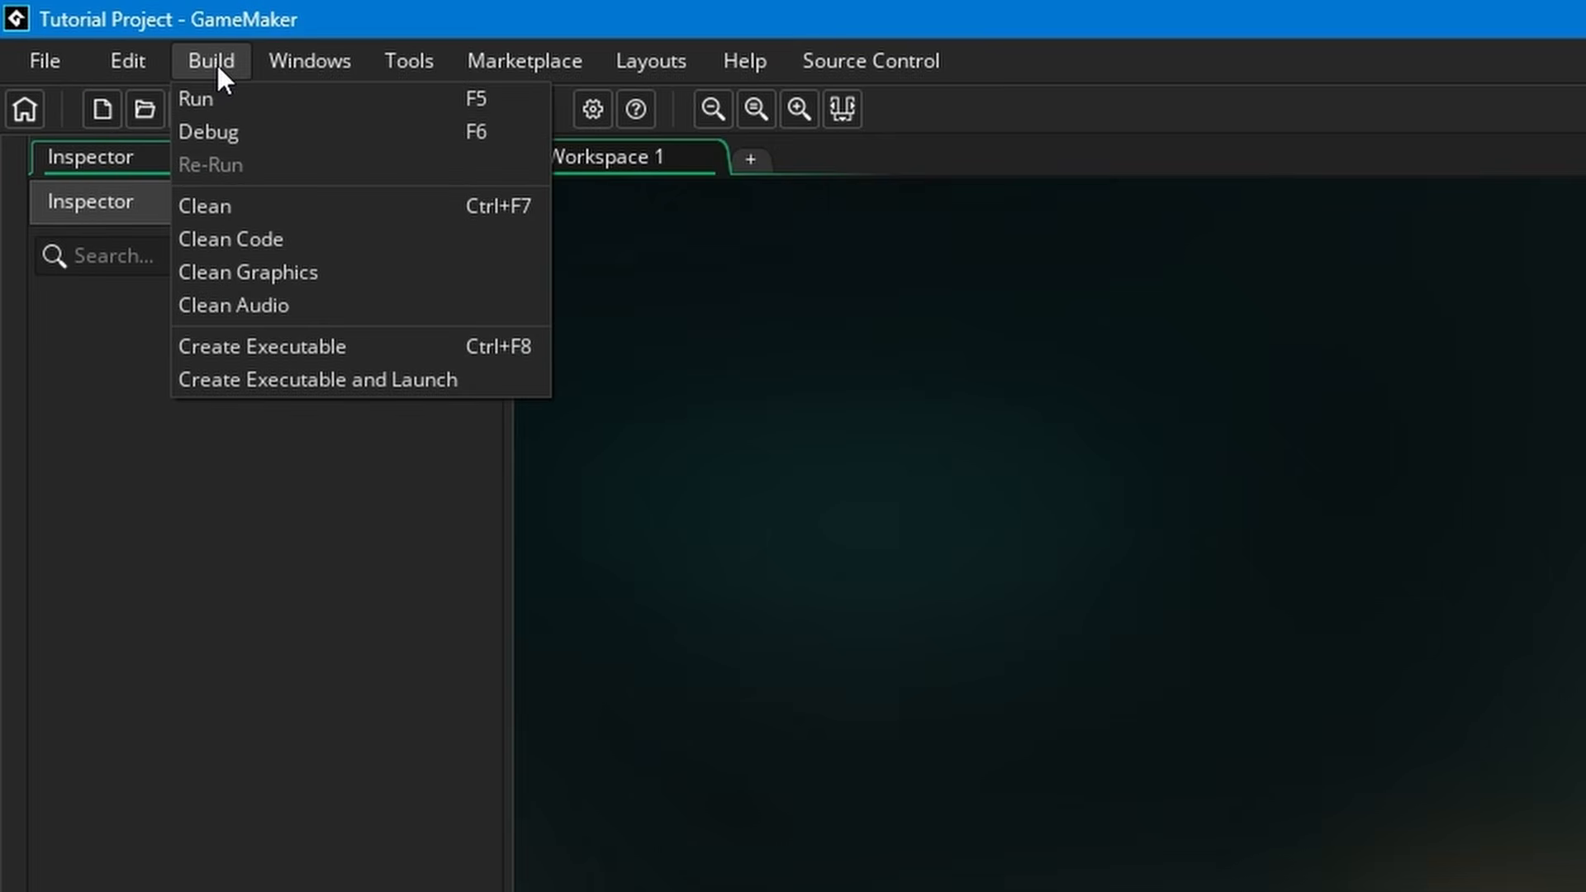
mouse_move(497, 61)
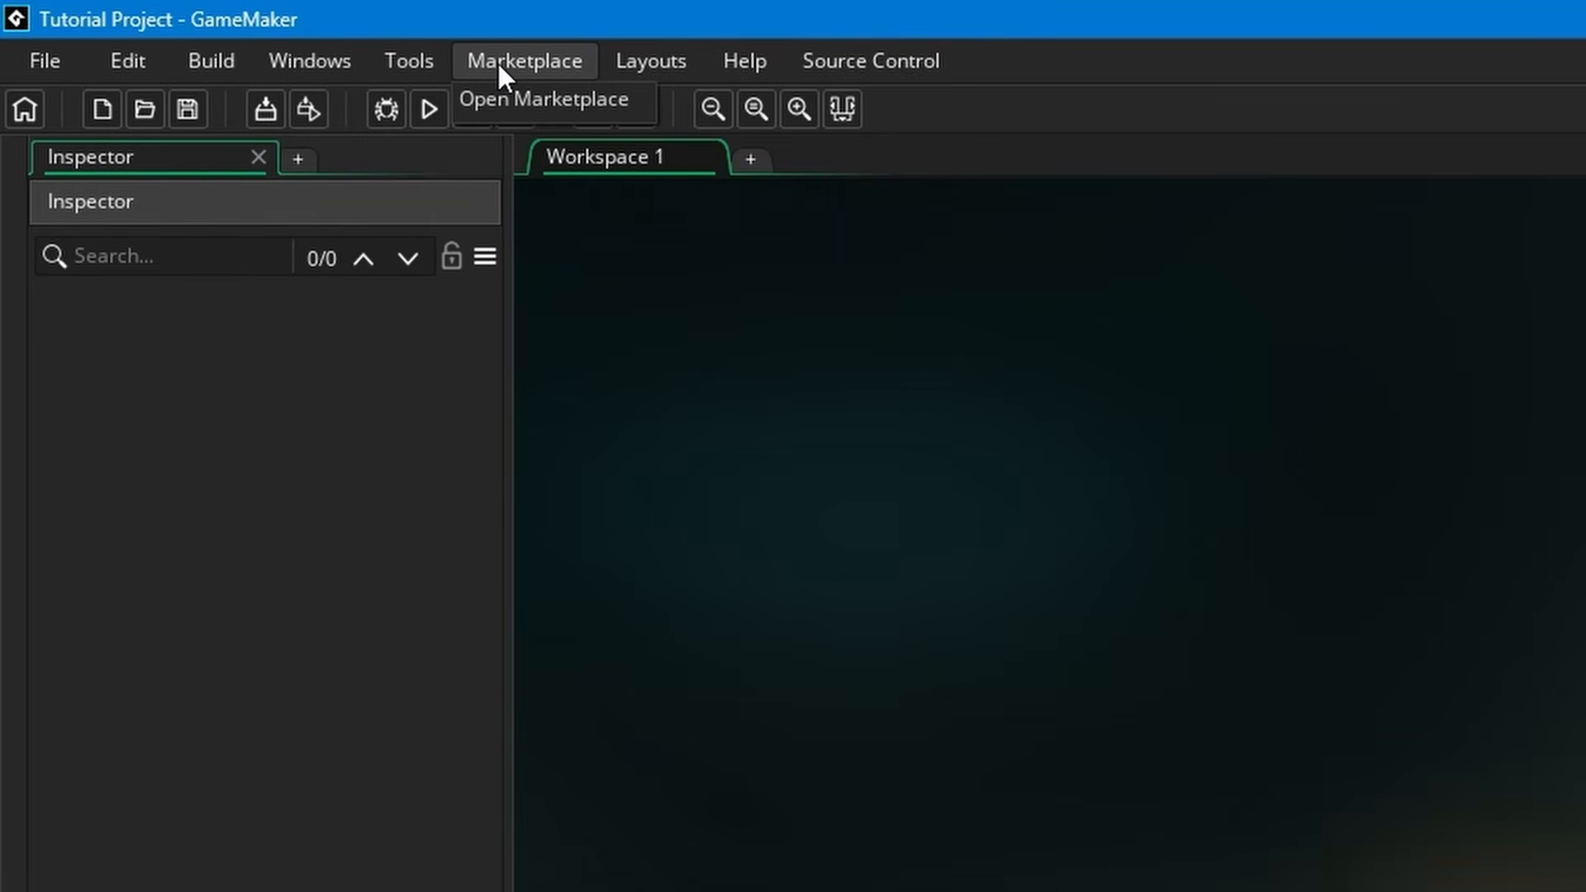
mouse_move(629, 71)
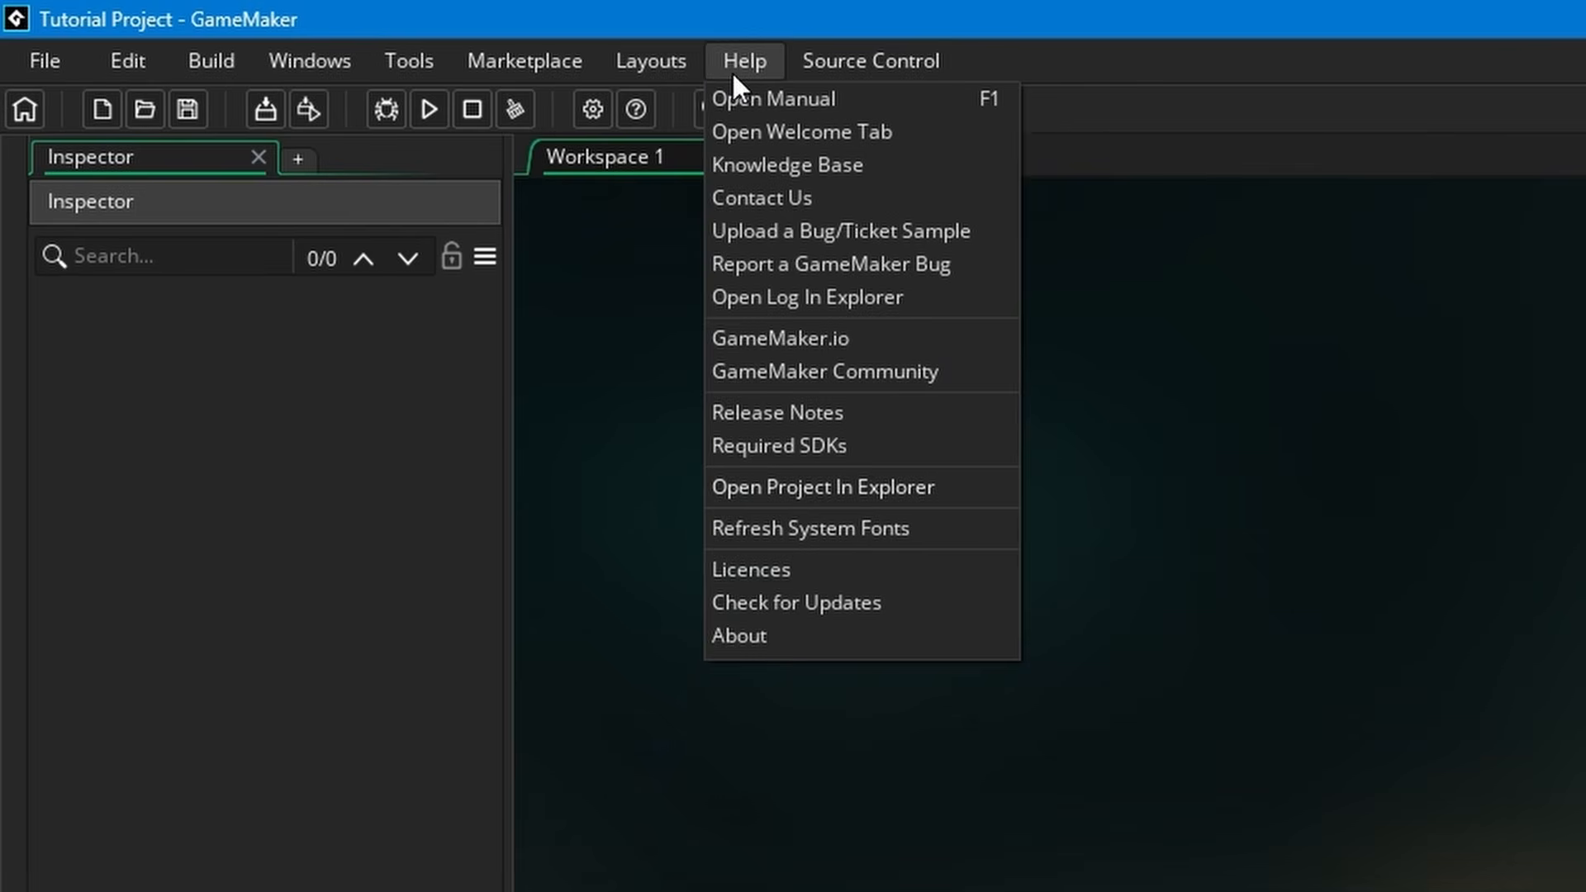
mouse_move(851, 79)
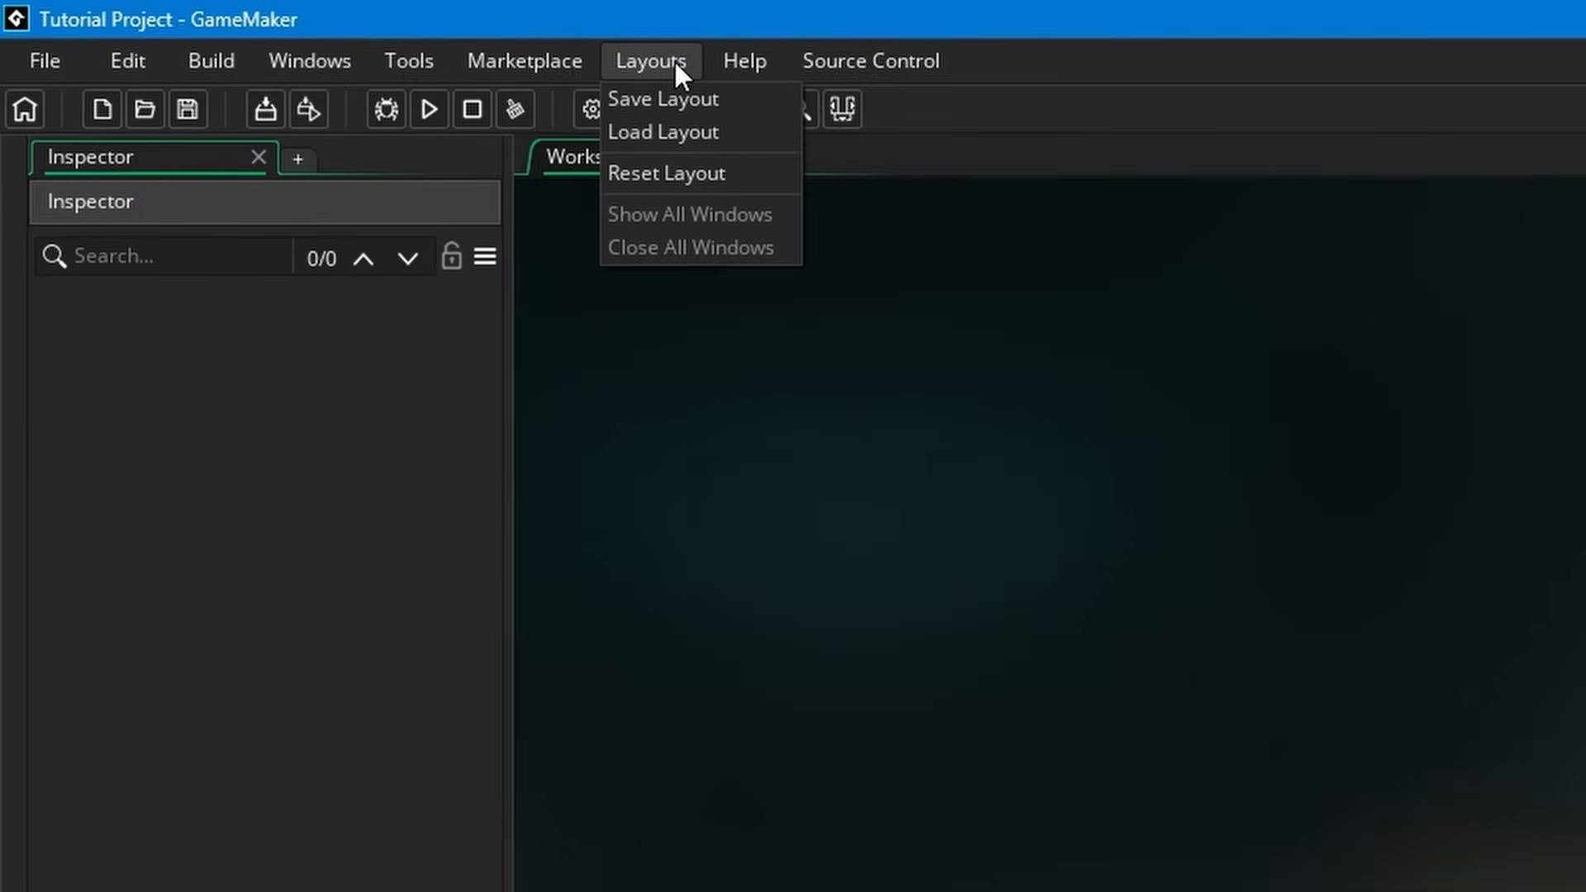
Open the GameMaker manual online, look over the sections on its index page, and return to the Tutorial Project window
mouse_move(724, 58)
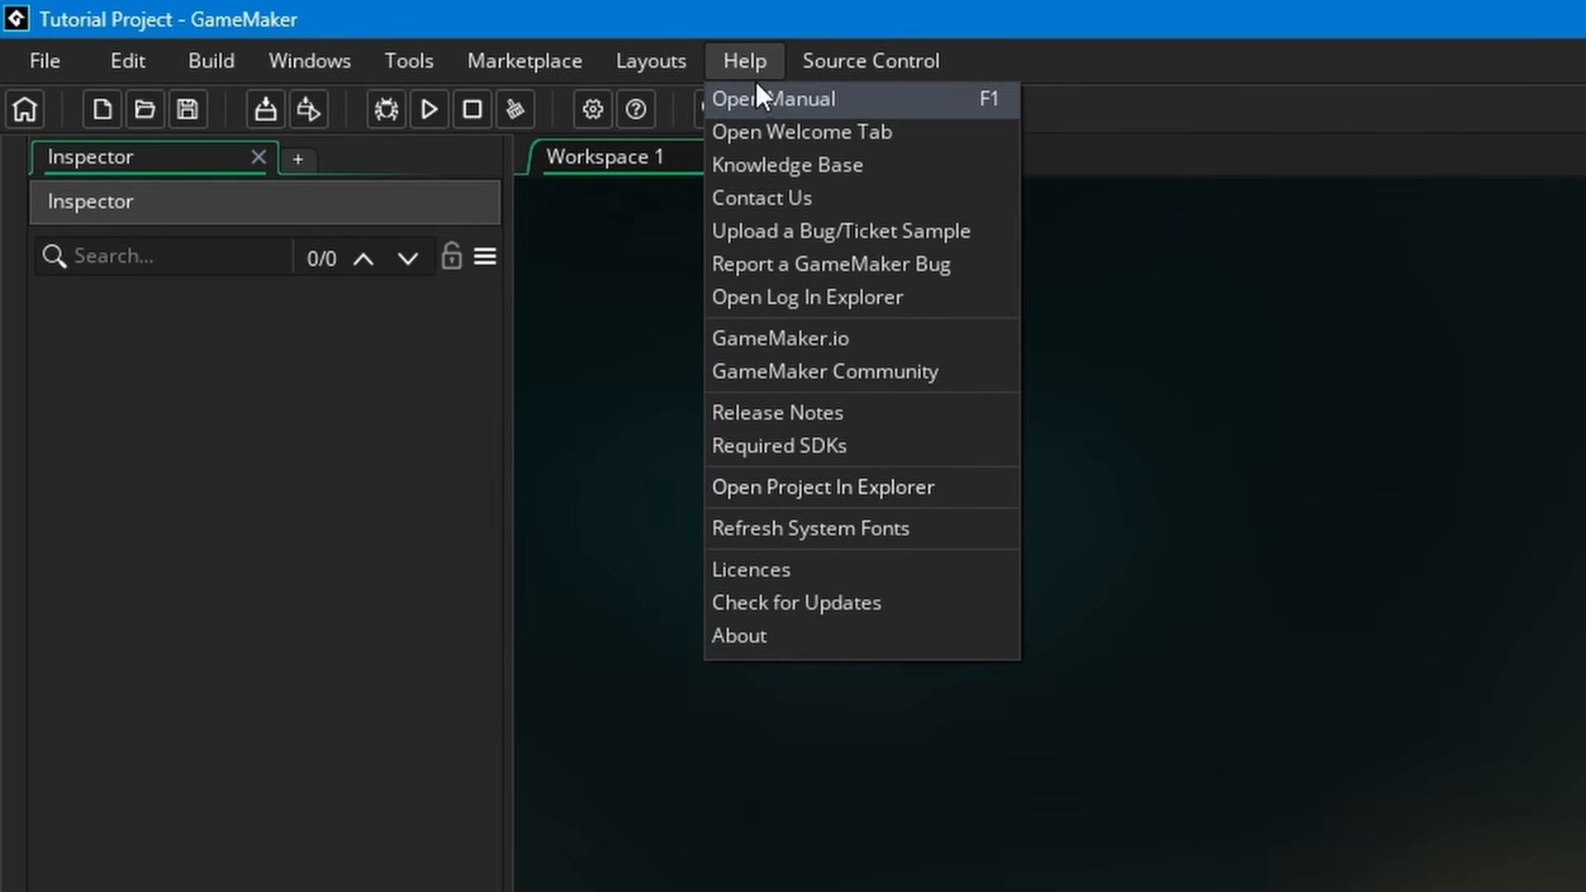
click(904, 97)
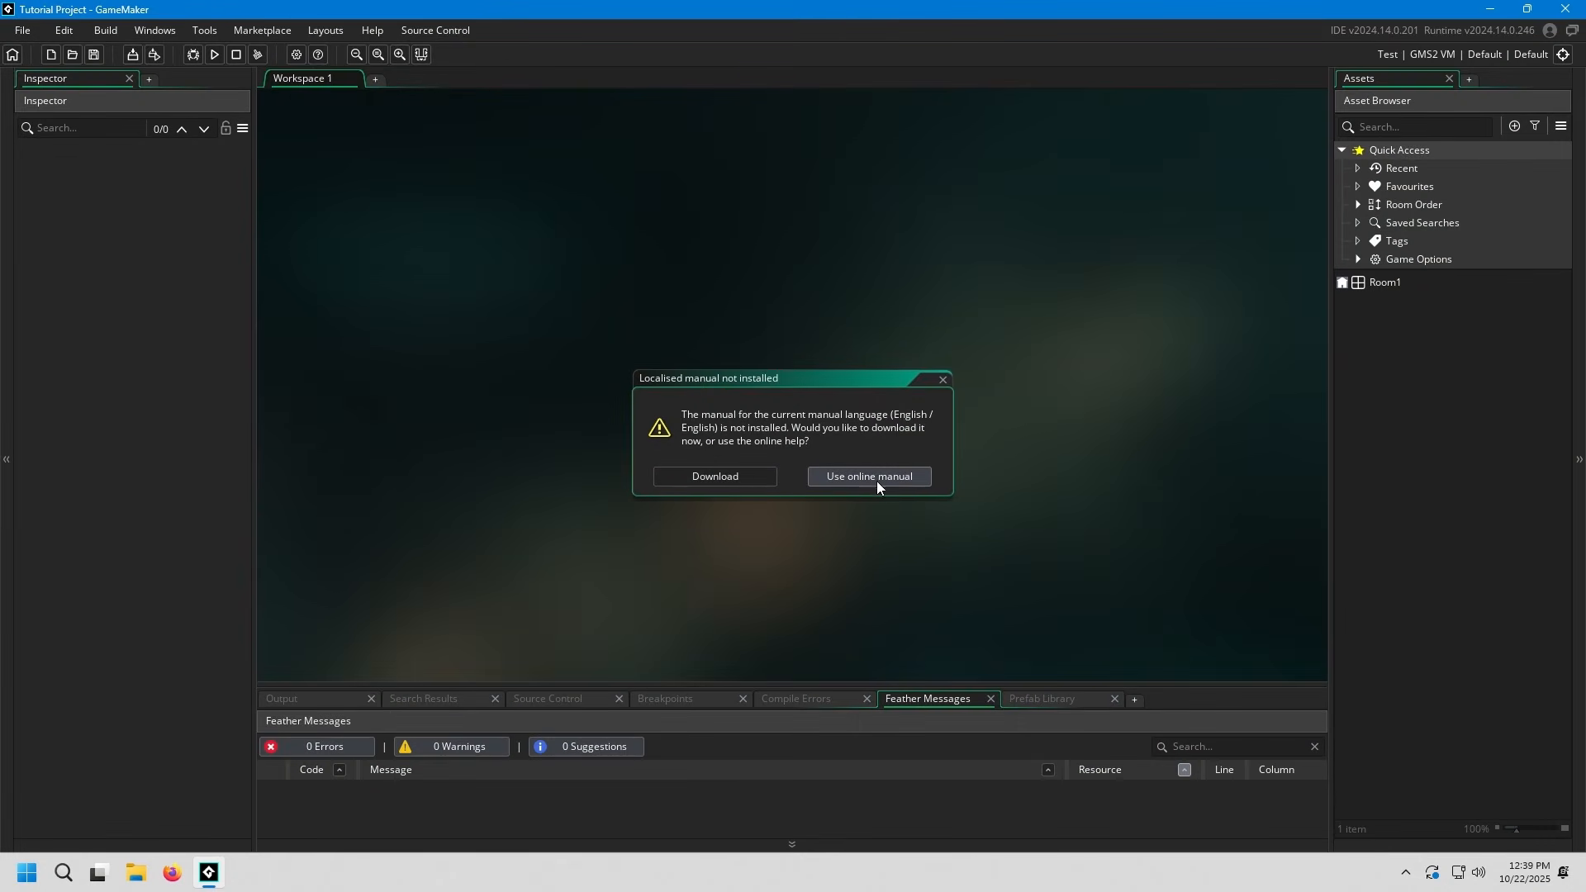
click(867, 477)
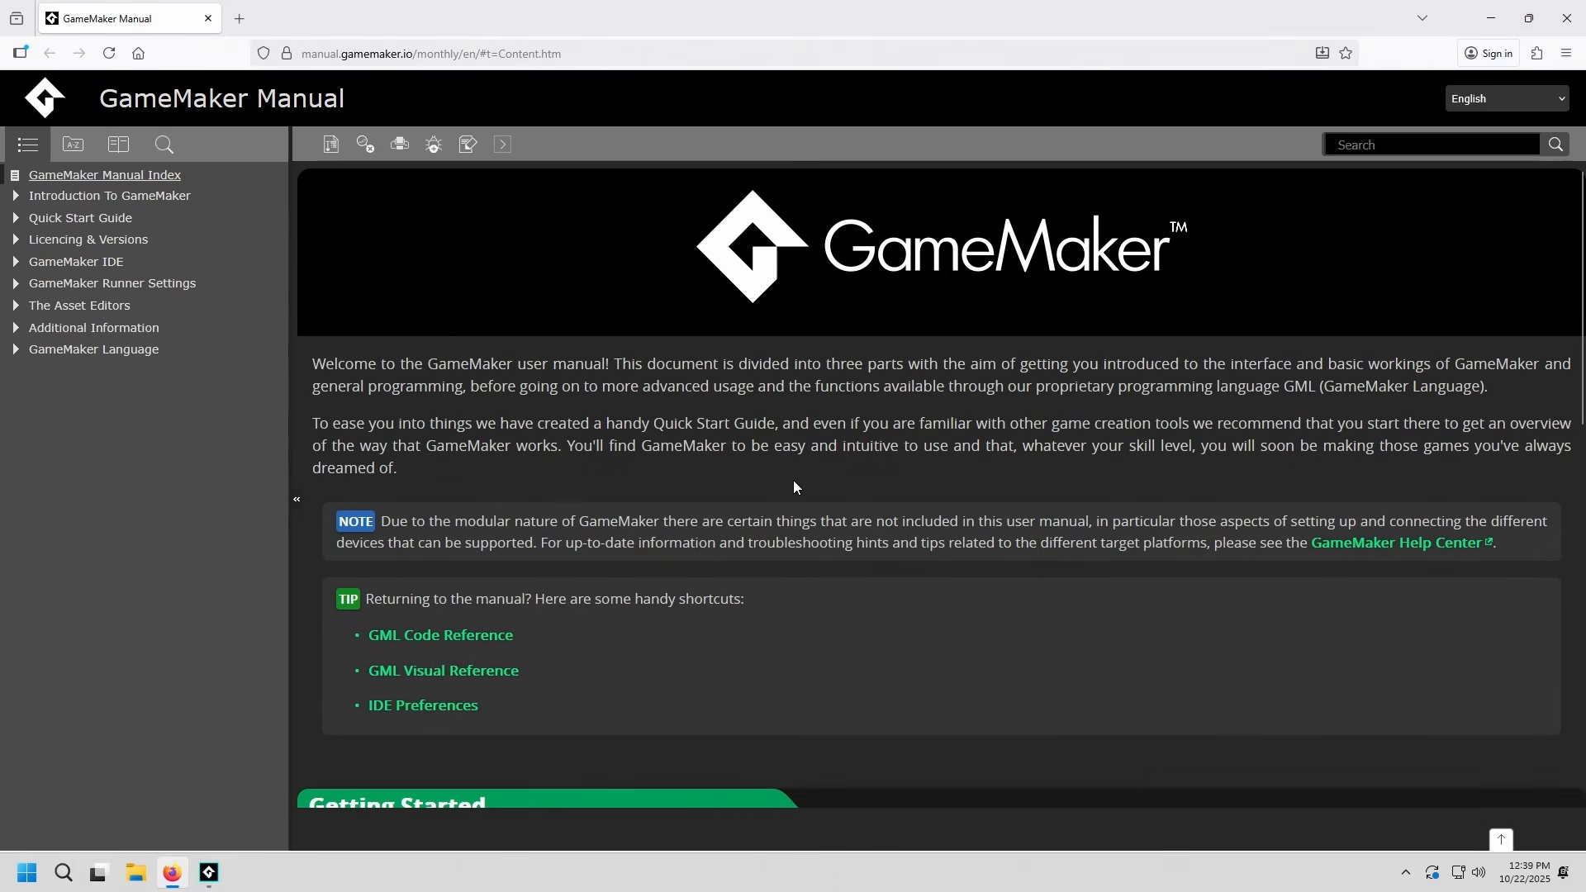
scroll(821, 427, down, 5)
scroll(859, 495, down, 4)
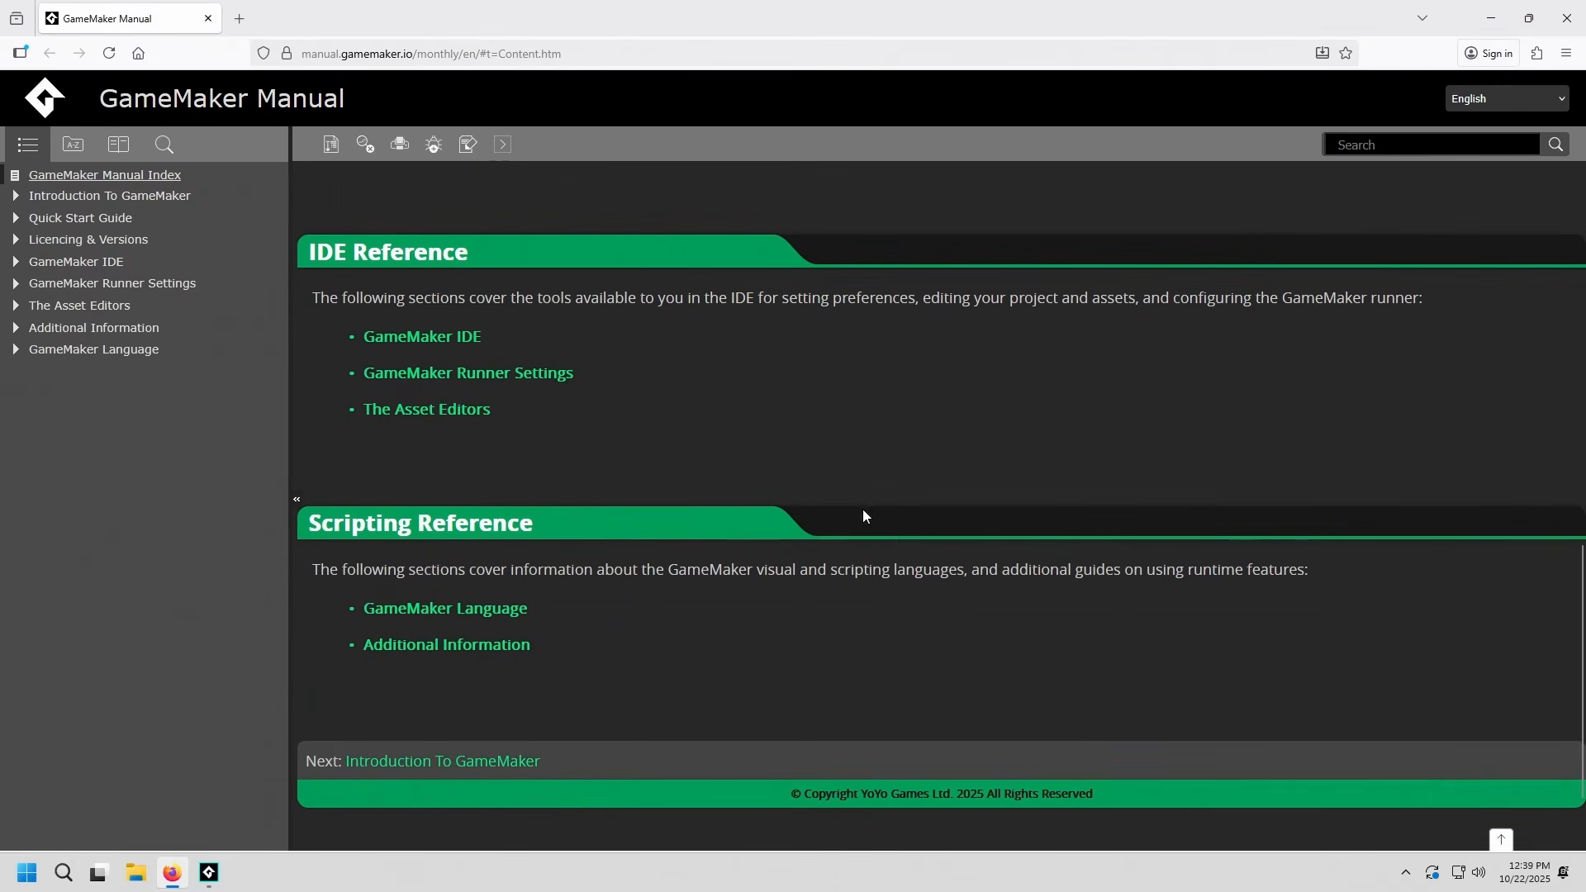
scroll(864, 517, up, 9)
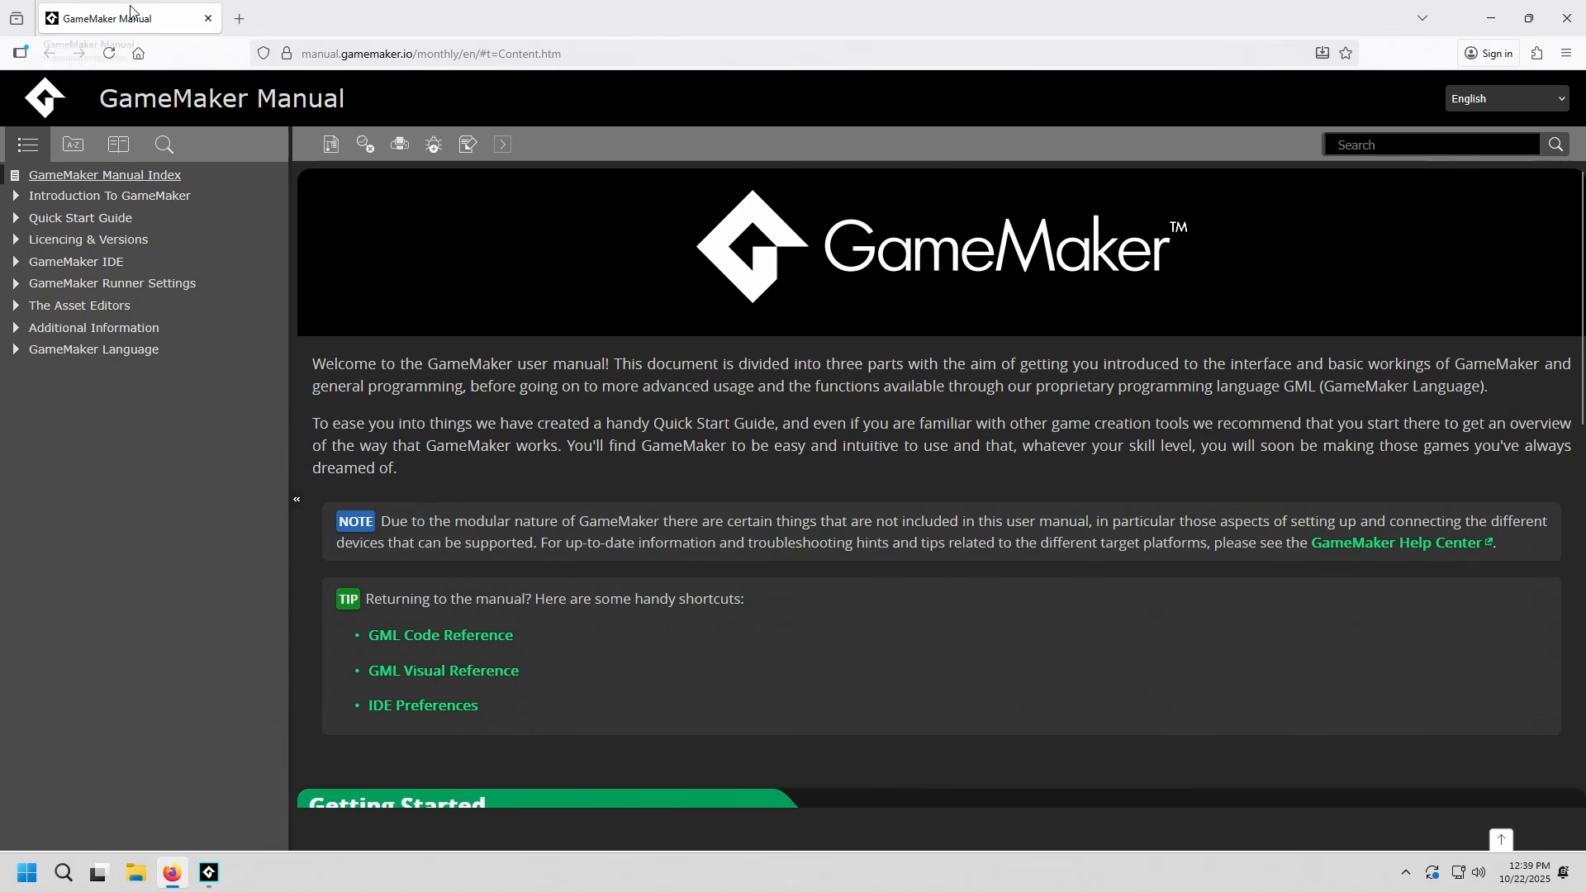
key(alt+Tab)
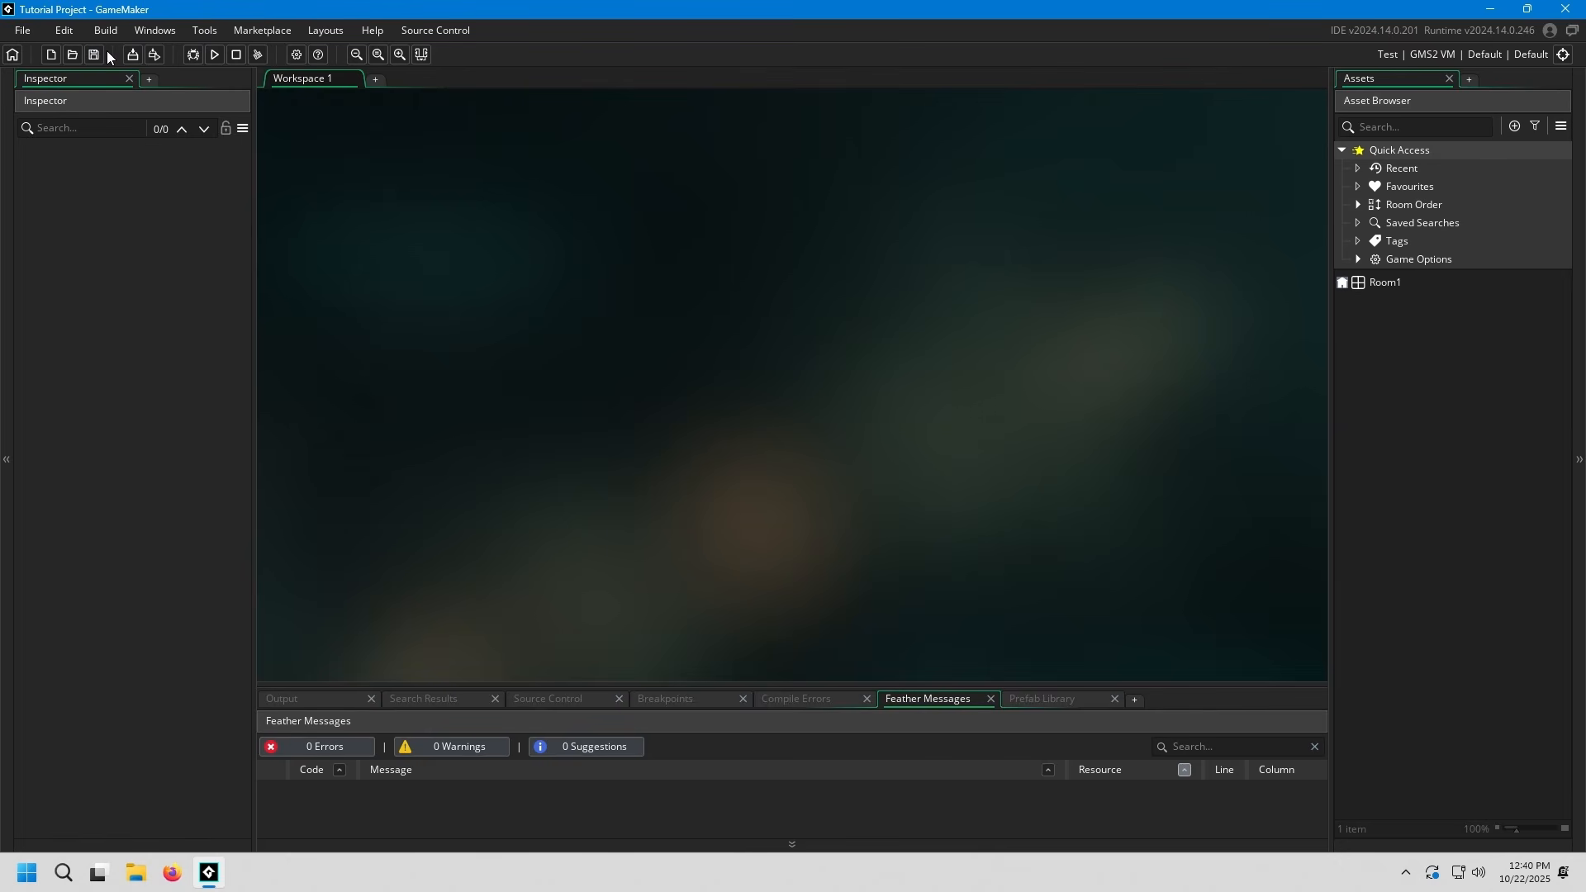
Close the project to return to the start page and reopen Tutorial Project from the recent projects
click(13, 55)
click(700, 475)
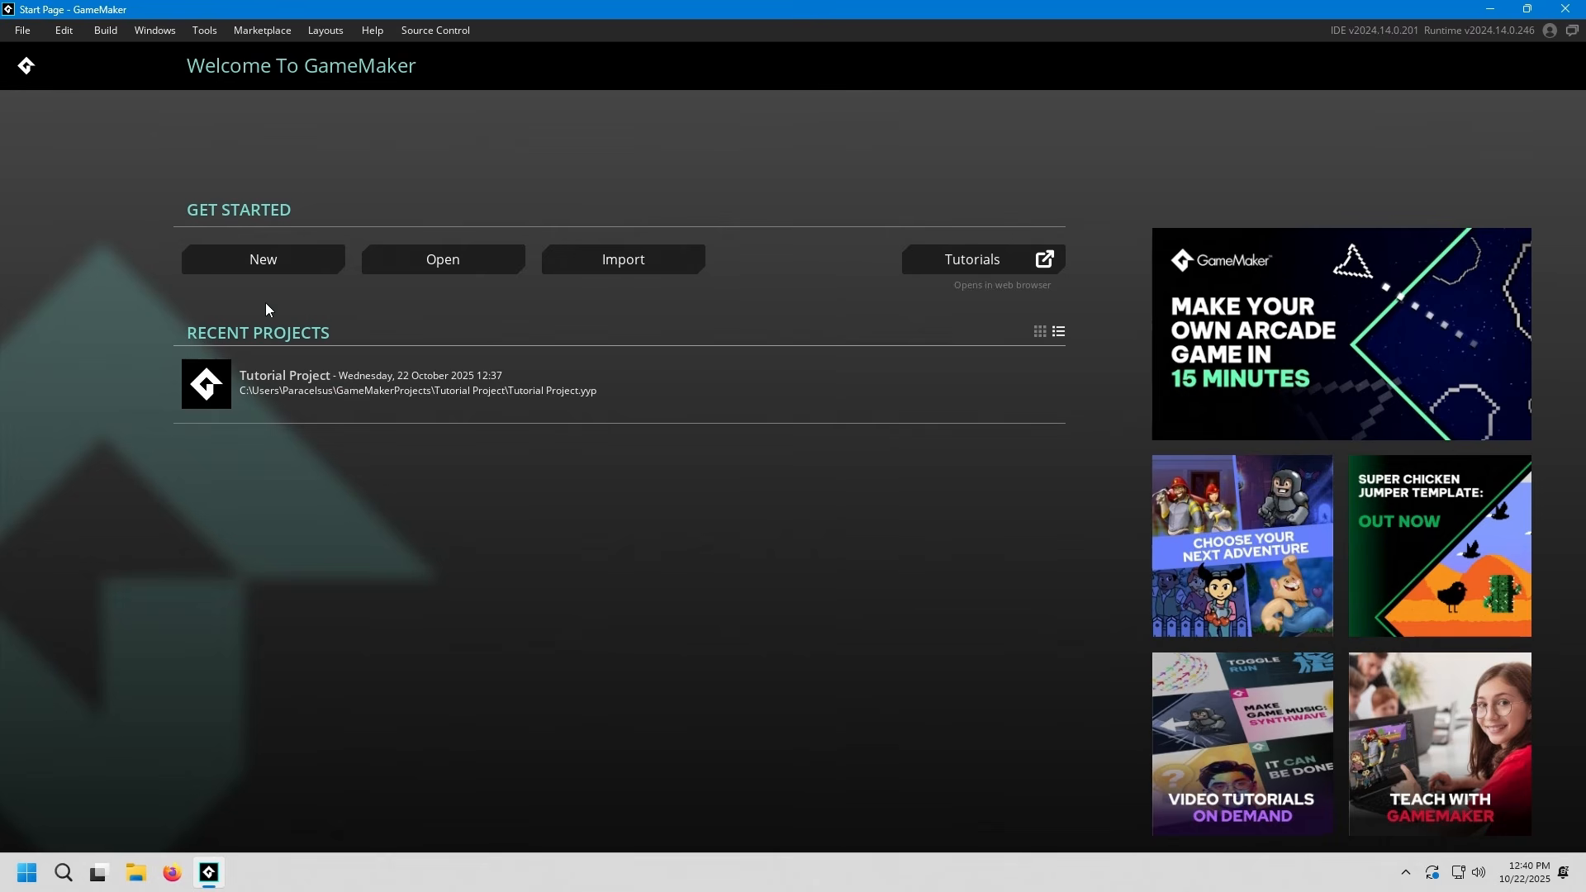
click(607, 415)
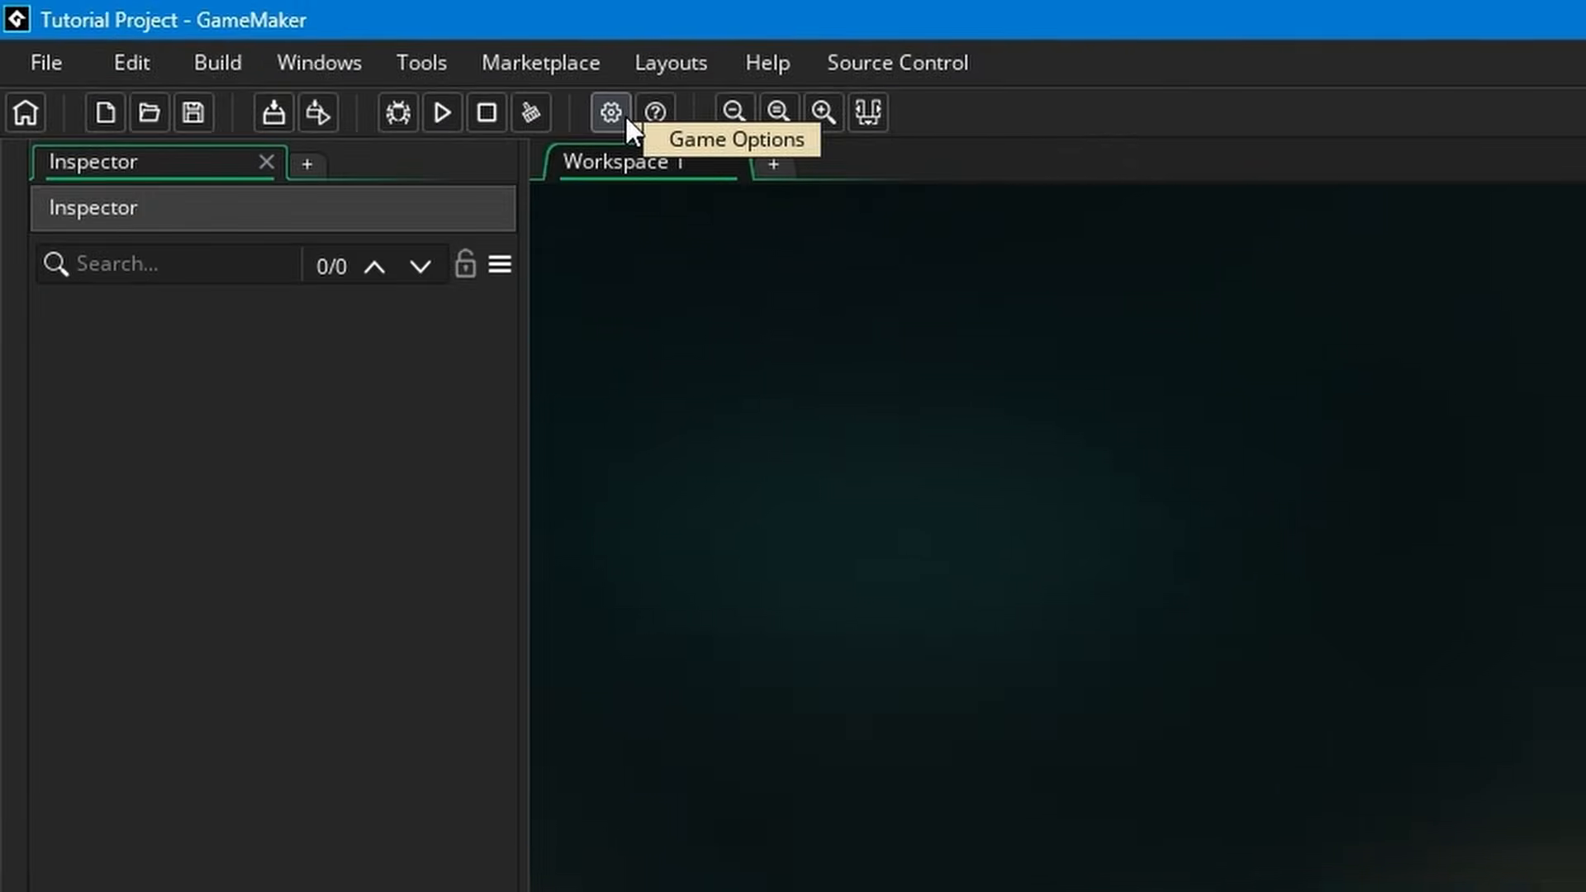
Look over the general Game Options and the account sign-in options, and close both without changing anything
click(611, 112)
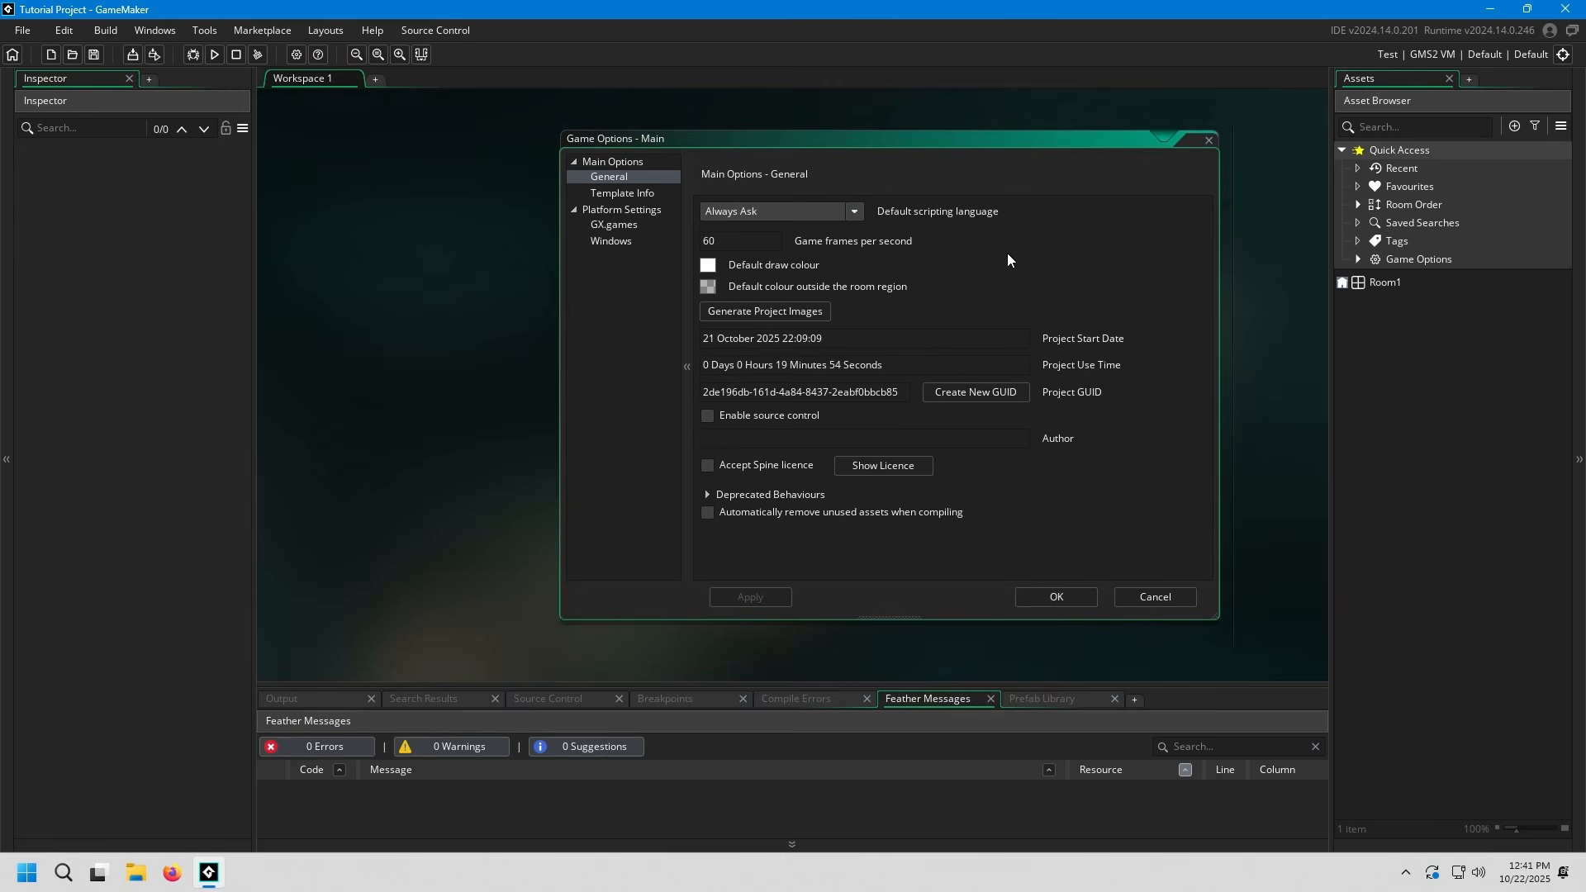
click(1205, 143)
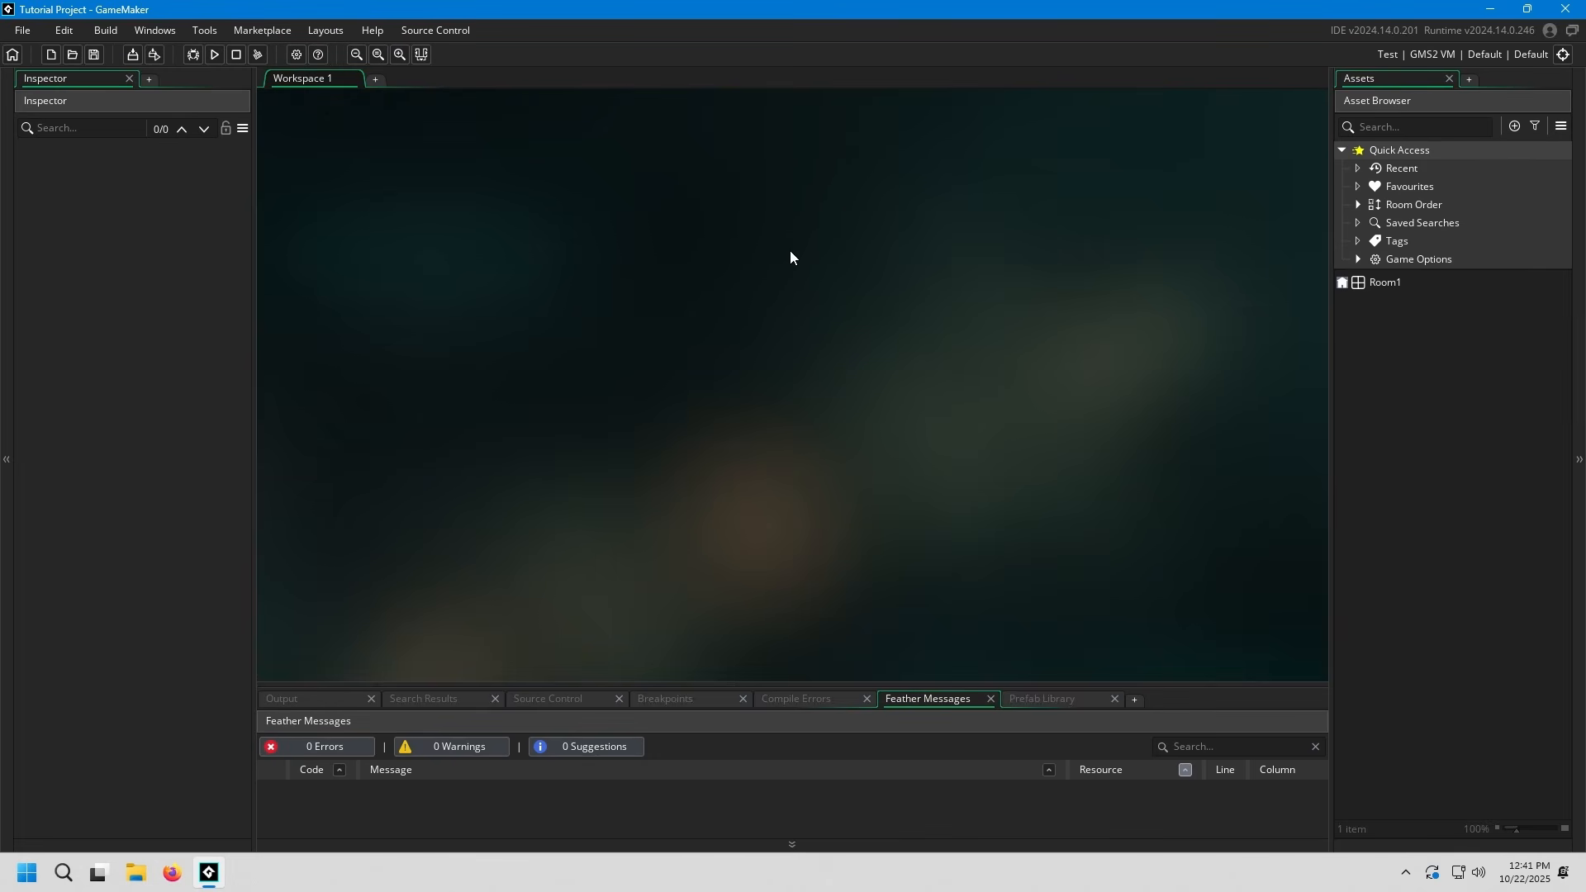
click(1552, 33)
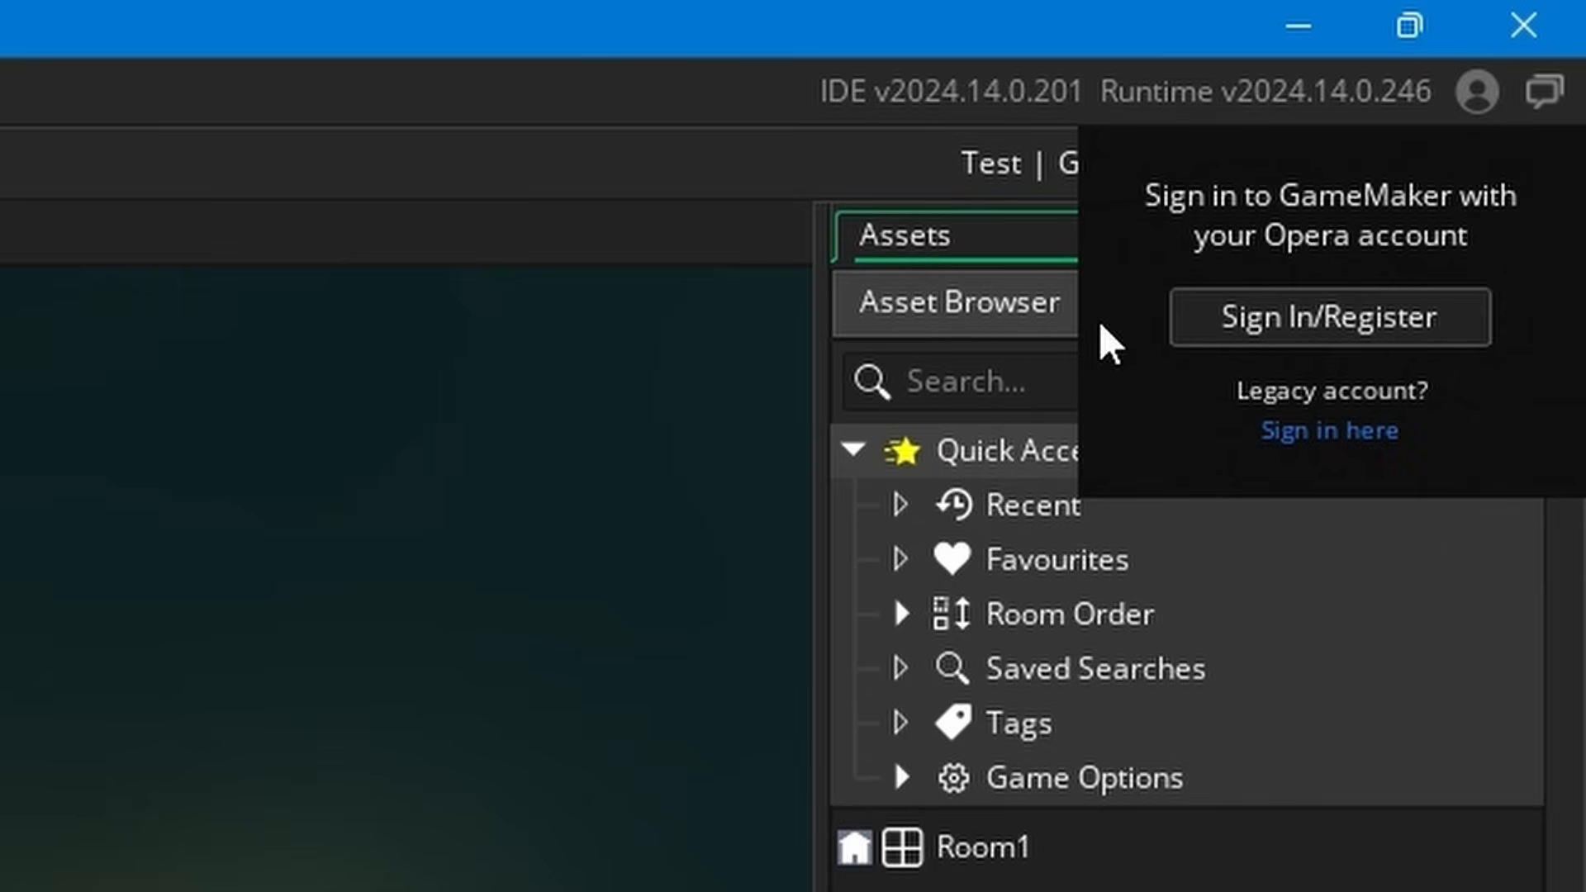
click(363, 708)
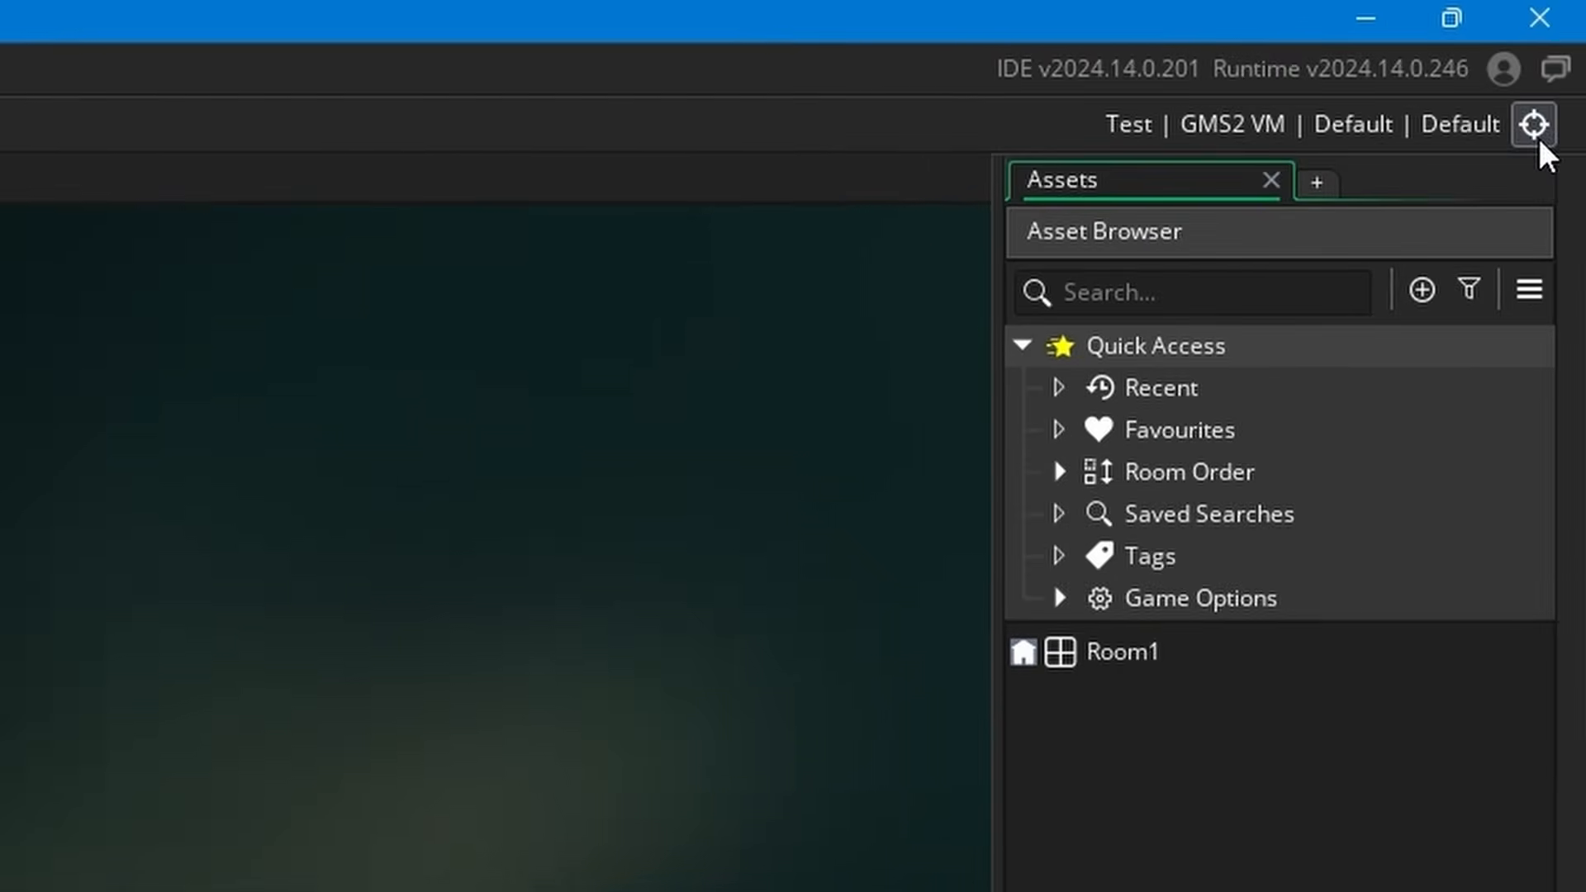
Examine the available target platforms, from GX.games to Switch 2, with their output, device and config options, and close the Targets list
click(1516, 163)
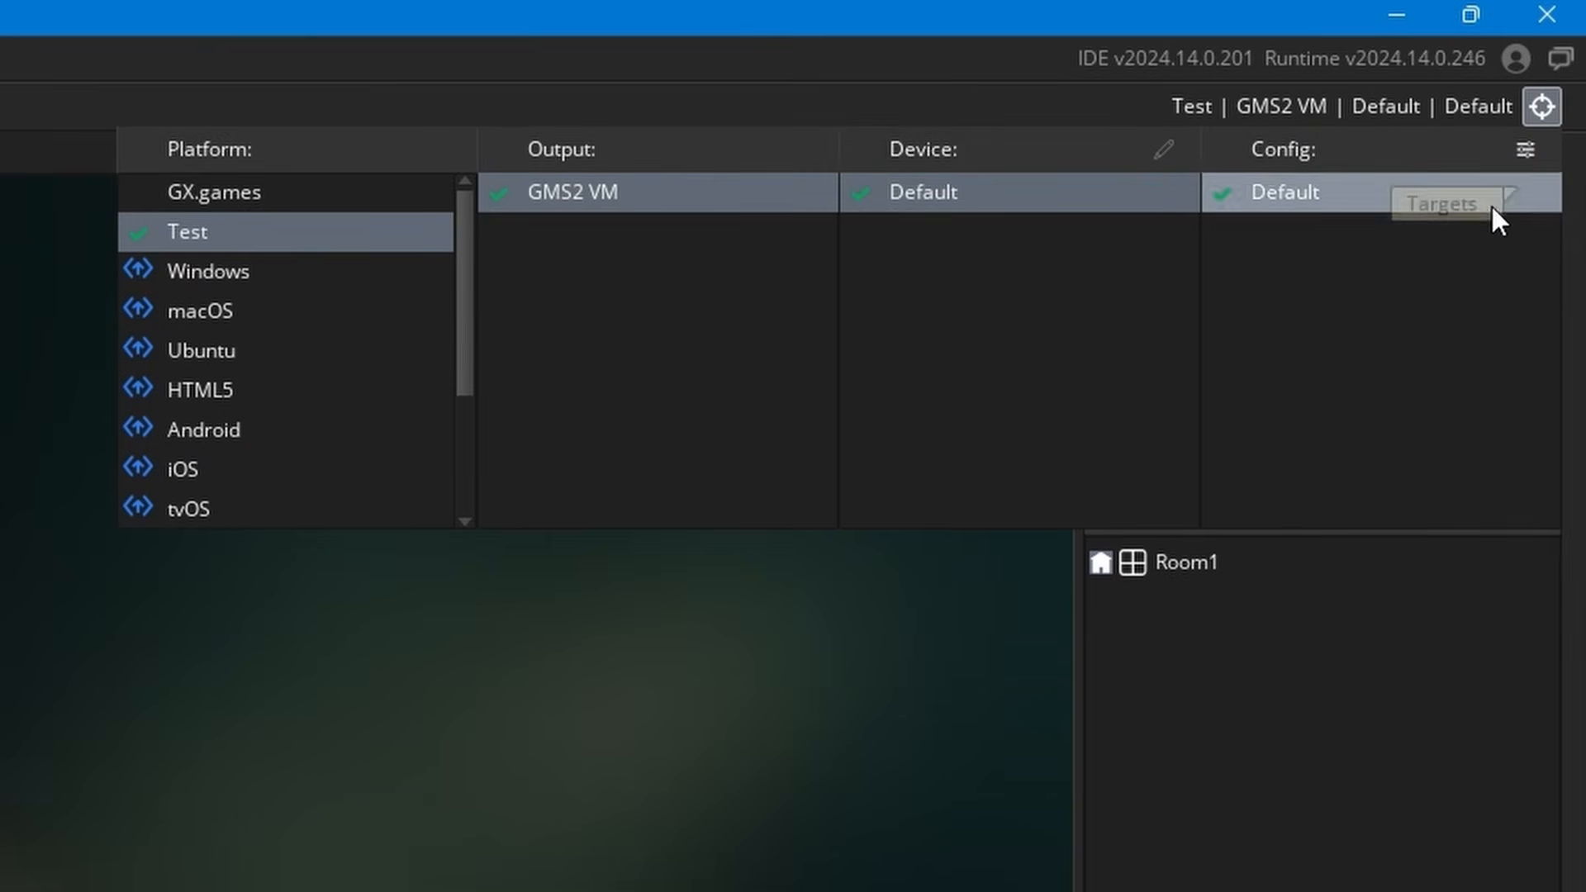
scroll(432, 413, down, 3)
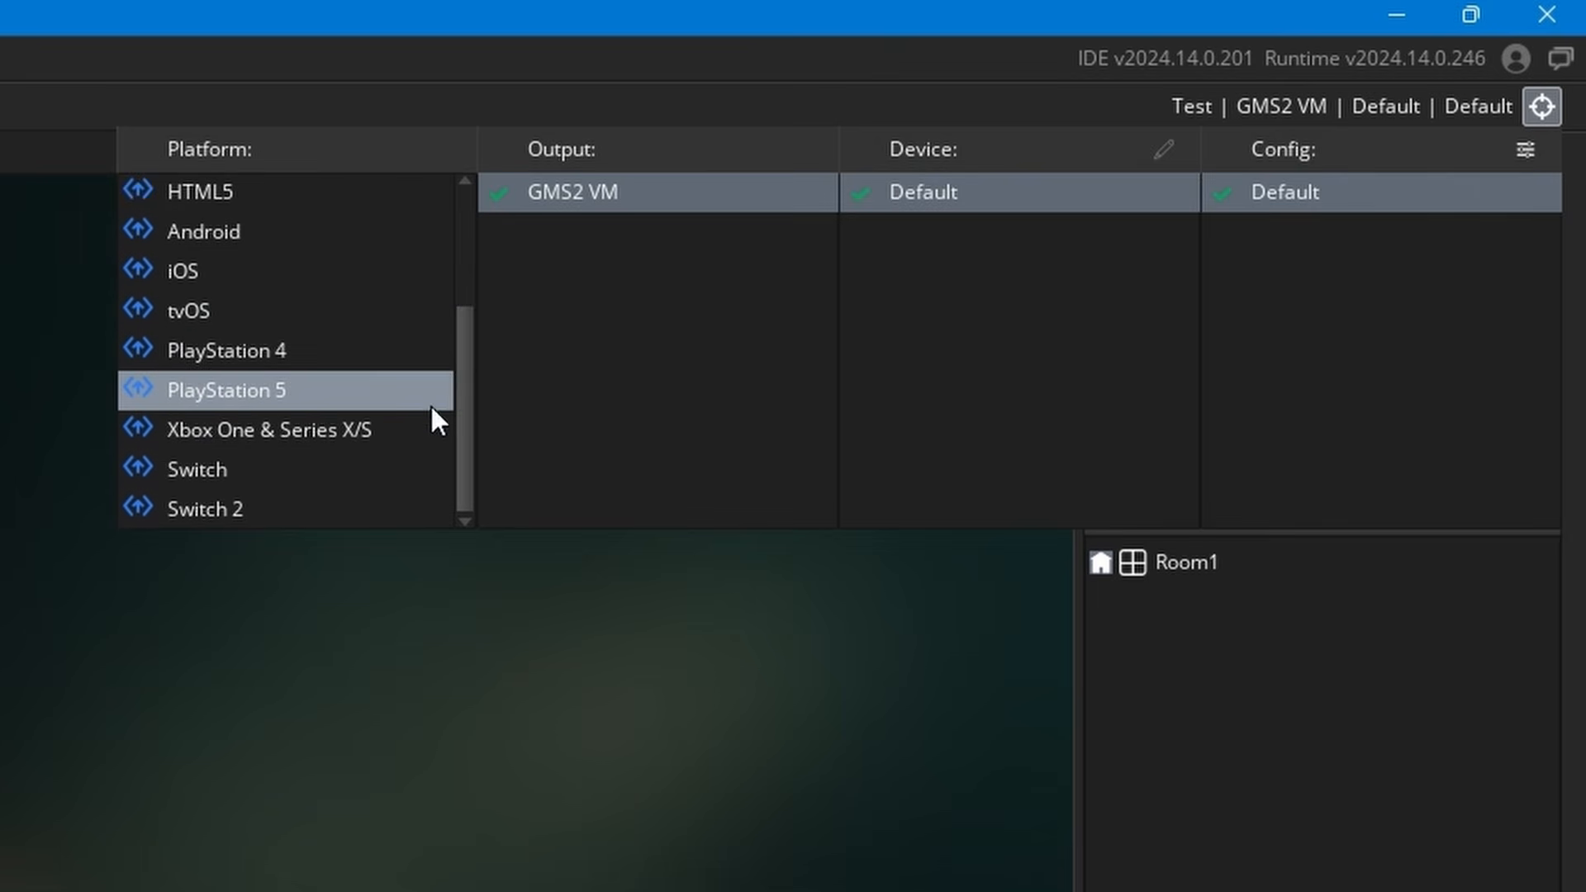
scroll(422, 425, up, 3)
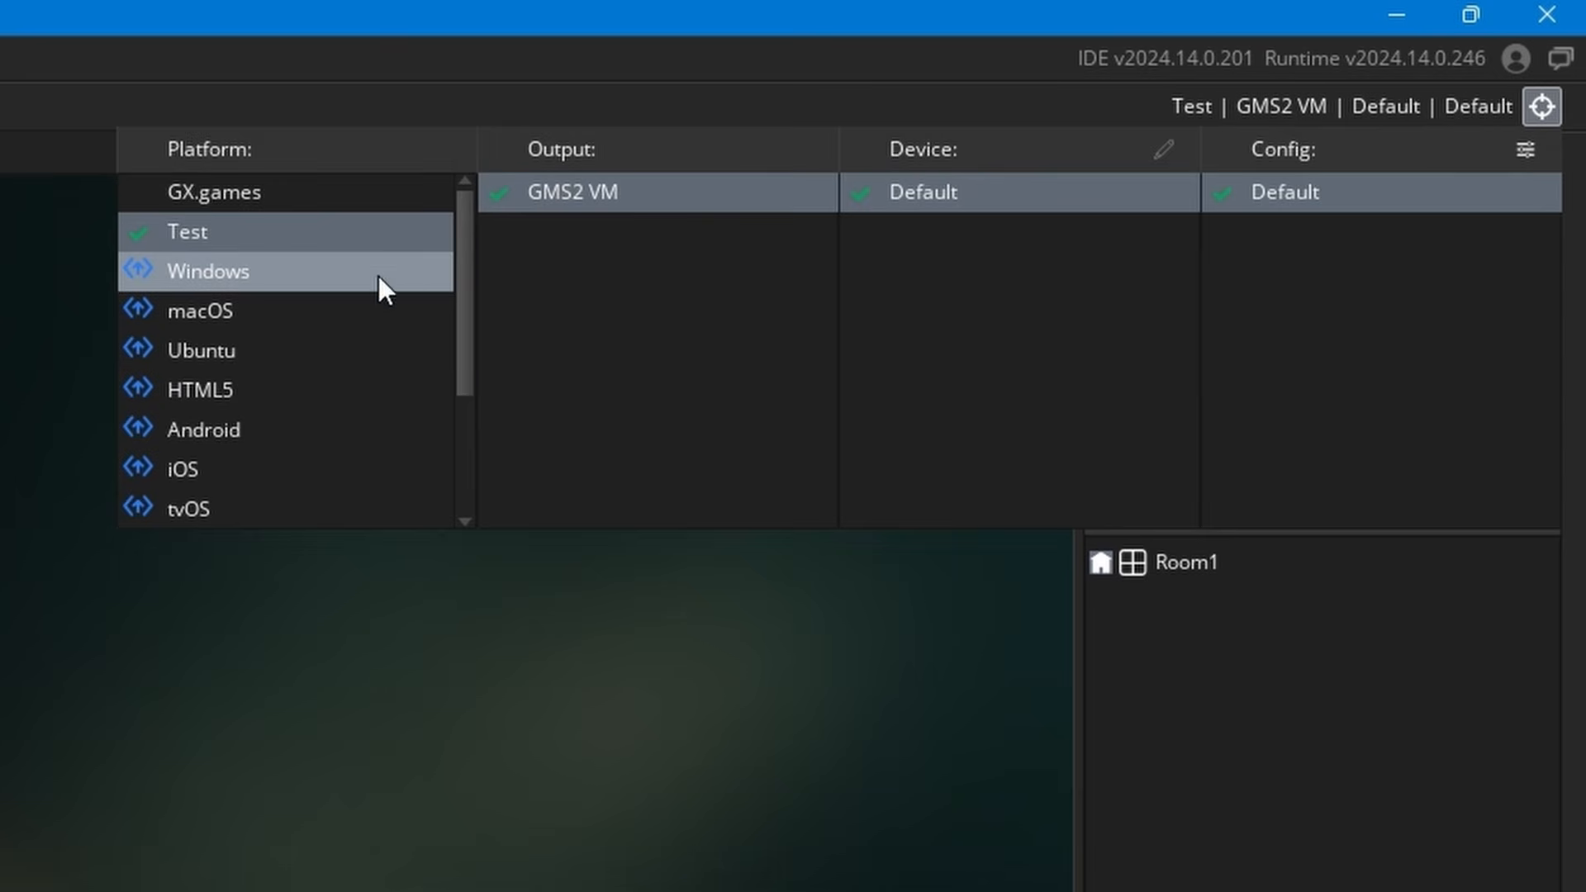
scroll(331, 330, down, 3)
scroll(285, 388, up, 3)
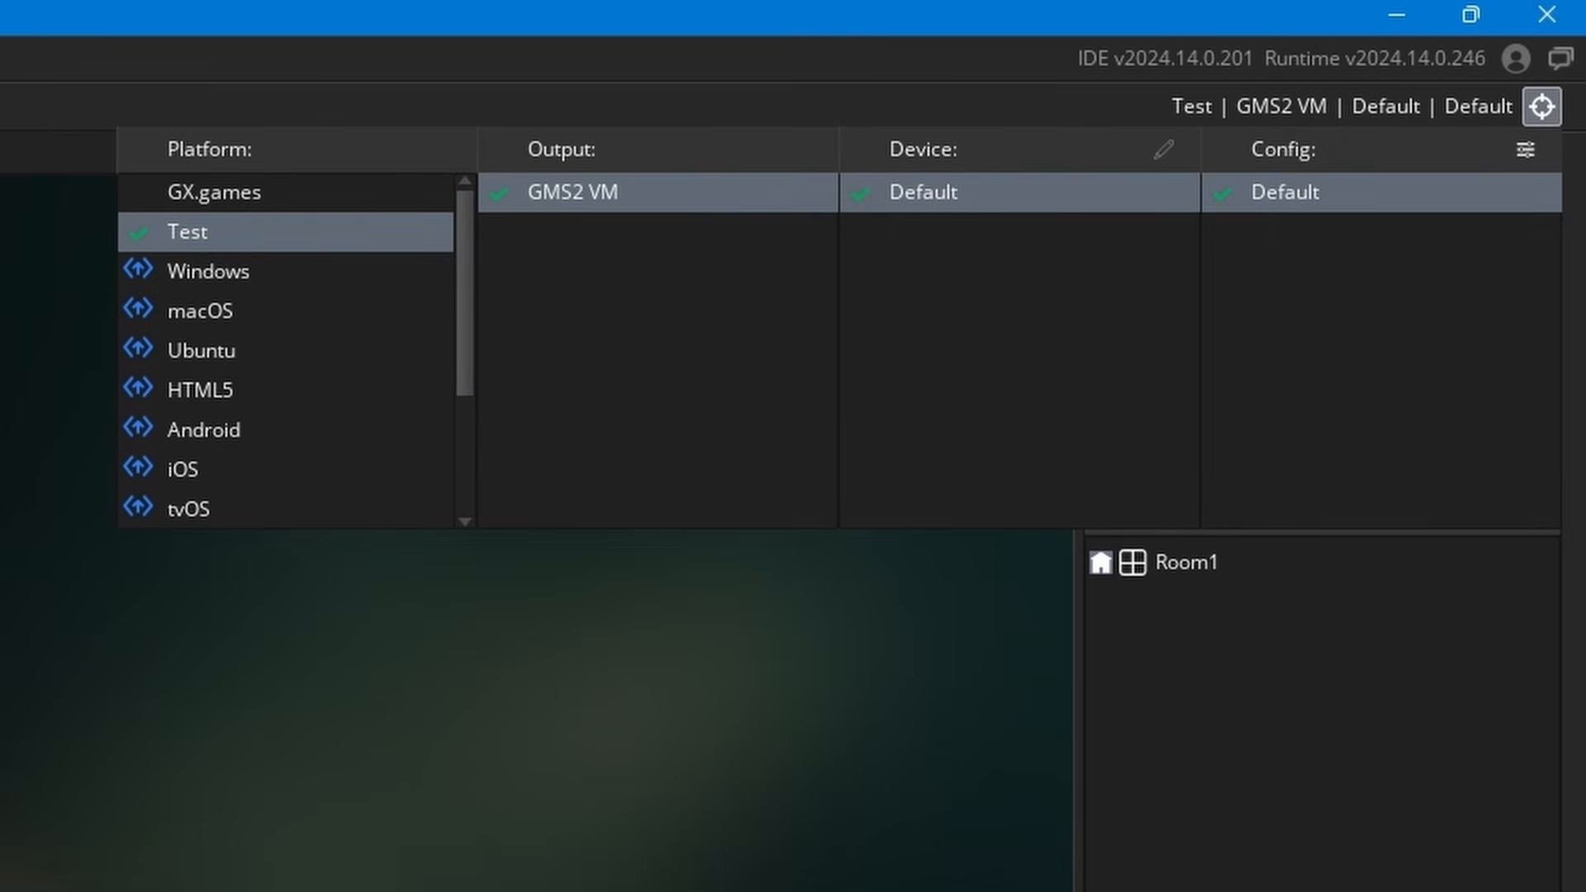
scroll(293, 416, down, 3)
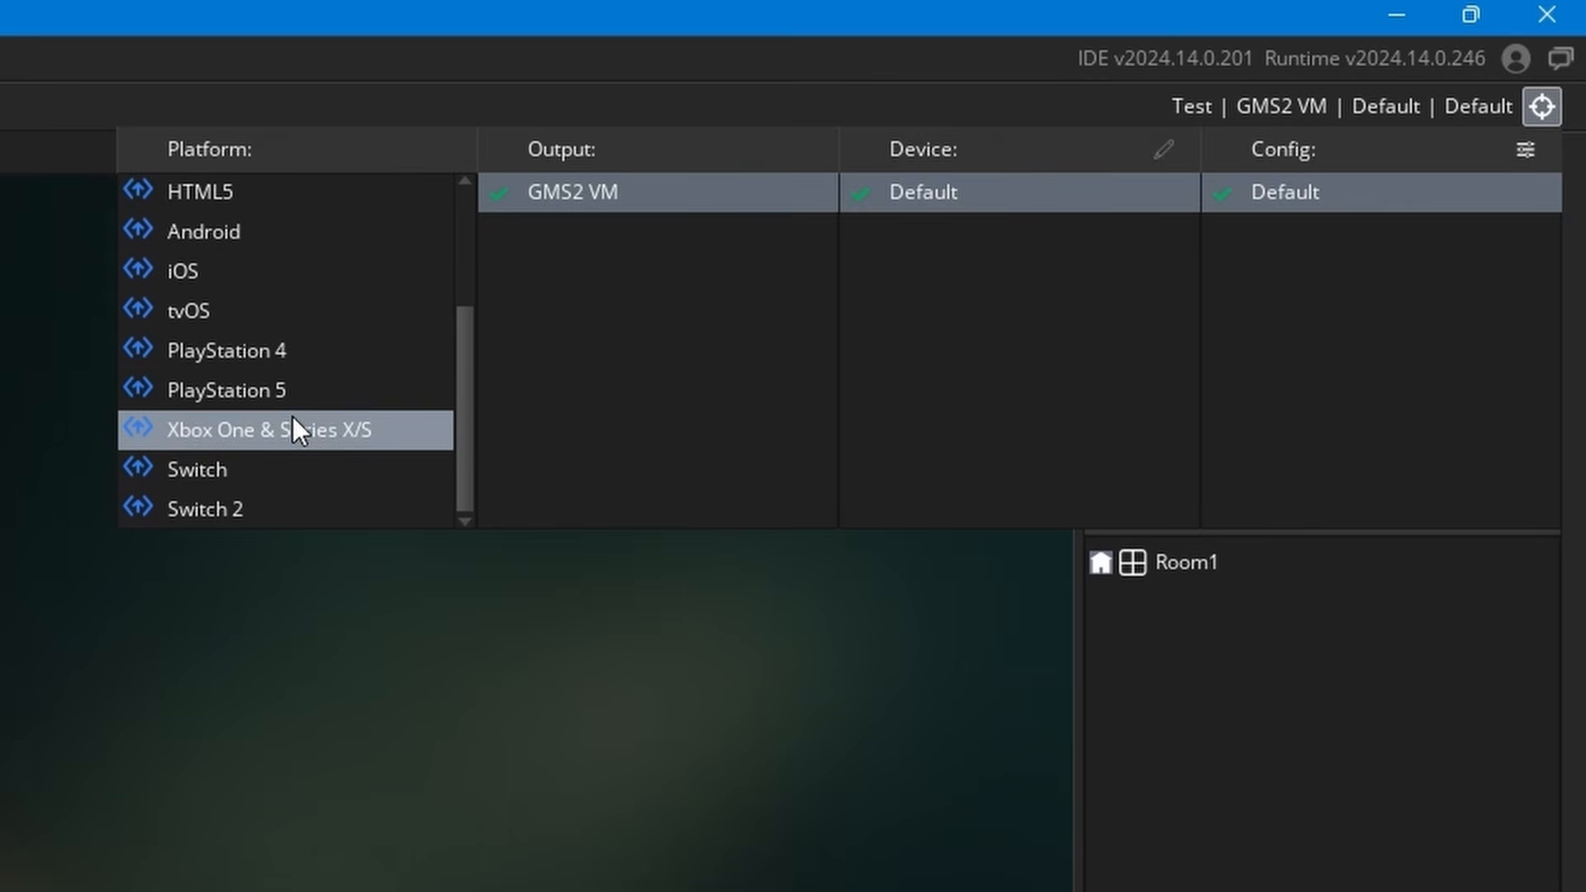
scroll(293, 417, up, 3)
scroll(289, 331, down, 3)
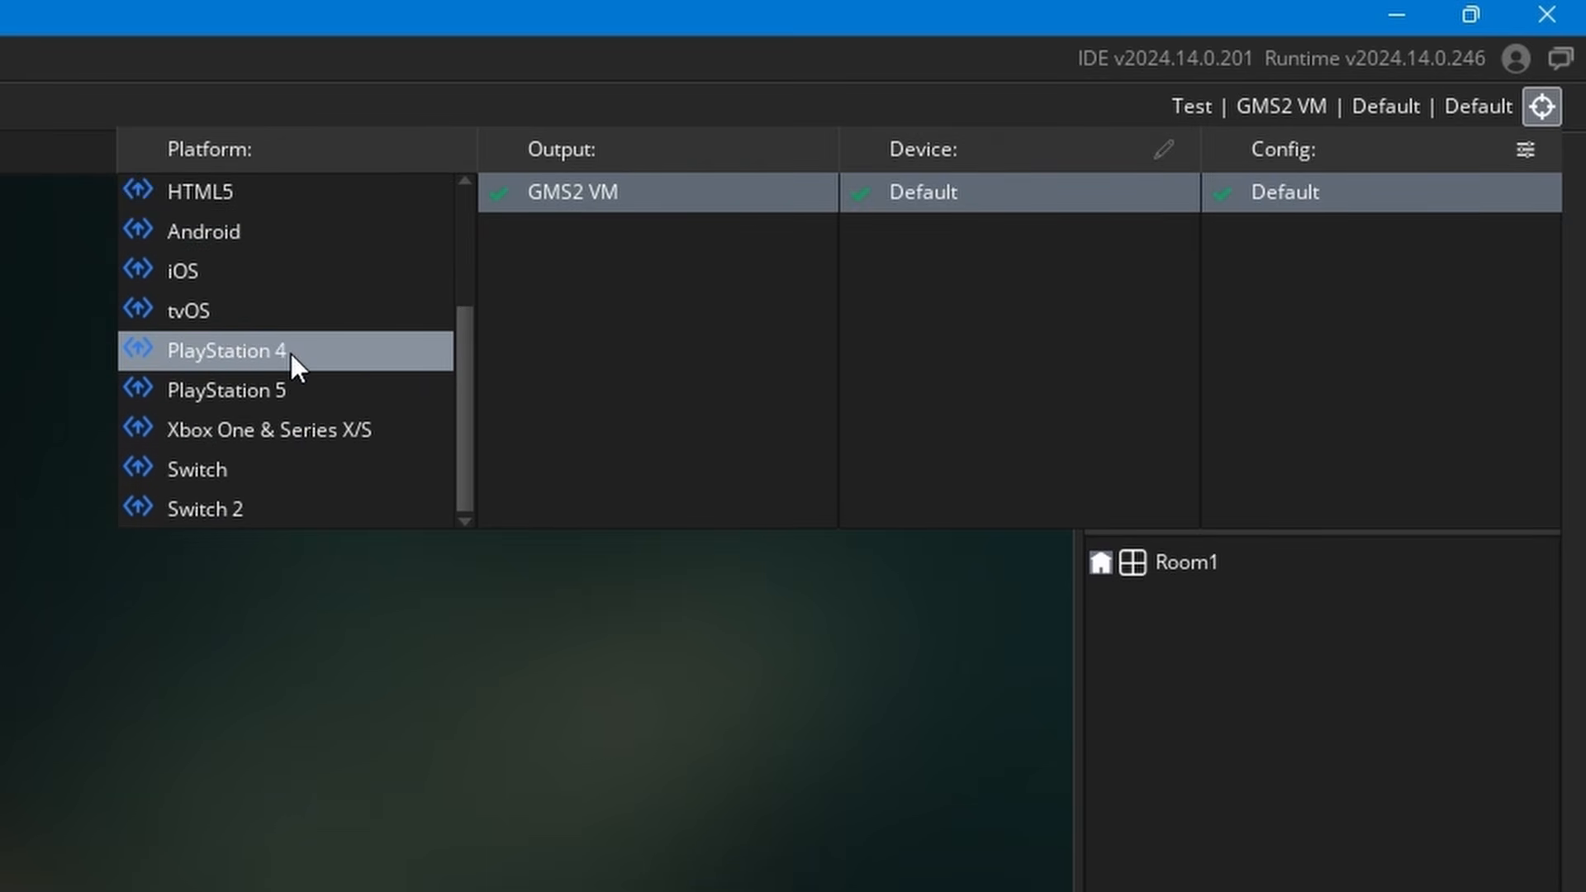
scroll(287, 346, up, 3)
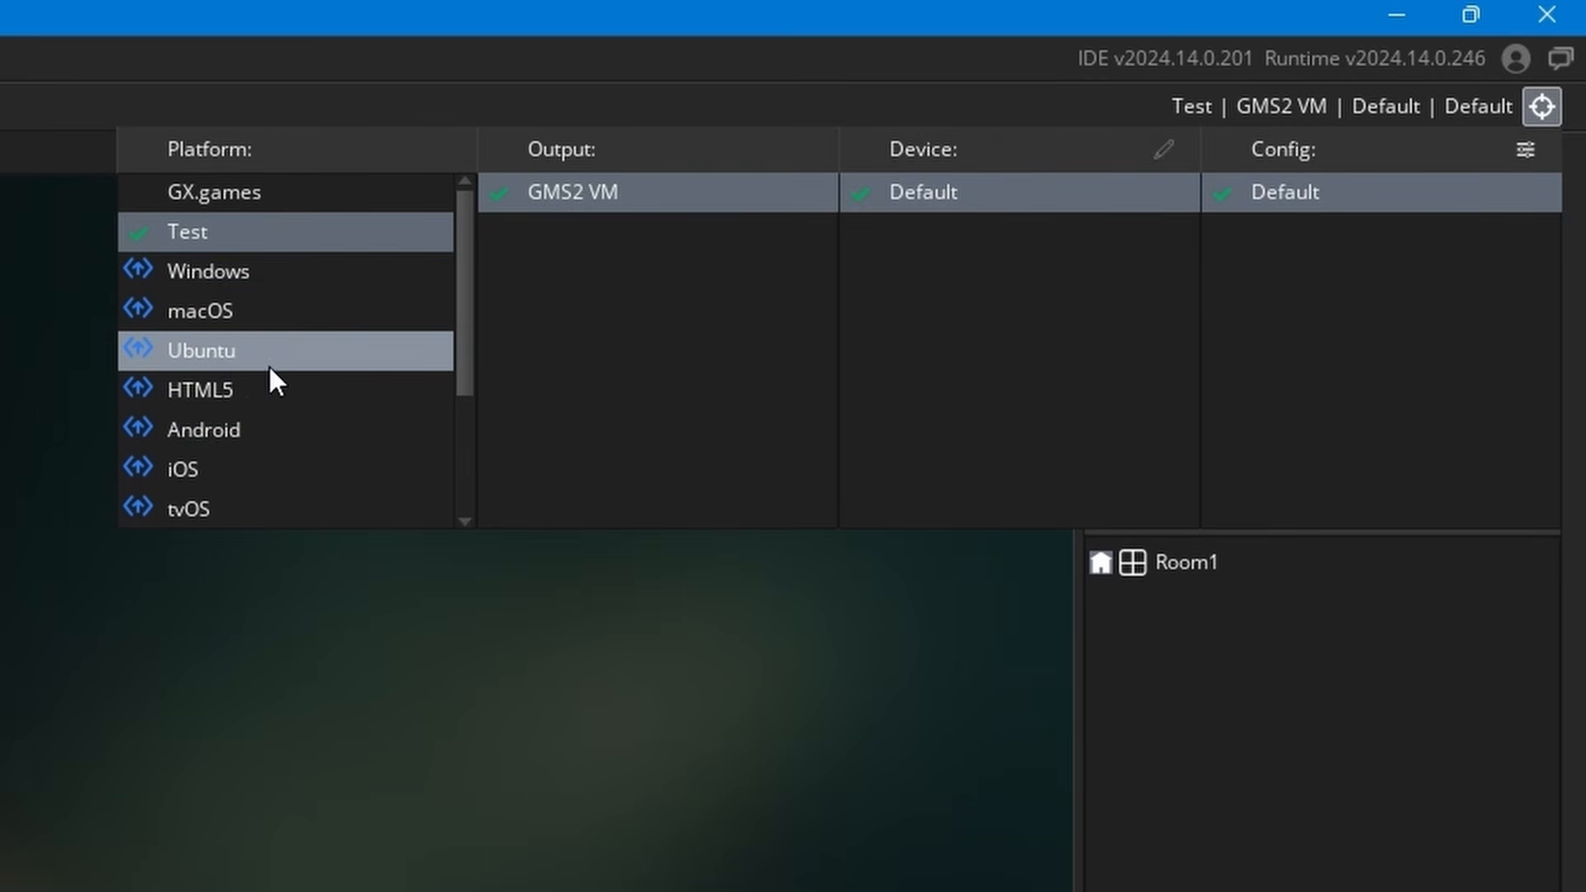
scroll(287, 390, down, 3)
scroll(256, 367, up, 3)
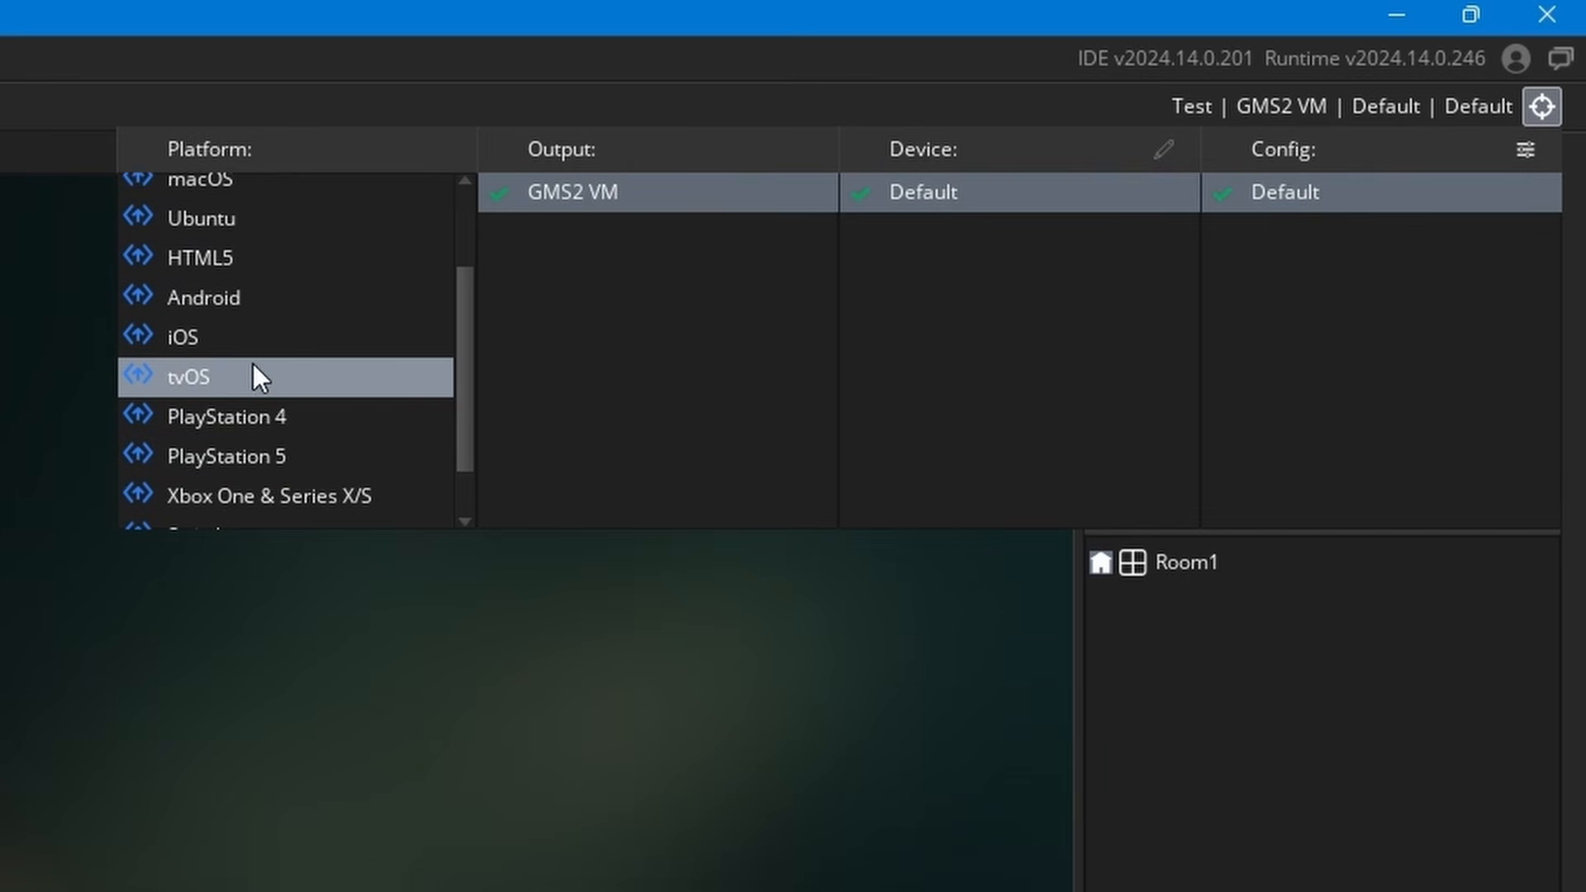
scroll(260, 363, down, 3)
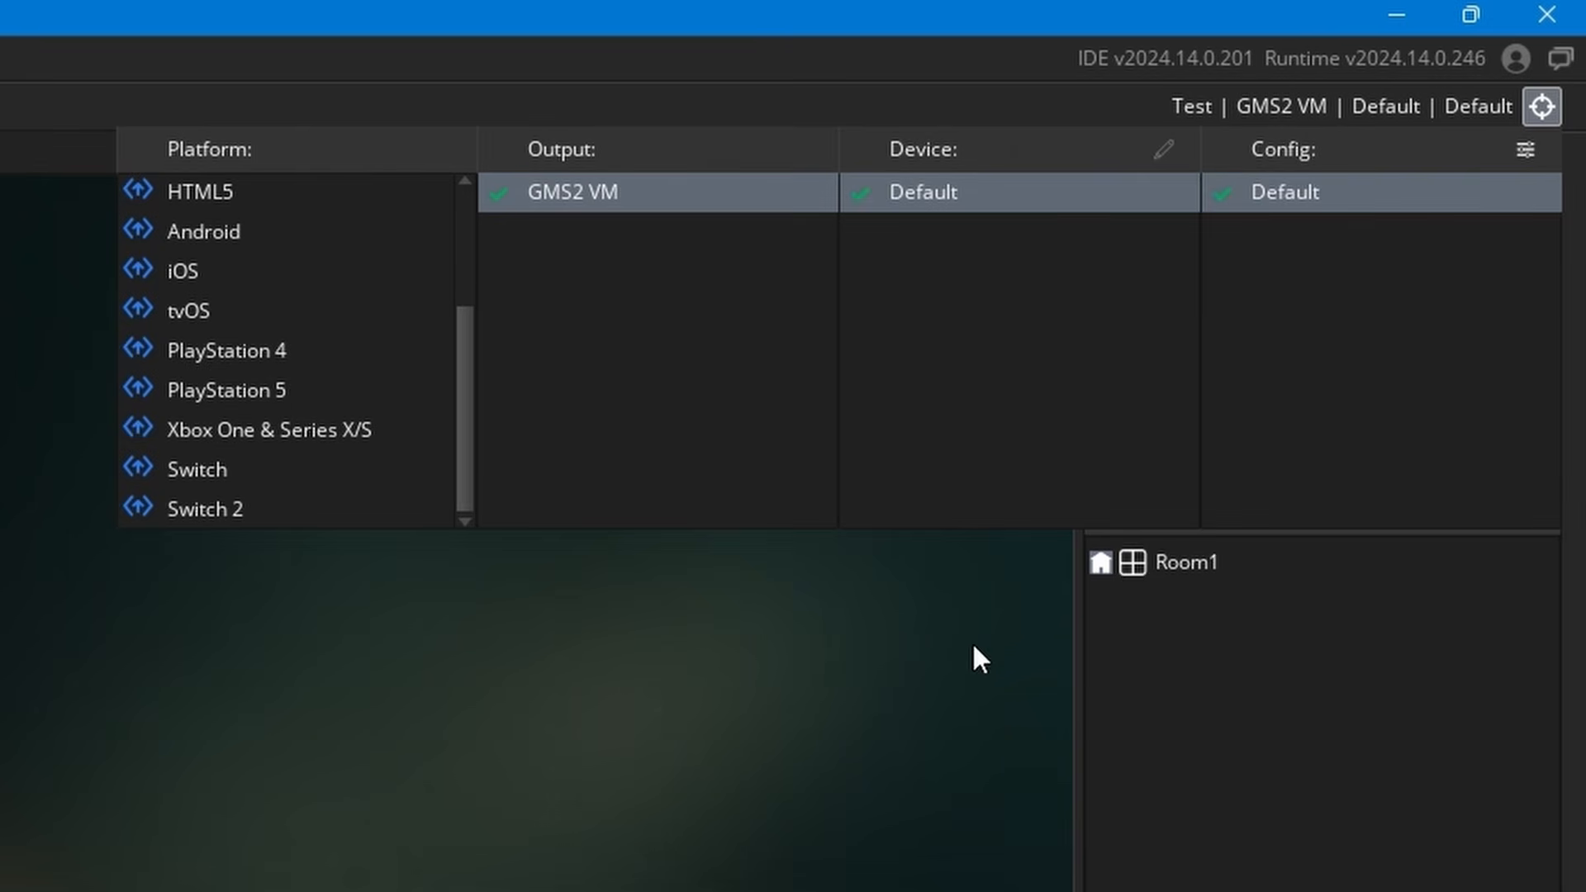
scroll(372, 354, up, 3)
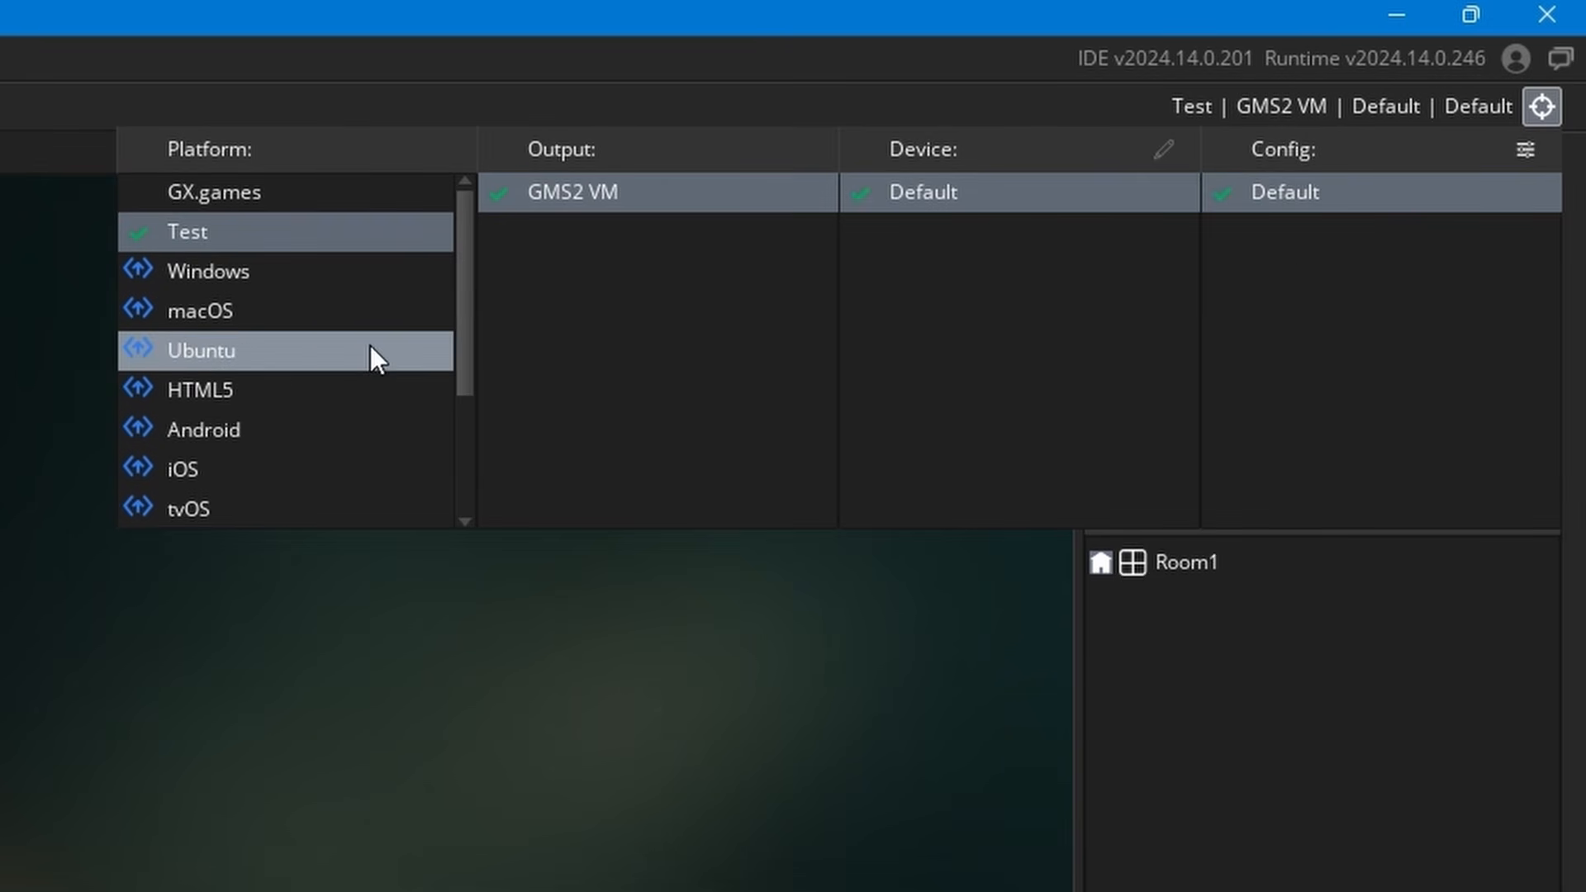
click(608, 663)
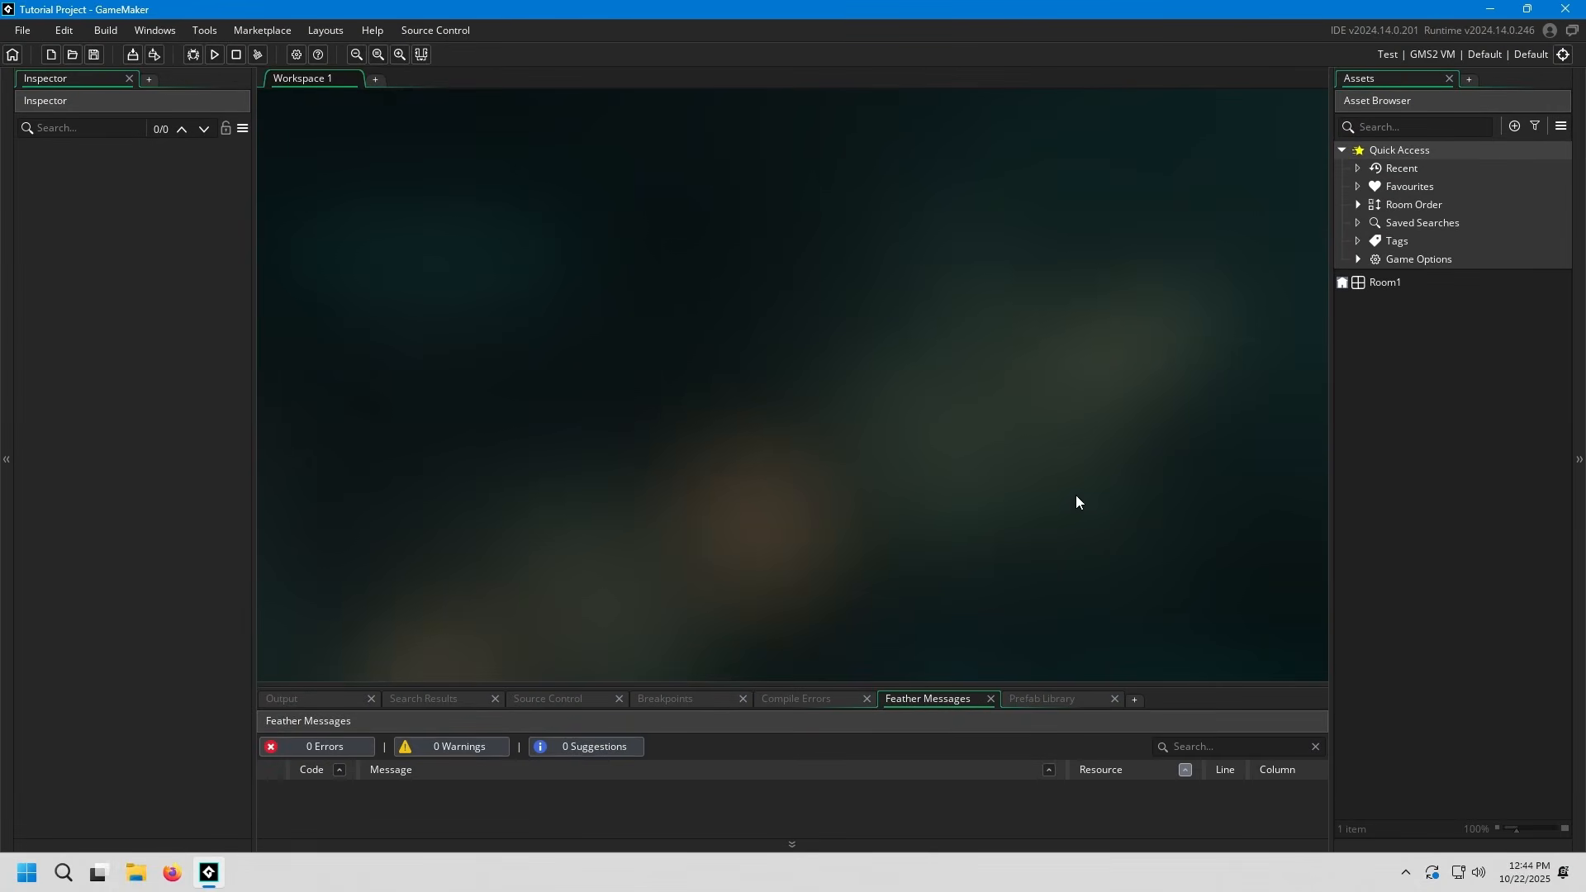
Enlarge the output area below the workspace and look through its pages from Output to the Prefab Library
drag(1000, 684, 798, 385)
click(314, 408)
click(417, 404)
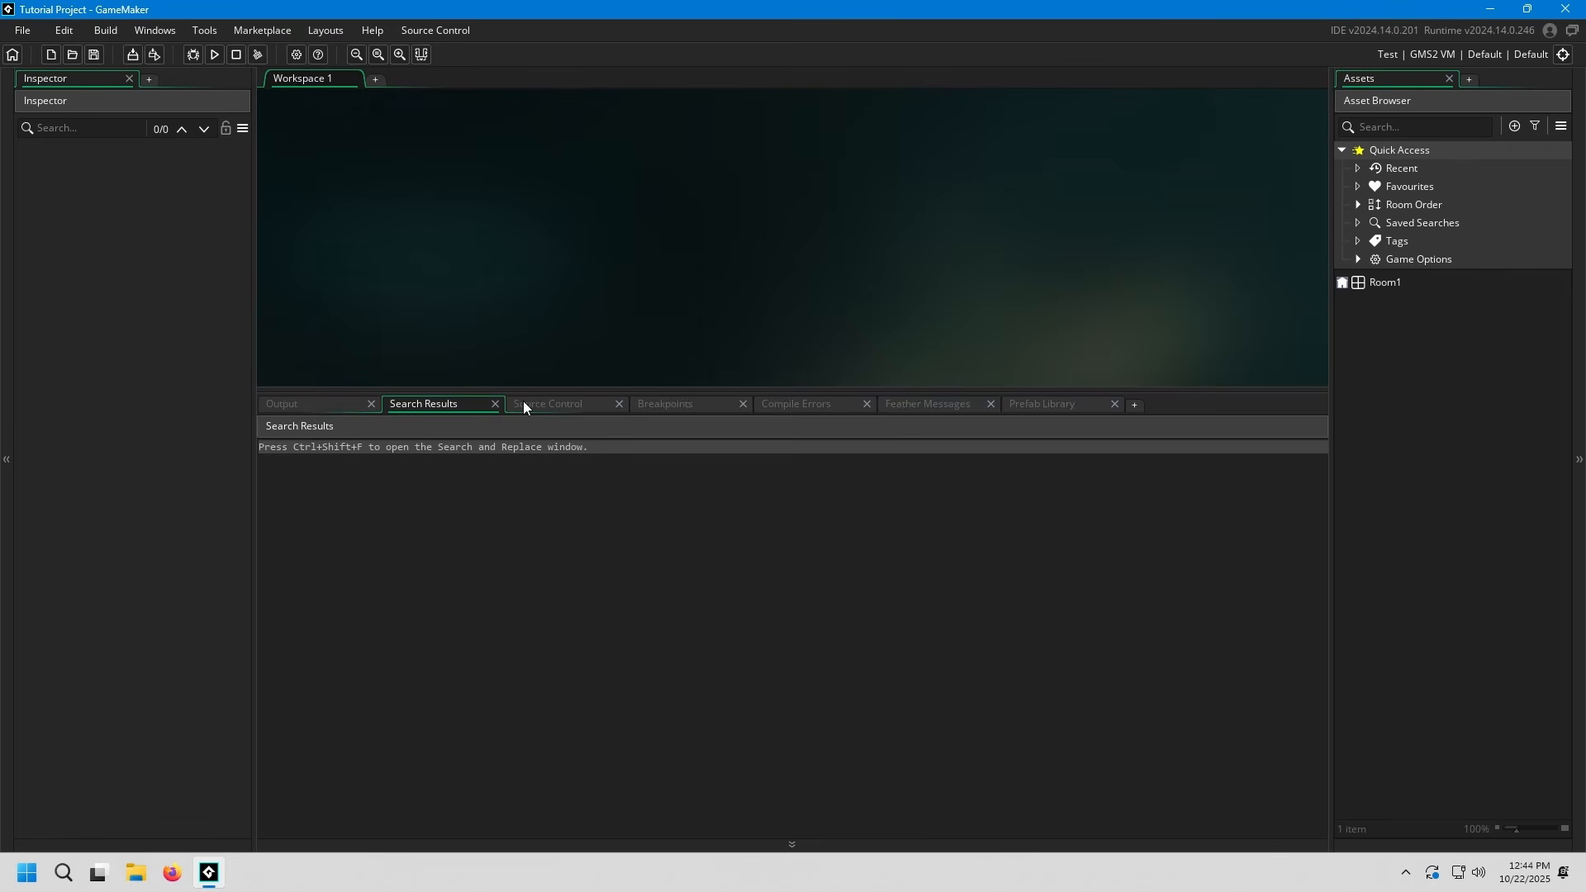
click(640, 403)
click(805, 403)
click(934, 403)
click(1024, 405)
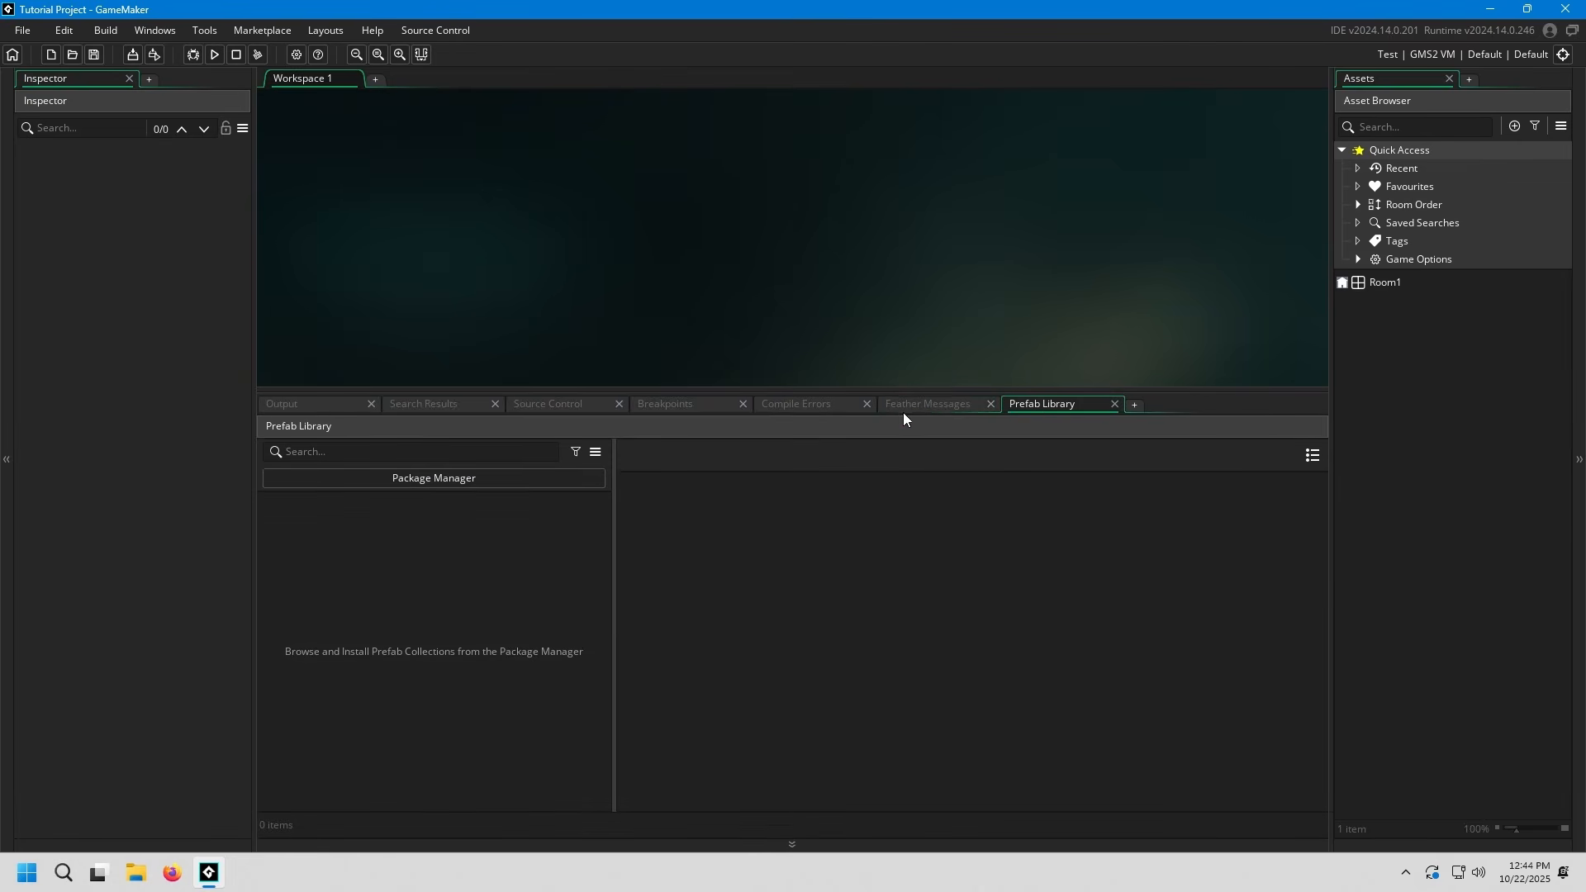
Review the Output, Search Results, Compile Errors and Source Control pages again, and shrink the output area back down
click(324, 406)
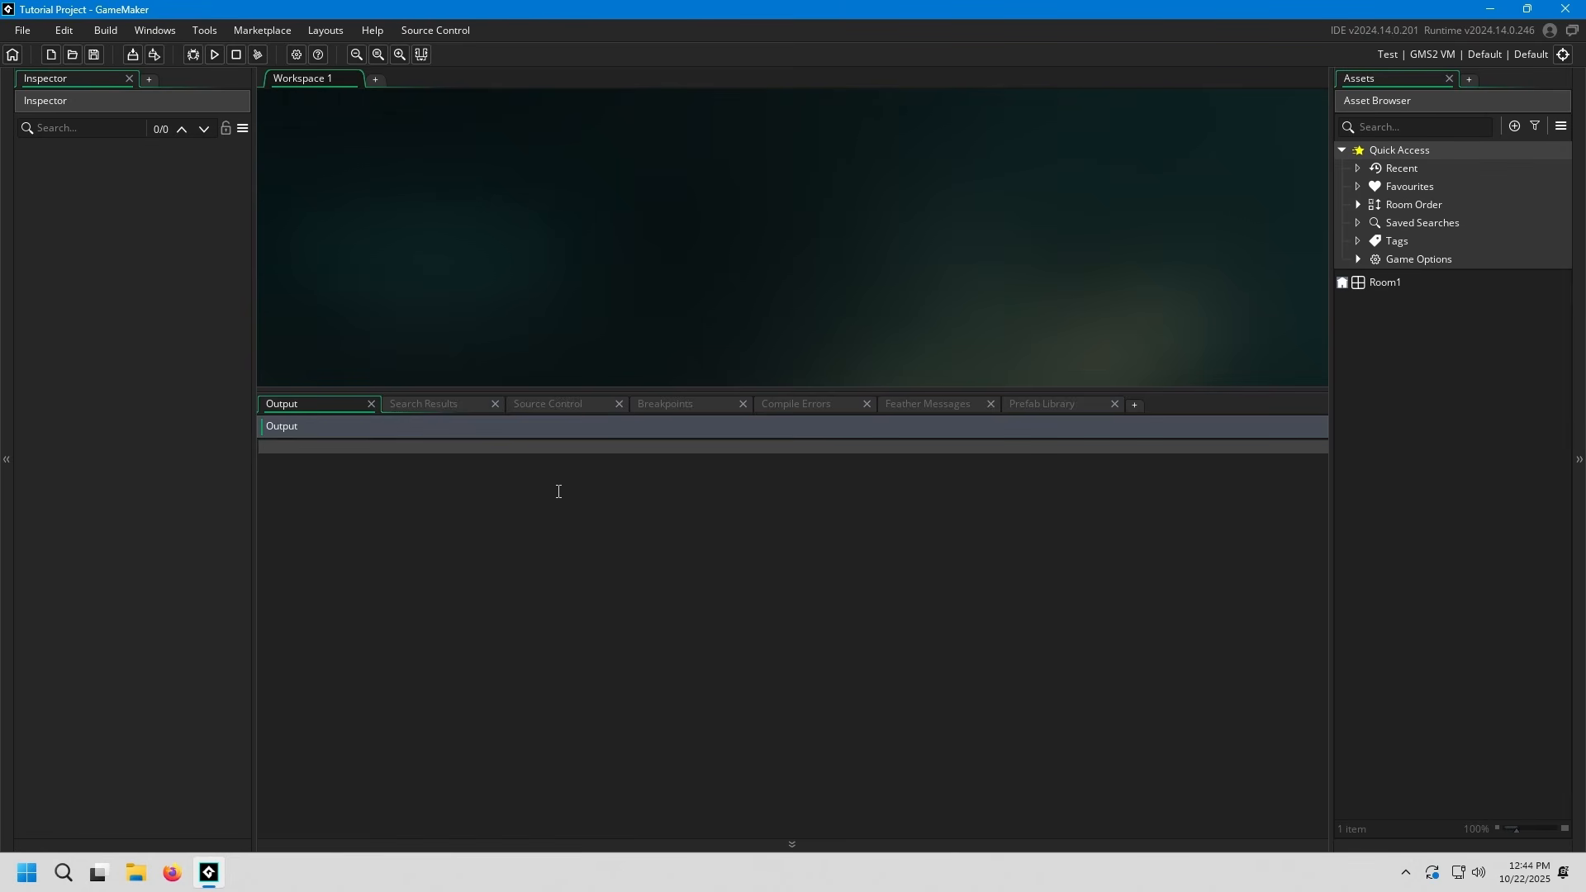
click(436, 406)
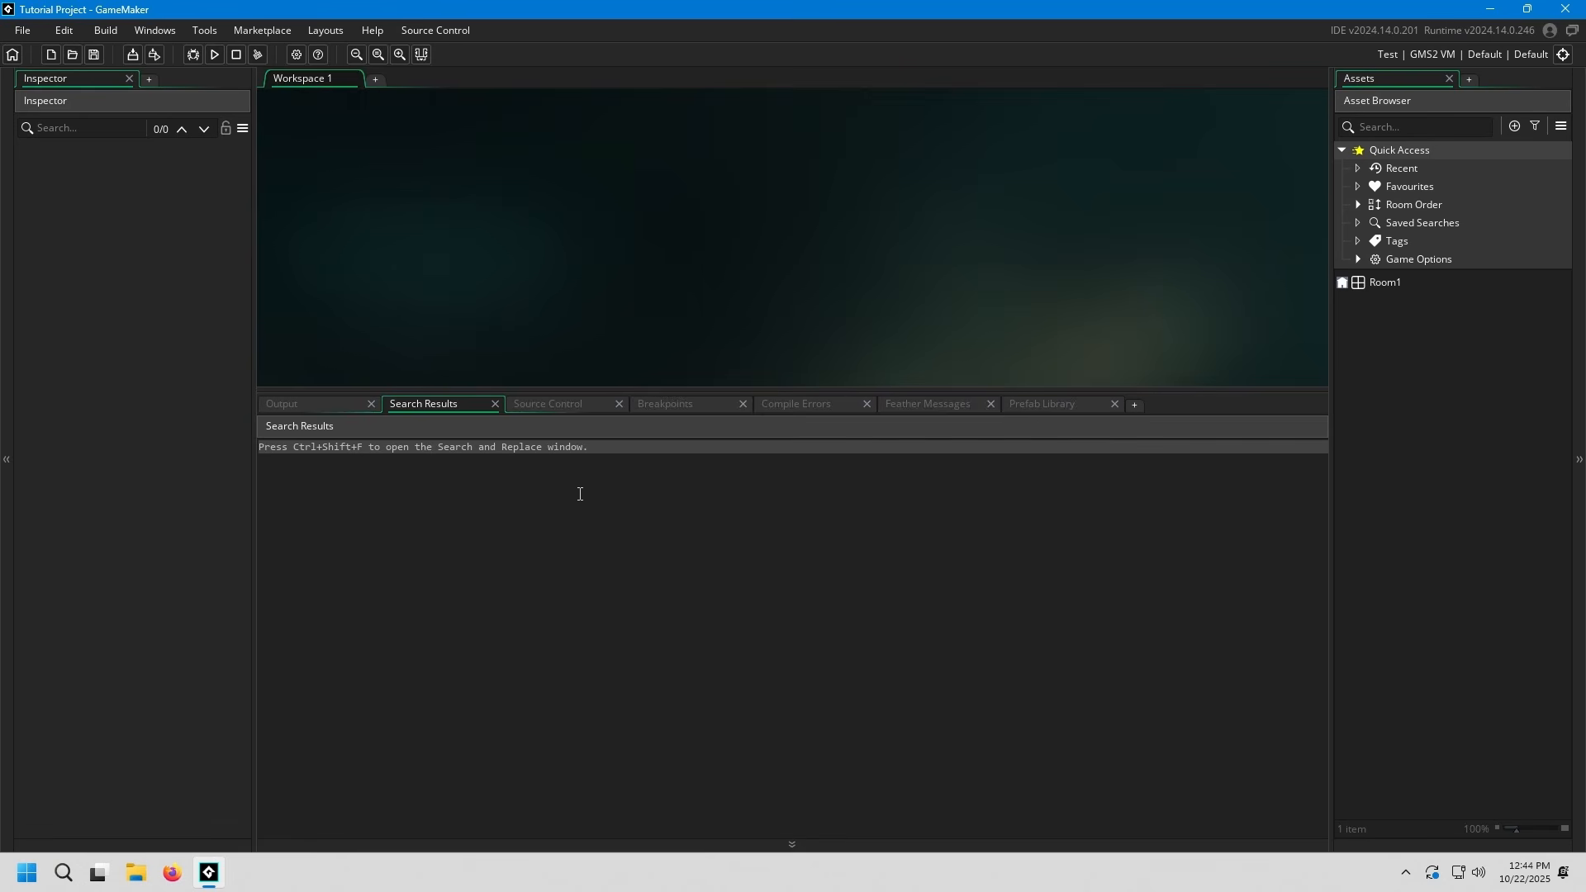
click(776, 407)
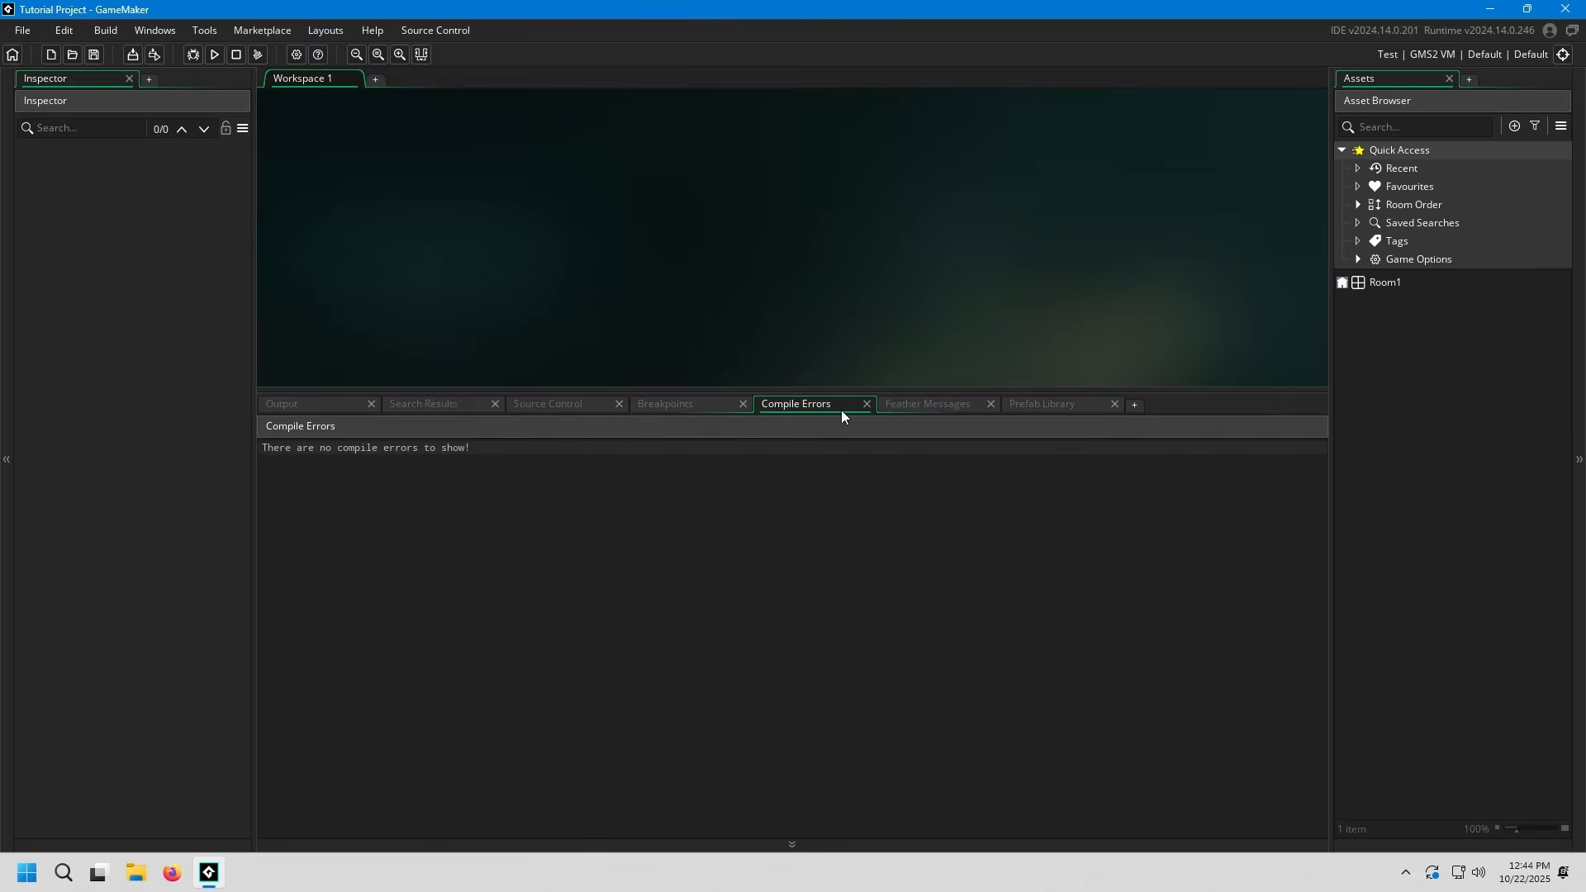
click(973, 410)
click(1029, 409)
click(928, 403)
click(811, 401)
click(646, 404)
click(573, 401)
drag(575, 390, 633, 671)
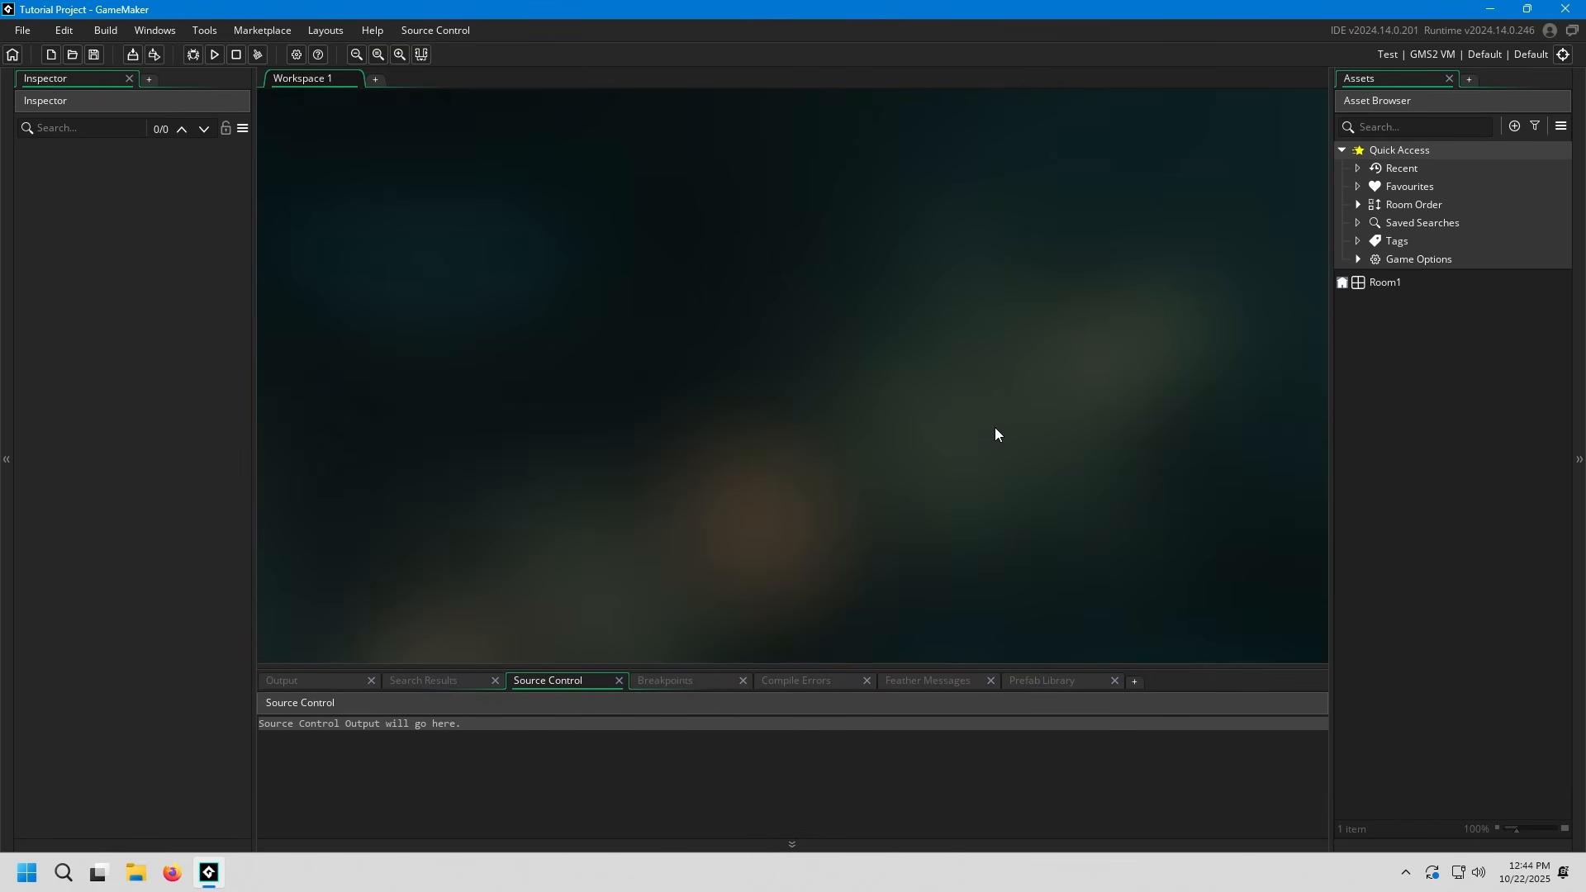
Widen the Asset Browser, and collapse and re-expand its Quick Access section
drag(1331, 344, 1182, 350)
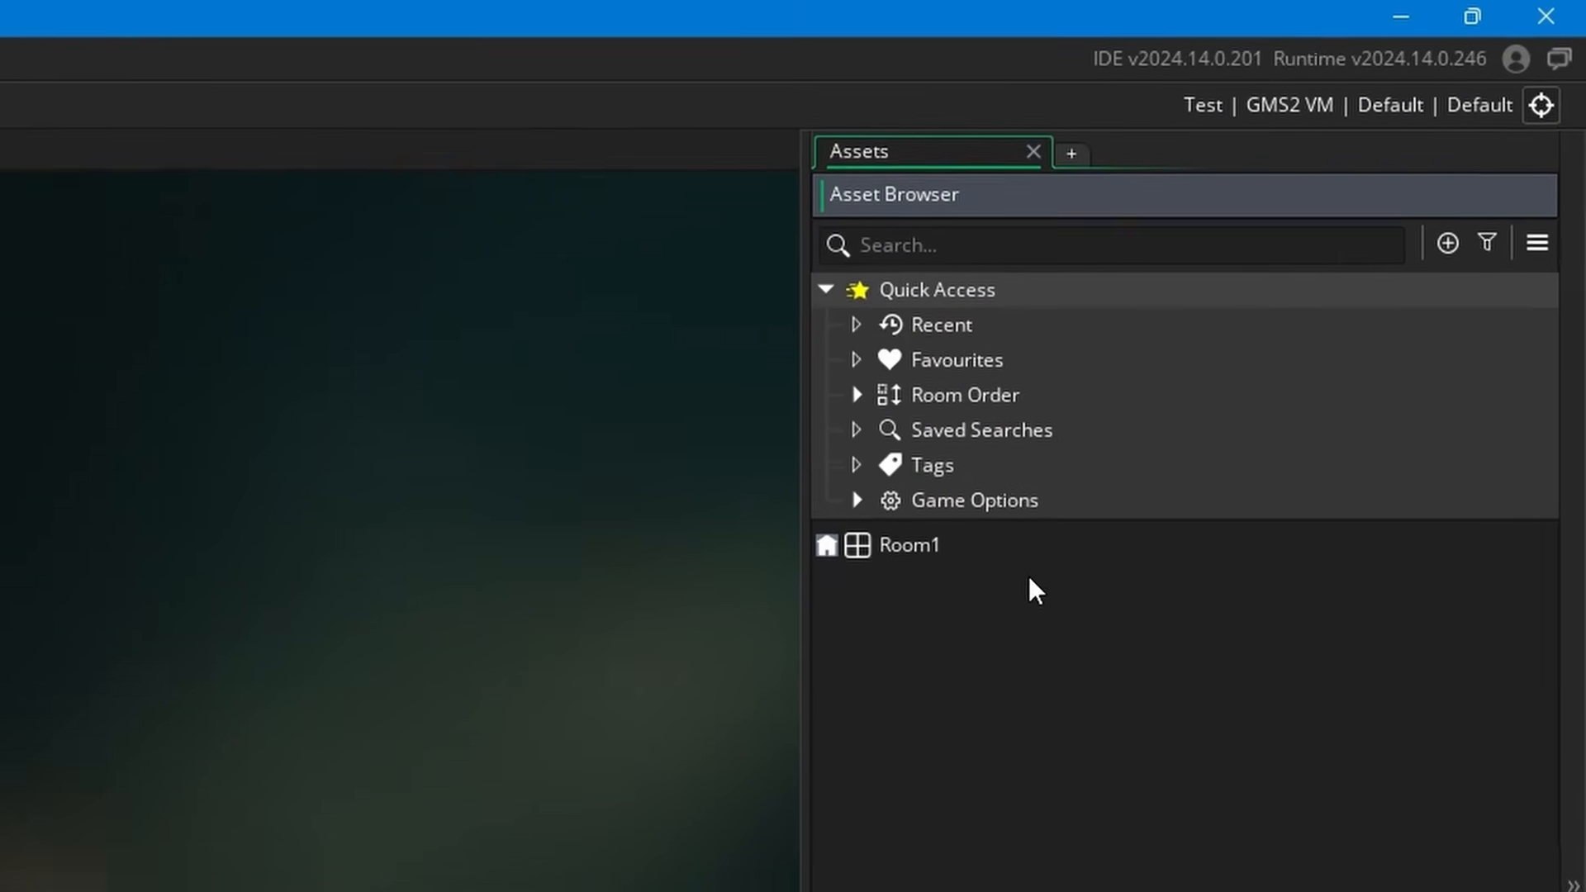
click(925, 309)
click(839, 308)
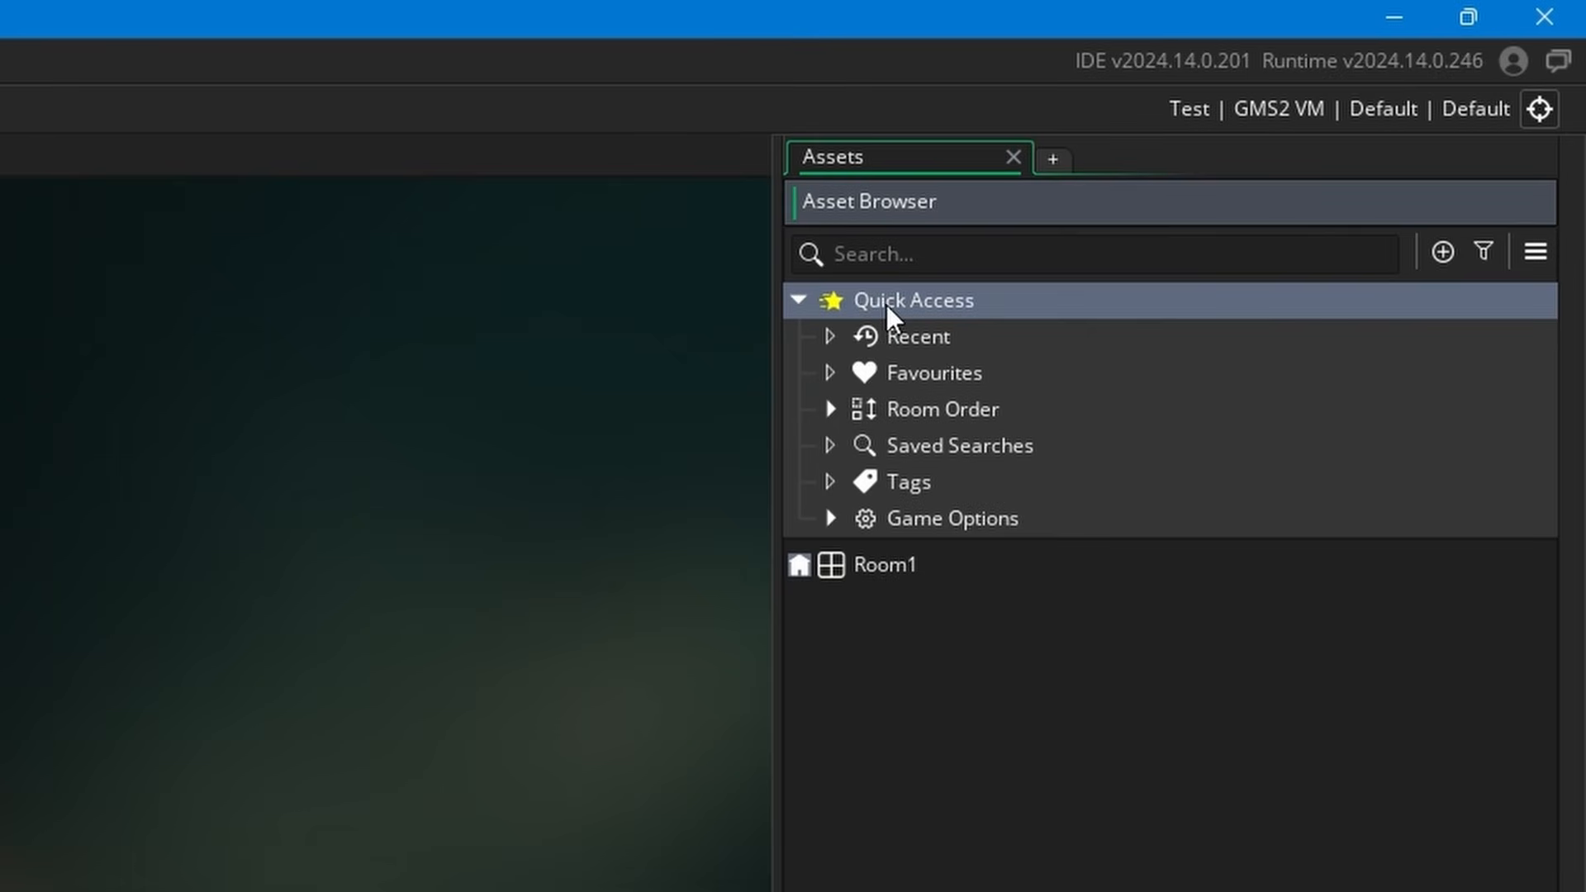
click(799, 302)
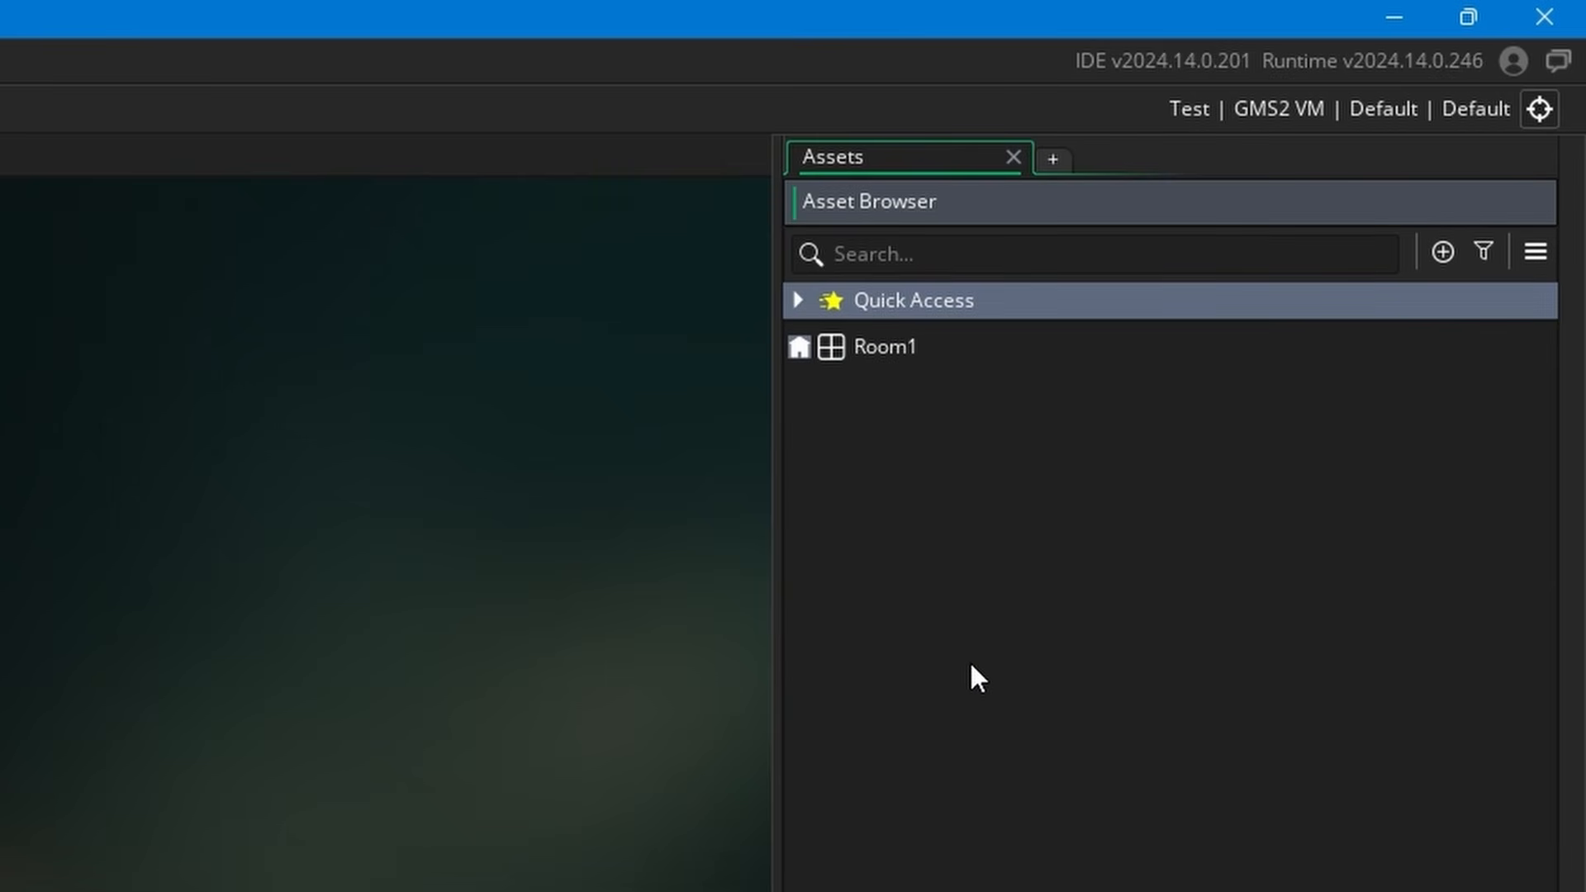
click(797, 301)
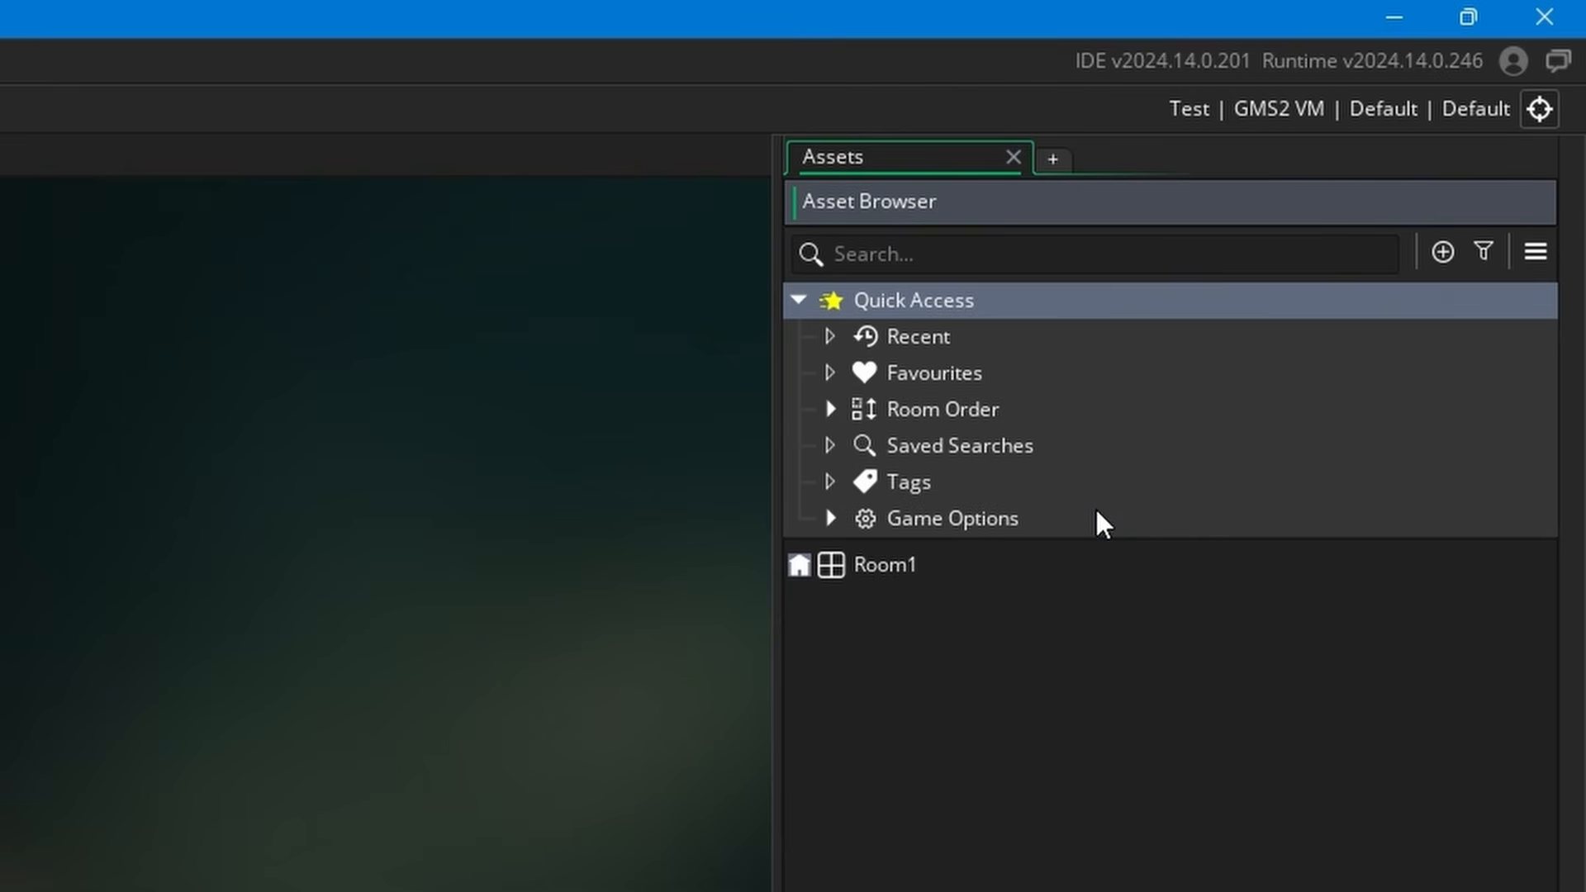
Look at the rooms listed under Room Order in Quick Access, check Favourites, and collapse Room Order again
double_click(974, 410)
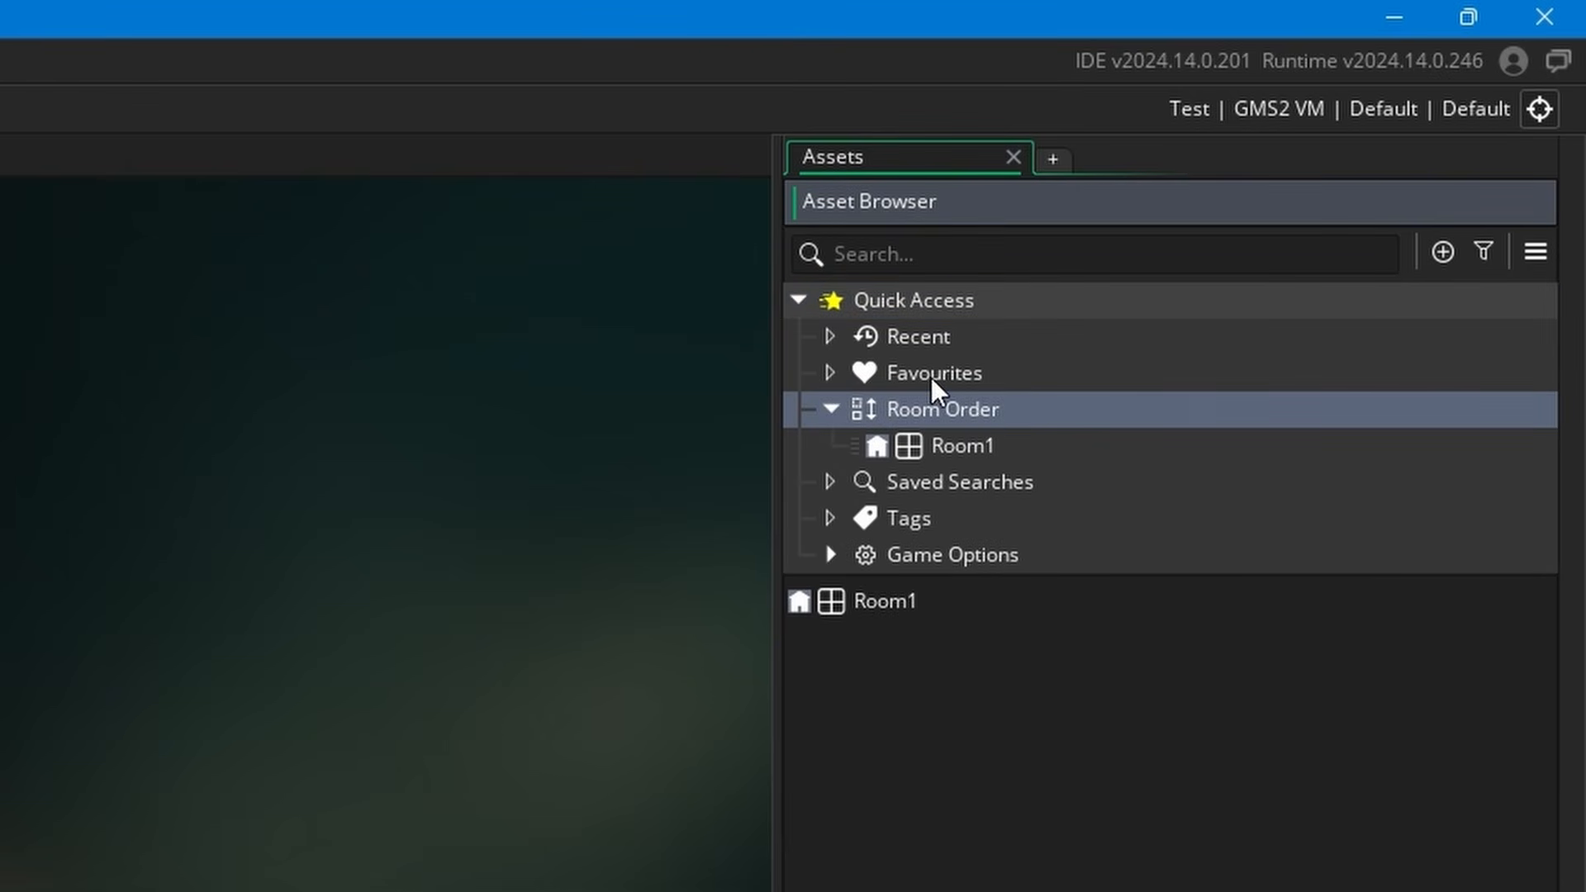
click(951, 371)
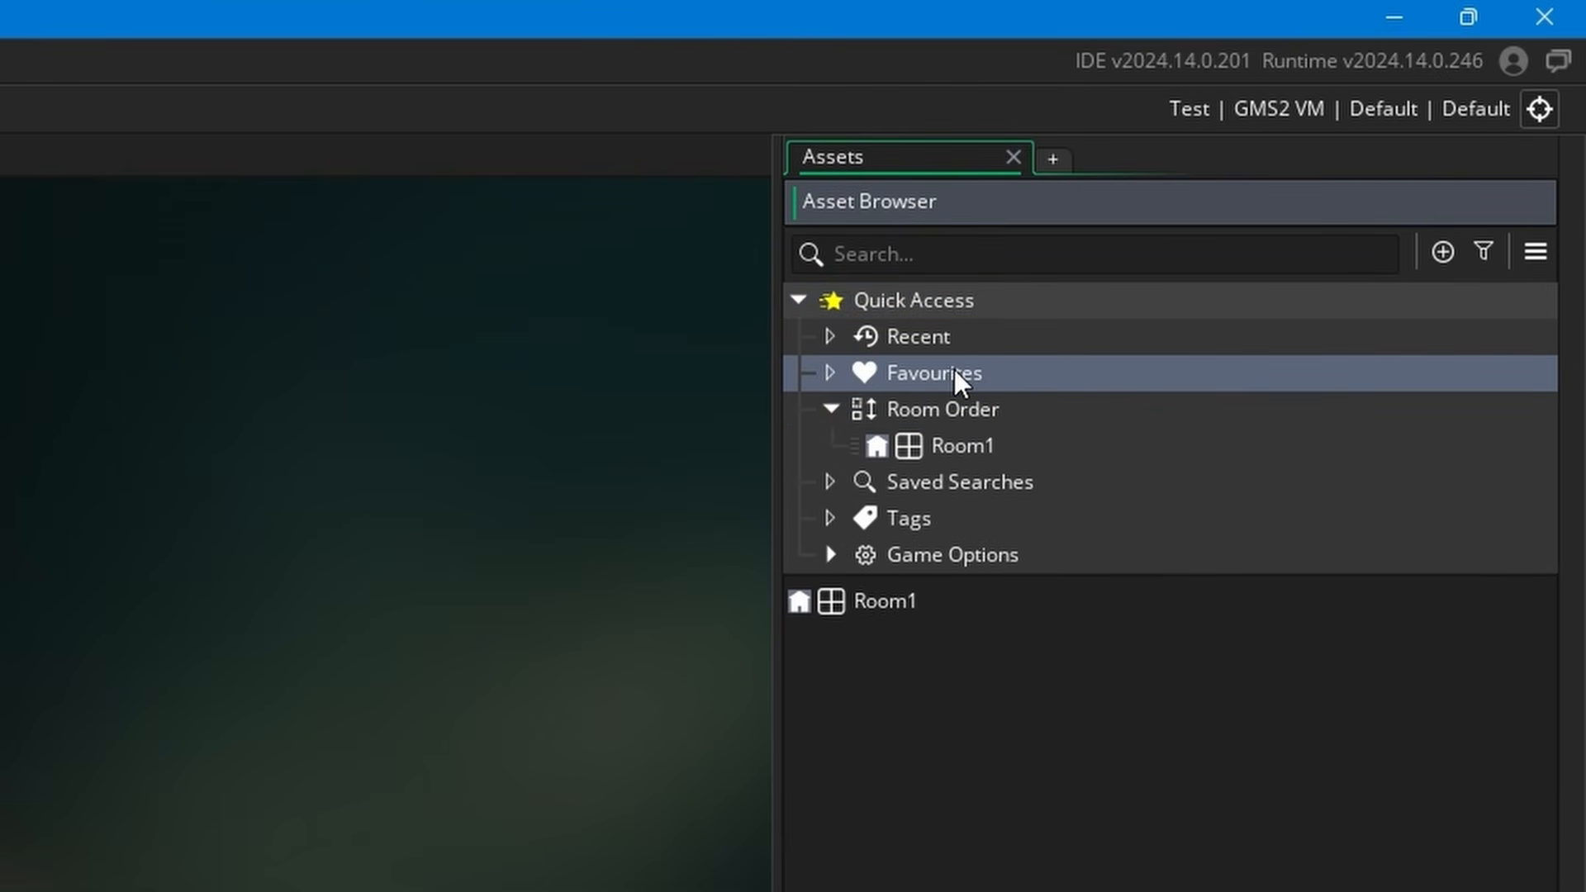
click(830, 410)
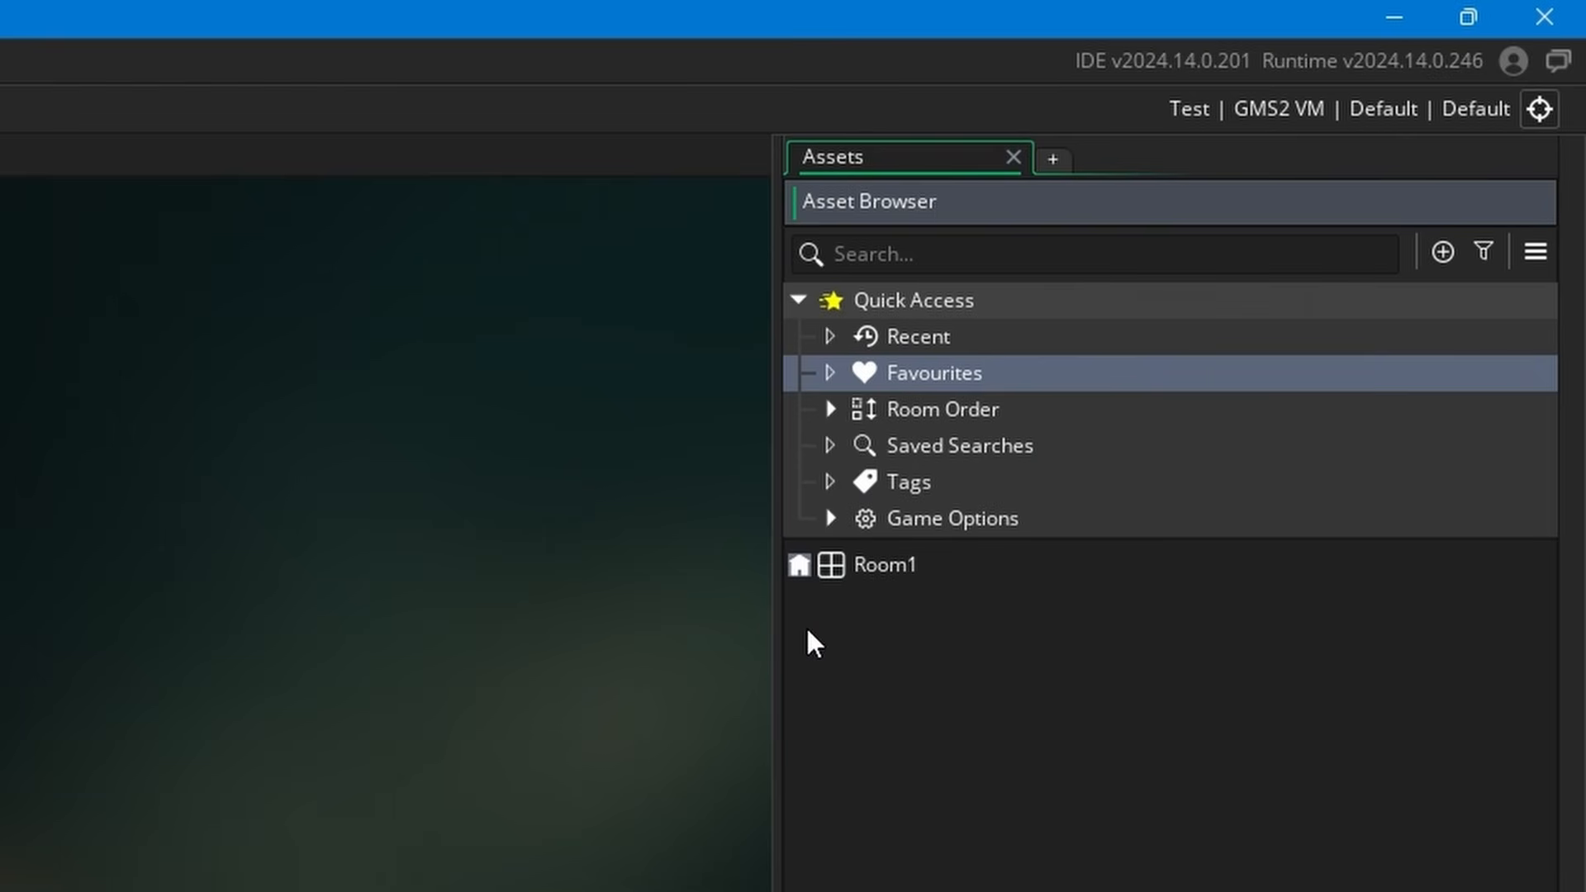
Narrow the Asset Browser with Quick Access collapsed, and enlarge its item display to 150%
drag(773, 630, 917, 704)
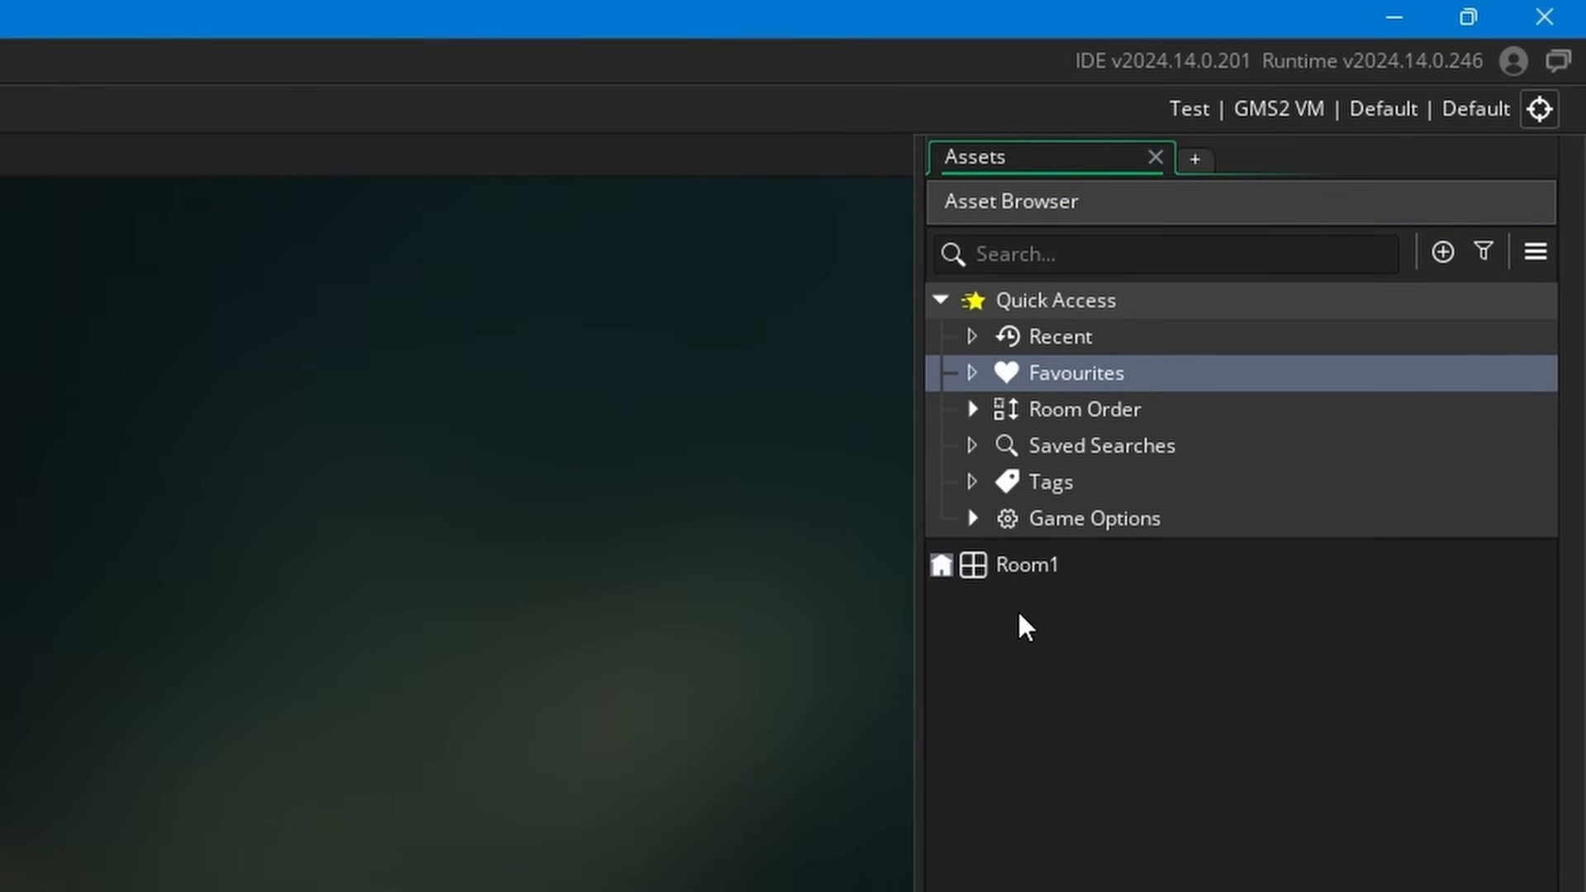
click(940, 300)
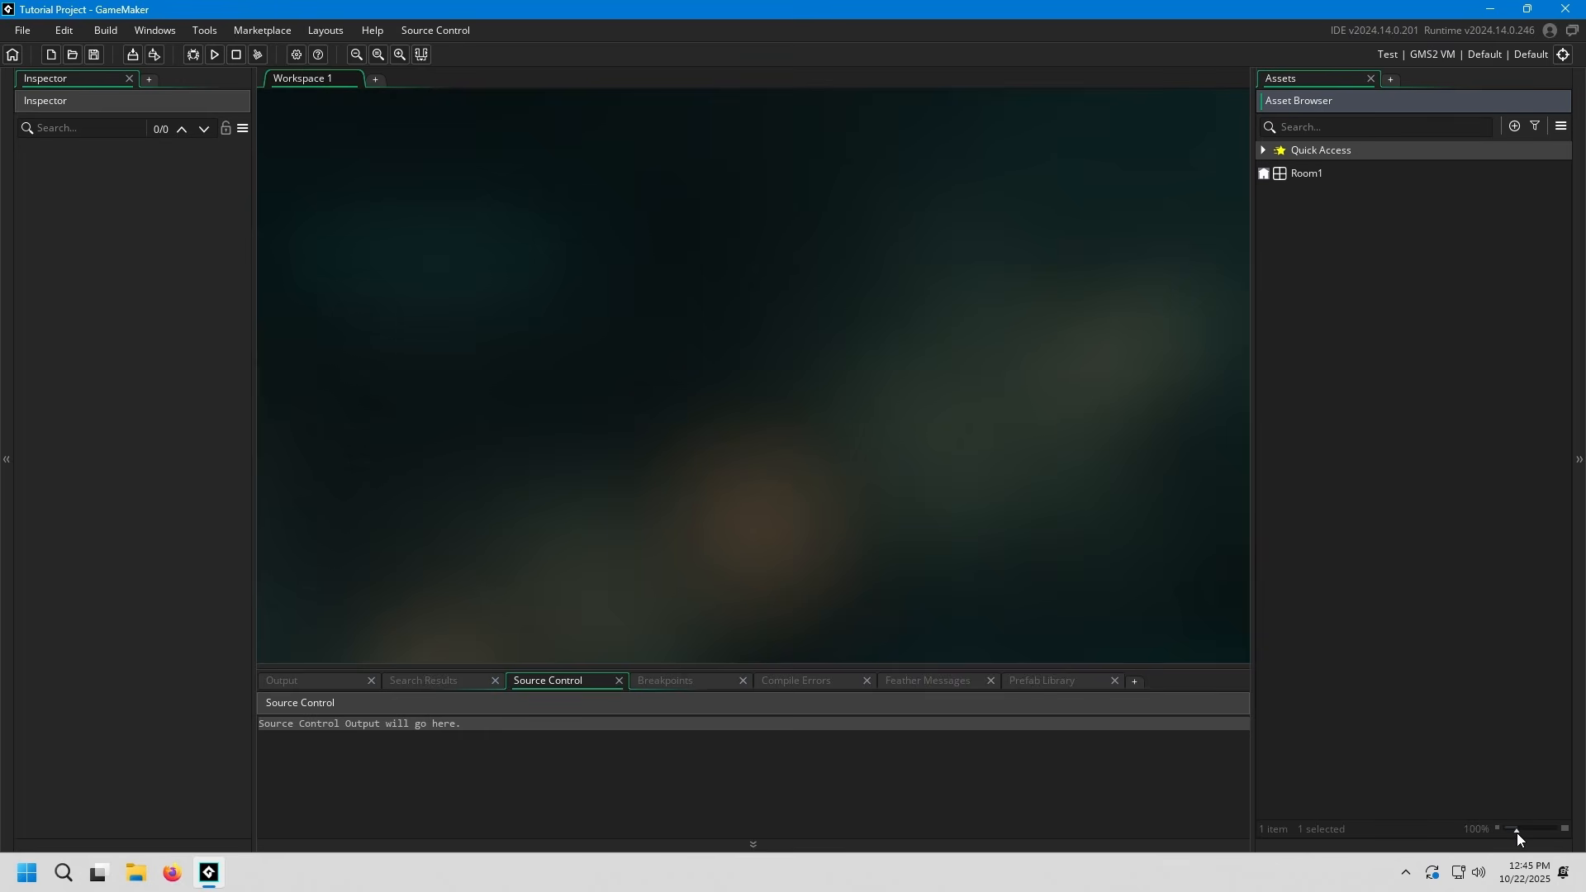
drag(1516, 832, 1530, 830)
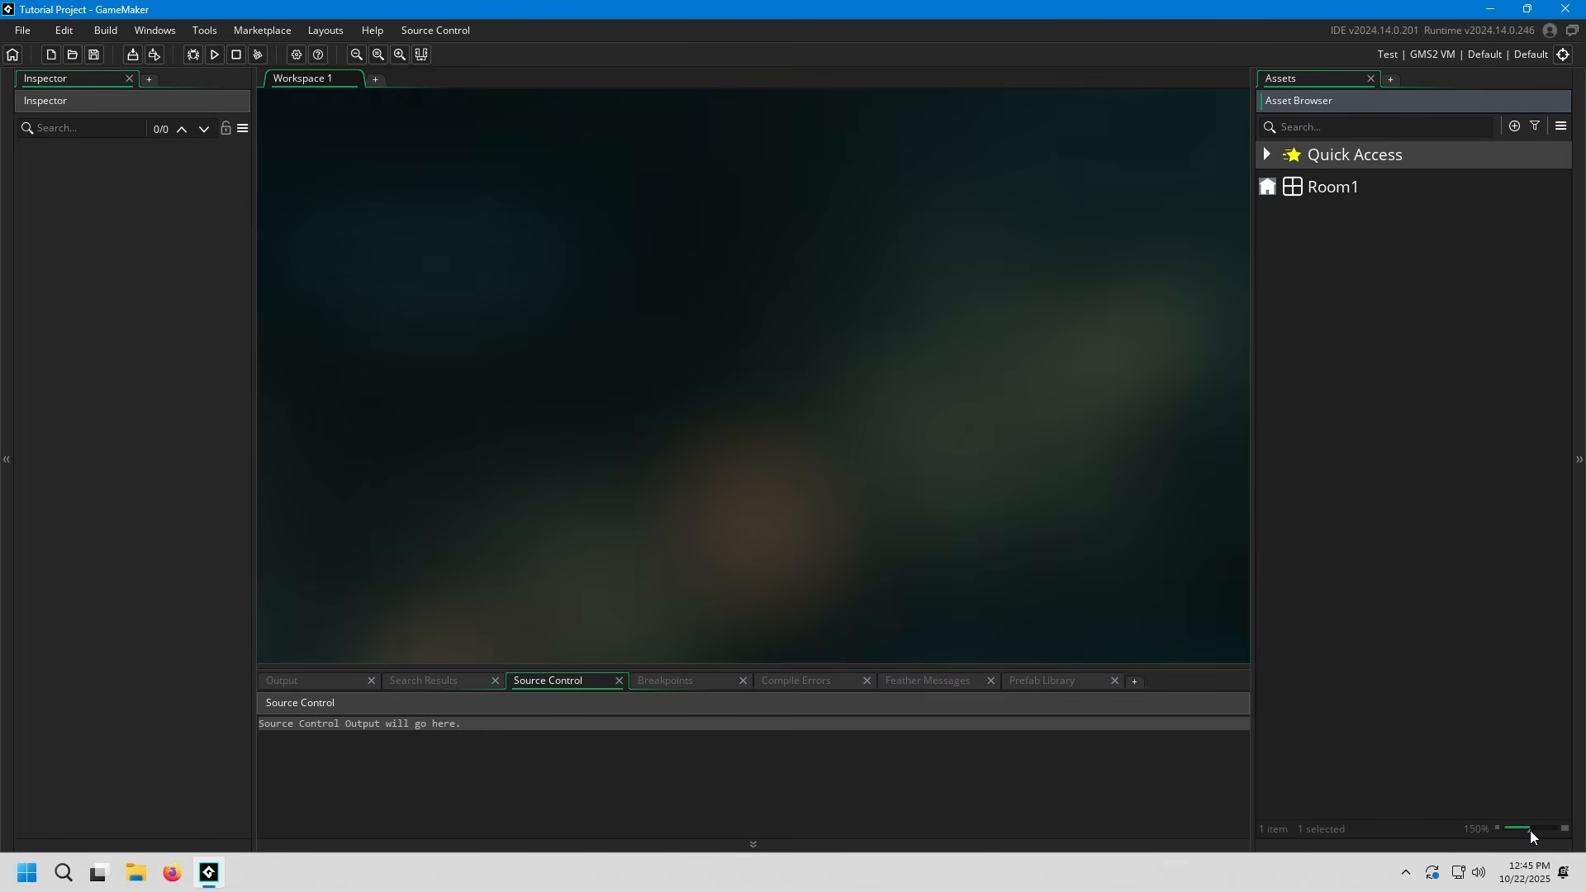
click(1338, 499)
Open Room1 in the room editor, examine its grid at different magnifications, and close the room editor
click(1344, 189)
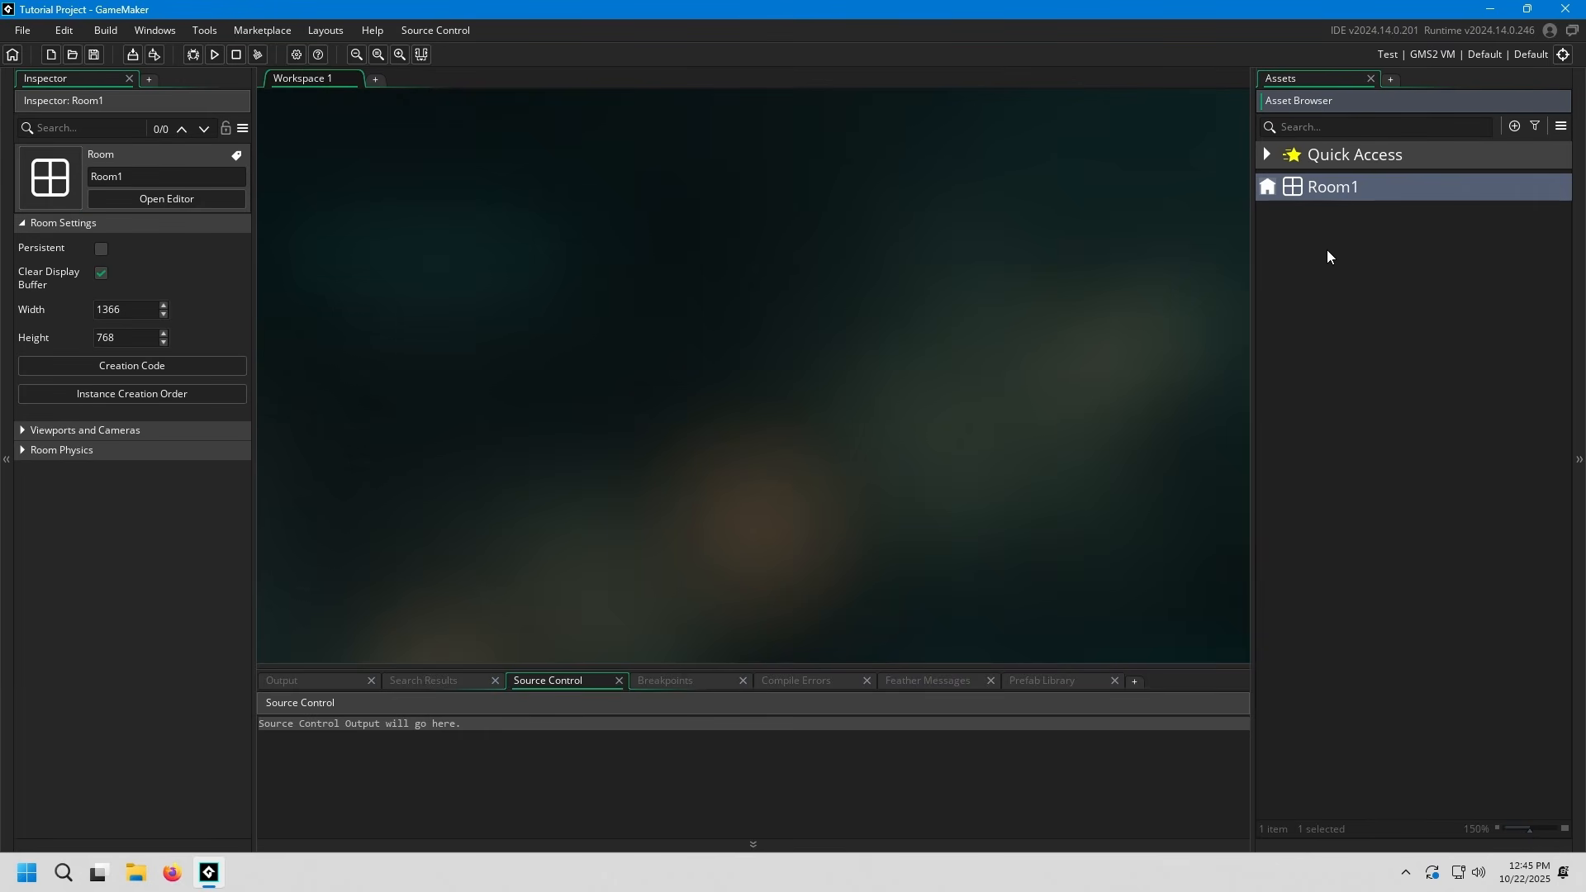
double_click(1346, 190)
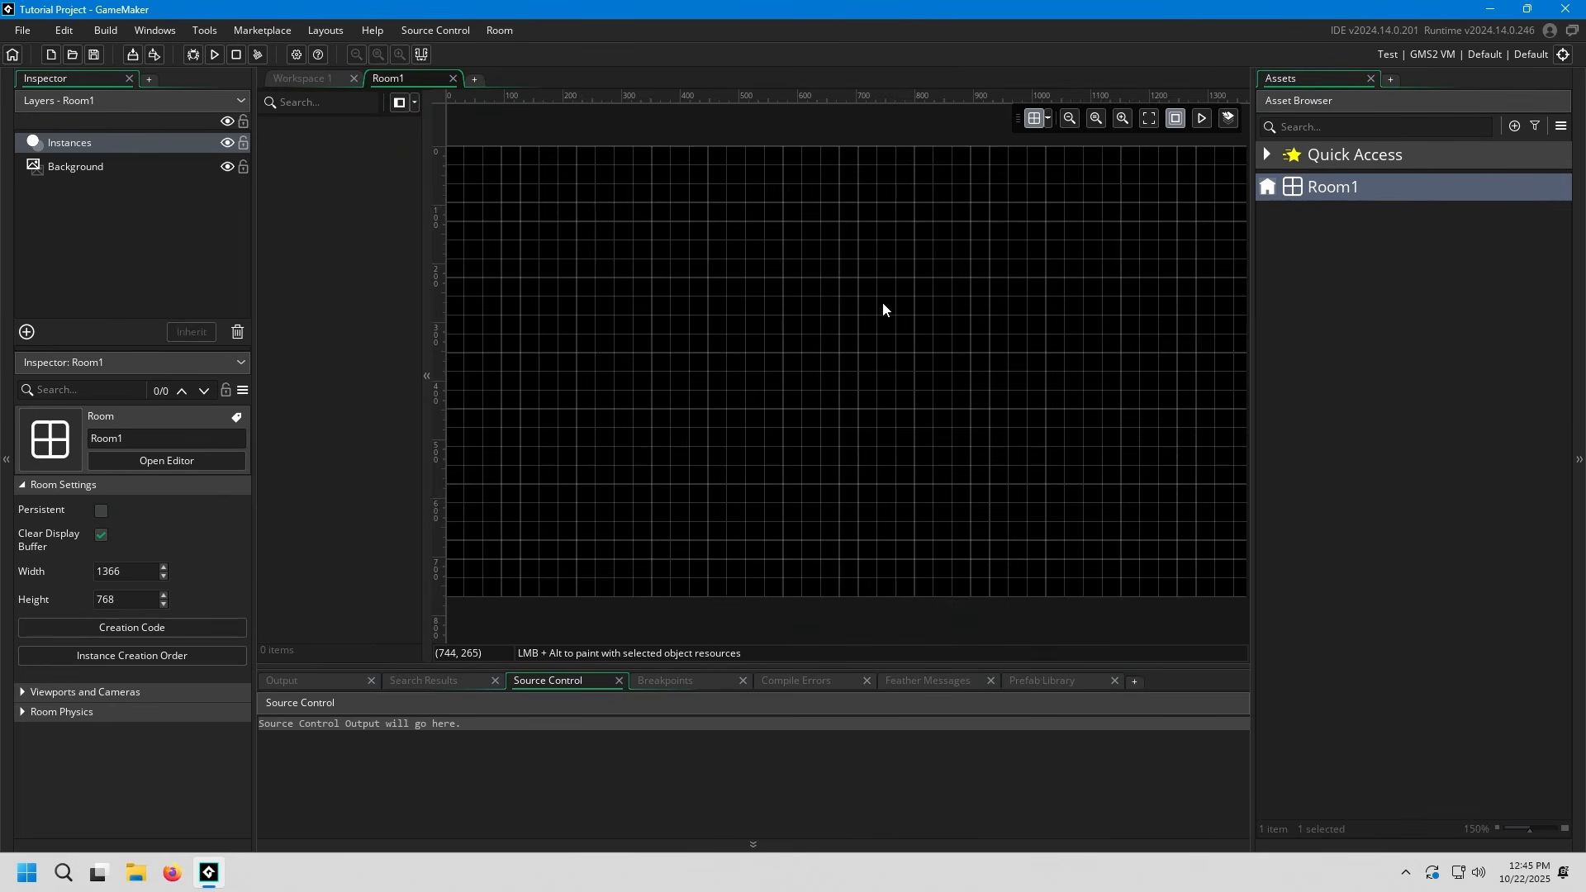
scroll(943, 314, down, 3)
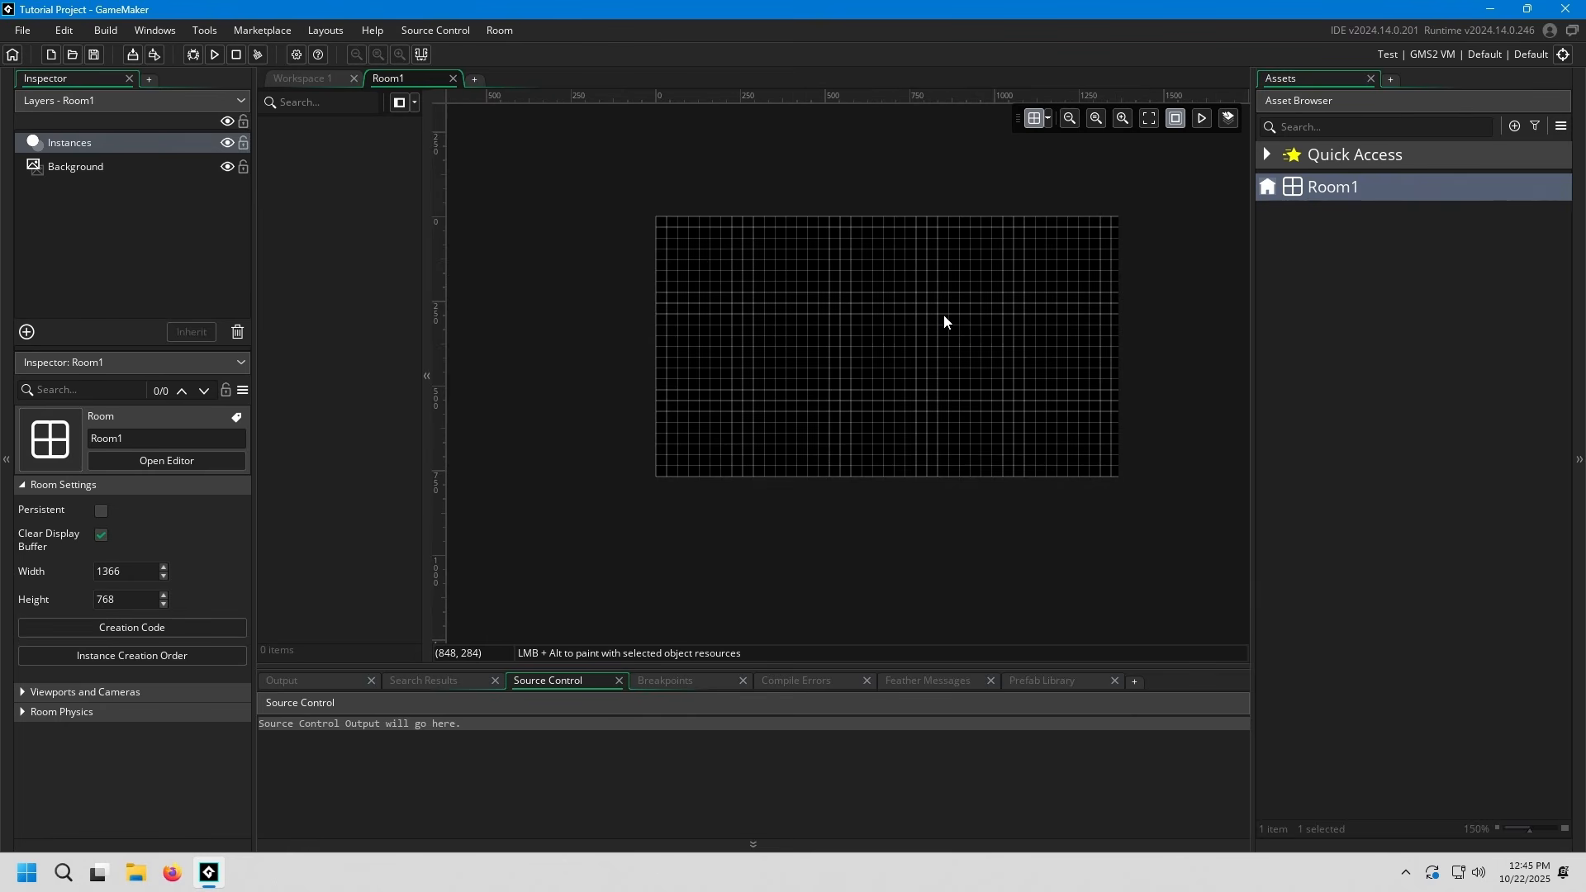
scroll(901, 311, up, 3)
middle_drag(868, 319, 886, 310)
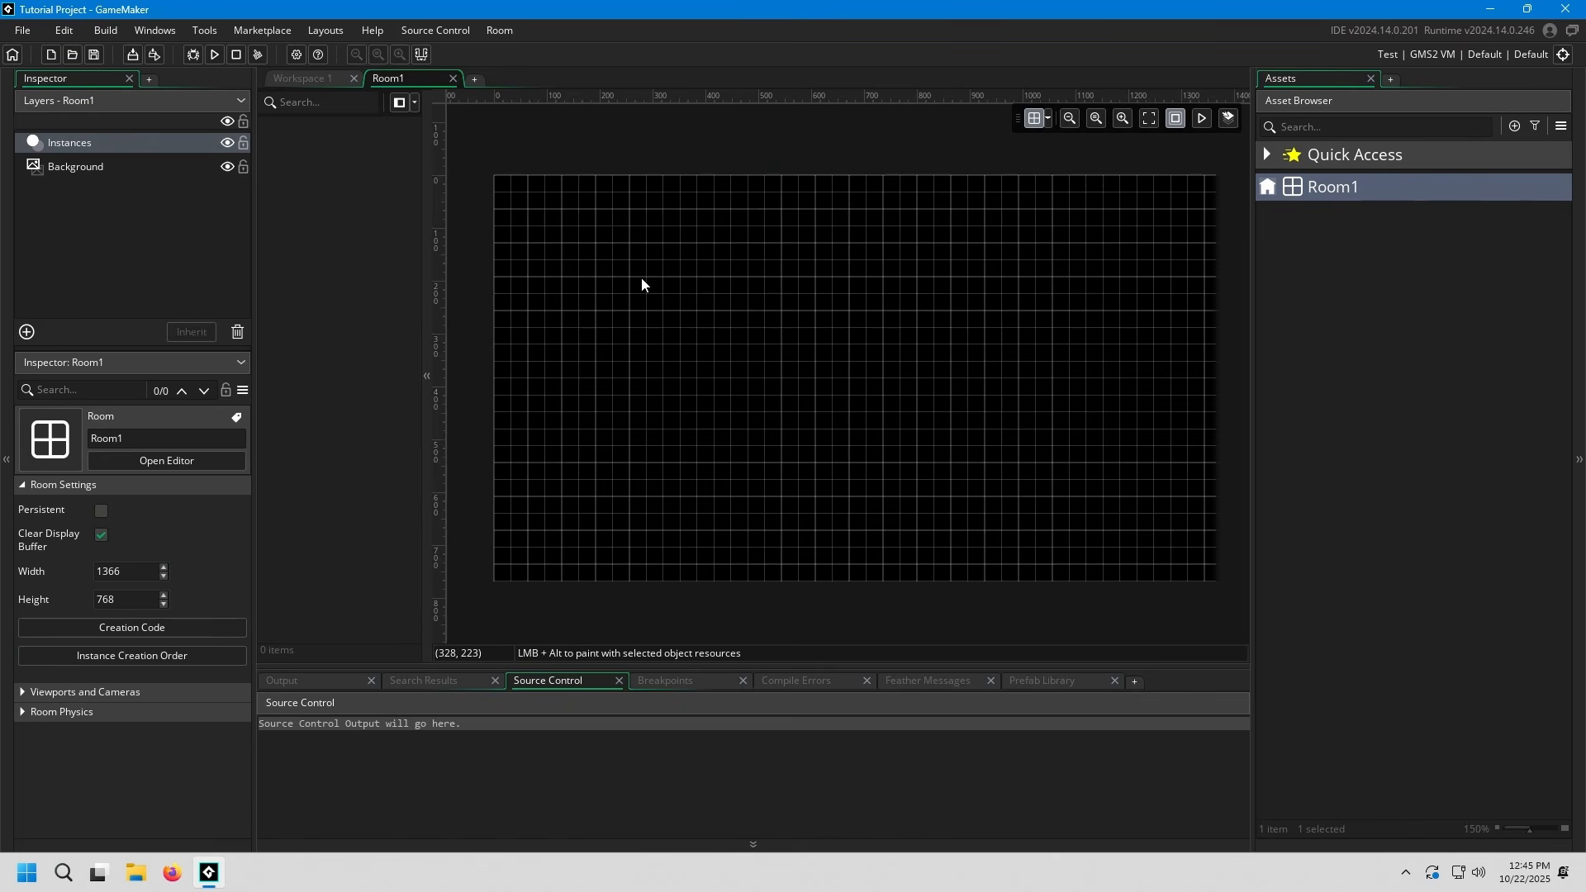
middle_click(421, 80)
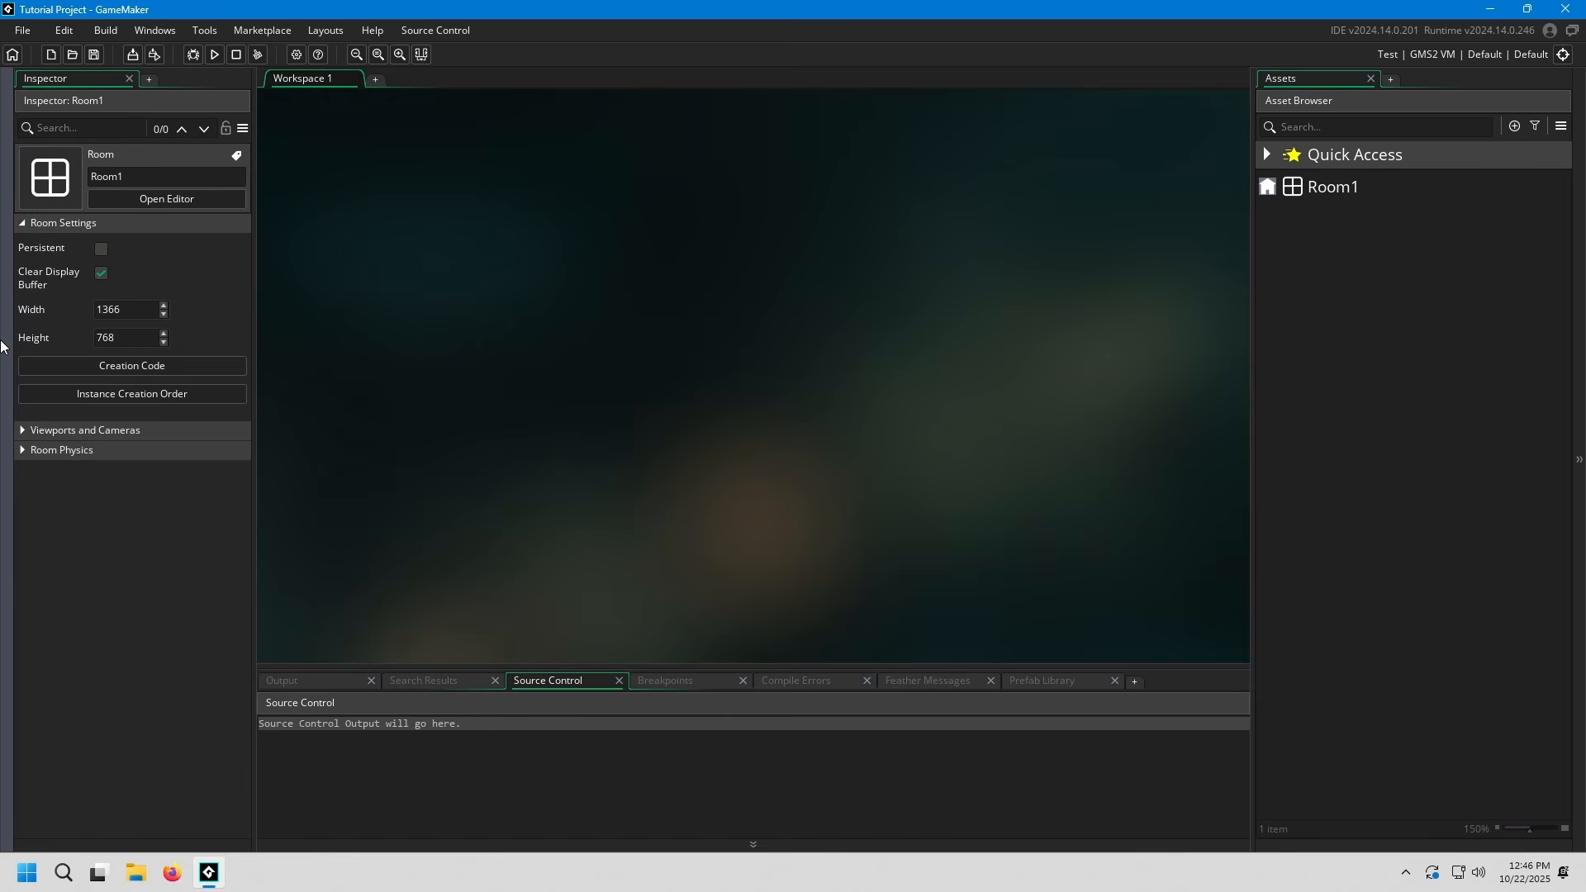
Widen the Inspector for Room1 and review its room size and its Viewports and Cameras settings
click(1331, 189)
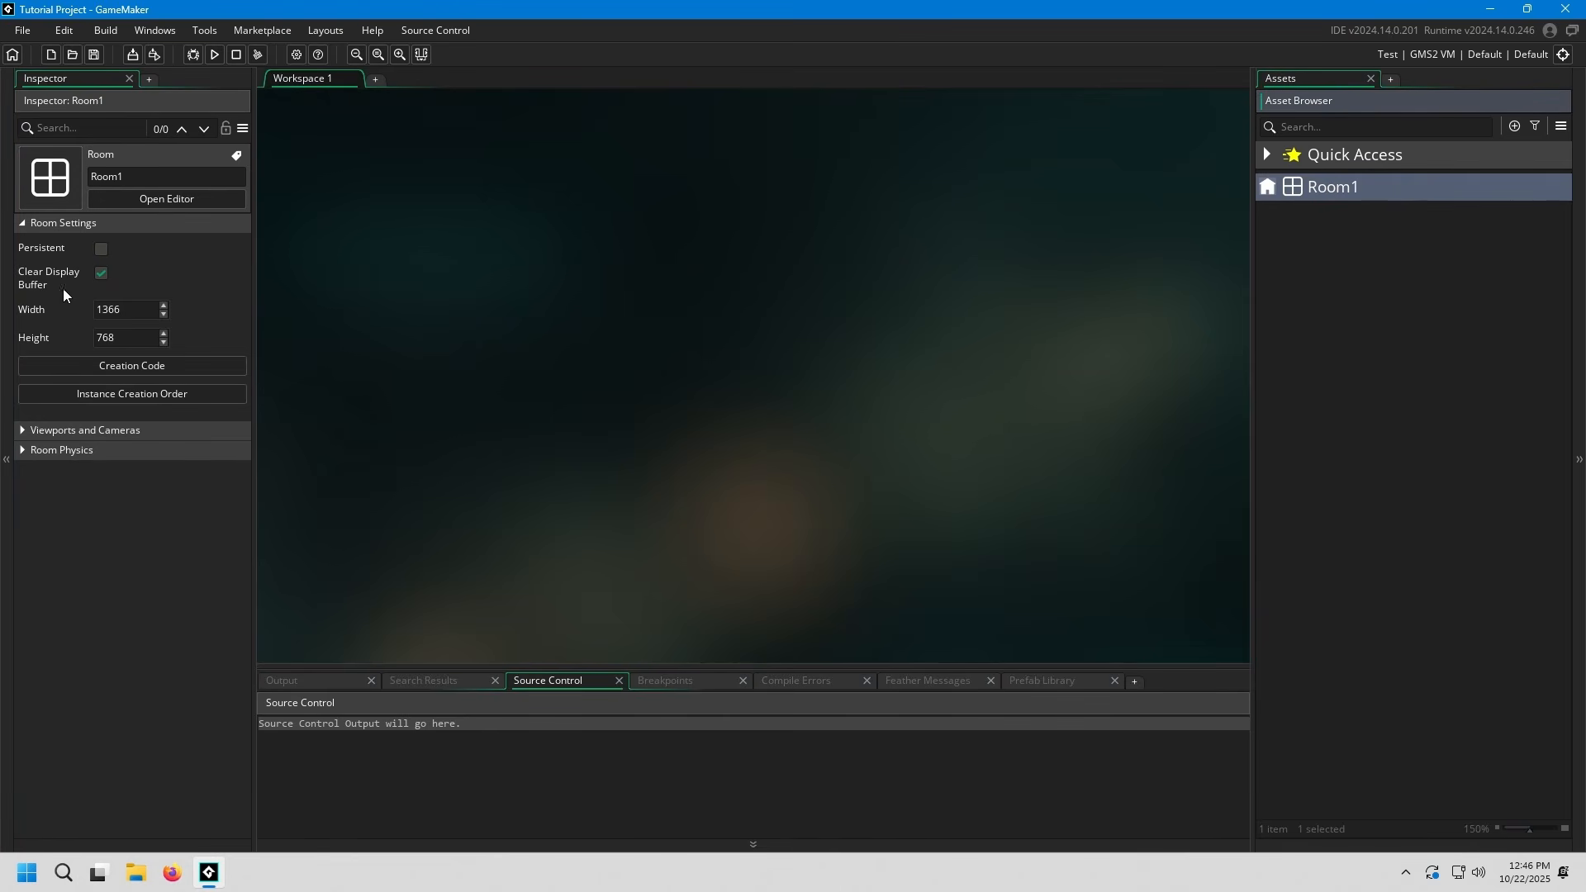
drag(253, 265, 316, 265)
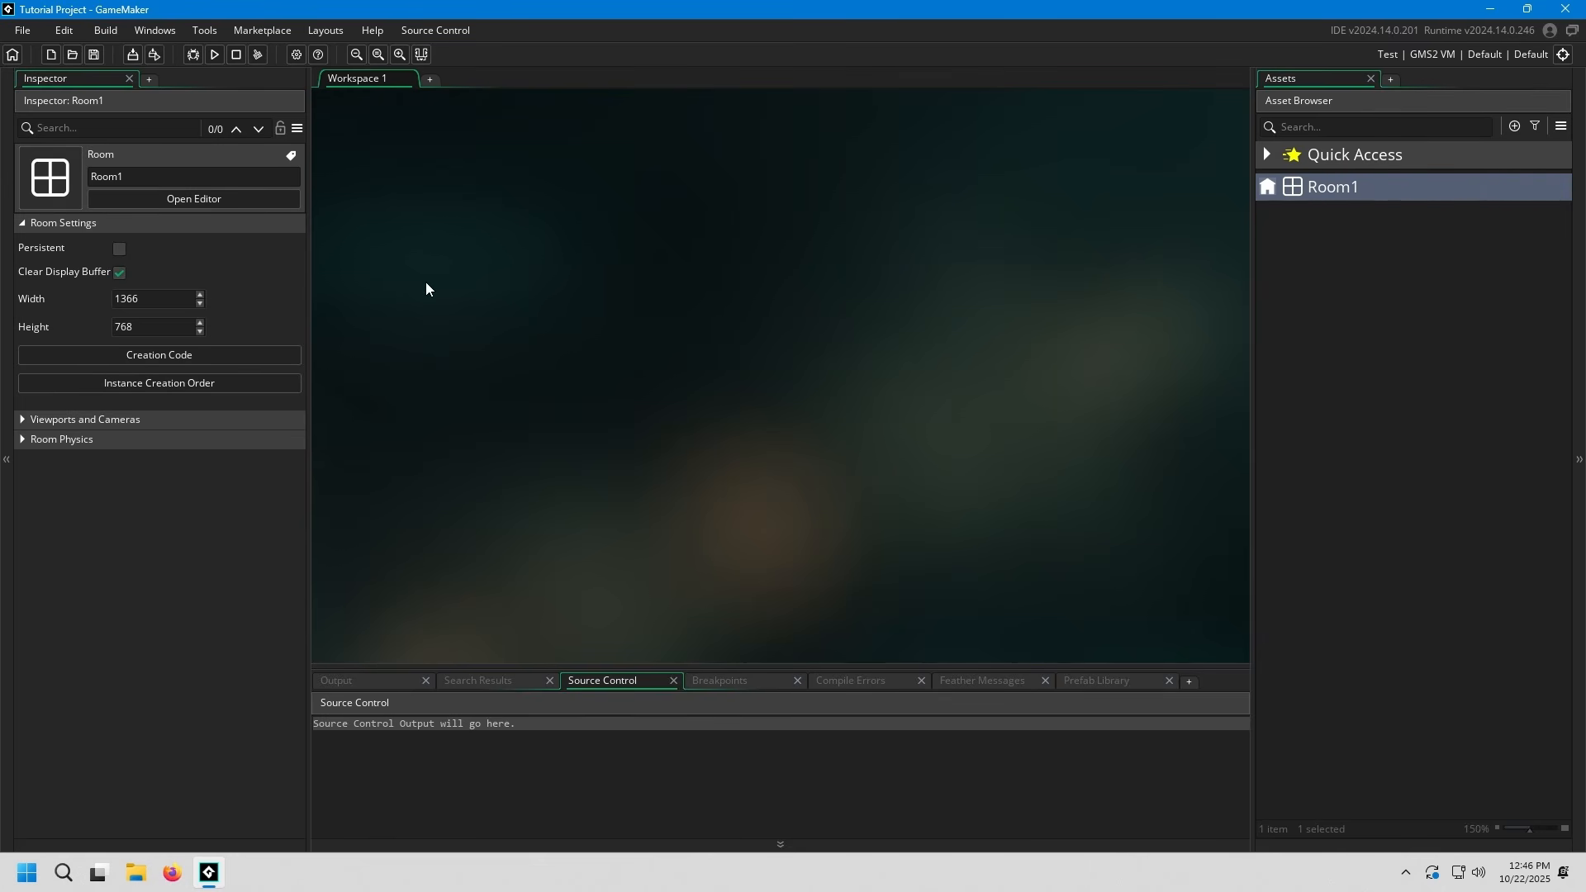
click(186, 297)
click(150, 327)
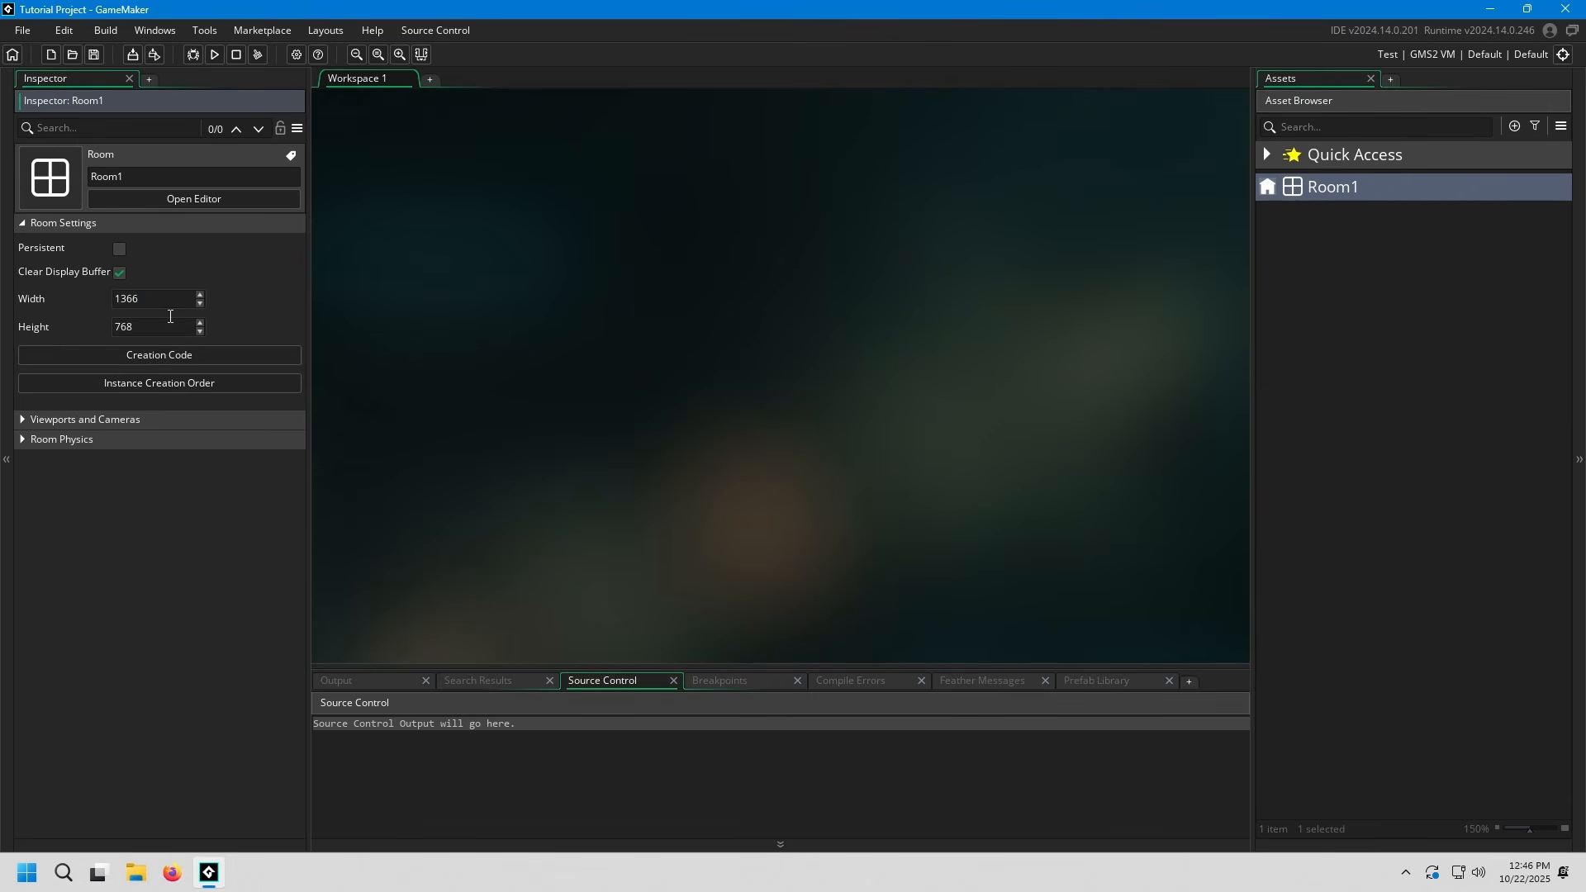
click(23, 420)
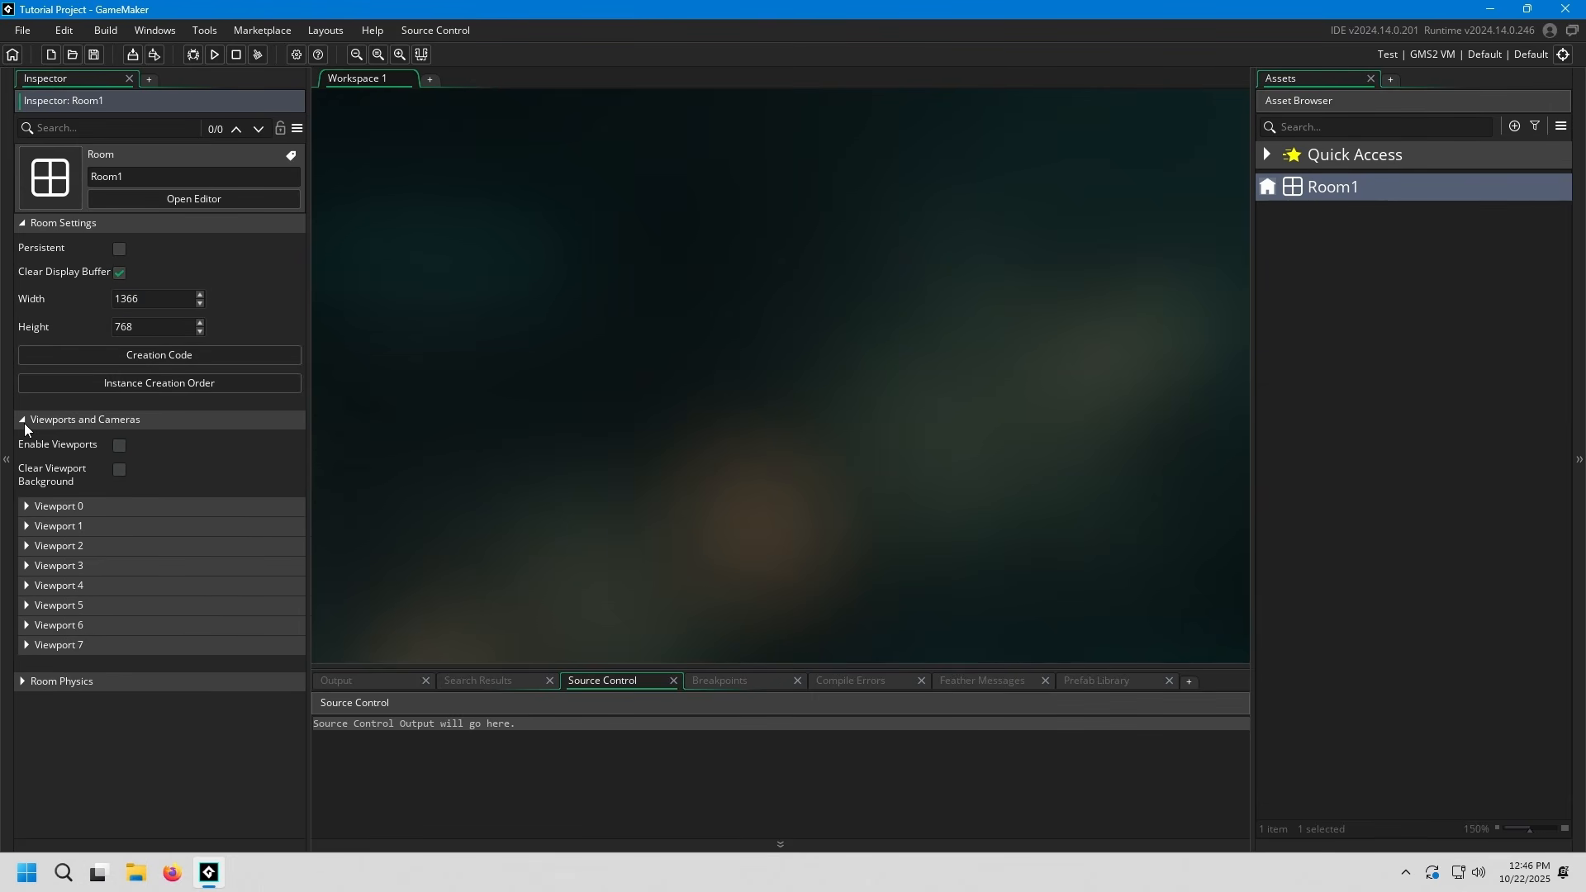
click(23, 420)
click(469, 416)
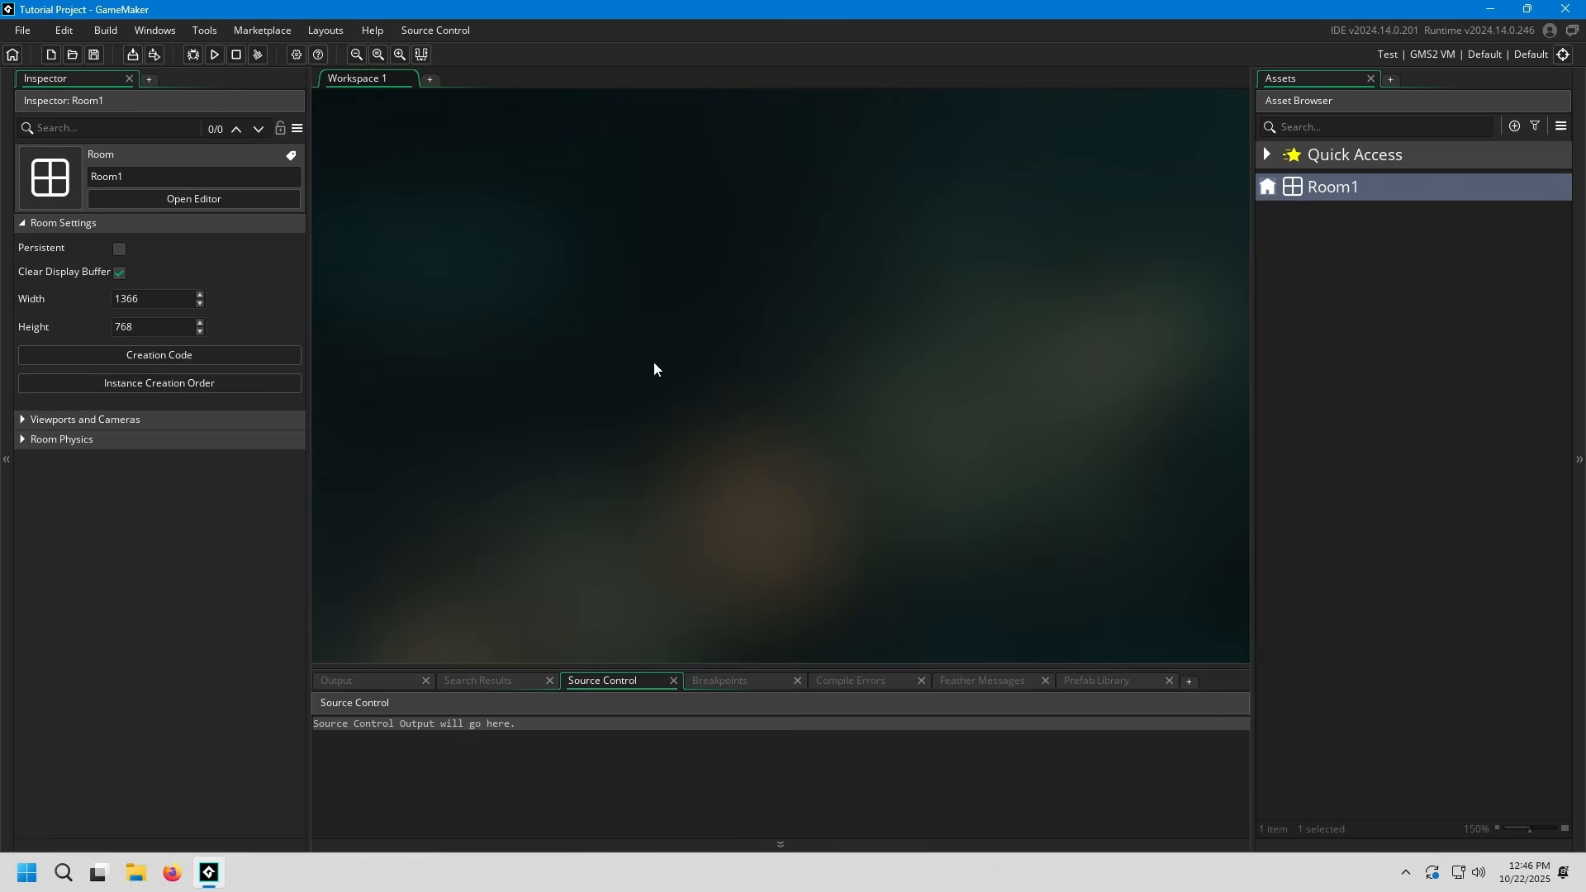
Create a new Object asset in the project and bring its editor and Events window into view
click(1264, 328)
right_click(1300, 242)
mouse_move(1319, 250)
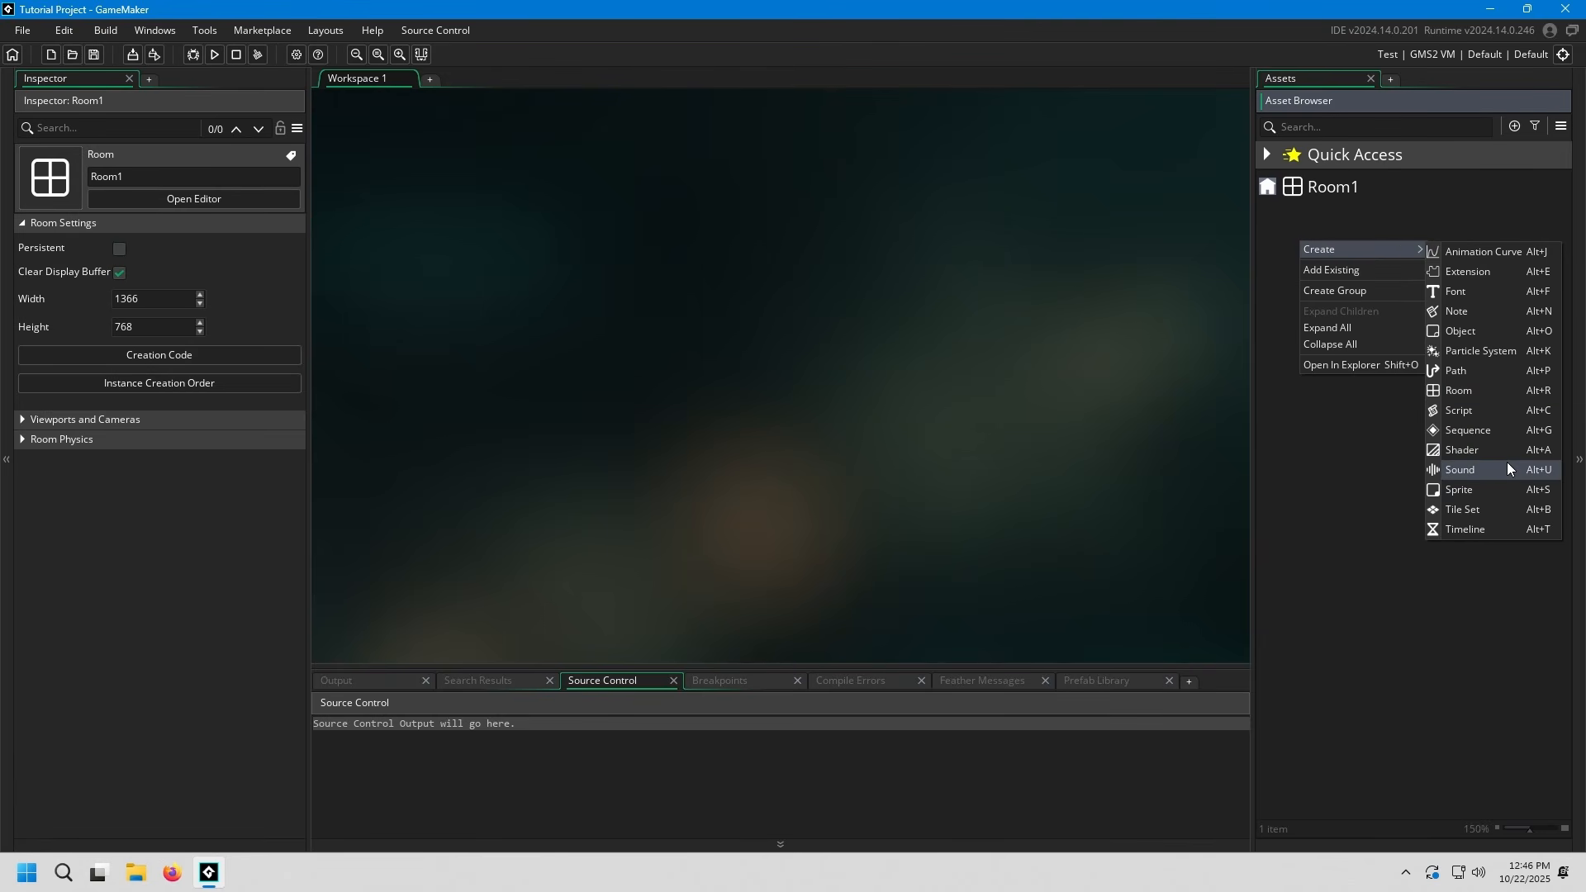
click(1478, 332)
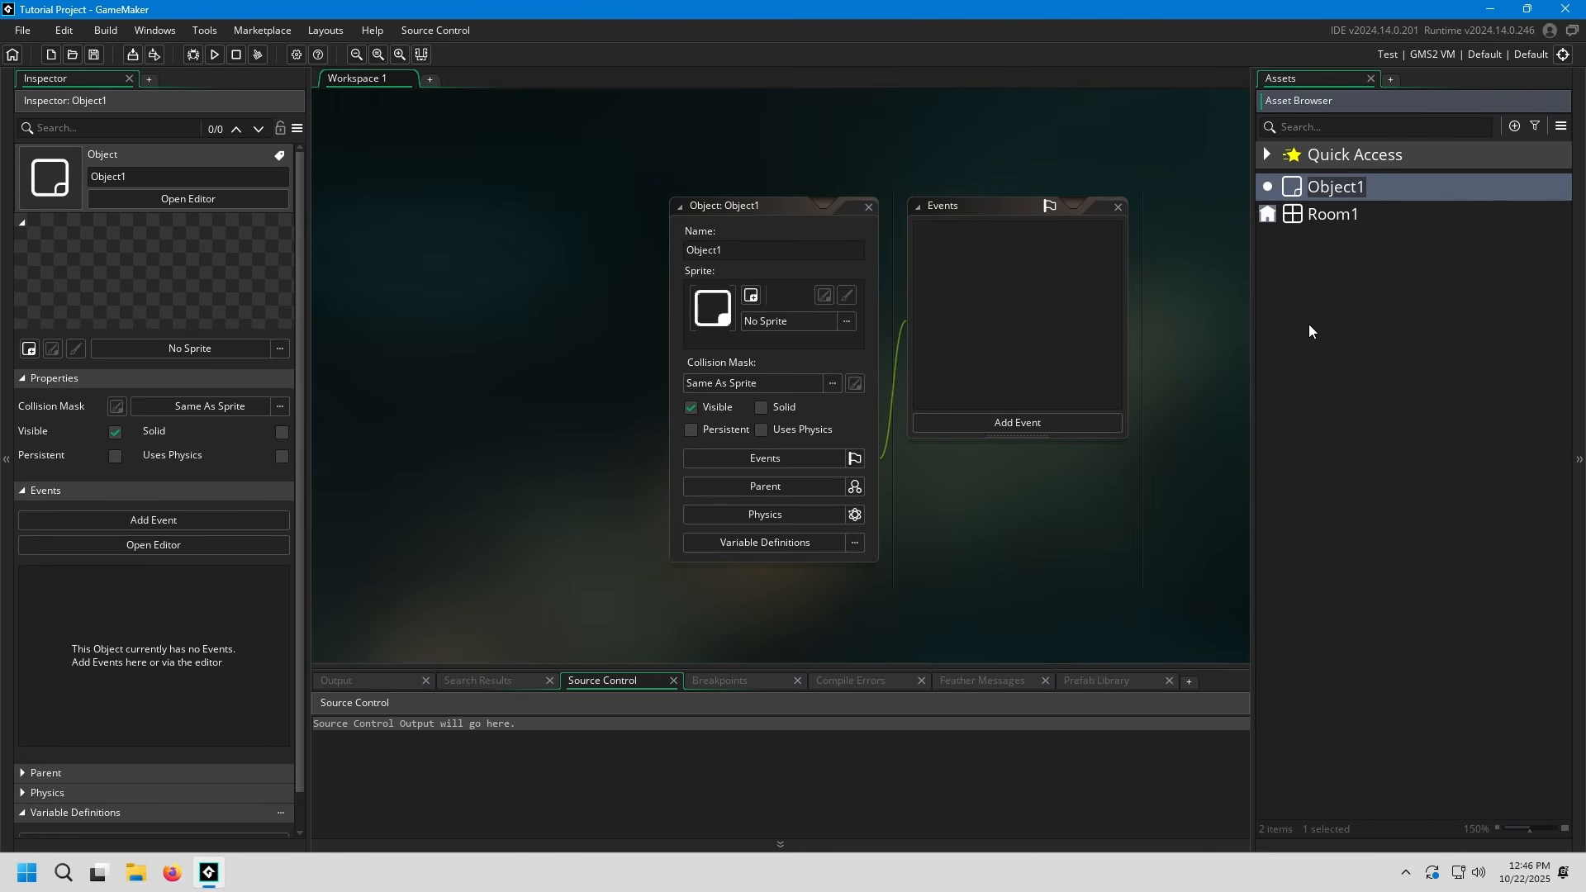
middle_drag(1208, 338, 920, 304)
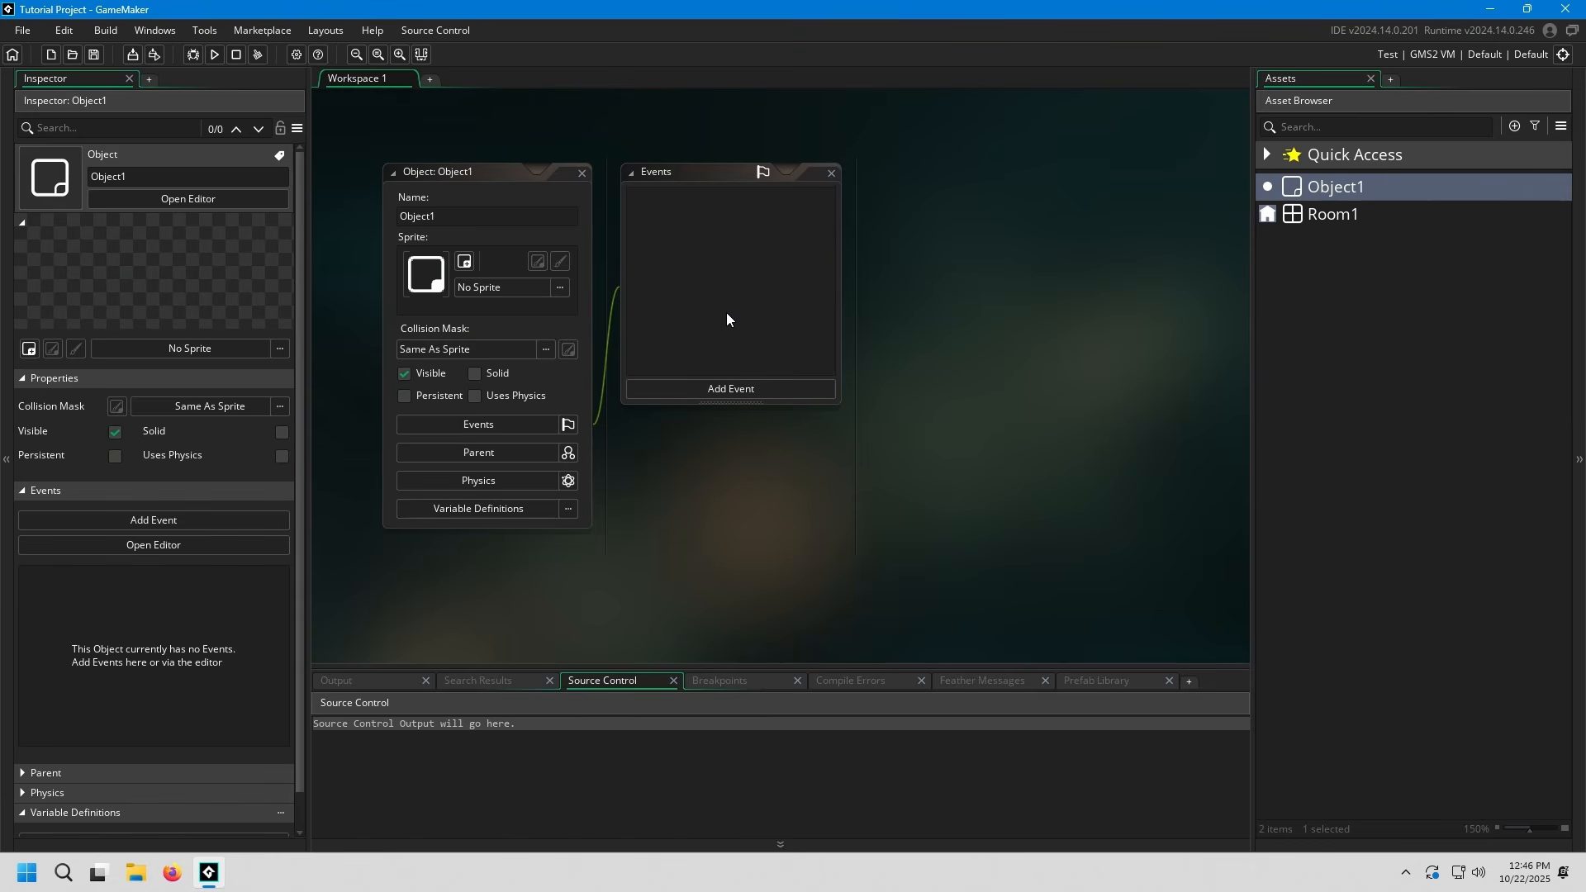
Create a new Sprite asset in the project and bring its sprite editor into view
right_click(1320, 263)
mouse_move(1338, 271)
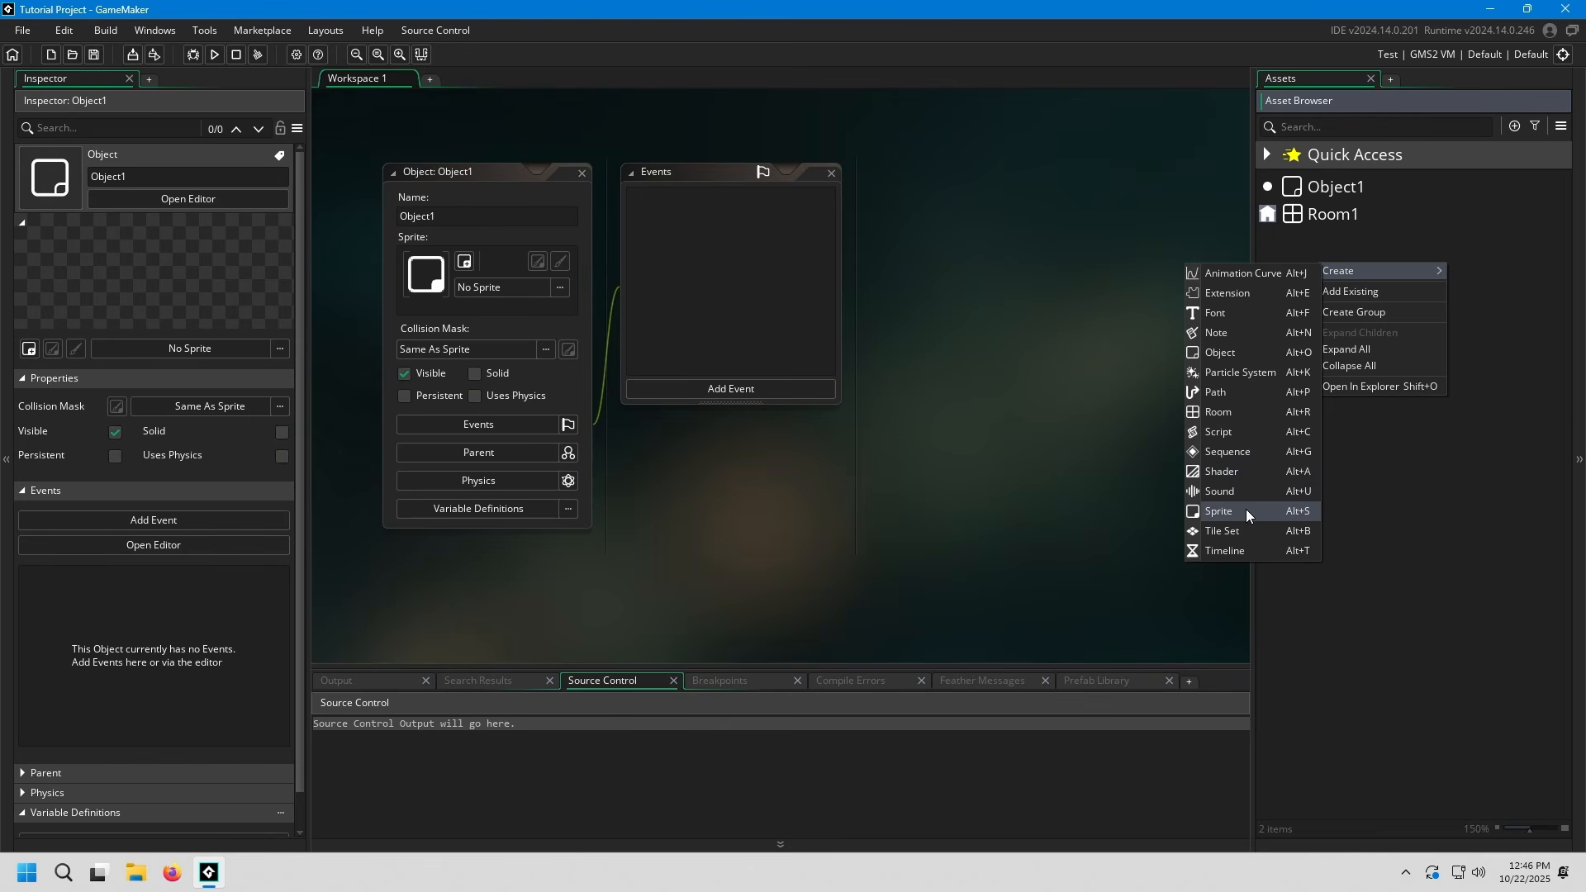
click(1278, 518)
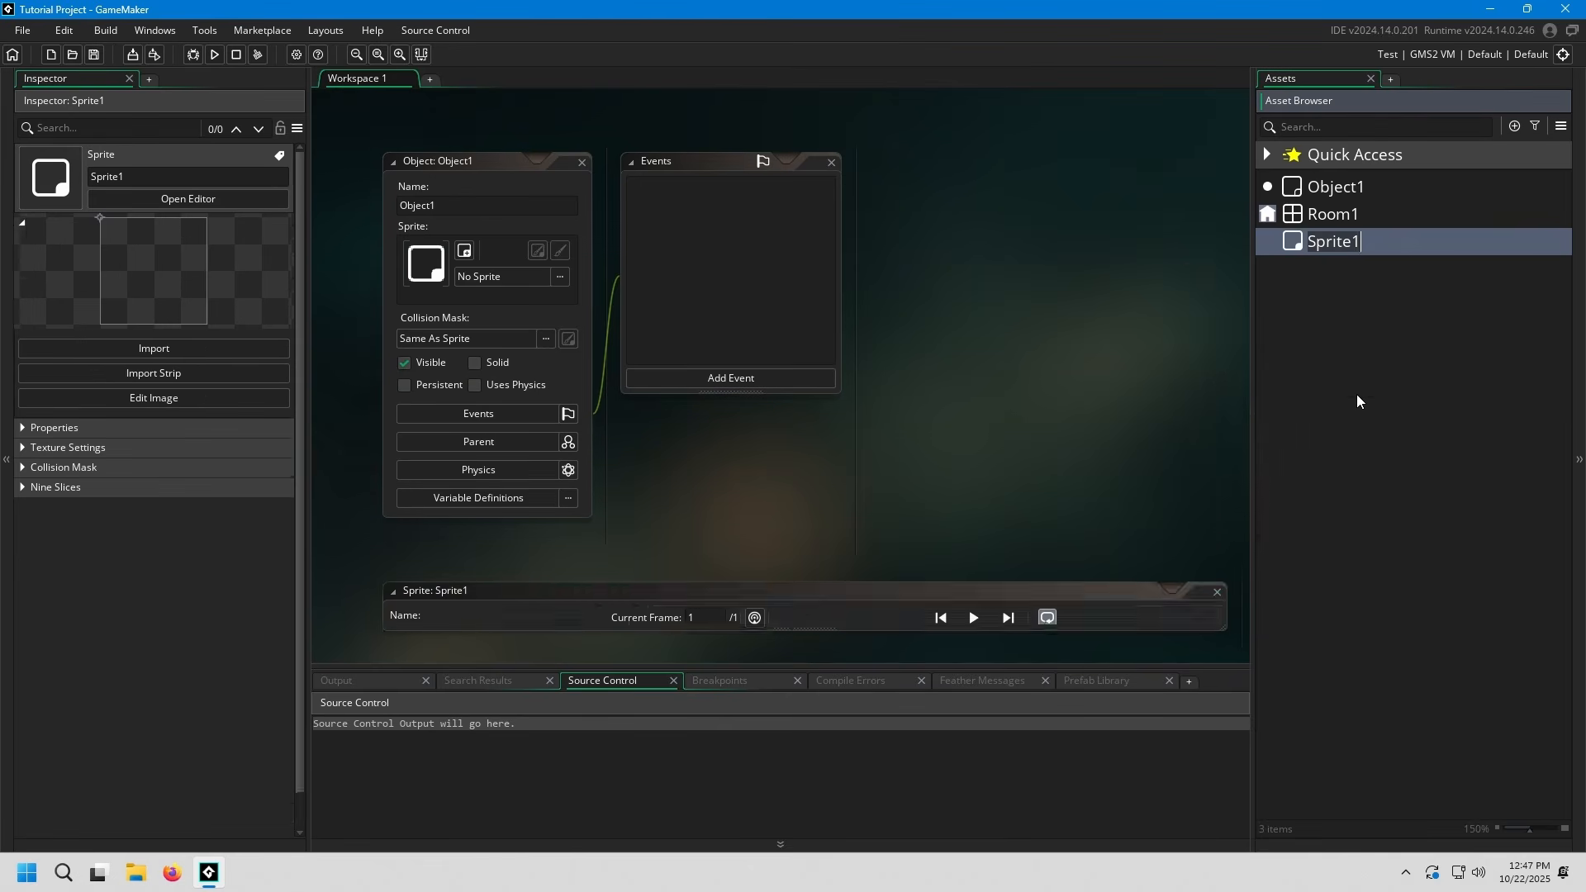
middle_drag(1239, 377, 1211, 375)
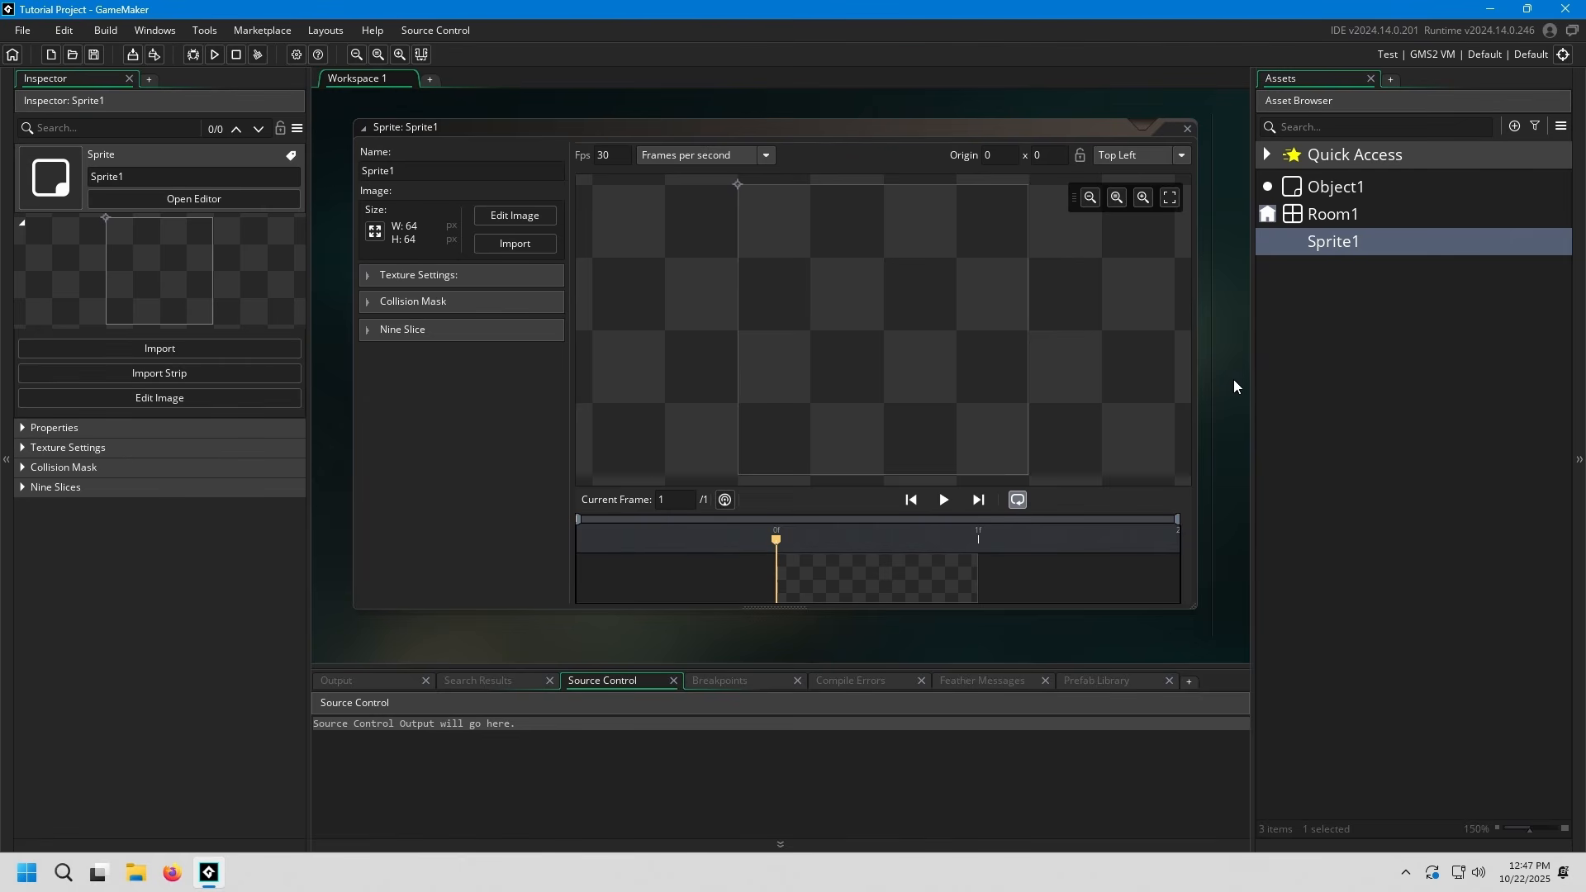
Examine the asset types available for creation, from Animation Curve to Timeline, and dismiss the list
right_click(1274, 289)
mouse_move(1375, 294)
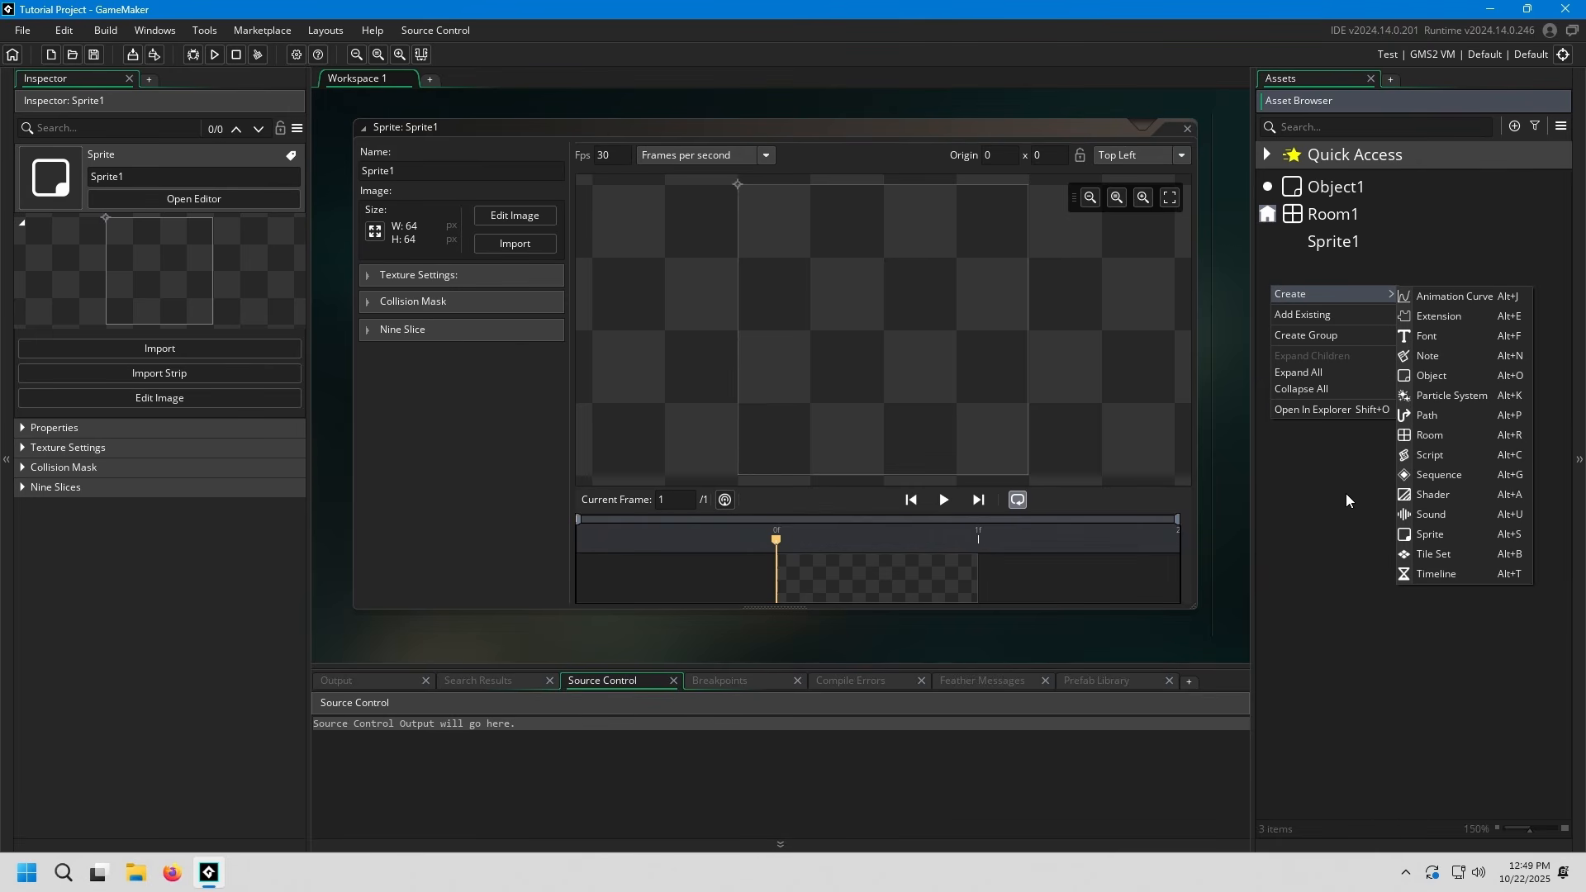
click(1327, 510)
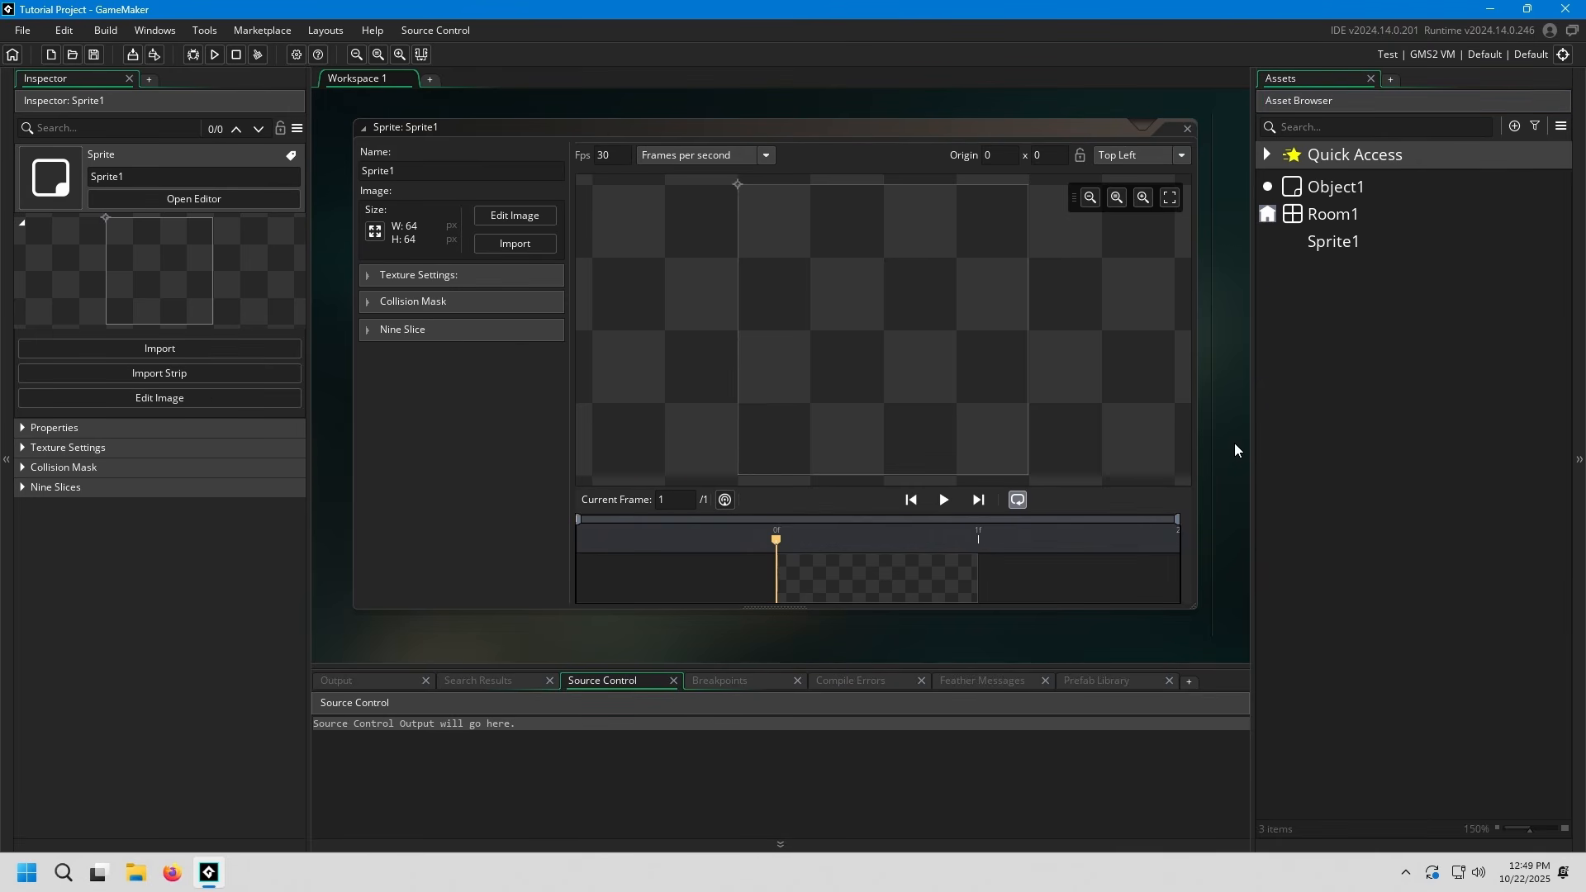
scroll(1234, 443, up, 1)
scroll(1227, 428, down, 1)
Create an asset group named "Player stuff" in the Asset Browser
right_click(1294, 307)
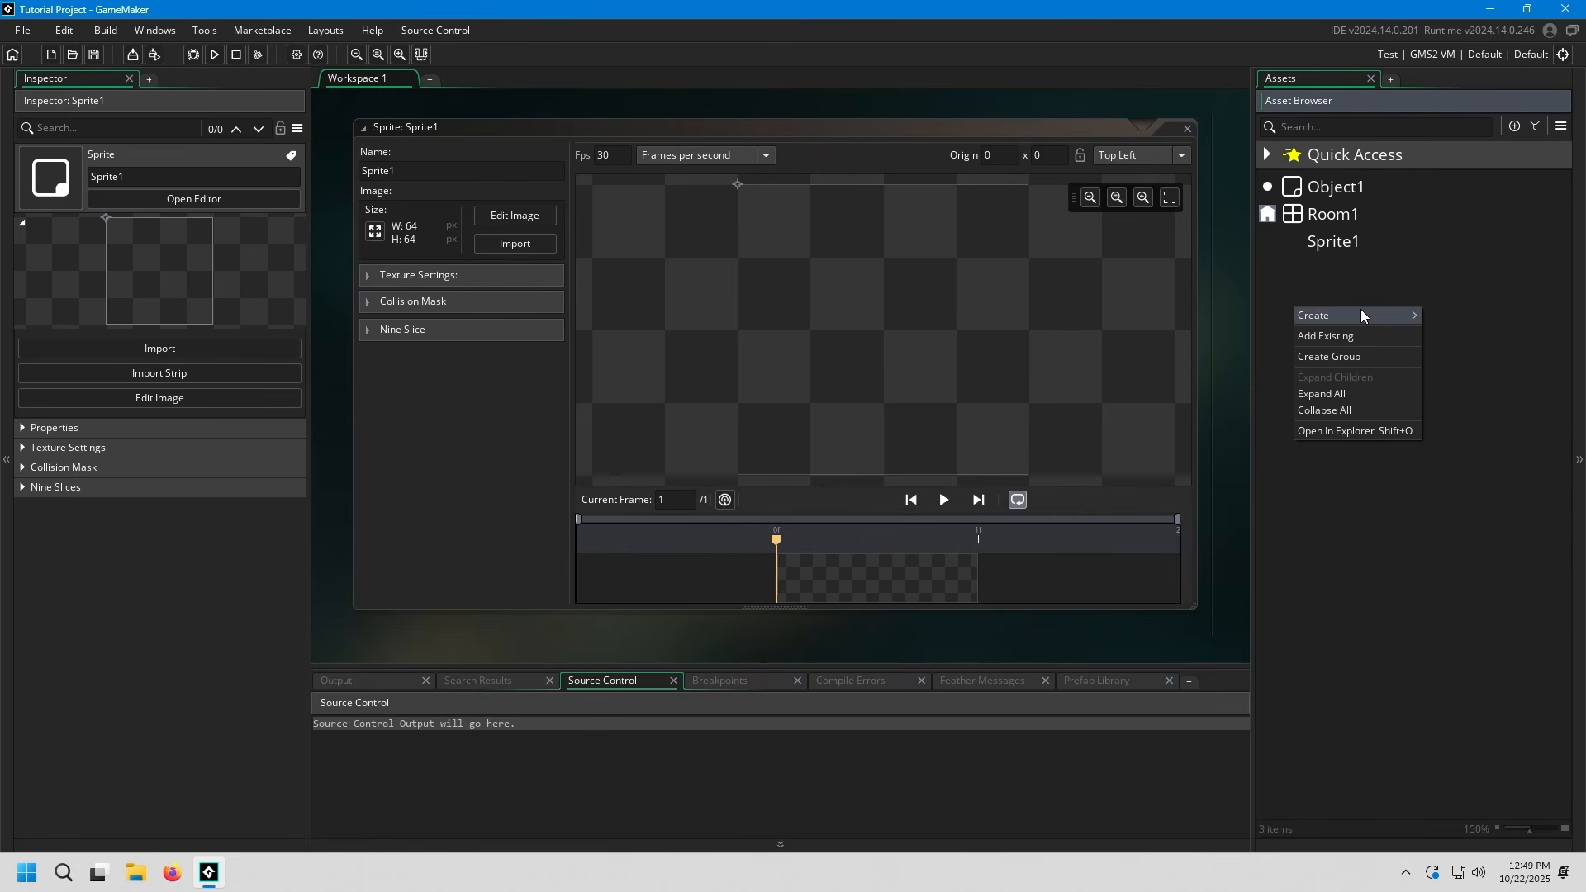
click(1356, 356)
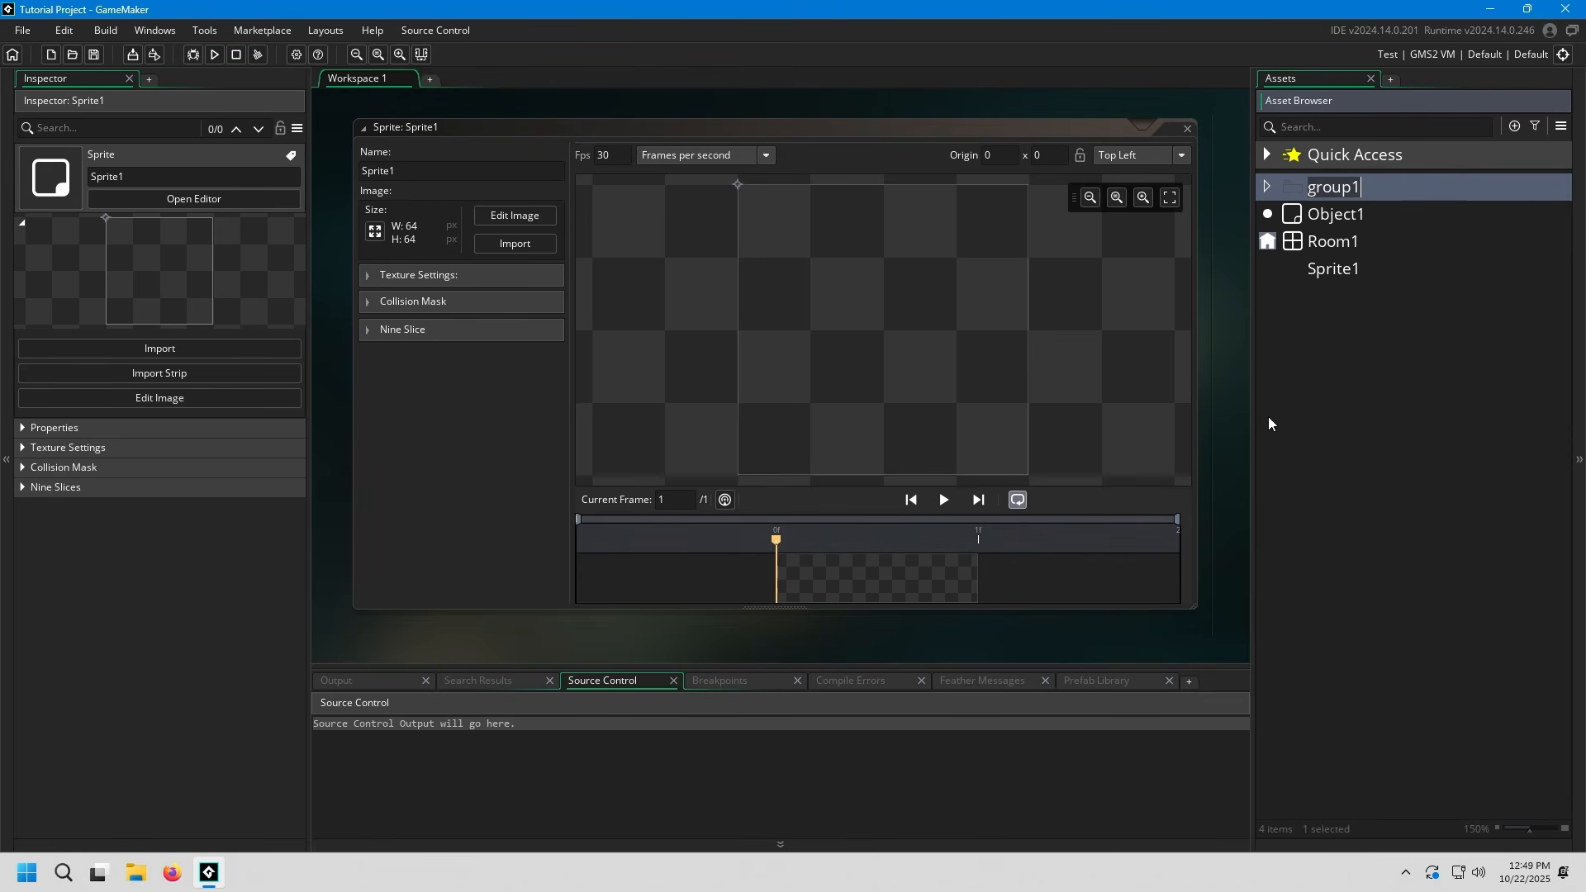
text(Player stuf)
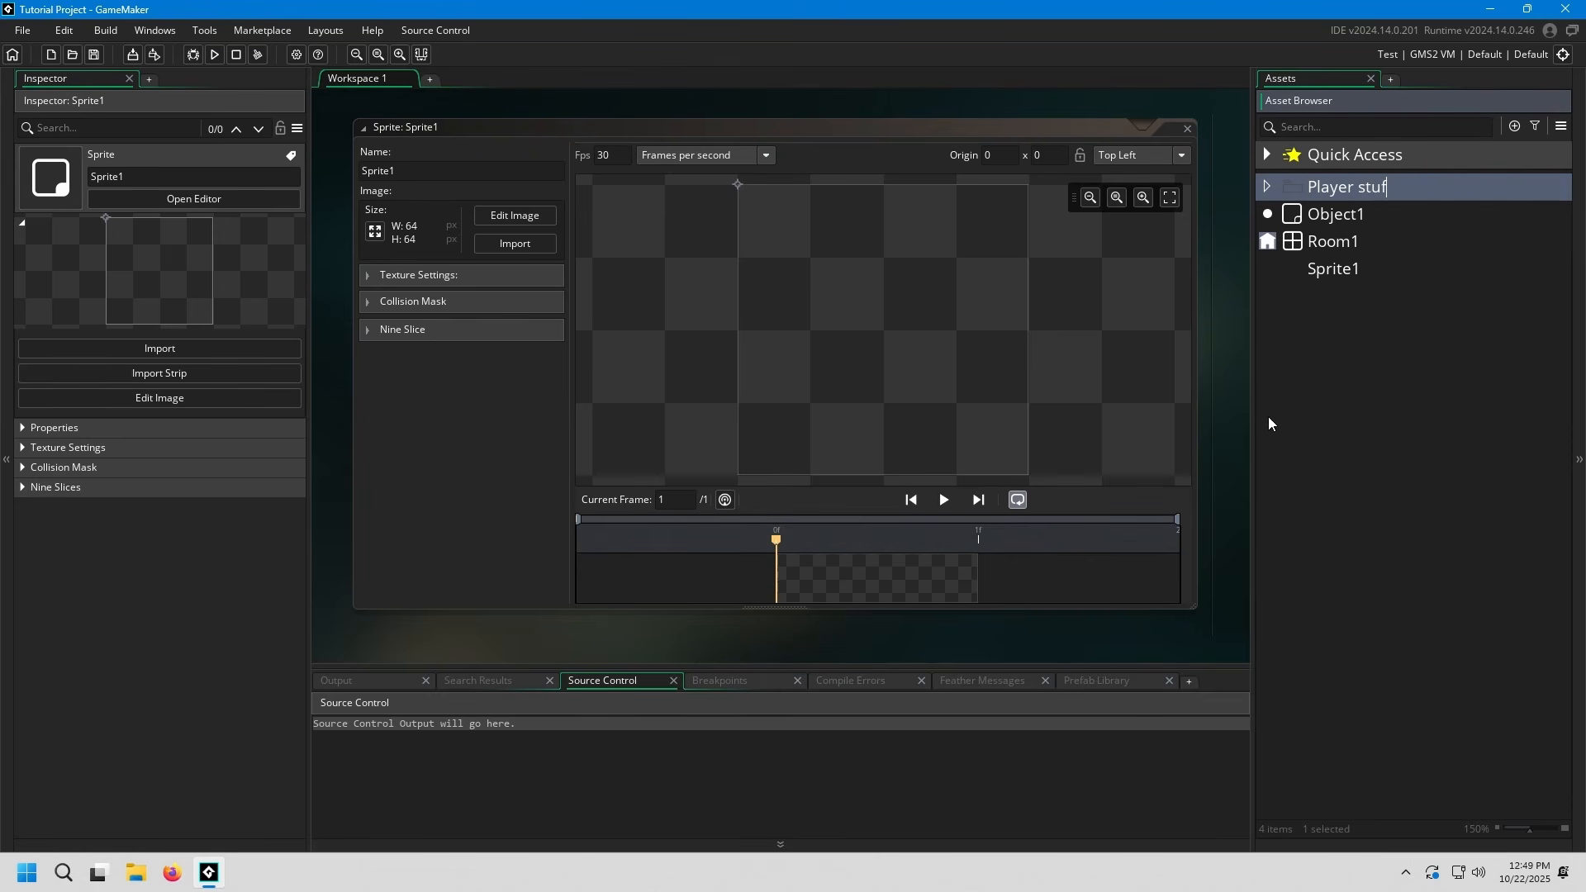
text(f)
click(1289, 383)
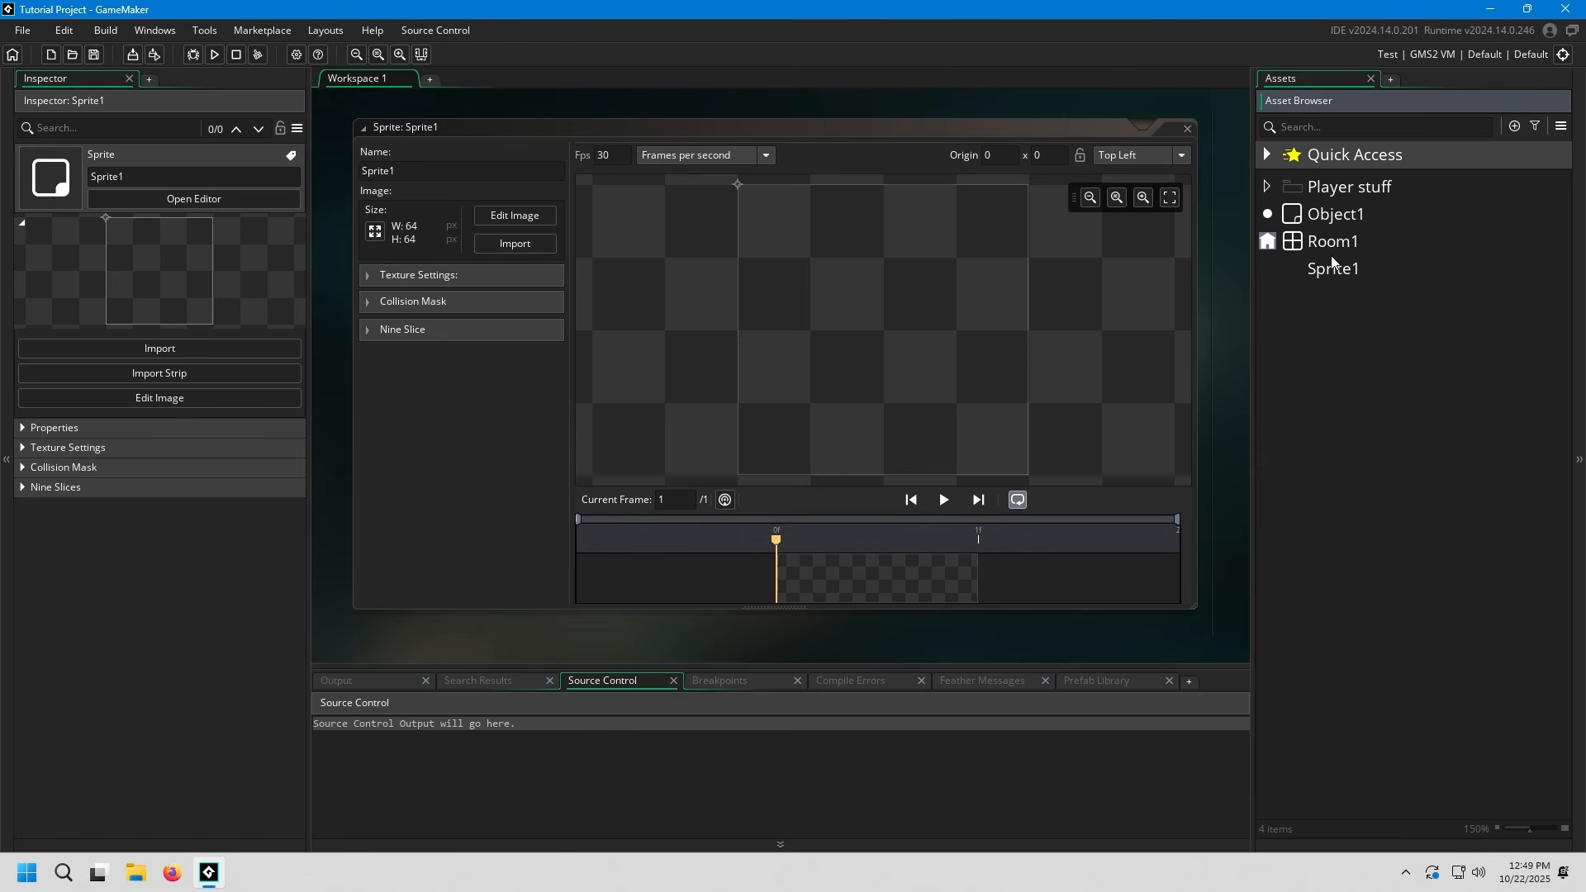
Move Object1 and Sprite1 together into the Player stuff group
click(1351, 213)
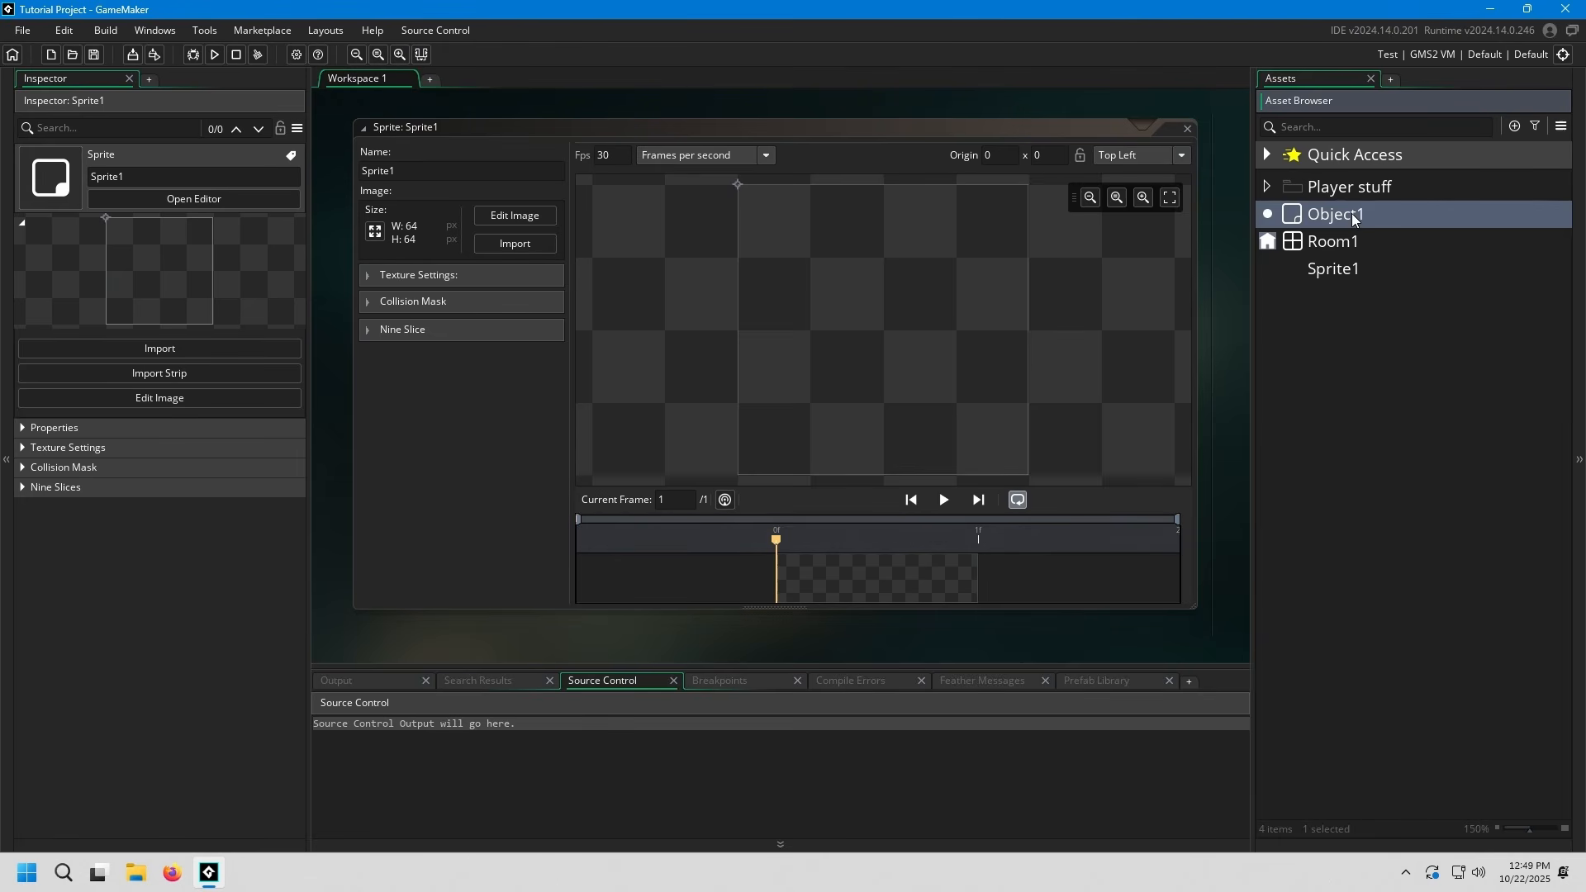
ctrl+click(1371, 271)
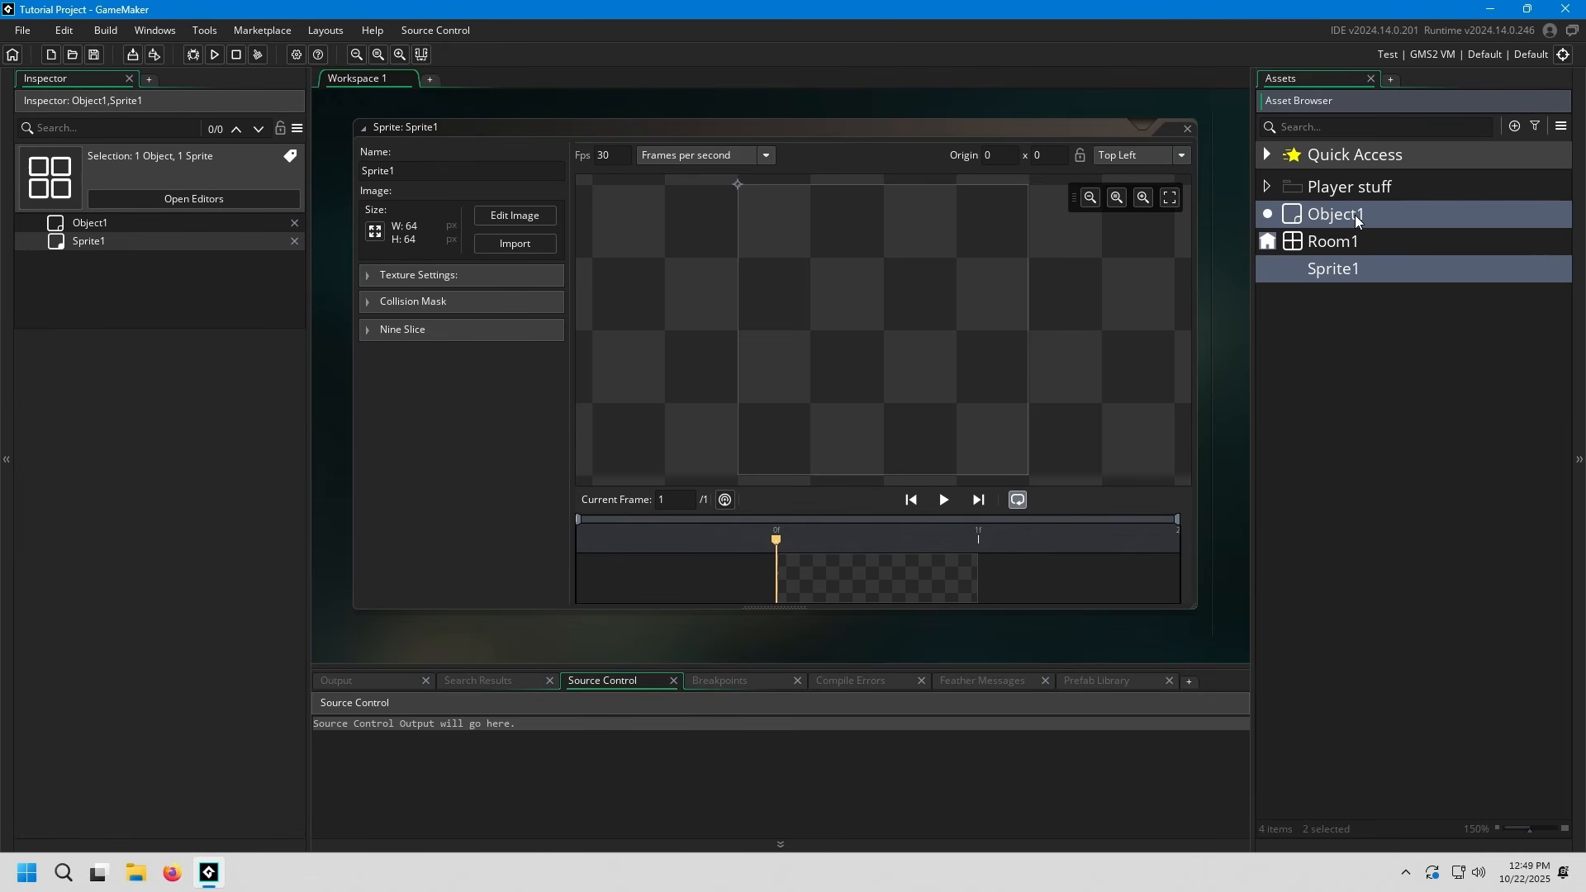
drag(1354, 215, 1360, 191)
Rename Object1 in the Player stuff group as obj_player
click(1395, 219)
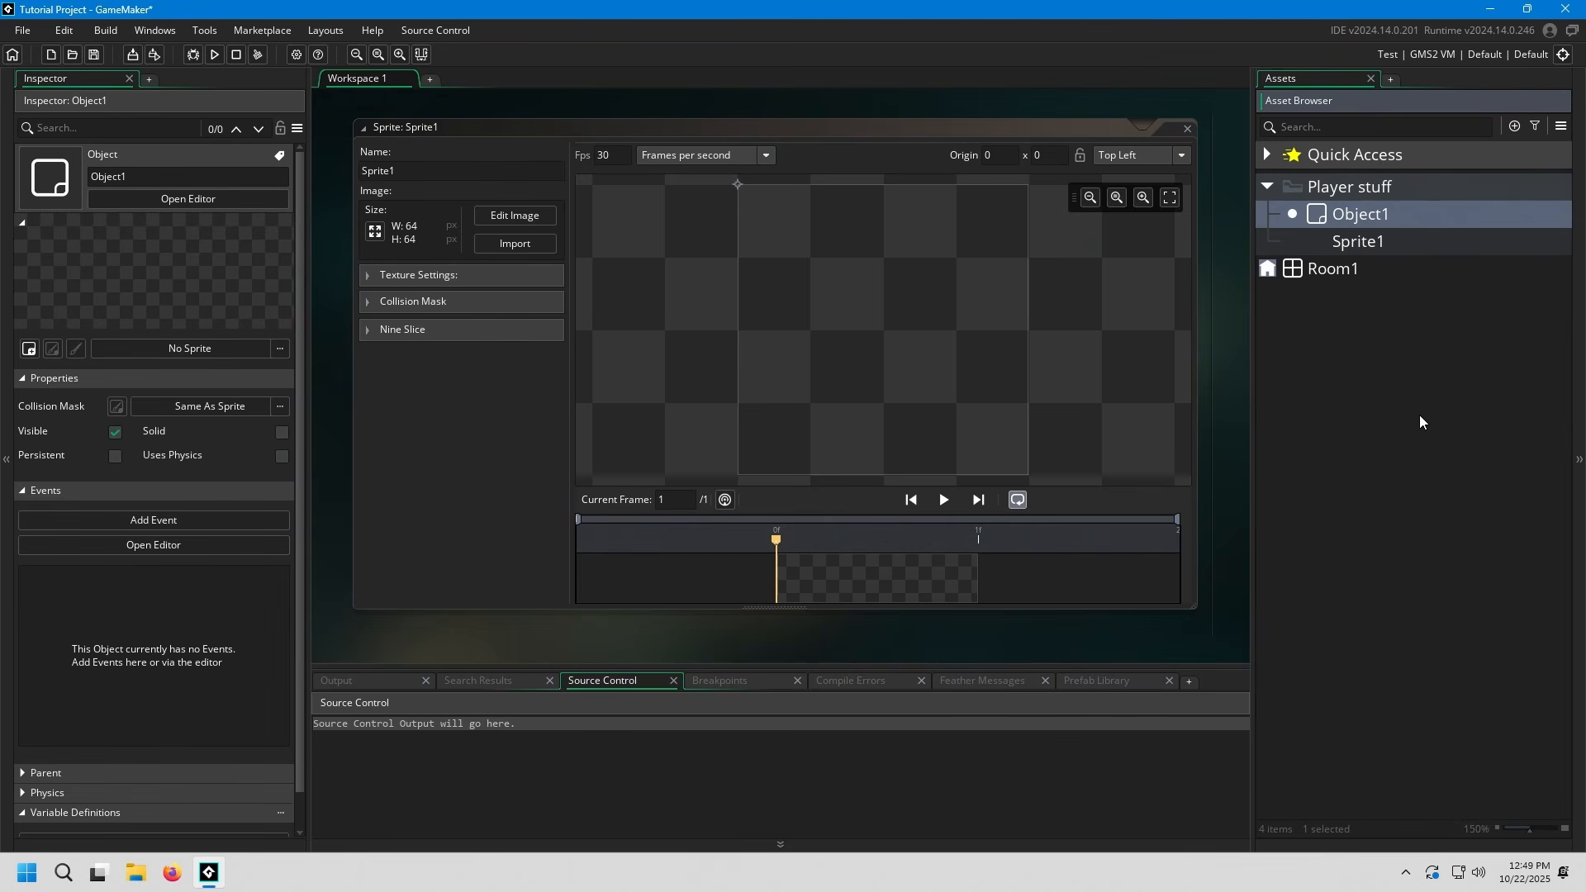
key(F2)
text(obg)
key(BackSpace)
text(j_player)
key(Tab)
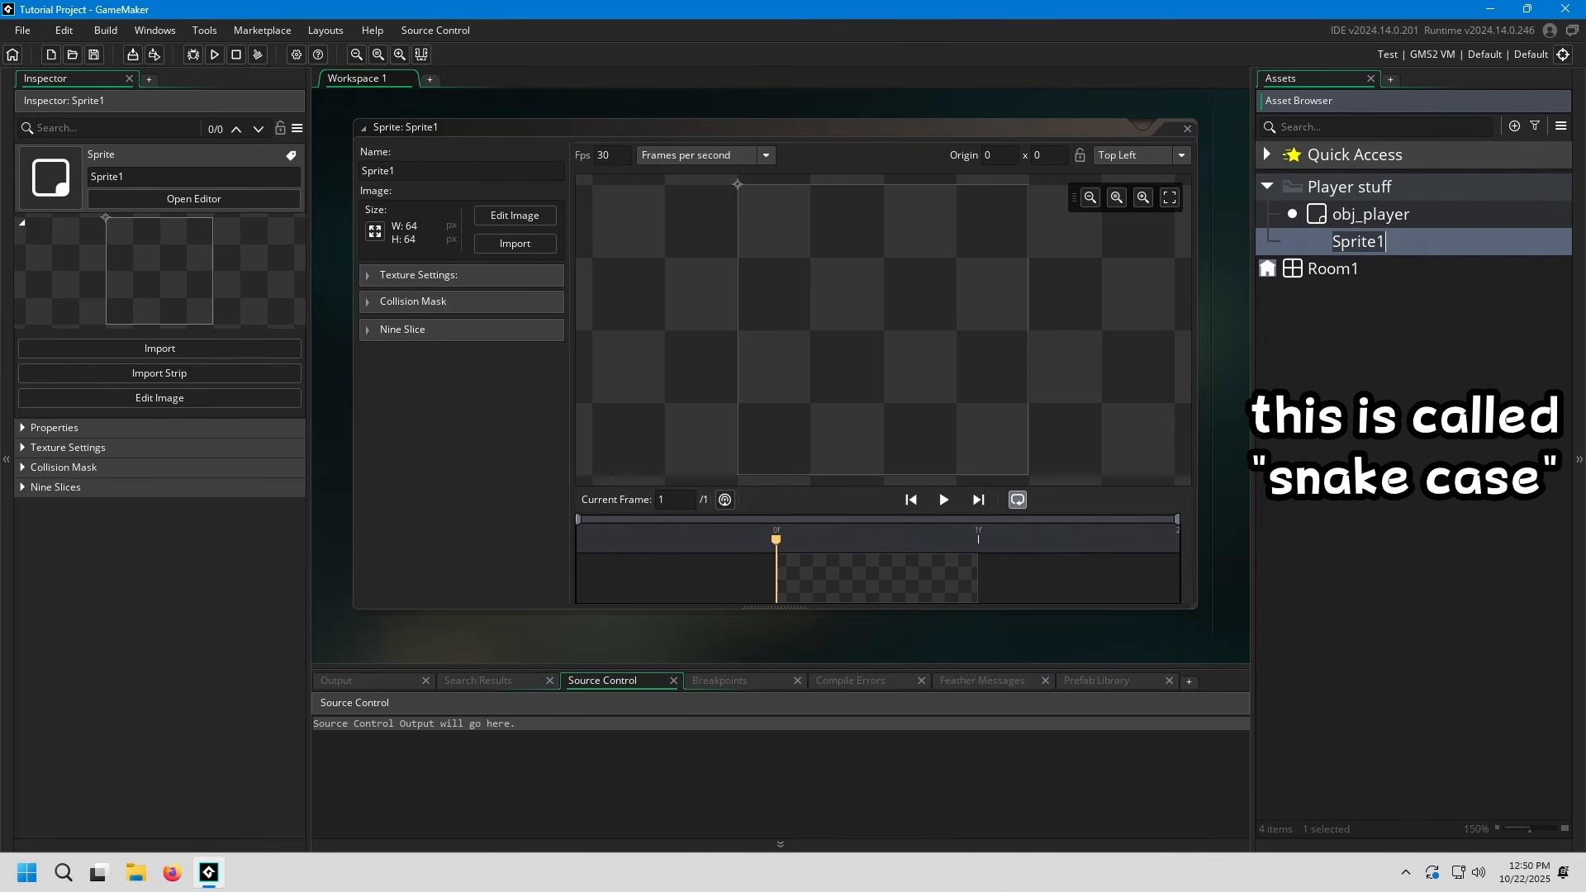
Rename Sprite1 in the Player stuff group as spr_player
text(spr_player)
key(Tab)
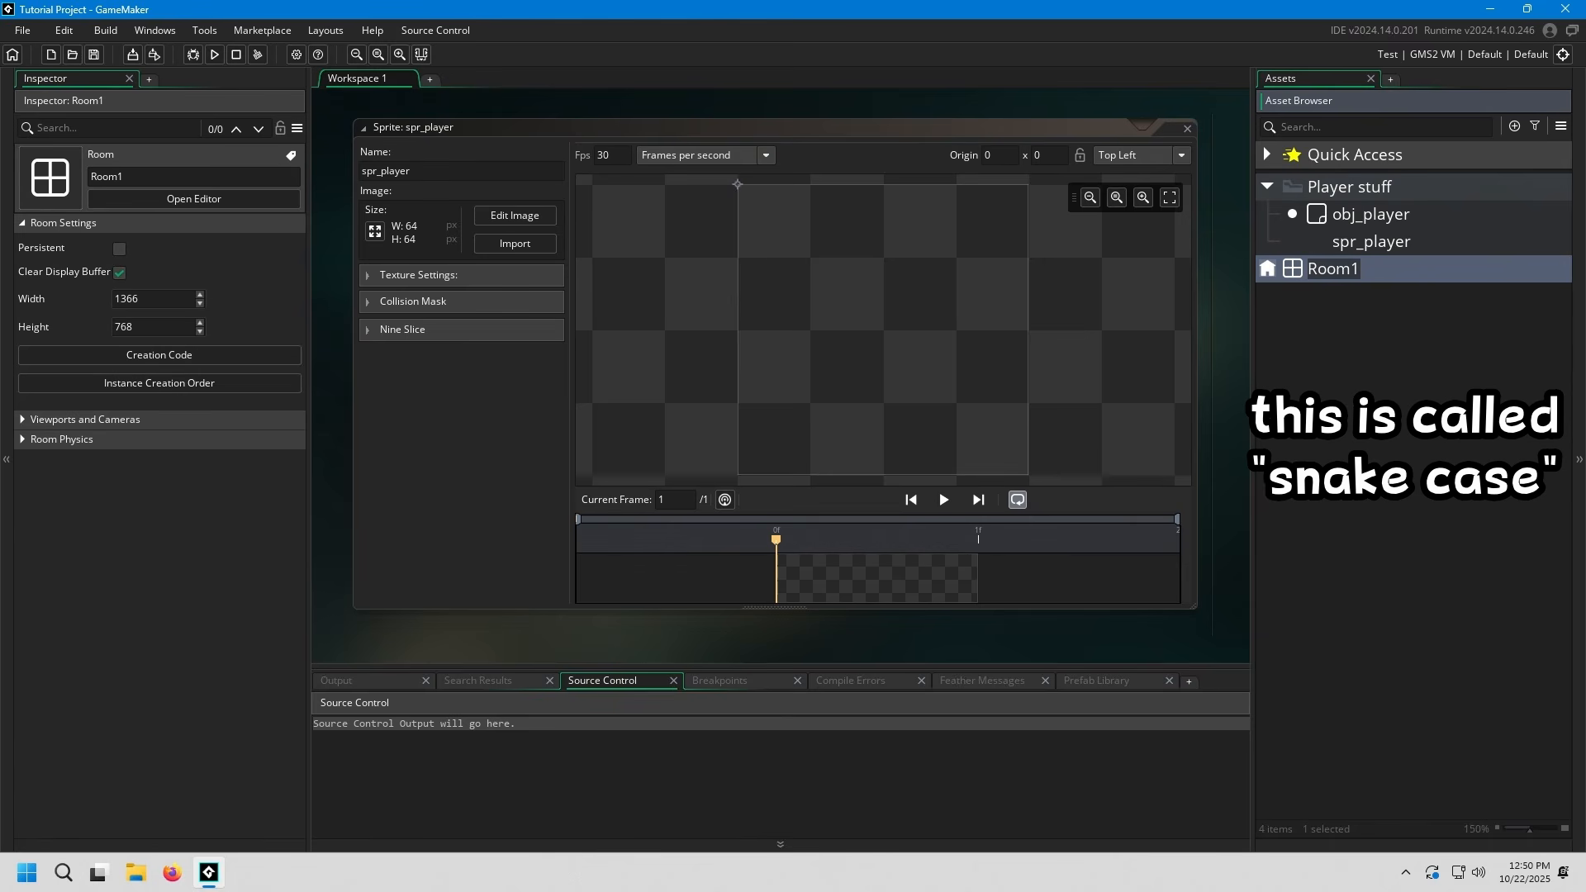
Rename Room1 as rm_level_1, and select the player object and the player sprite in turn
text(rm_level_1)
key(Return)
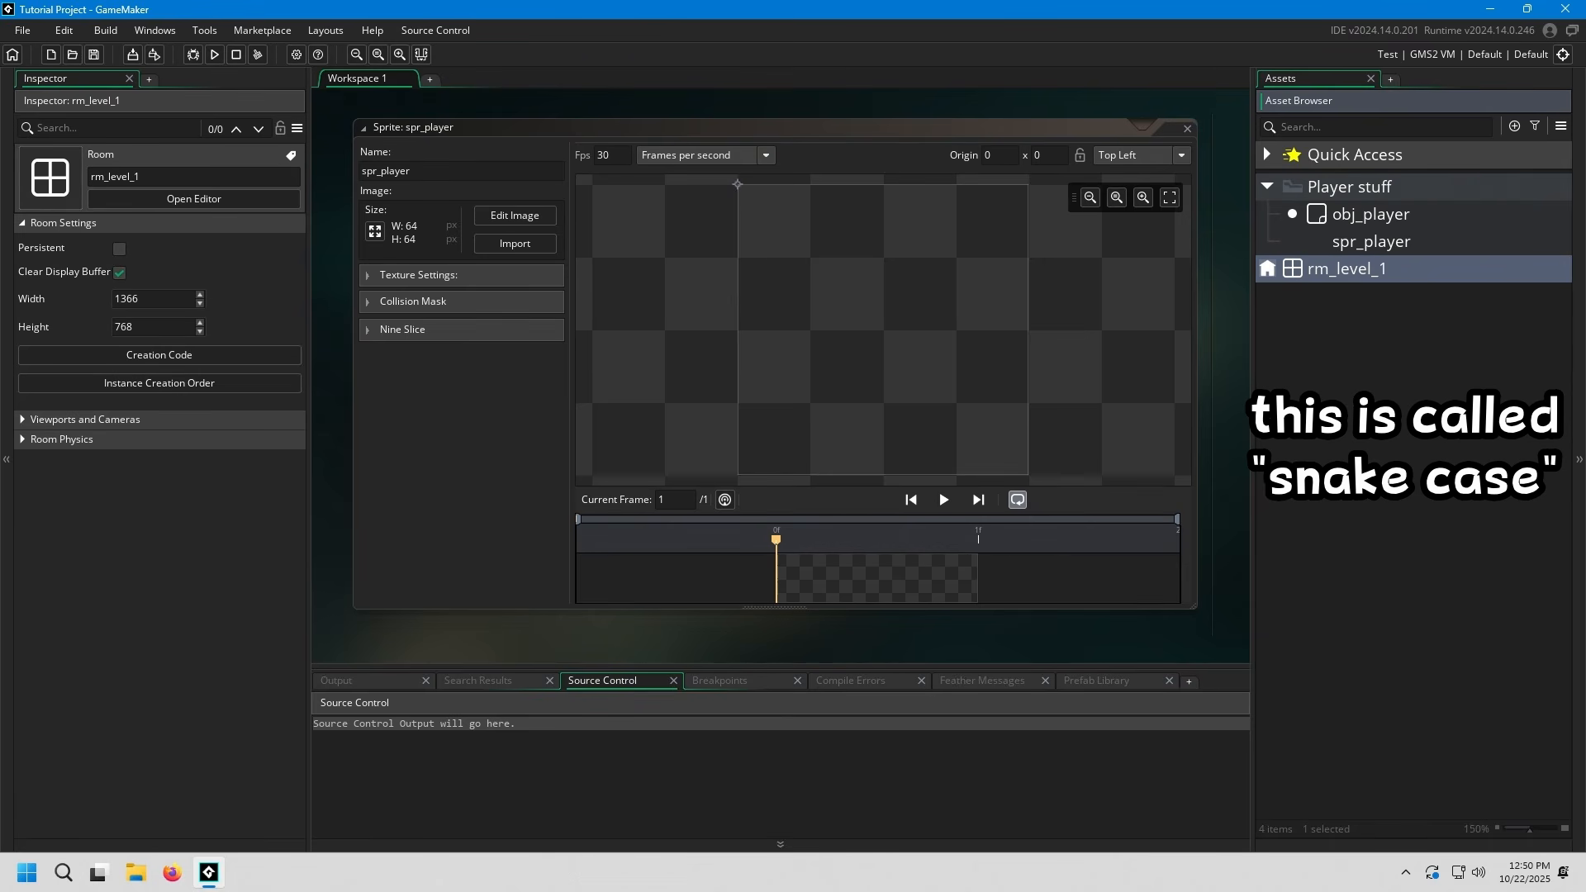
click(1371, 215)
click(1371, 242)
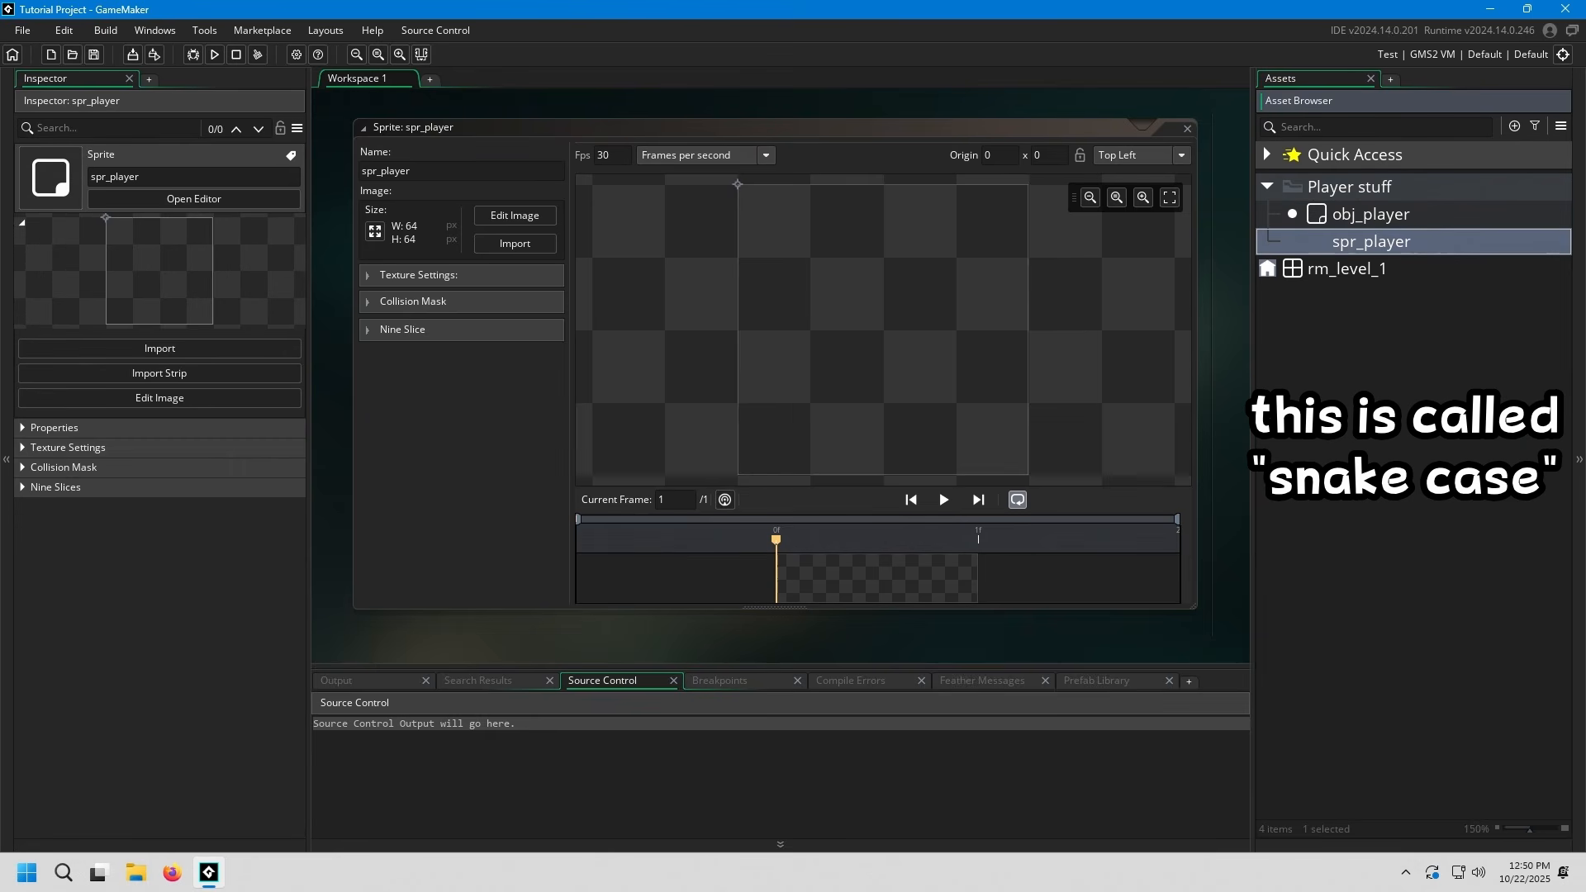
click(1347, 270)
click(1371, 242)
click(1371, 215)
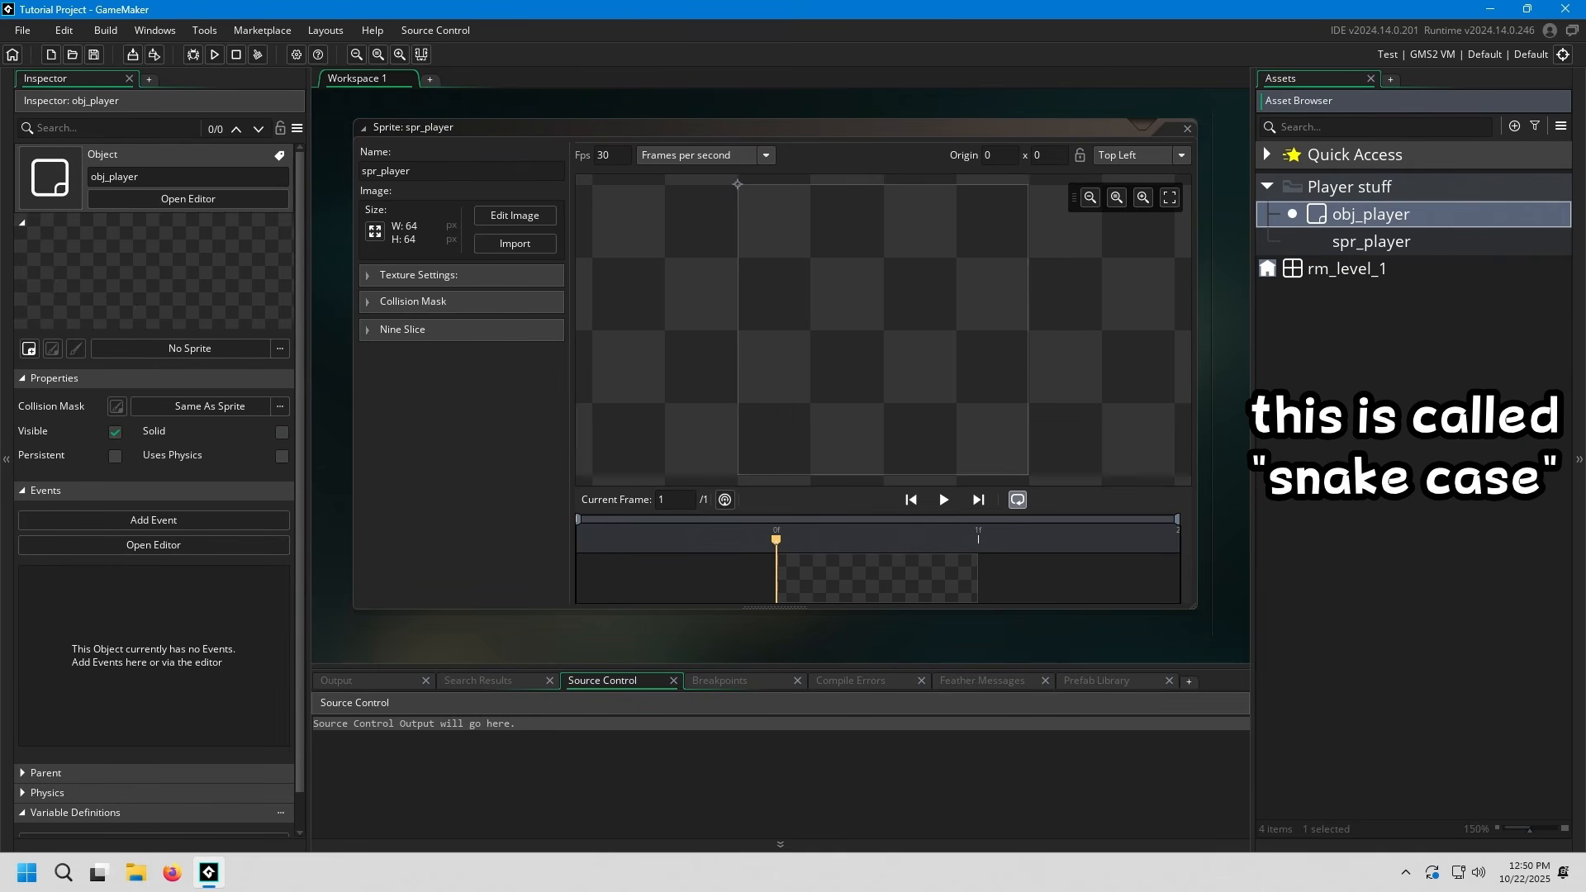
click(1371, 242)
click(1347, 270)
click(1371, 242)
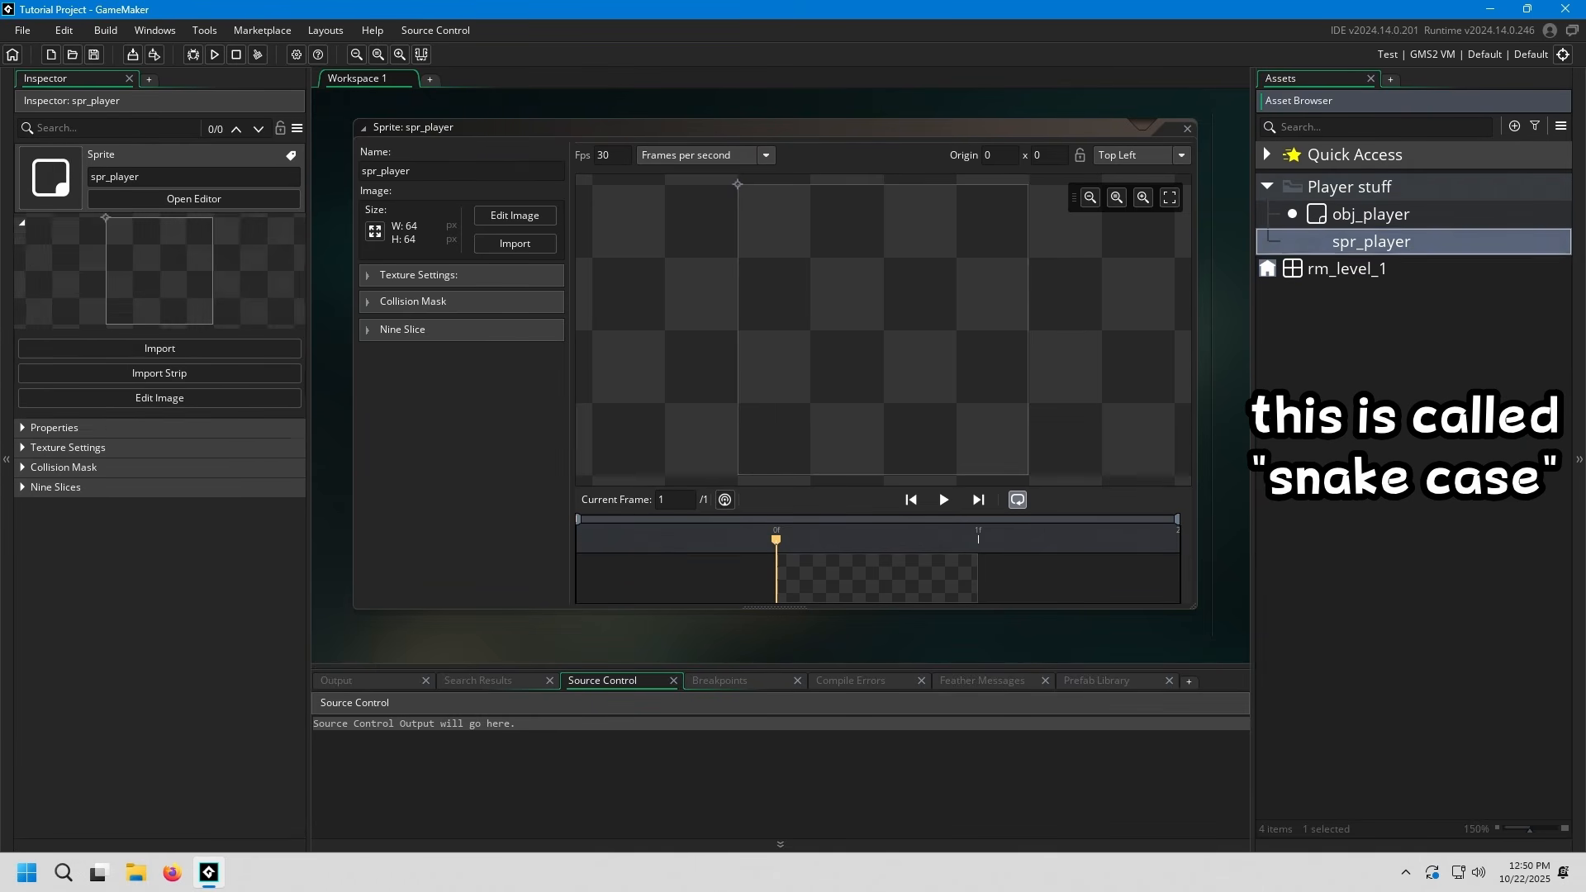
Rename obj_player in the Player stuff group as objPlayer
click(1371, 215)
key(F2)
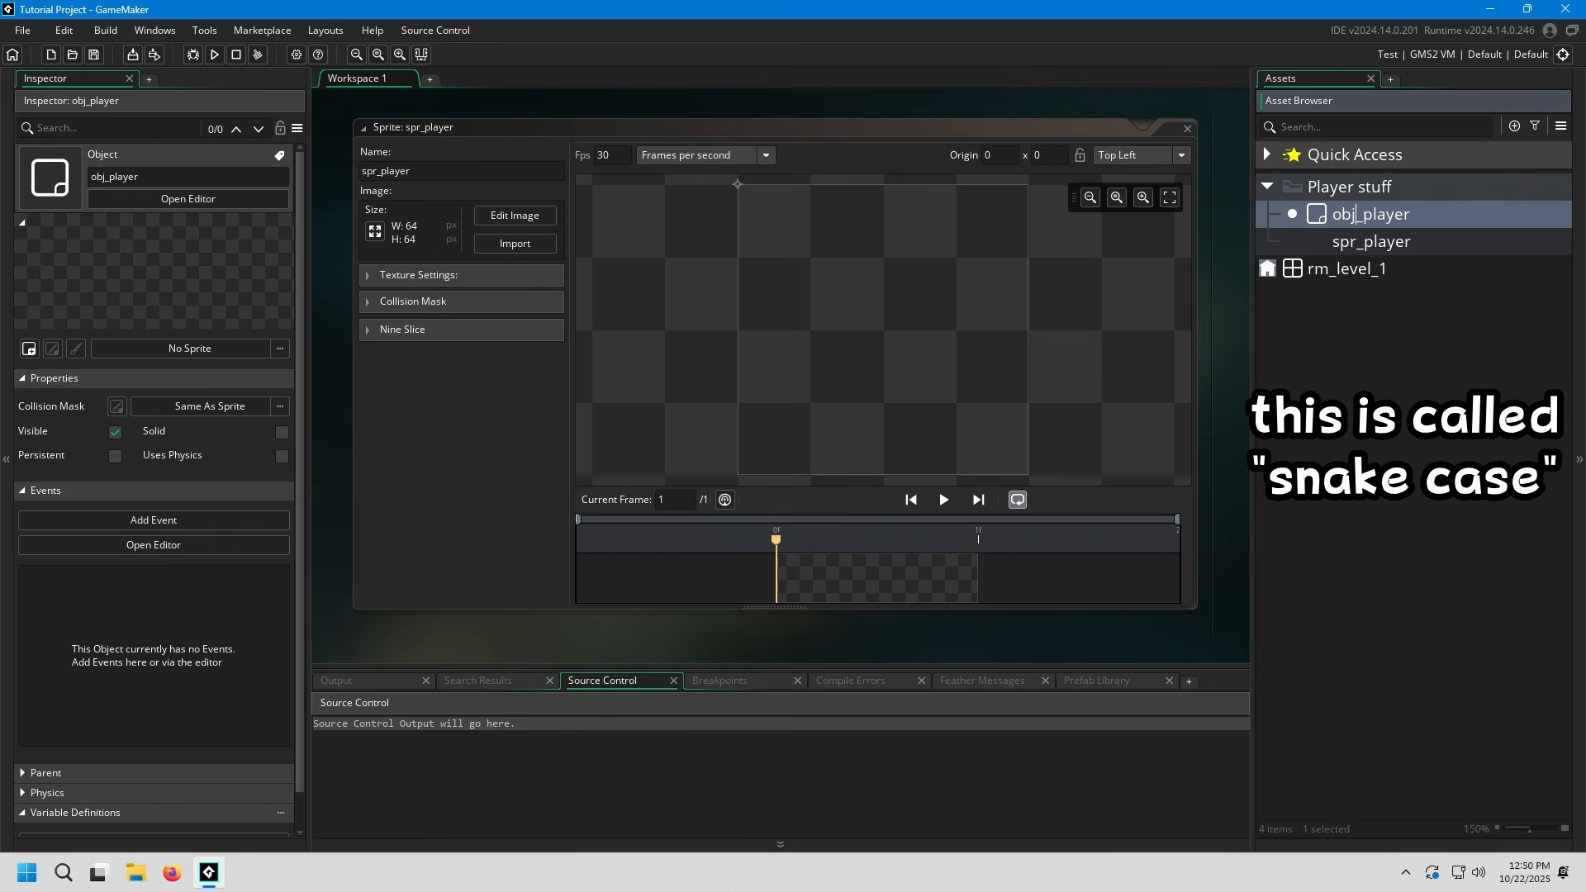
key(Delete)
key(Delete)
text(P)
key(Return)
Rename spr_player in the Player stuff group as sprPlayer
click(1398, 242)
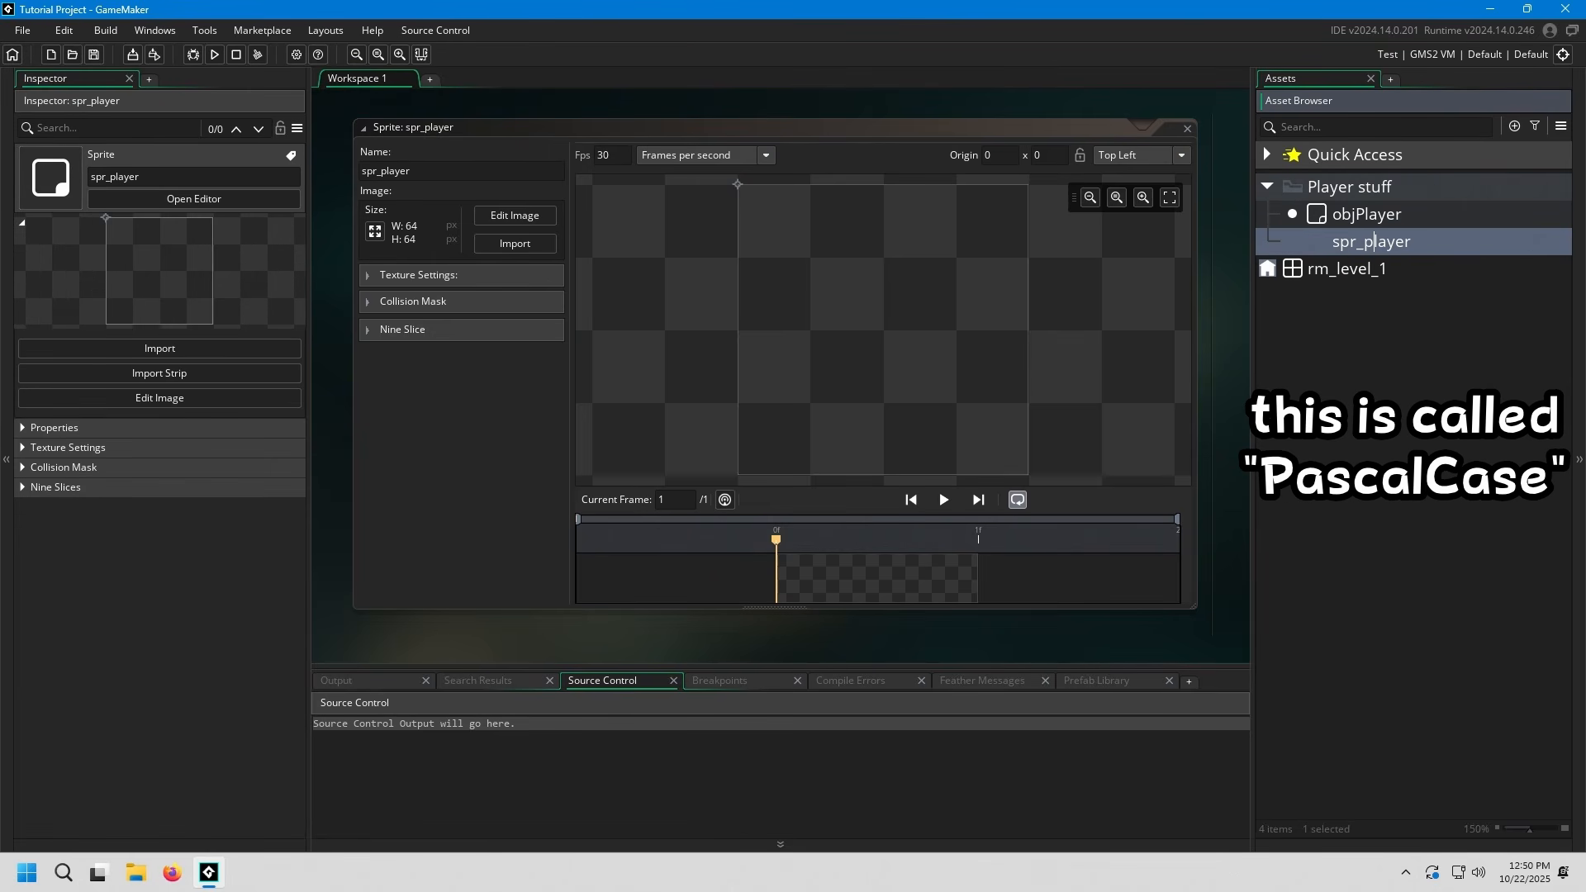
key(BackSpace)
key(BackSpace)
text(P)
key(Return)
Rename the player object back to obj_player
click(1332, 214)
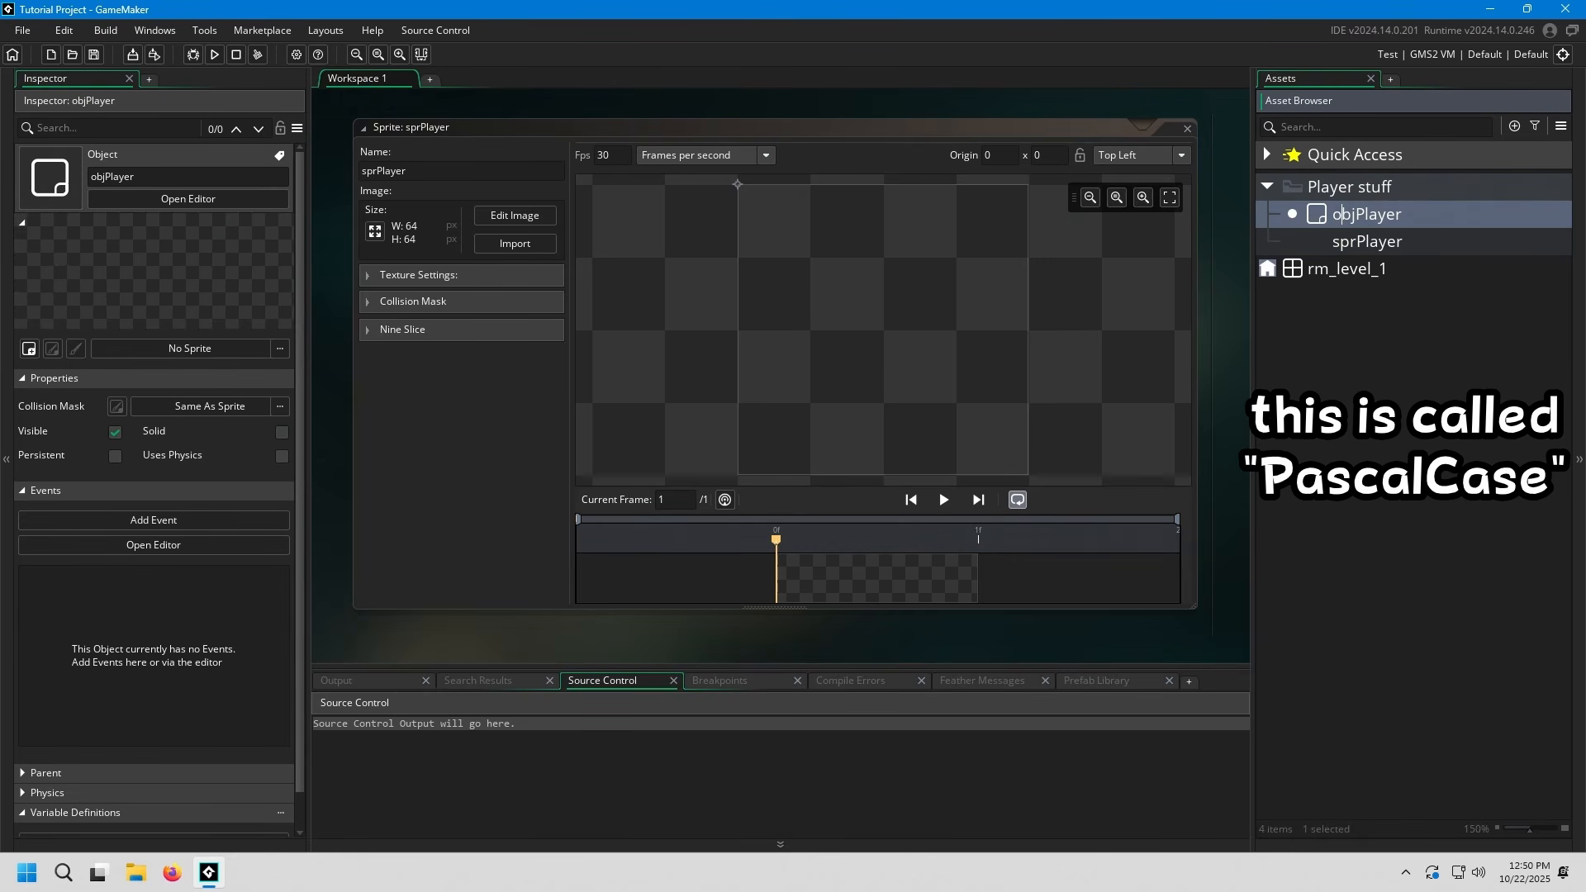
key(BackSpace)
key(BackSpace)
key(Return)
key(F2)
key(Left)
key(Delete)
text(bj_p)
key(Return)
Rename the player sprite back to spr_player and clear the asset selection
click(1349, 241)
key(Delete)
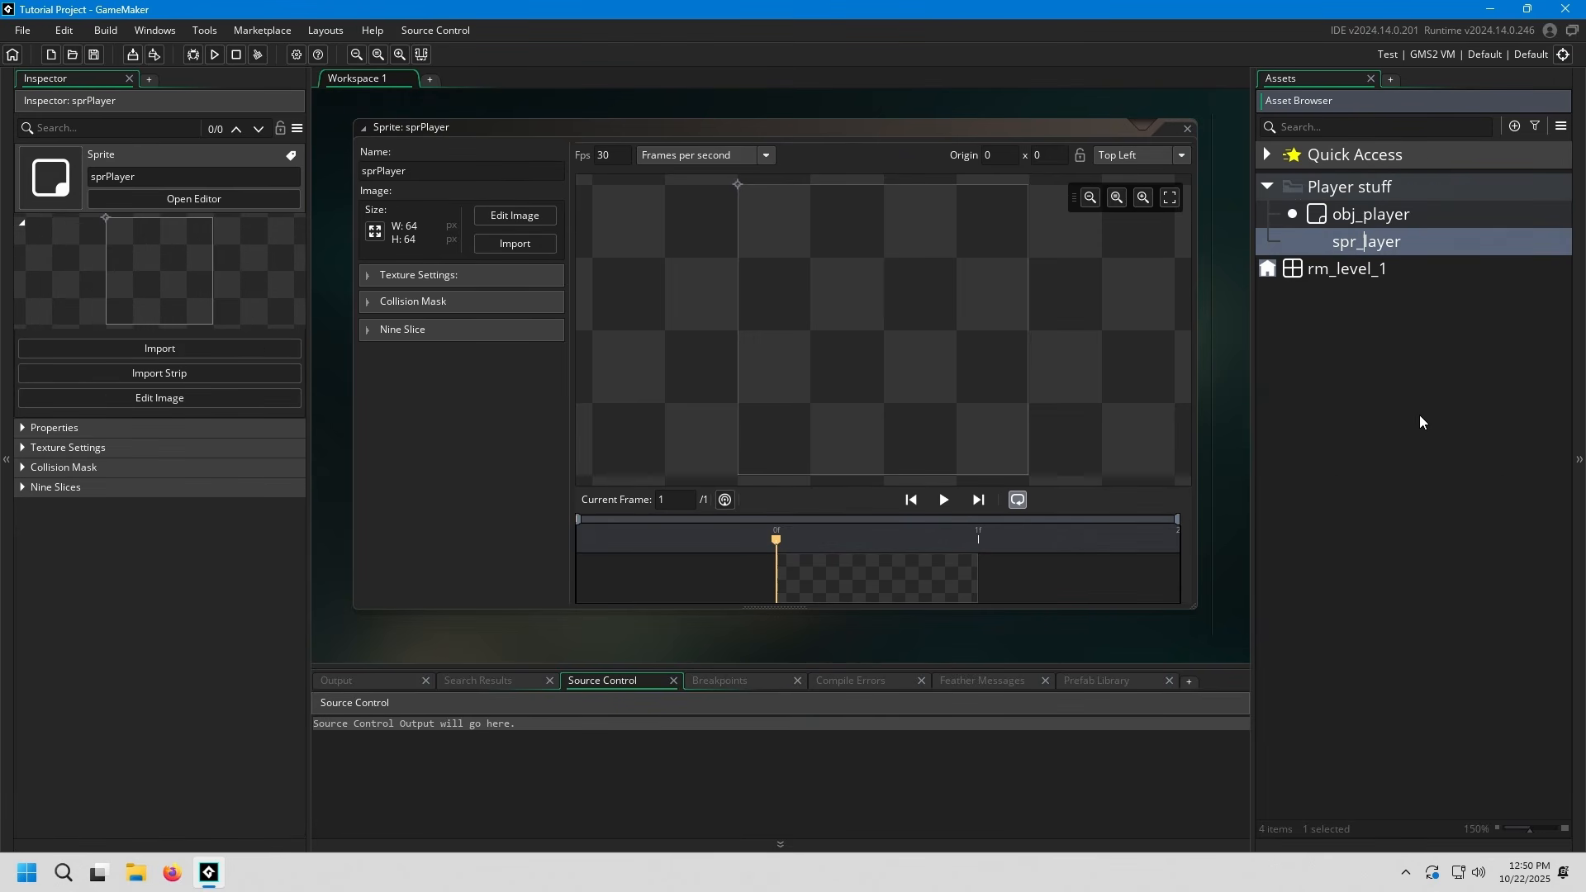
text(_p)
key(Return)
click(1419, 422)
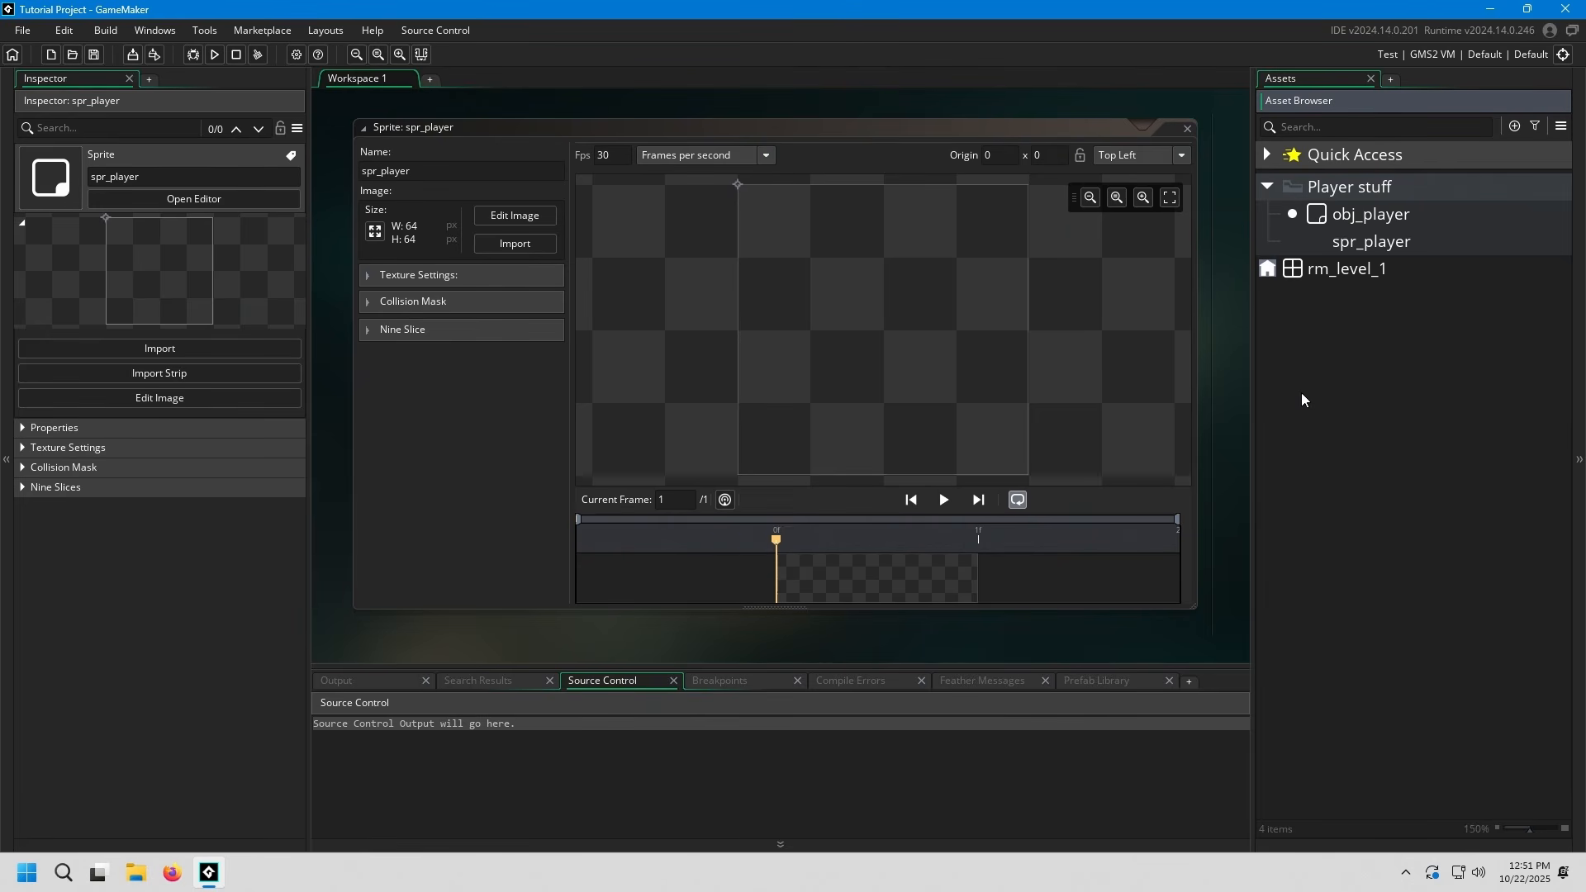
Open the spr_player image for editing and fill its whole canvas with yellow
click(1222, 390)
scroll(1221, 390, up, 5)
scroll(1025, 417, down, 5)
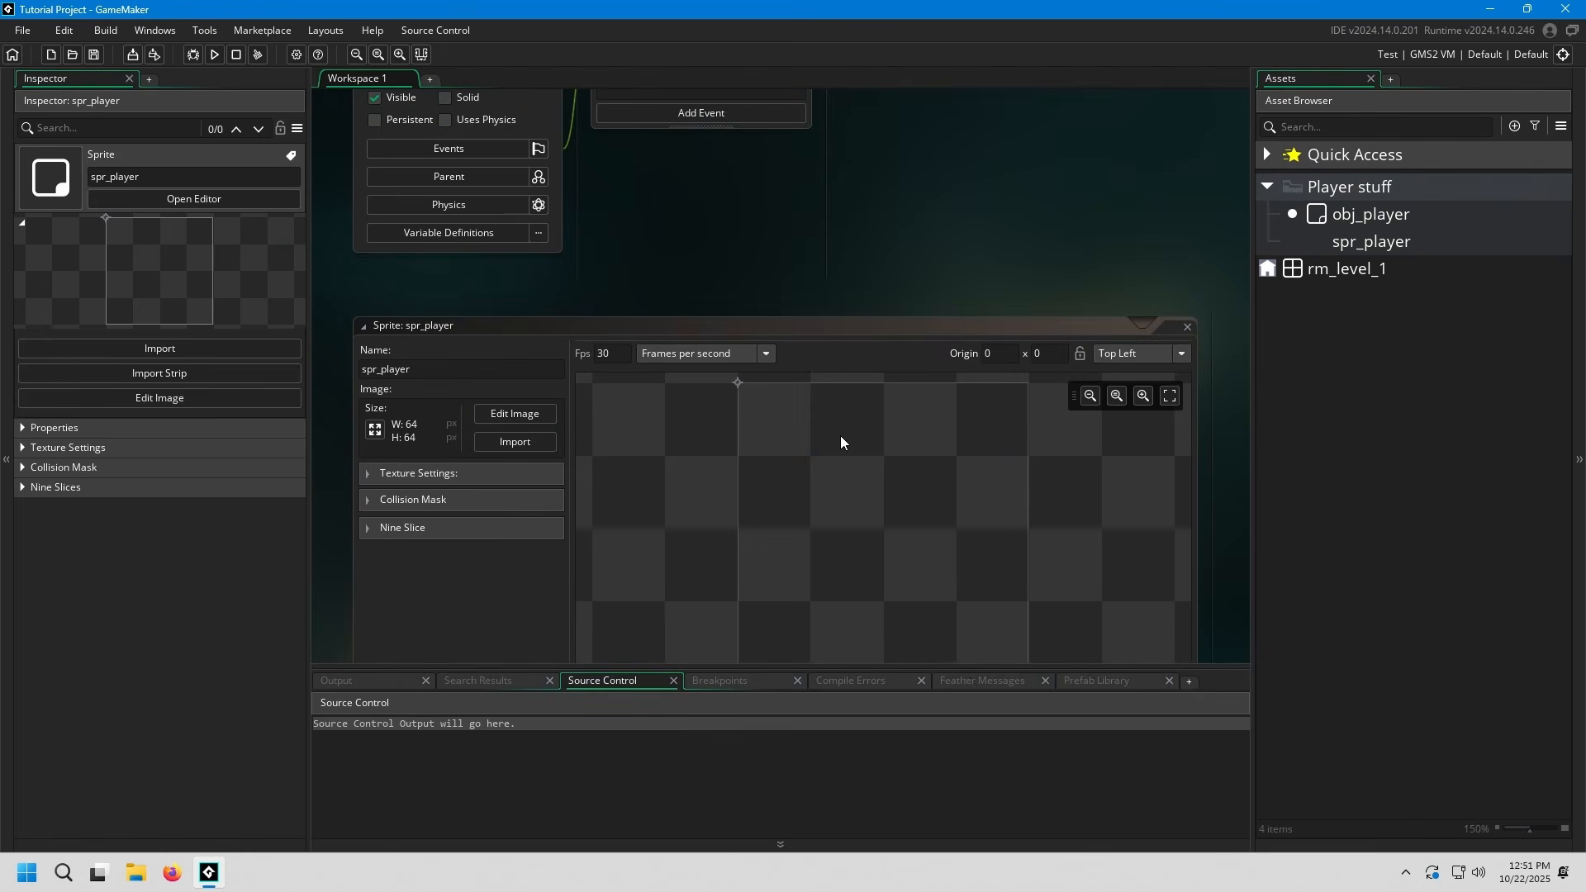
scroll(341, 444, up, 1)
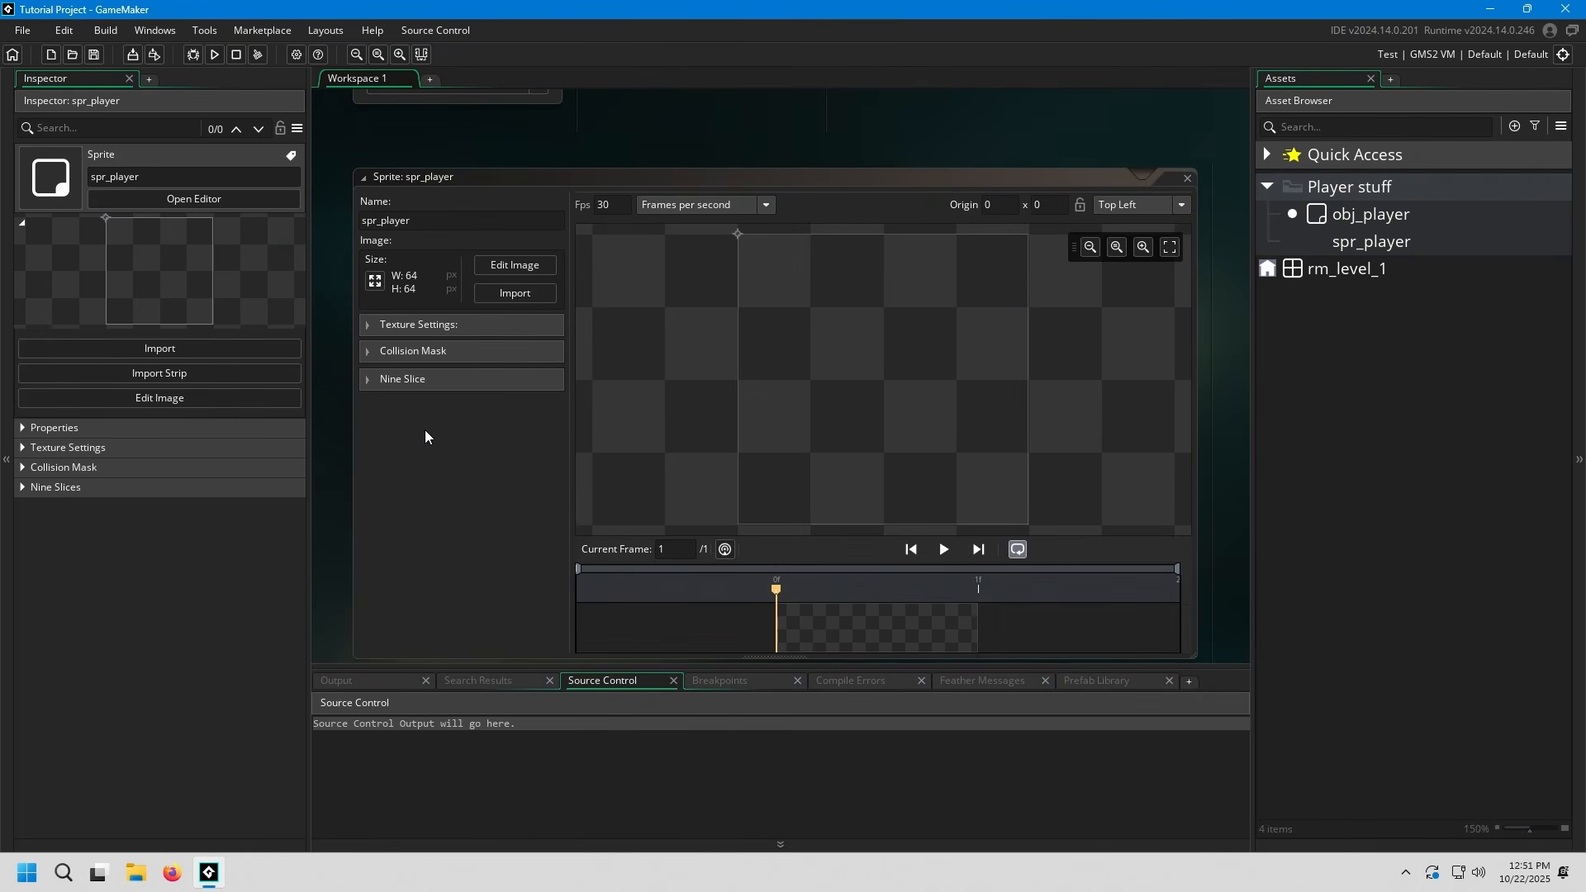
scroll(347, 431, down, 1)
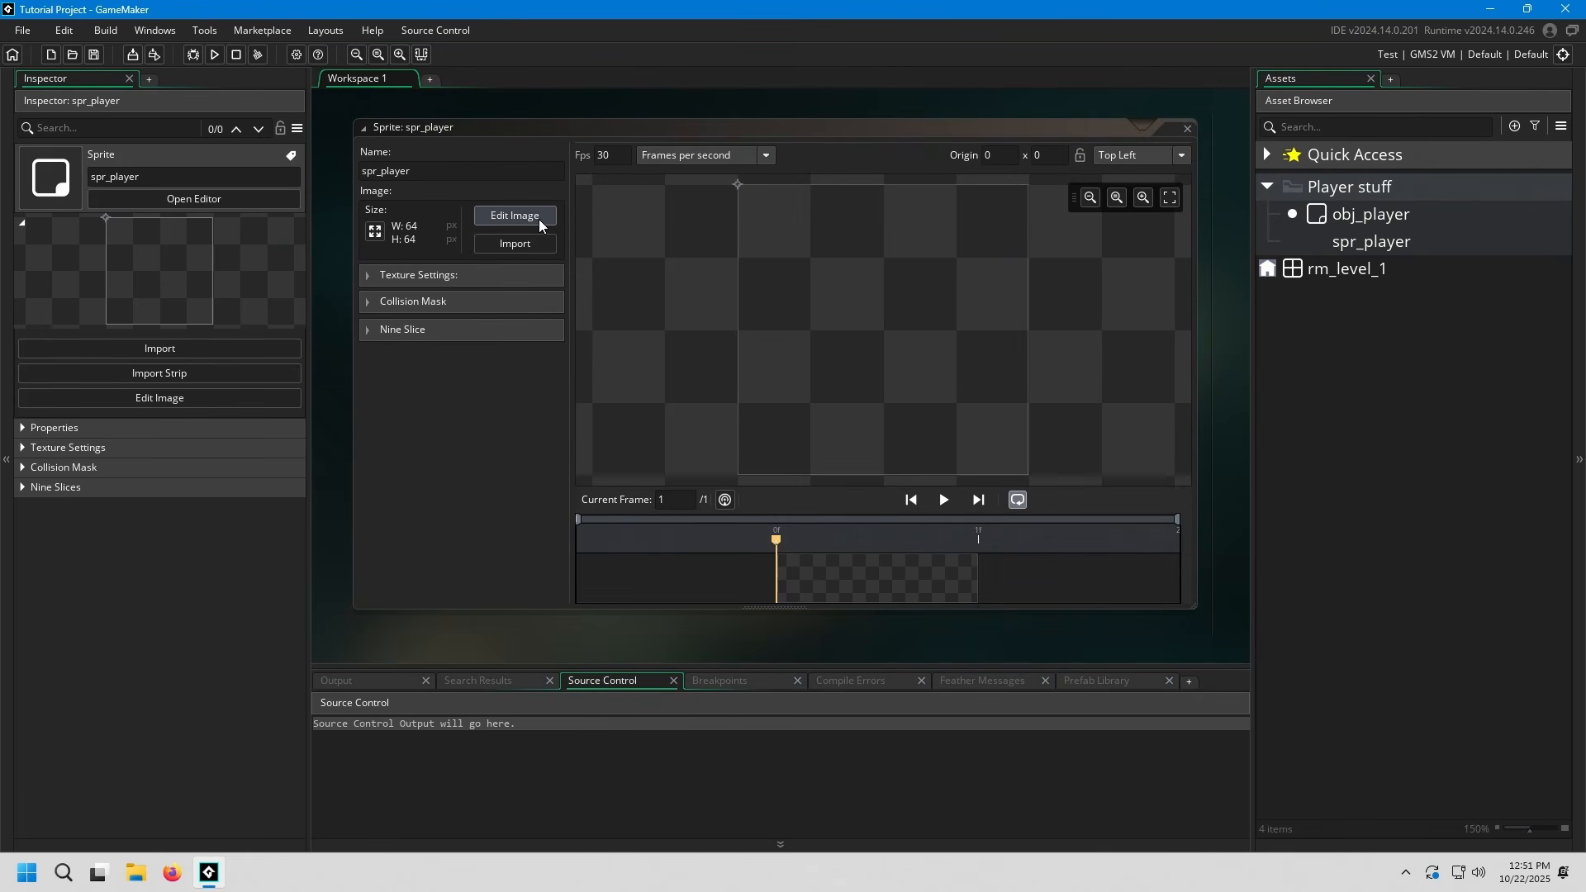
click(517, 214)
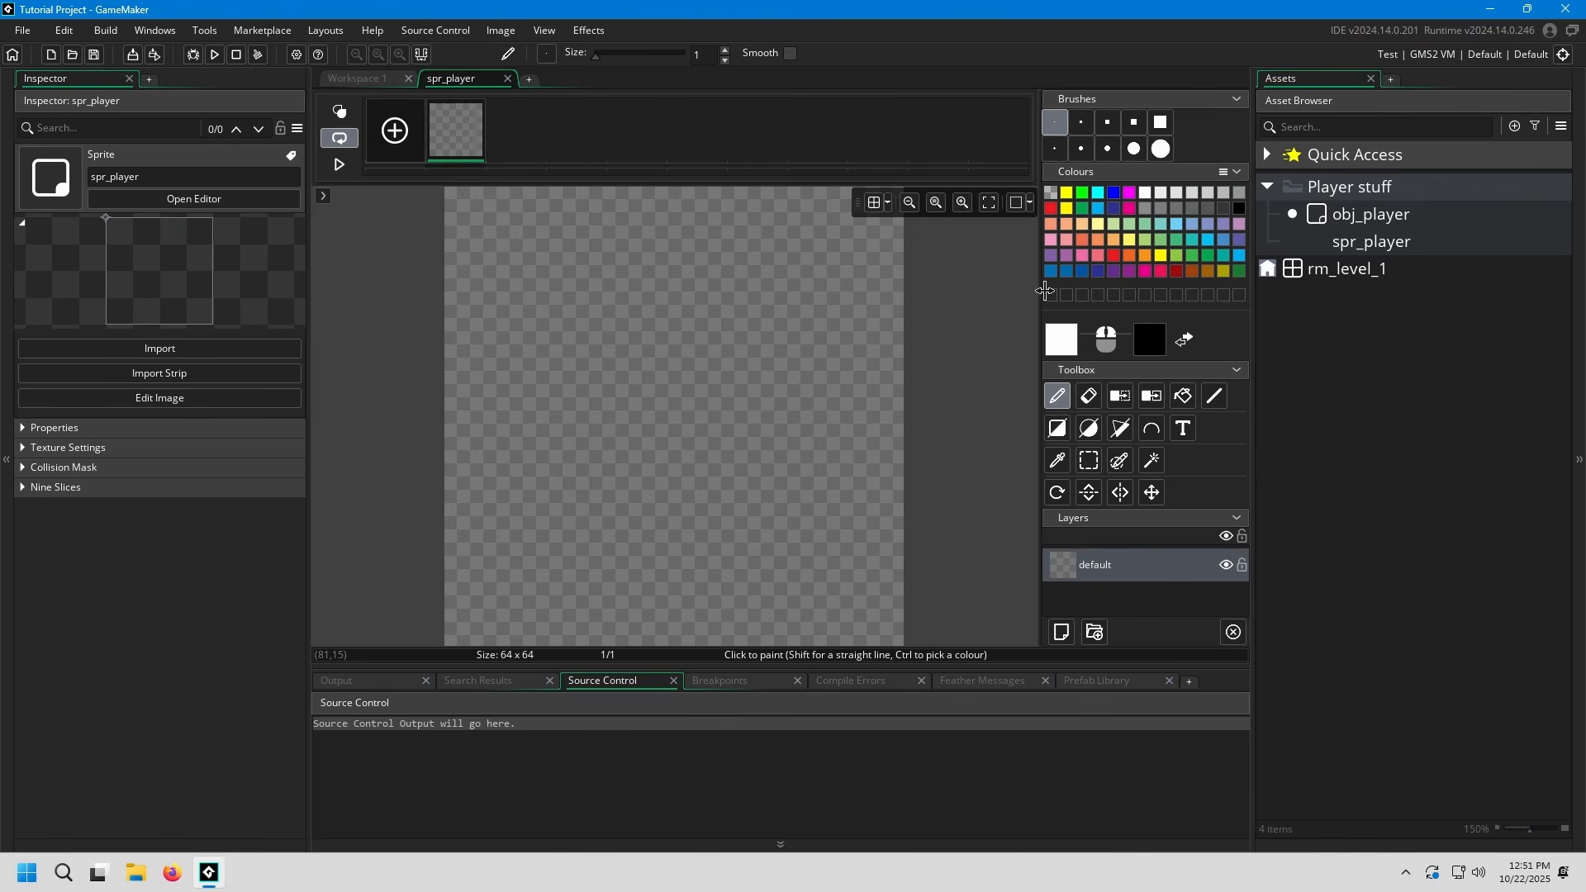
click(1161, 256)
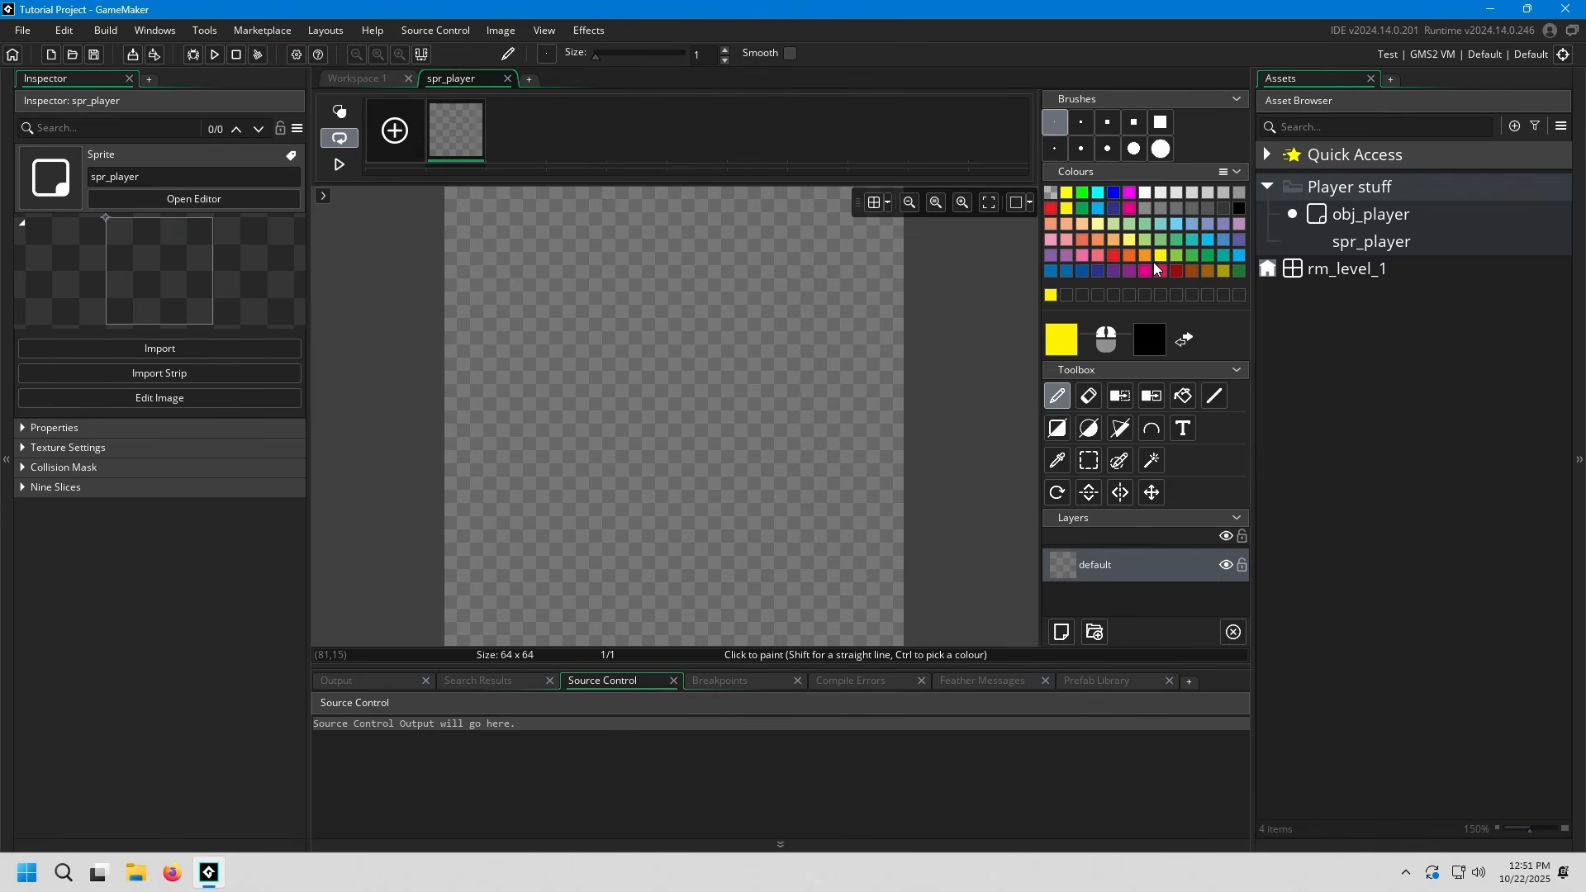
click(1182, 397)
click(784, 377)
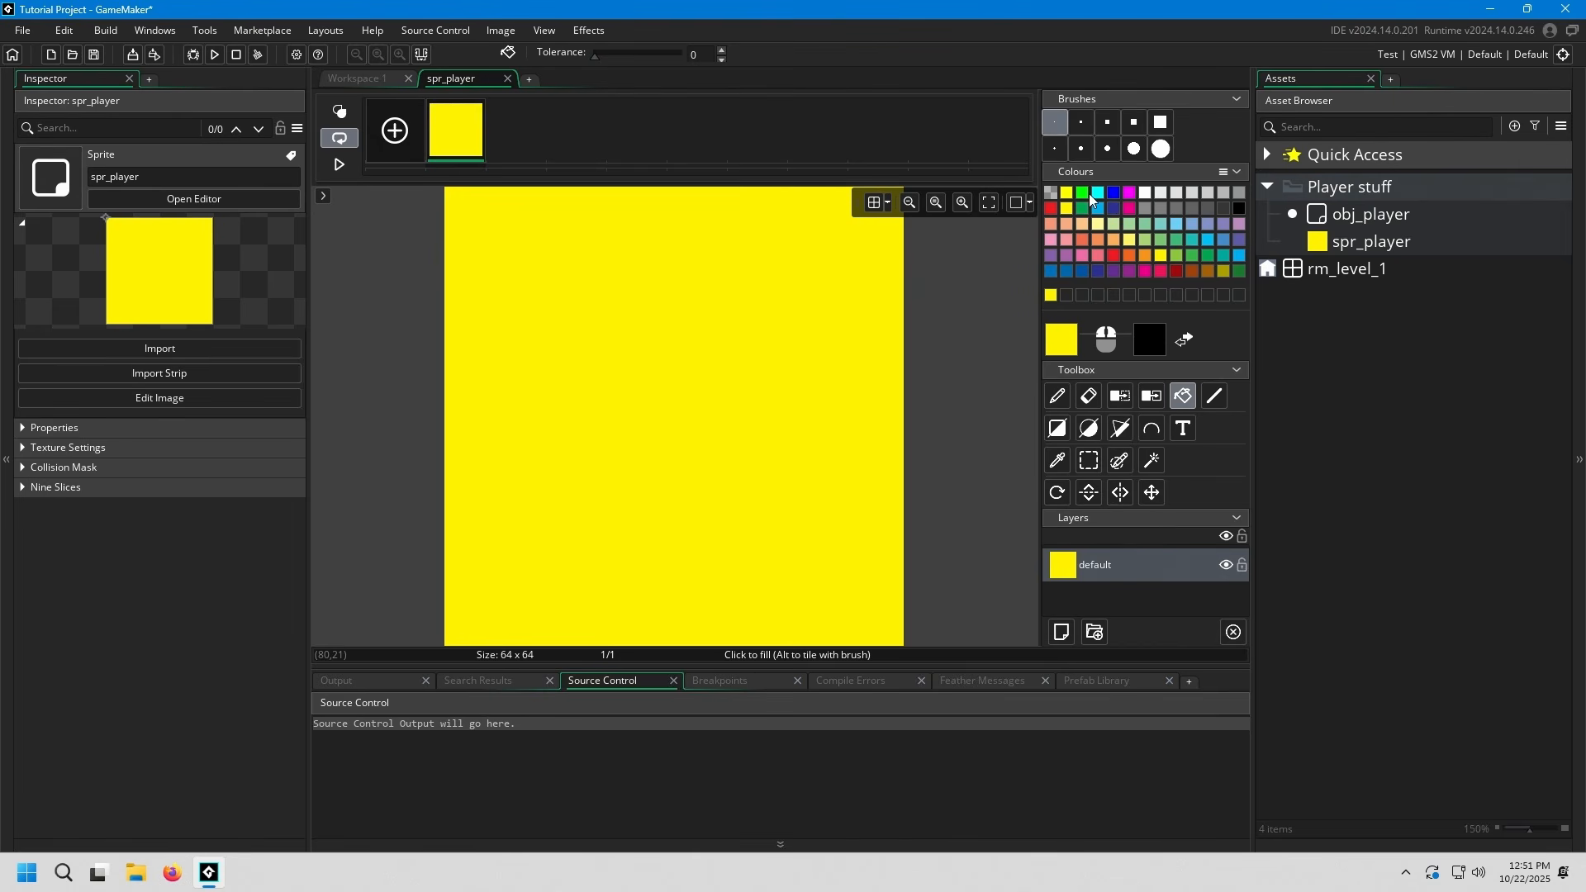
Draw two slanted eyes and a frowning mouth in black with the size 3 brush, save the project and close the image editor
click(1058, 152)
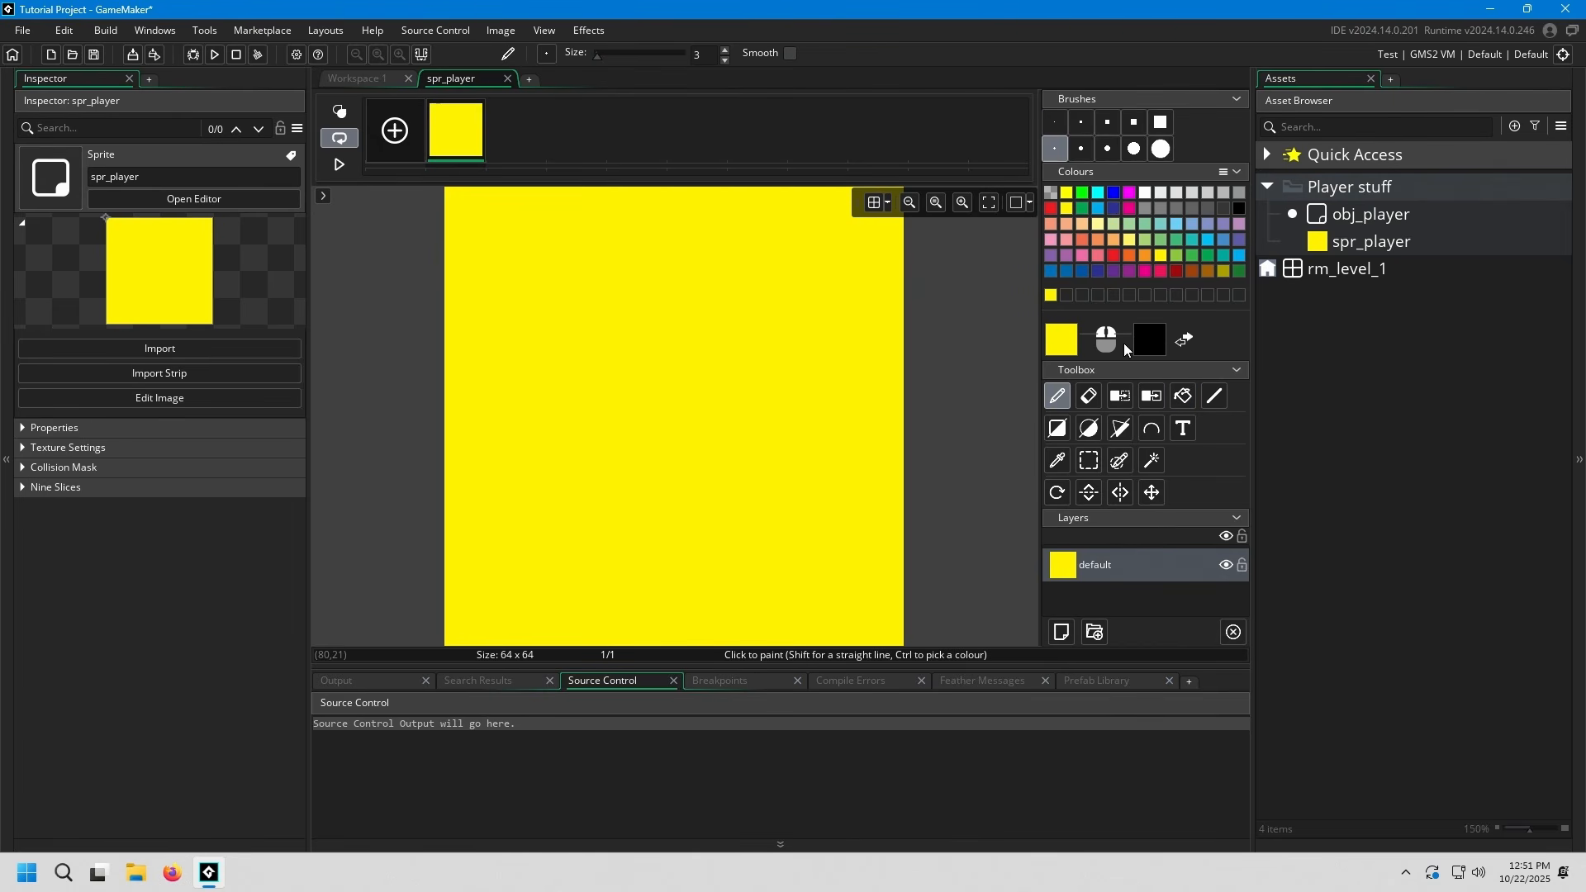
click(1239, 209)
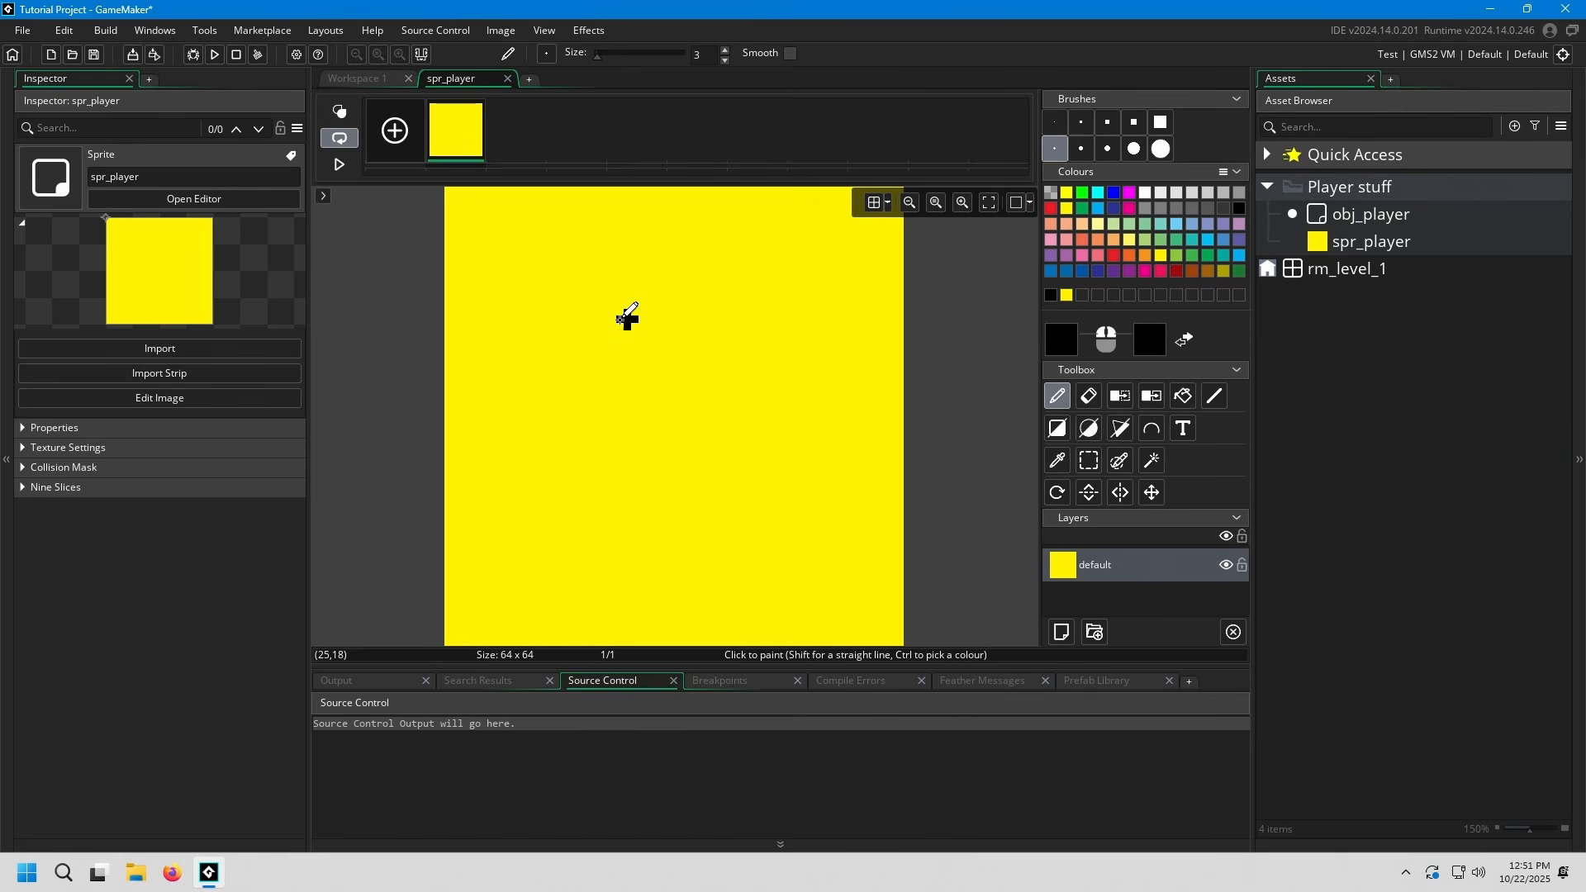
drag(591, 279, 630, 408)
drag(698, 279, 751, 408)
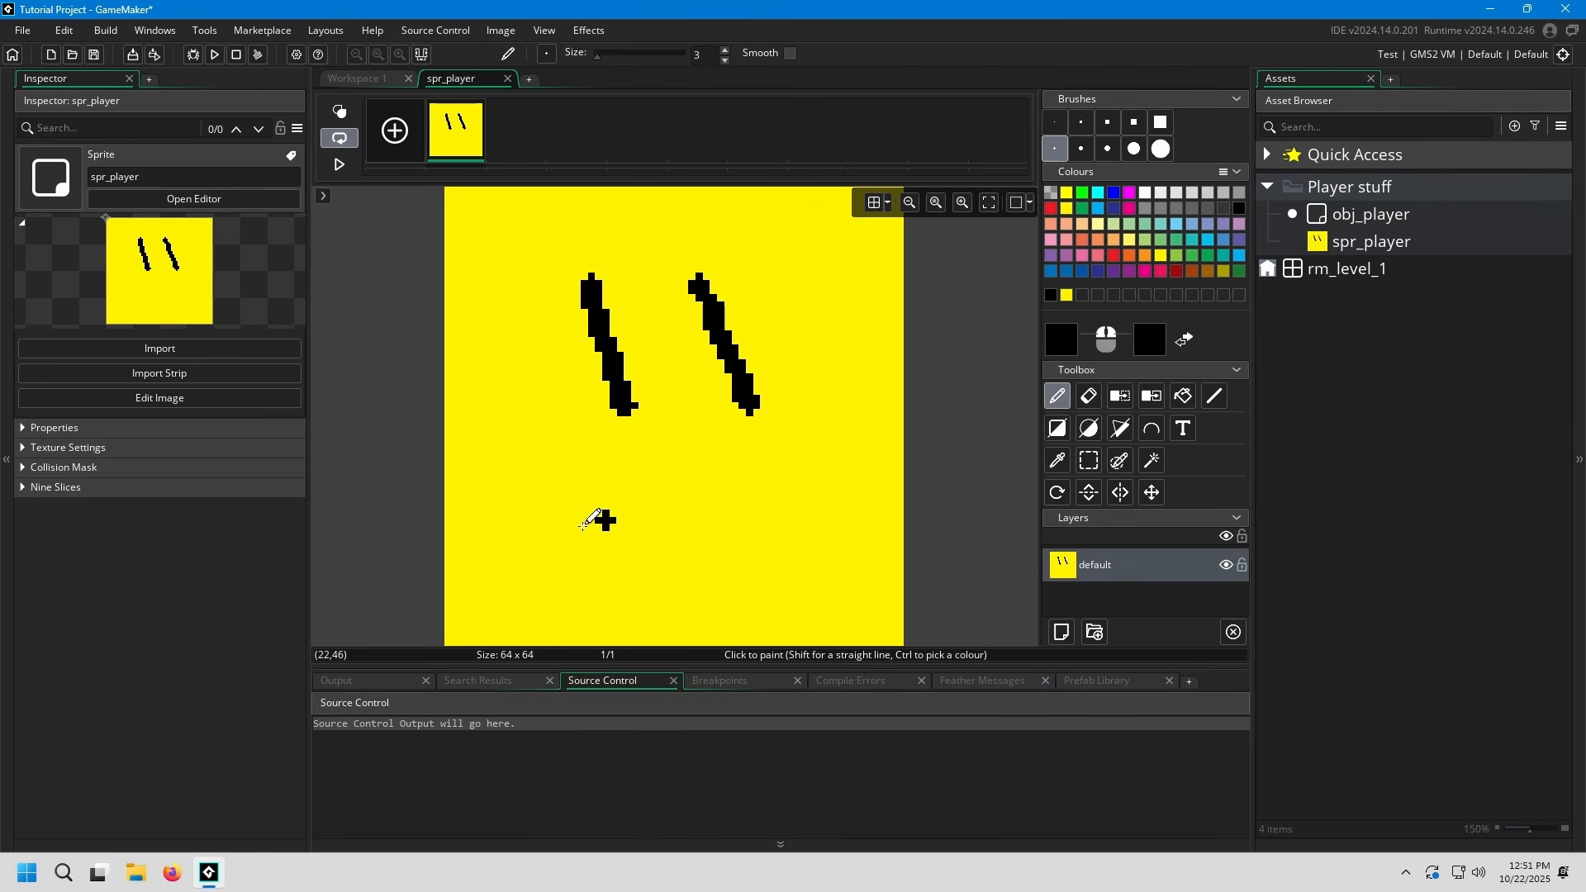
mouse_move(532, 562)
mouse_down()
mouse_move(641, 468)
mouse_move(830, 542)
mouse_up()
key(ctrl+s)
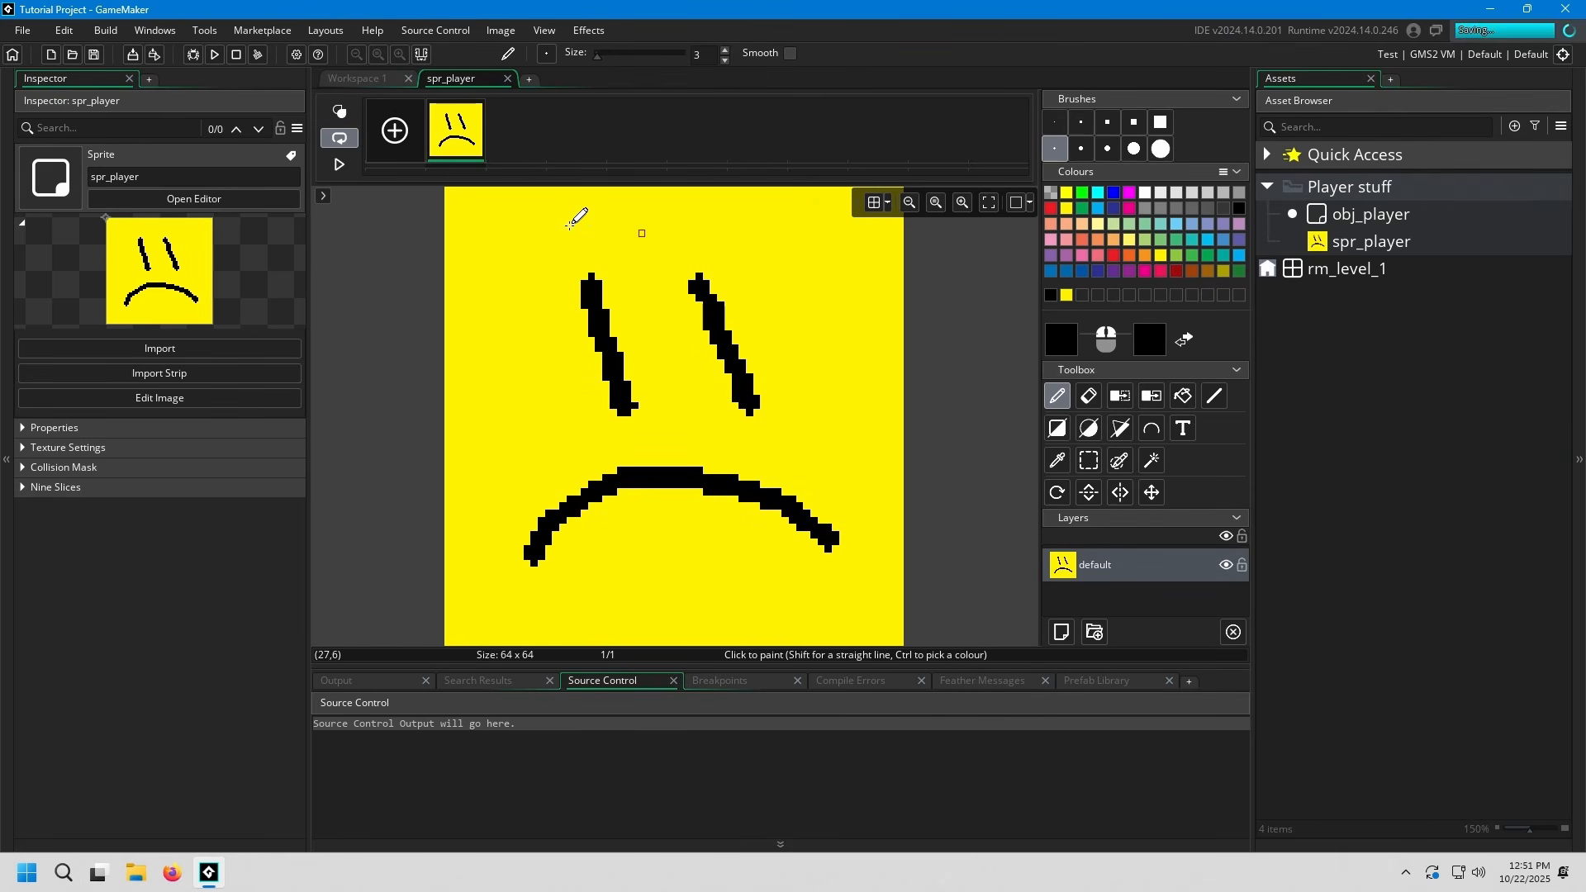
middle_click(480, 83)
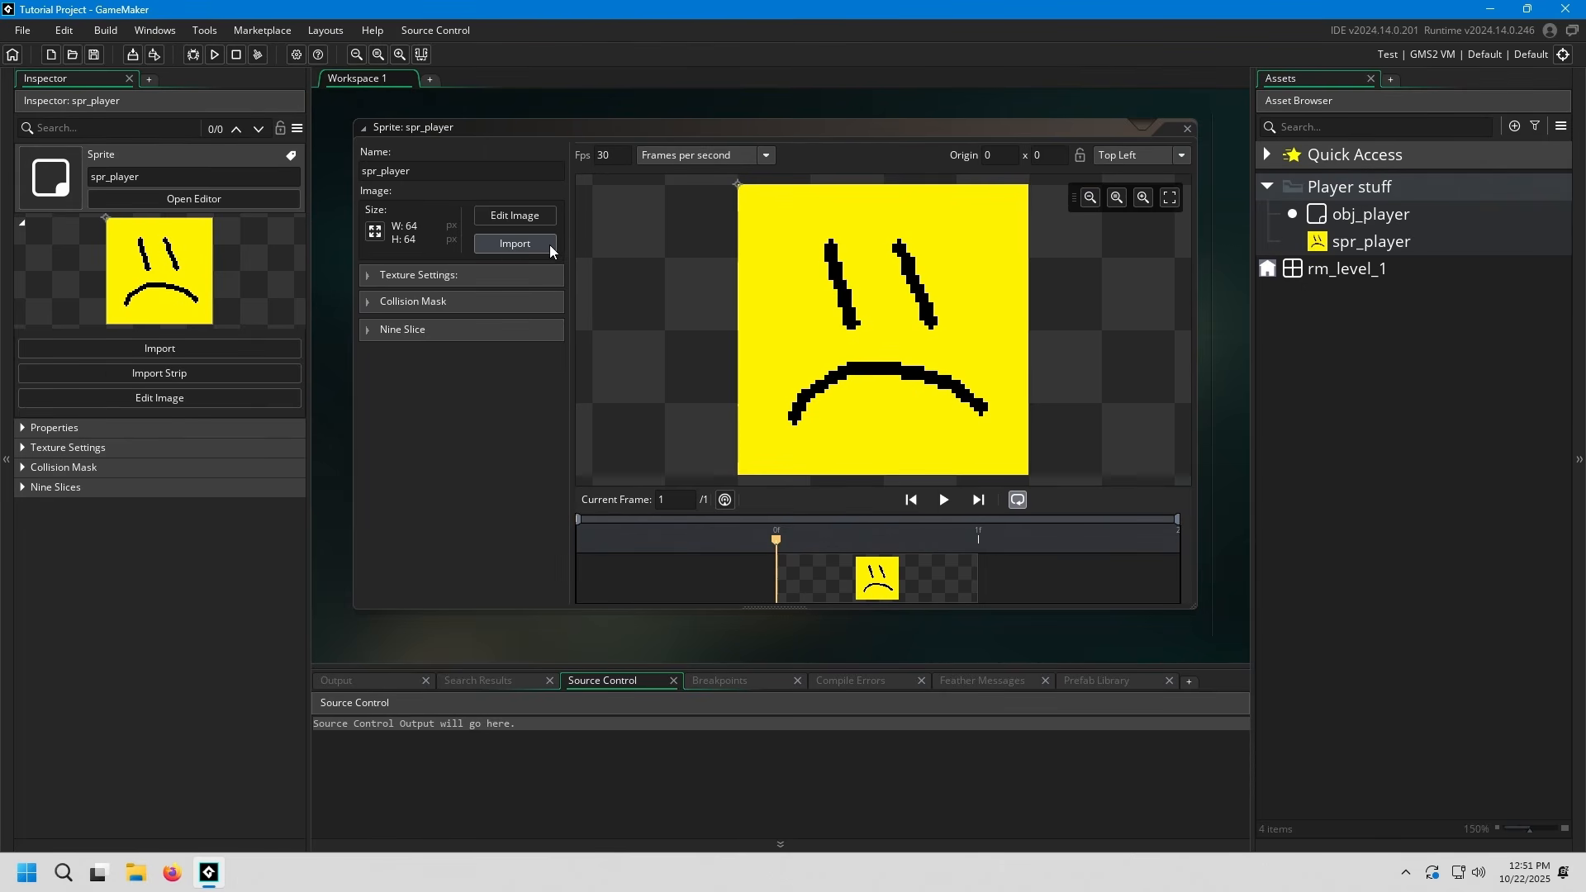
click(528, 243)
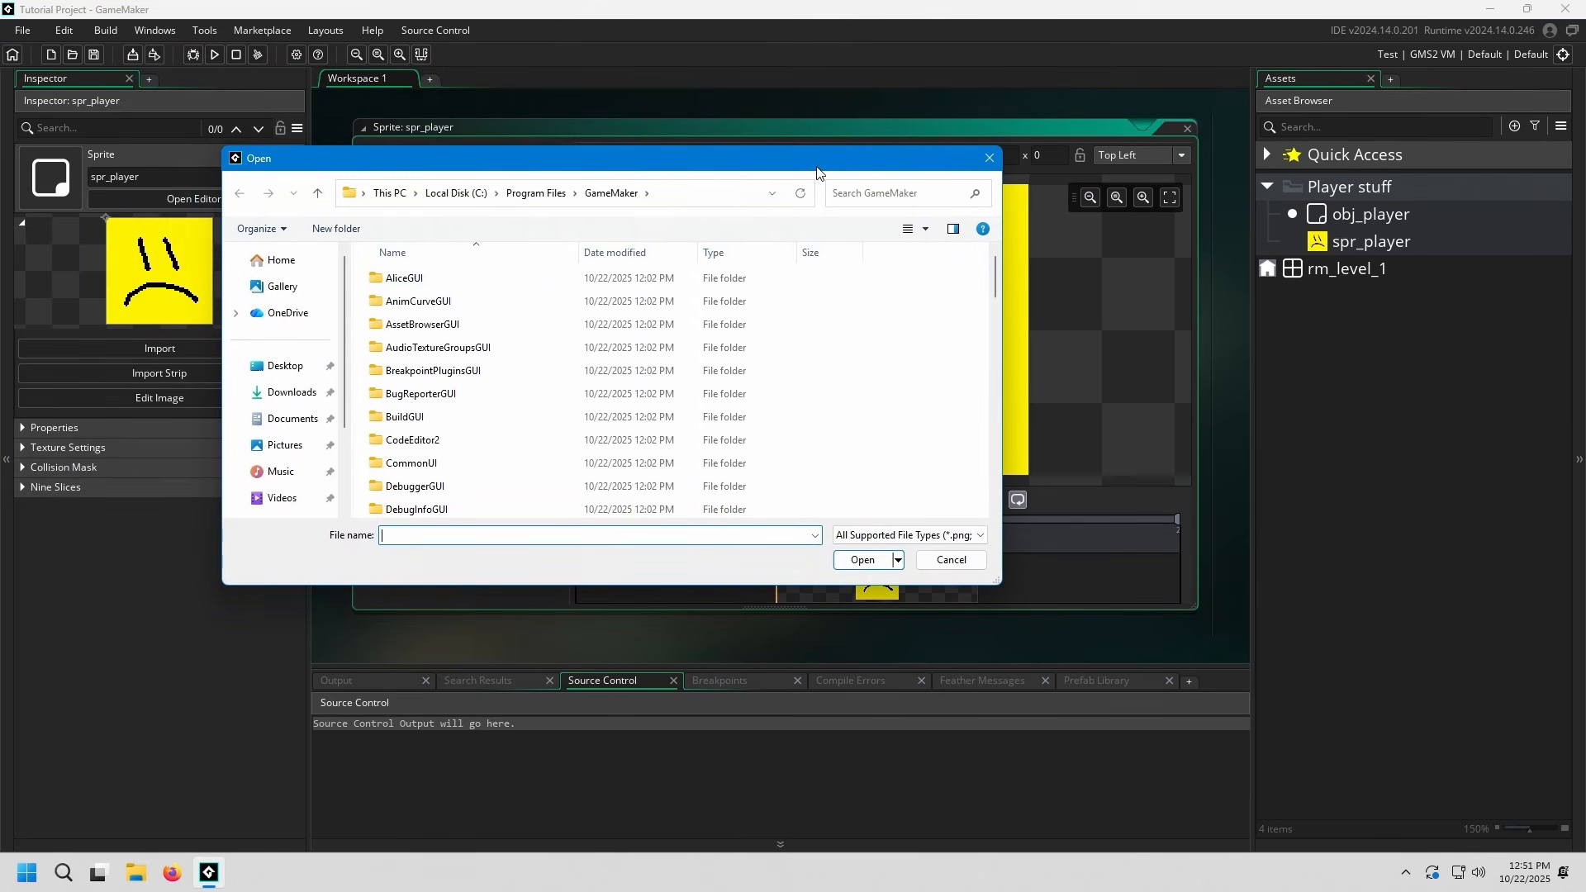
click(988, 158)
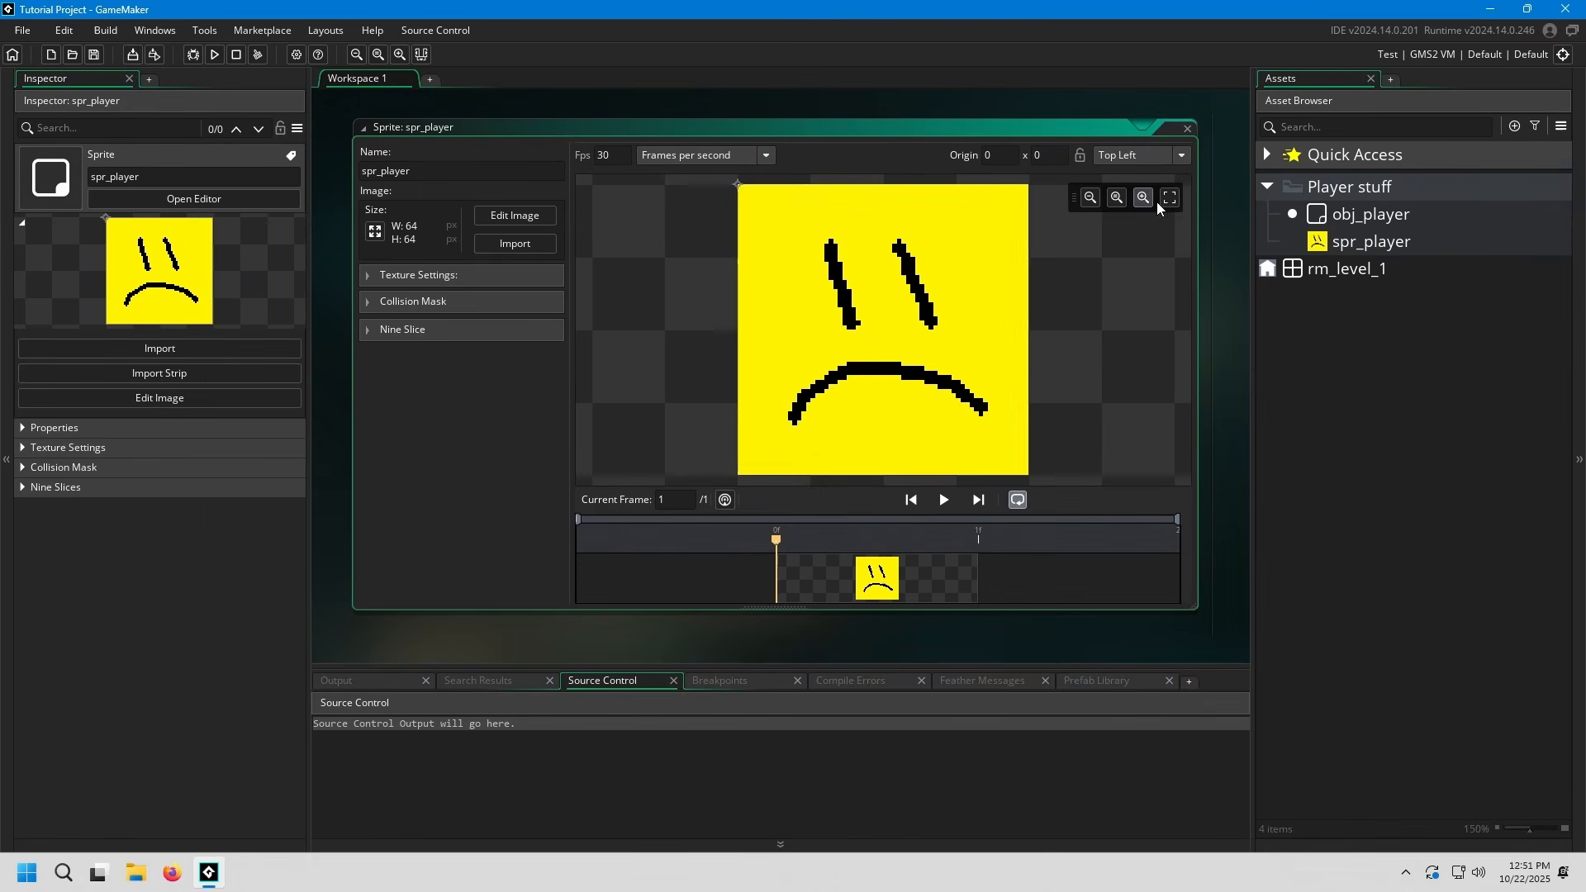
click(1489, 9)
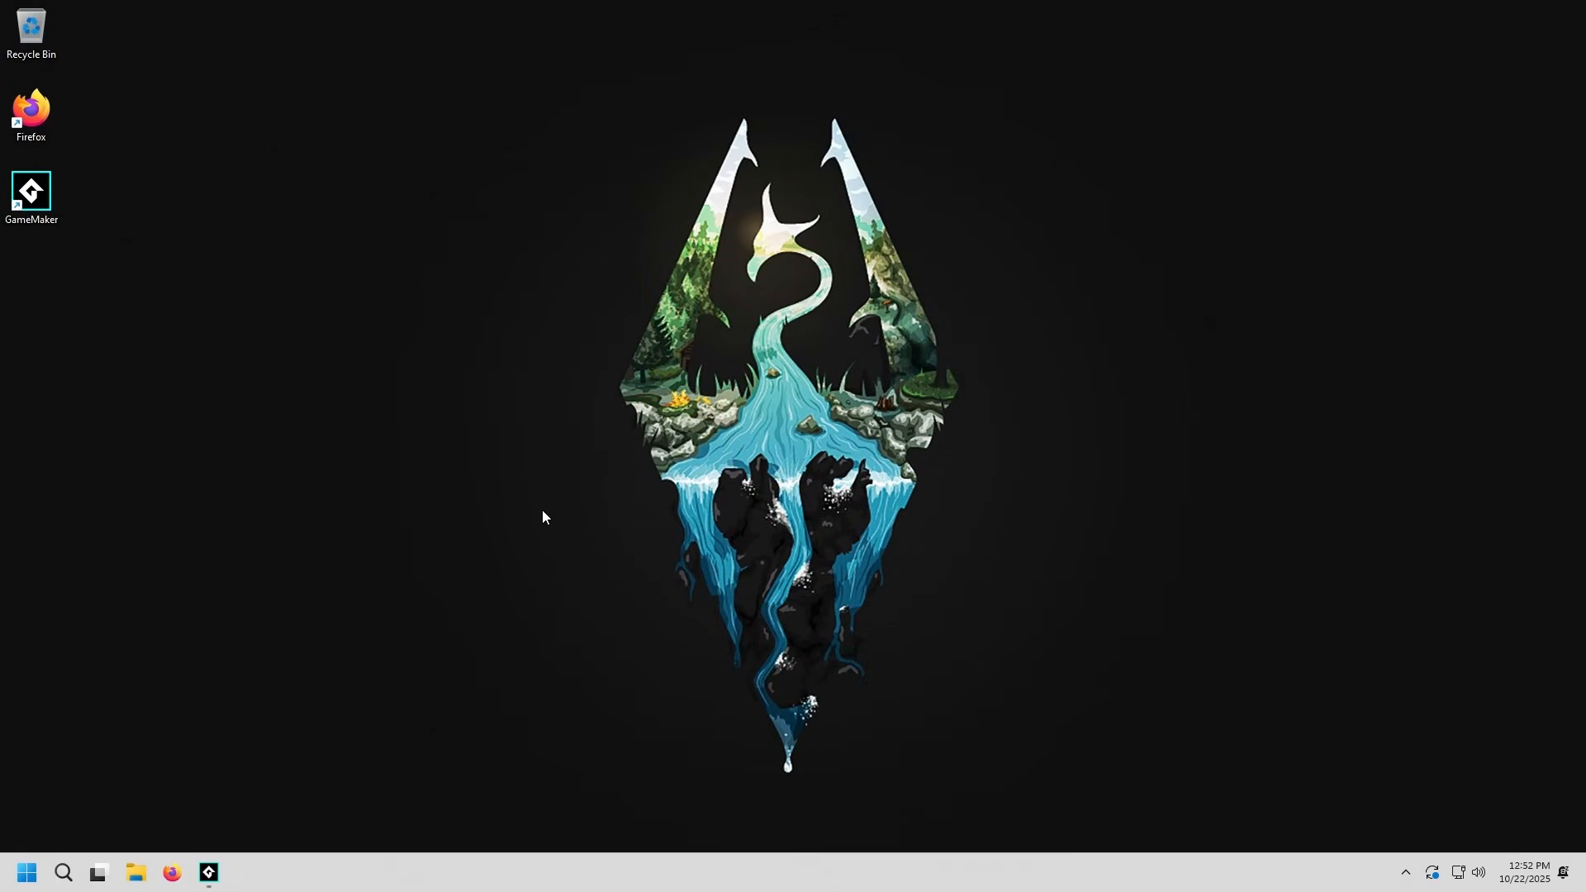
click(209, 872)
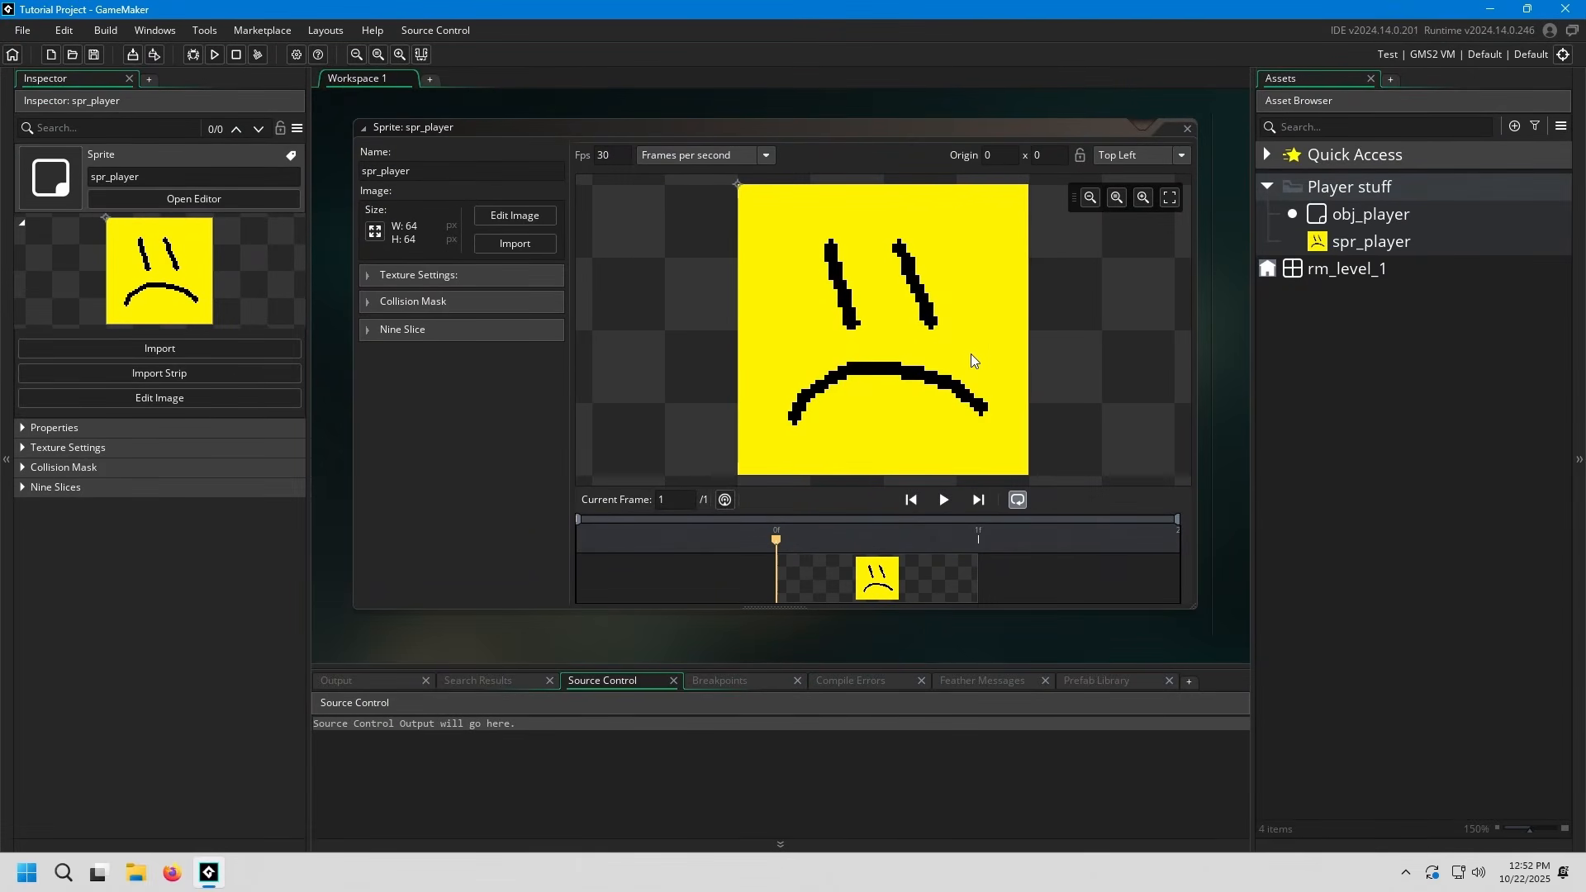
Close the spr_player sprite editor and assign spr_player as the sprite of obj_player
scroll(970, 354, down, 3)
click(1186, 129)
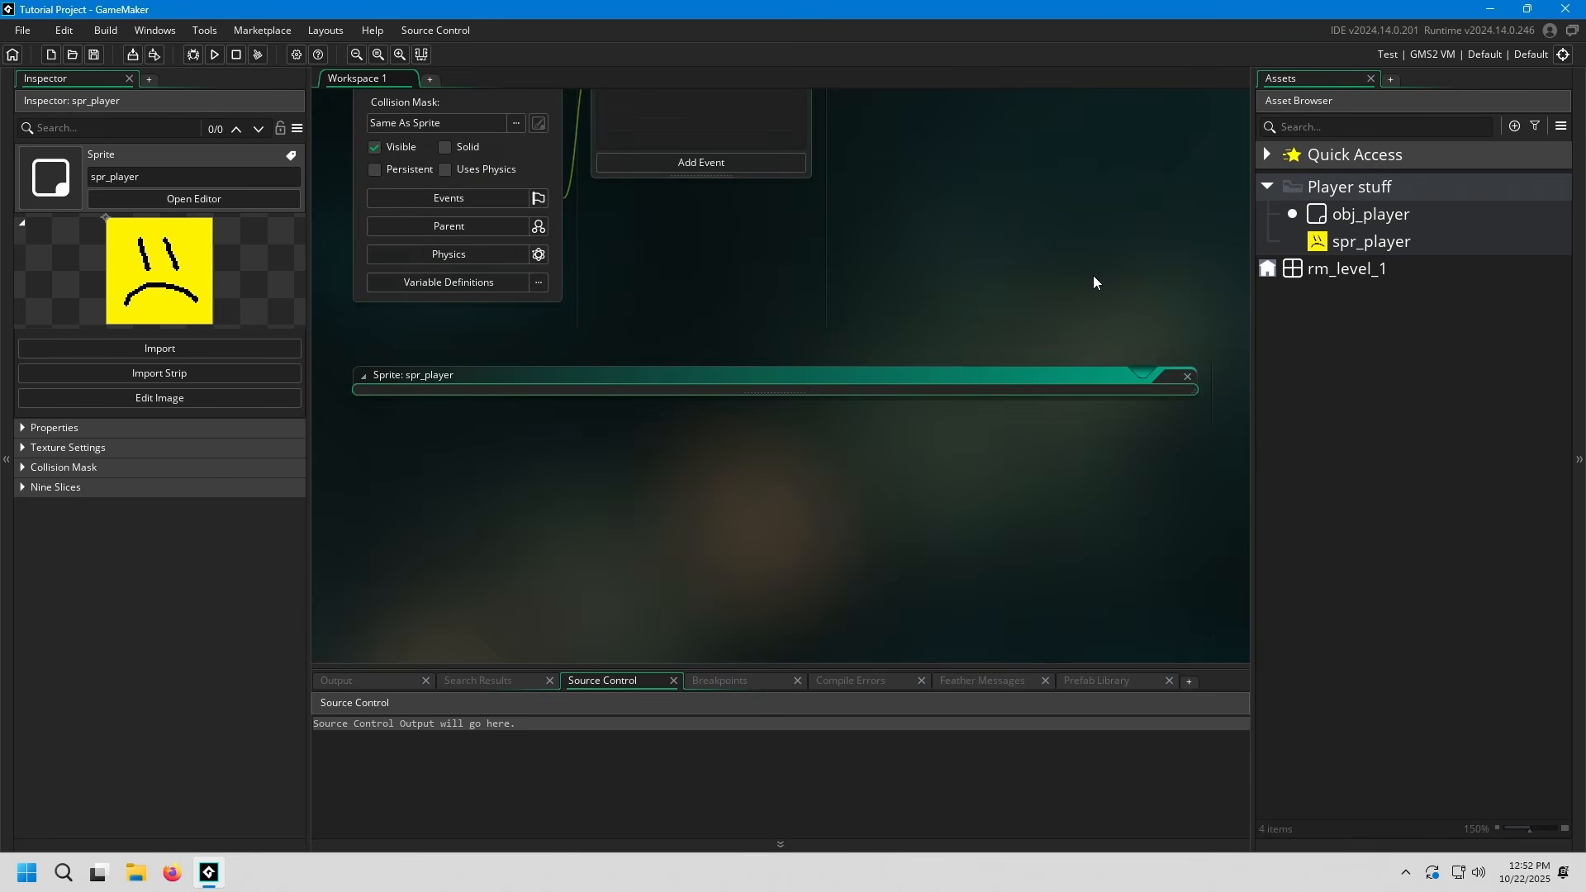
click(1375, 246)
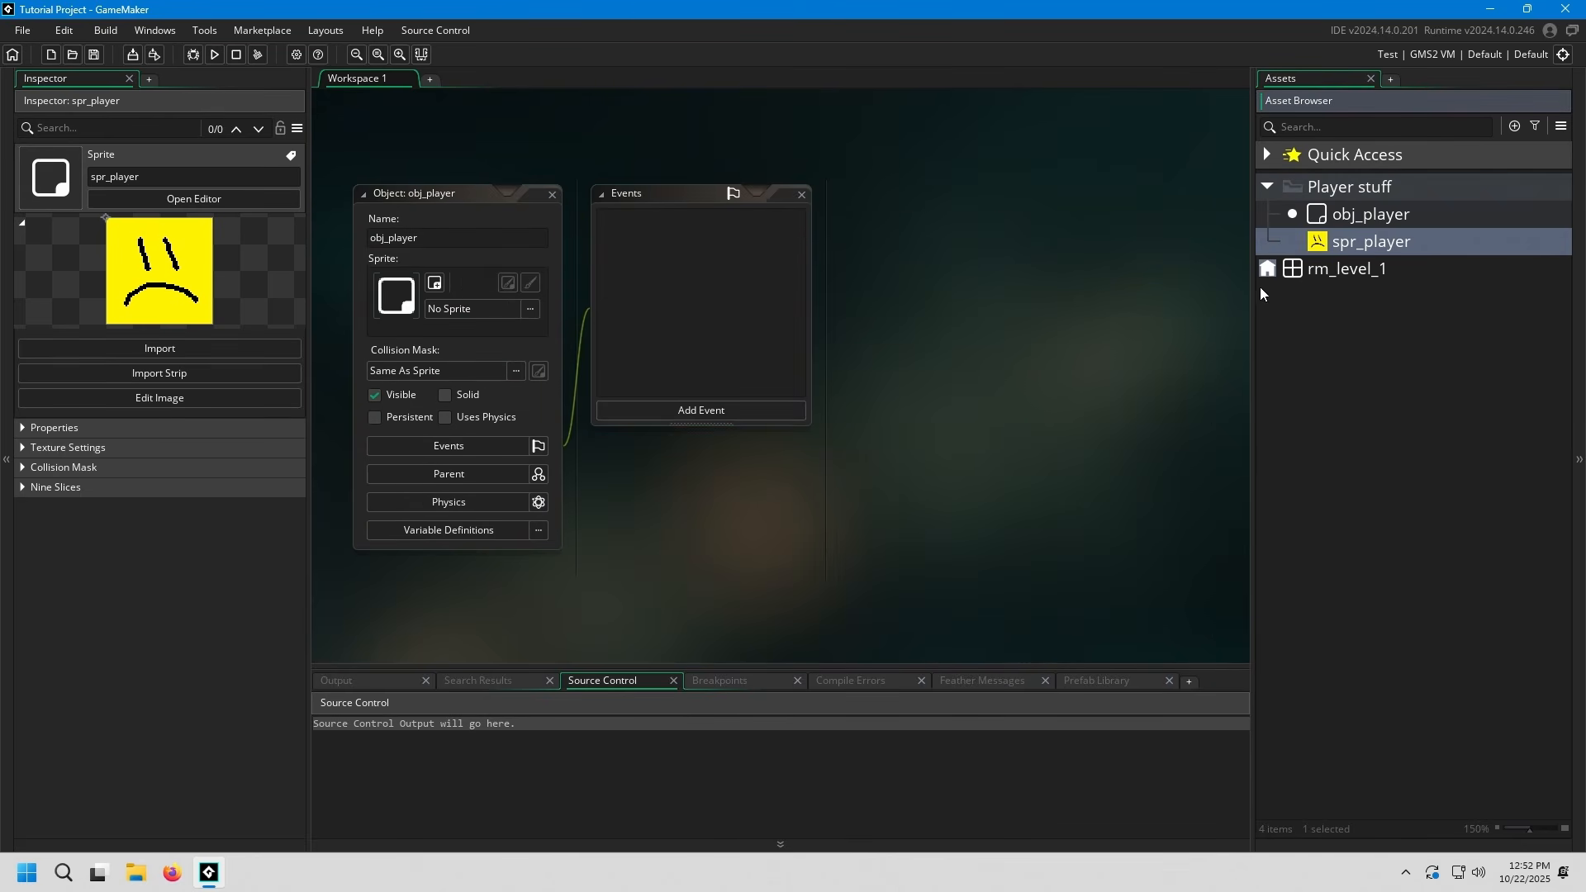
middle_drag(1047, 373, 1062, 326)
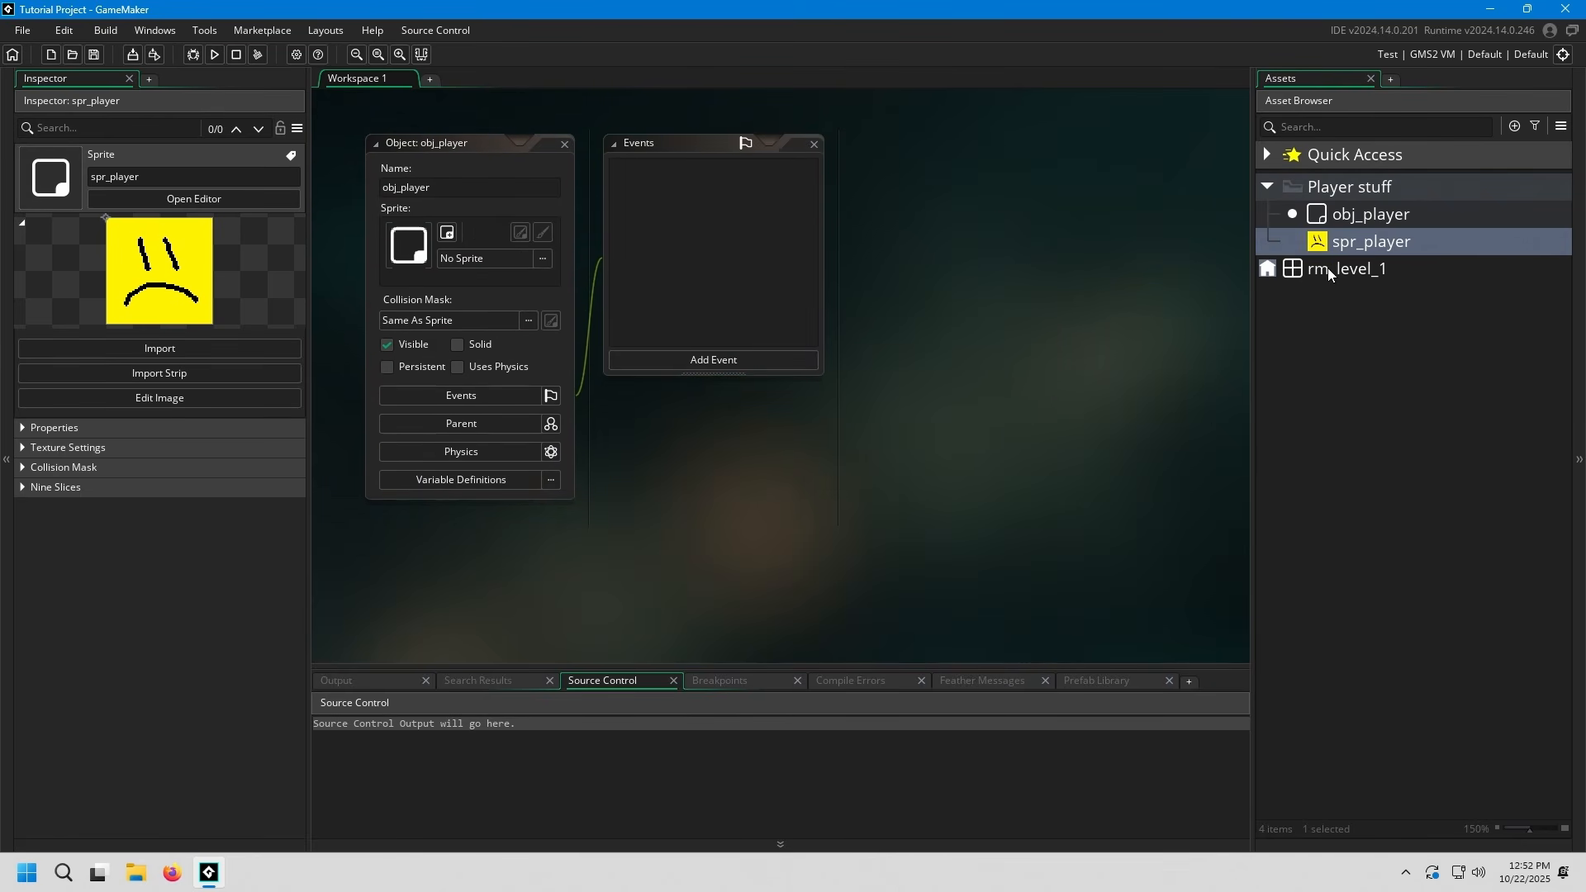
drag(1379, 246, 497, 253)
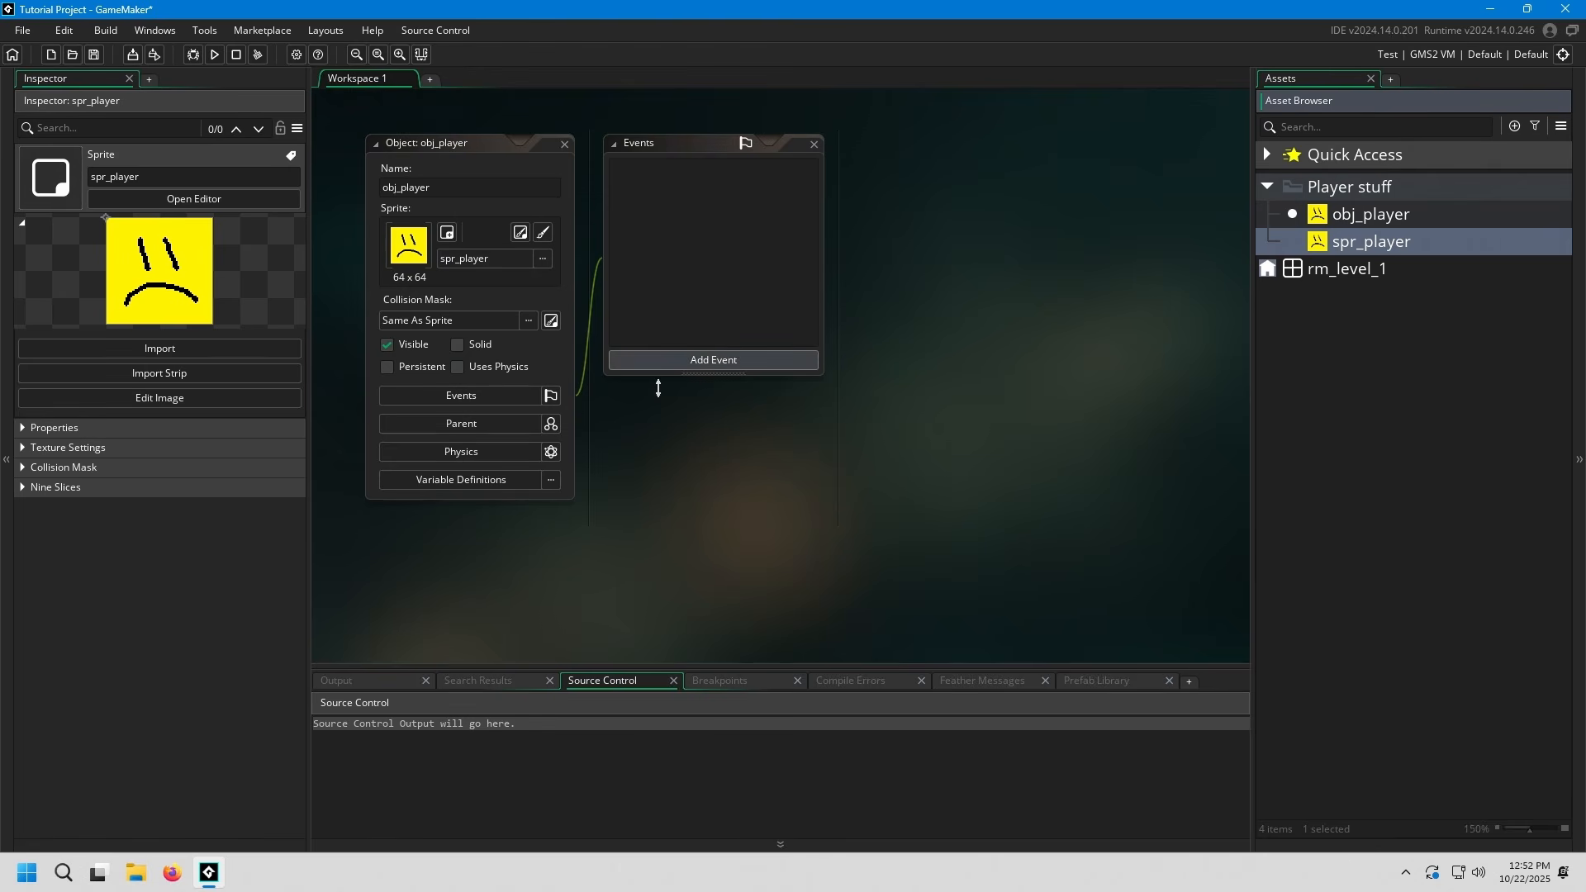
middle_drag(658, 389, 725, 464)
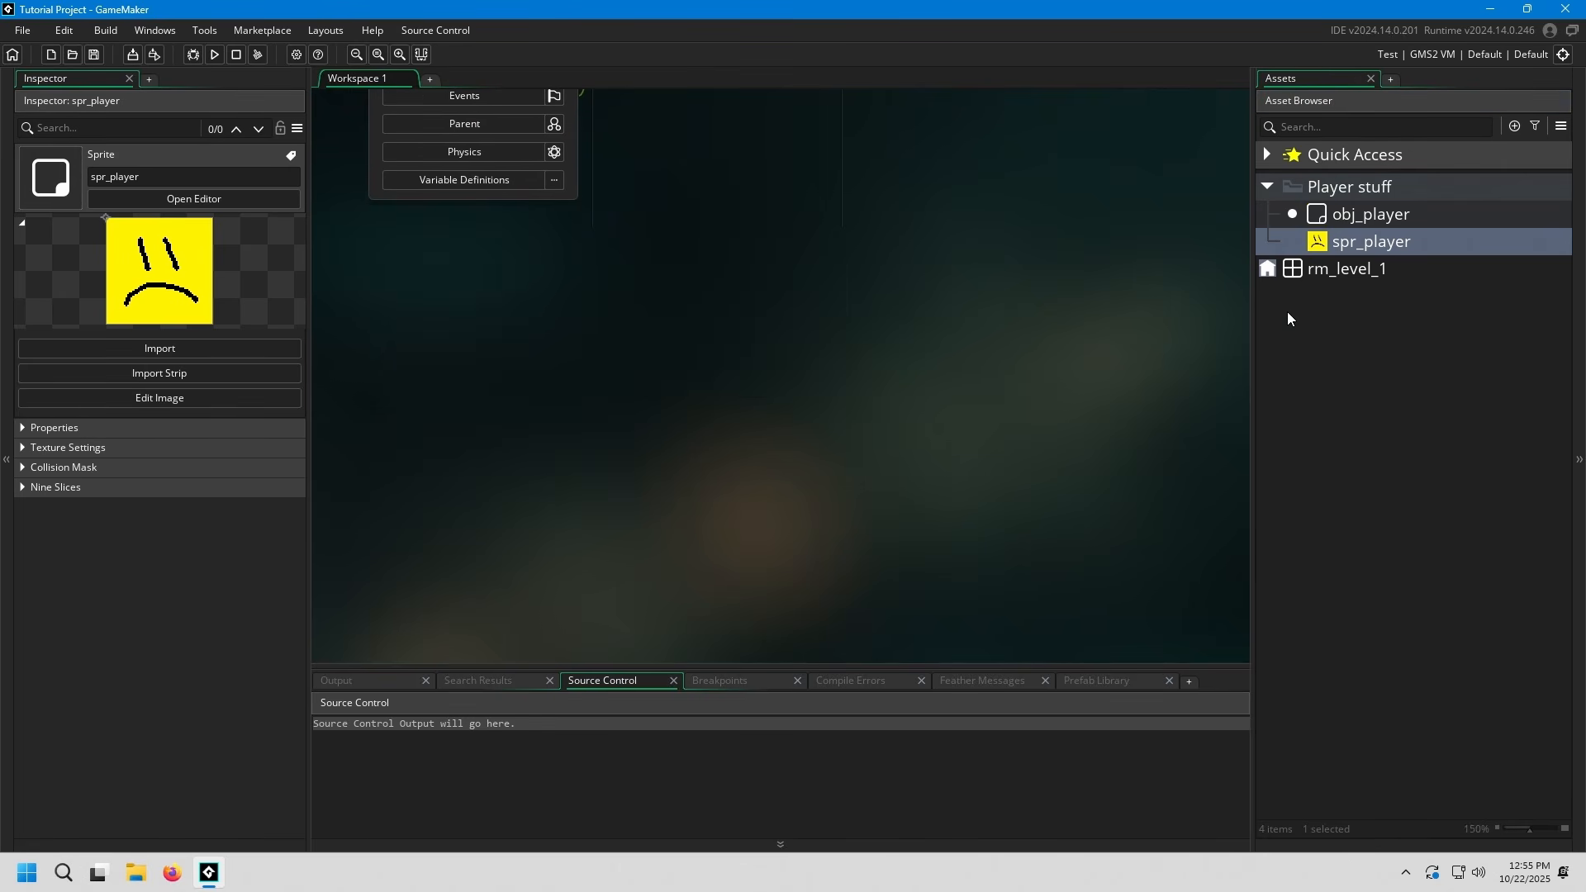
Open the spr_player image for editing, add a blank second frame and switch back and forth between the two frames
double_click(1379, 248)
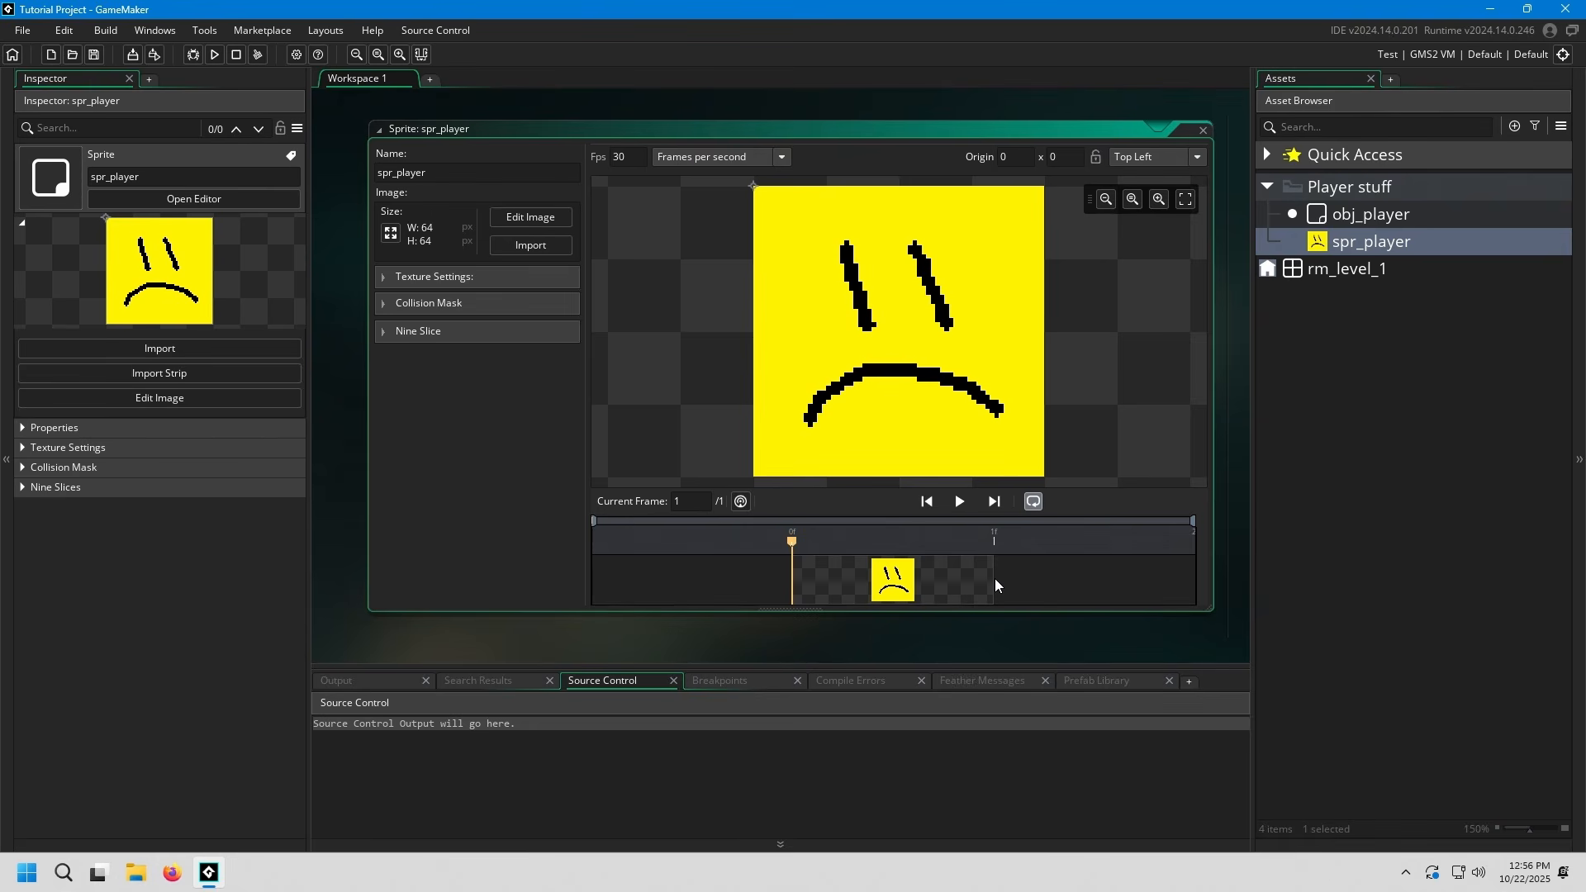
click(530, 216)
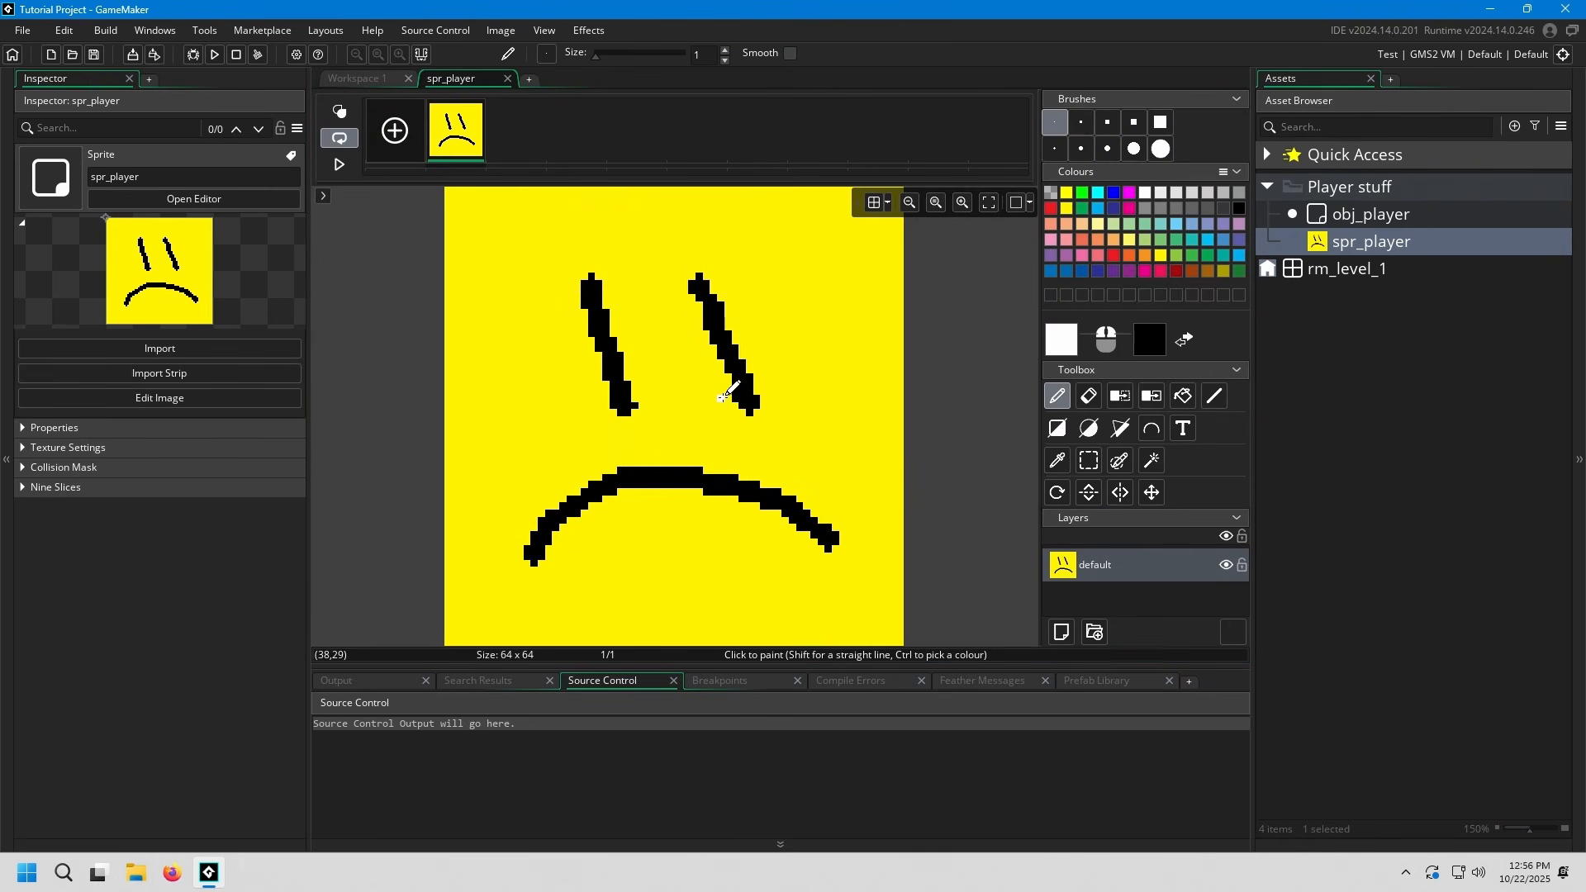
click(395, 130)
click(519, 134)
click(461, 137)
click(517, 127)
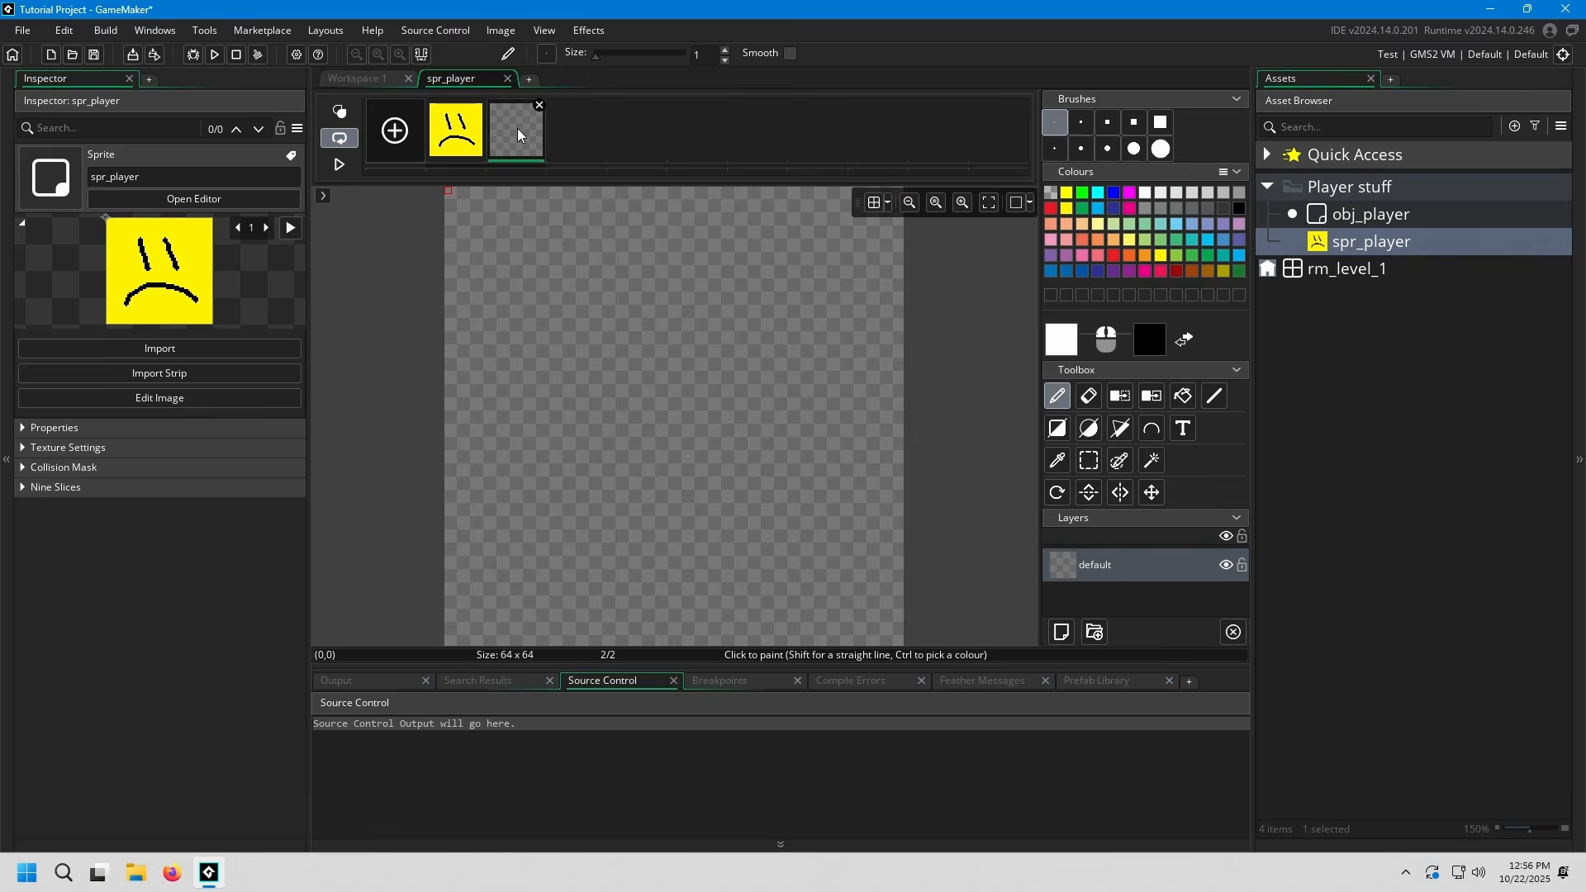
click(461, 137)
click(509, 137)
click(483, 132)
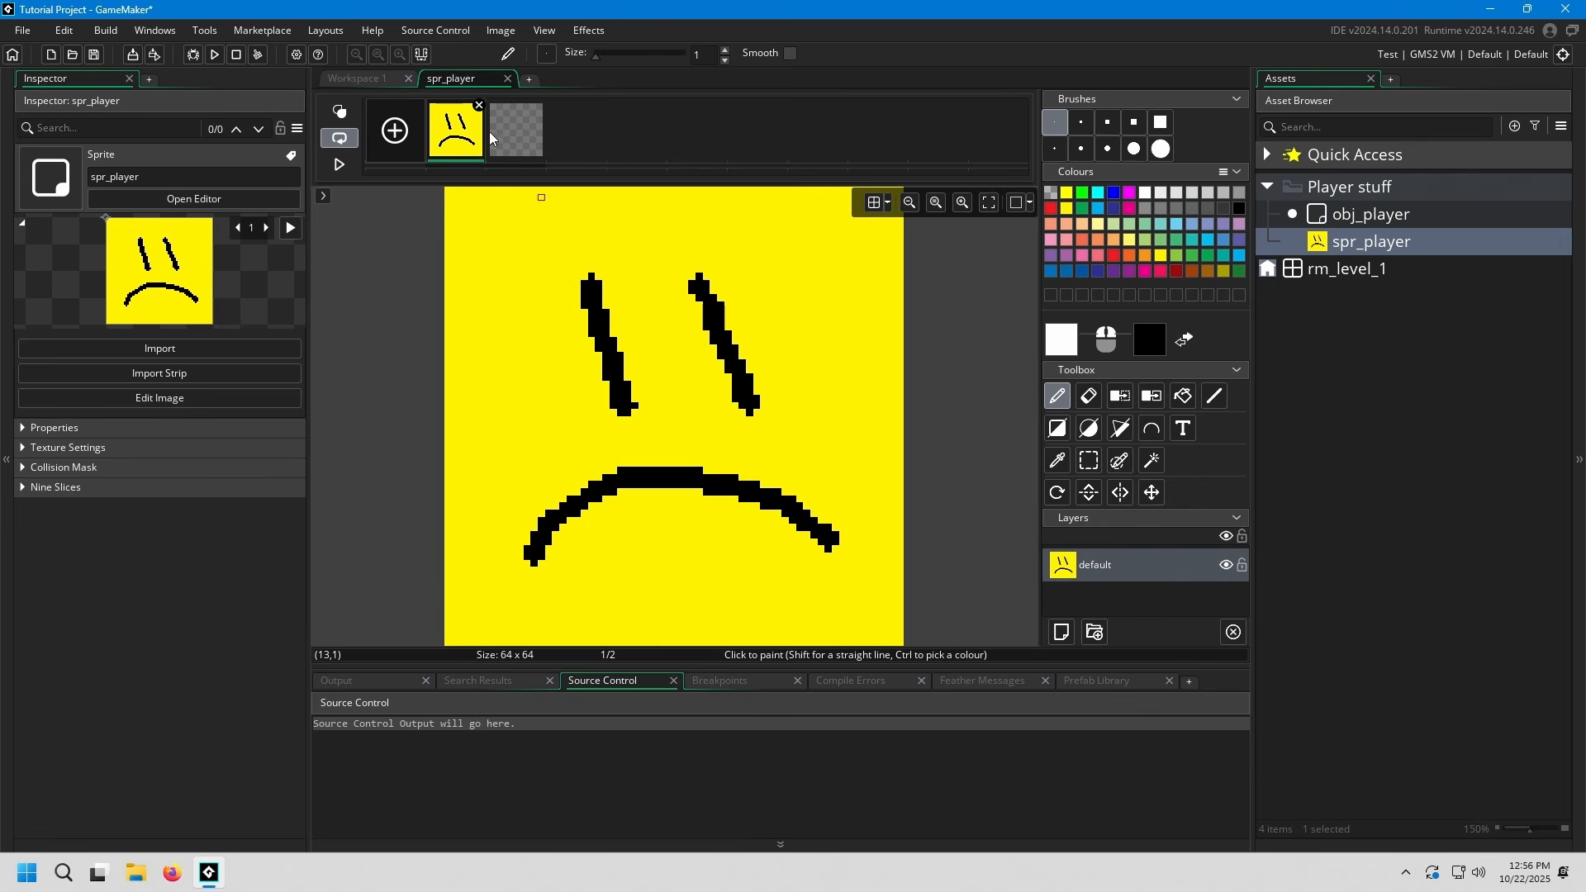
Fill the second frame of spr_player with light blue
click(504, 132)
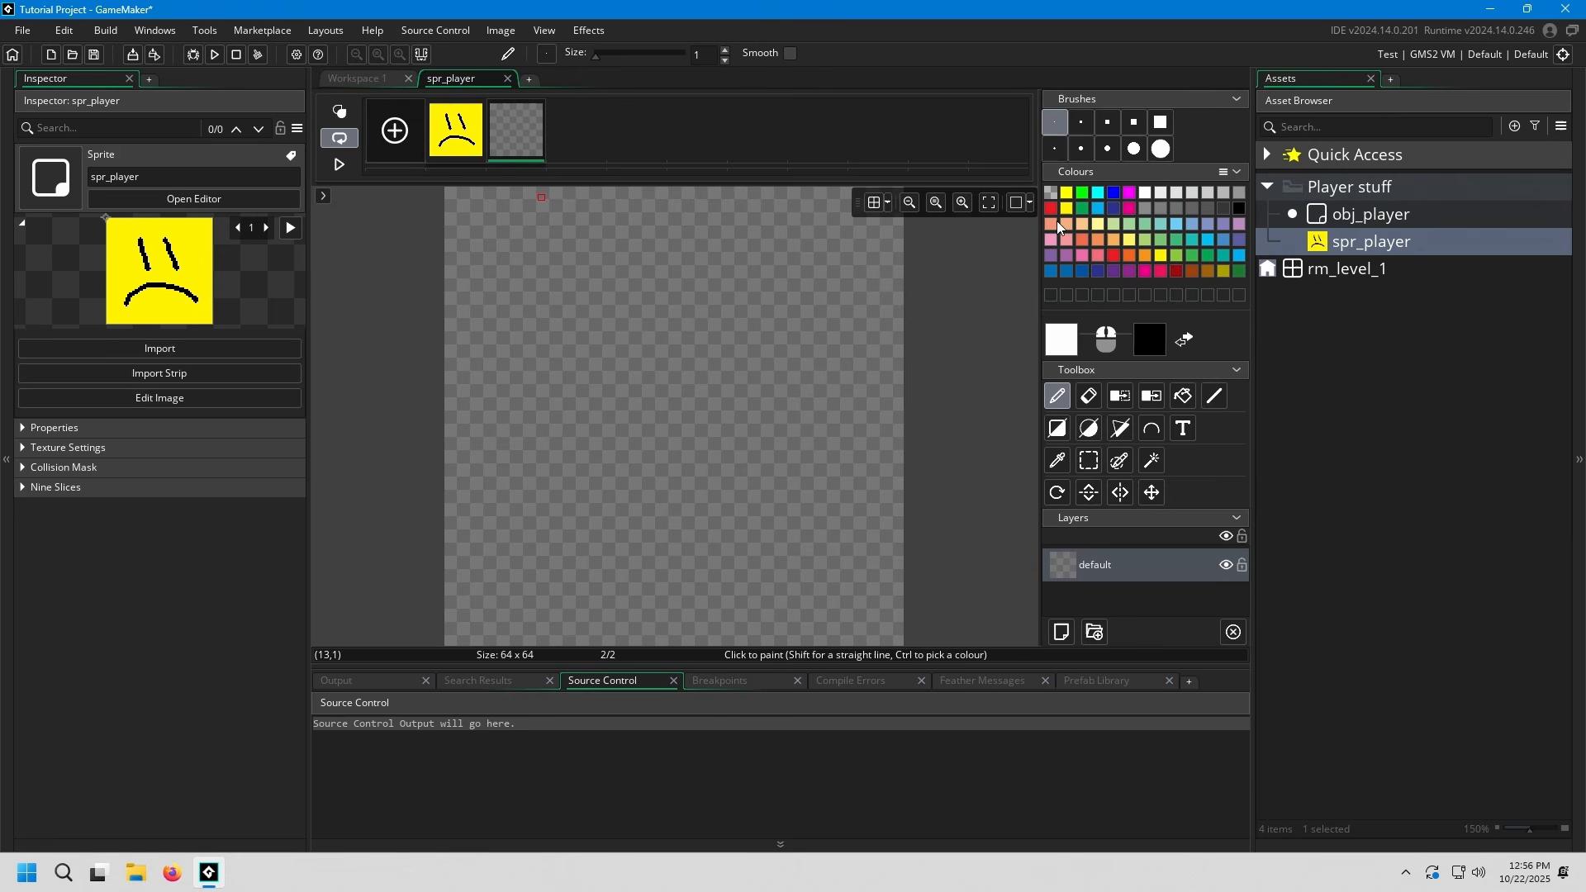
click(1223, 239)
click(1183, 395)
click(761, 376)
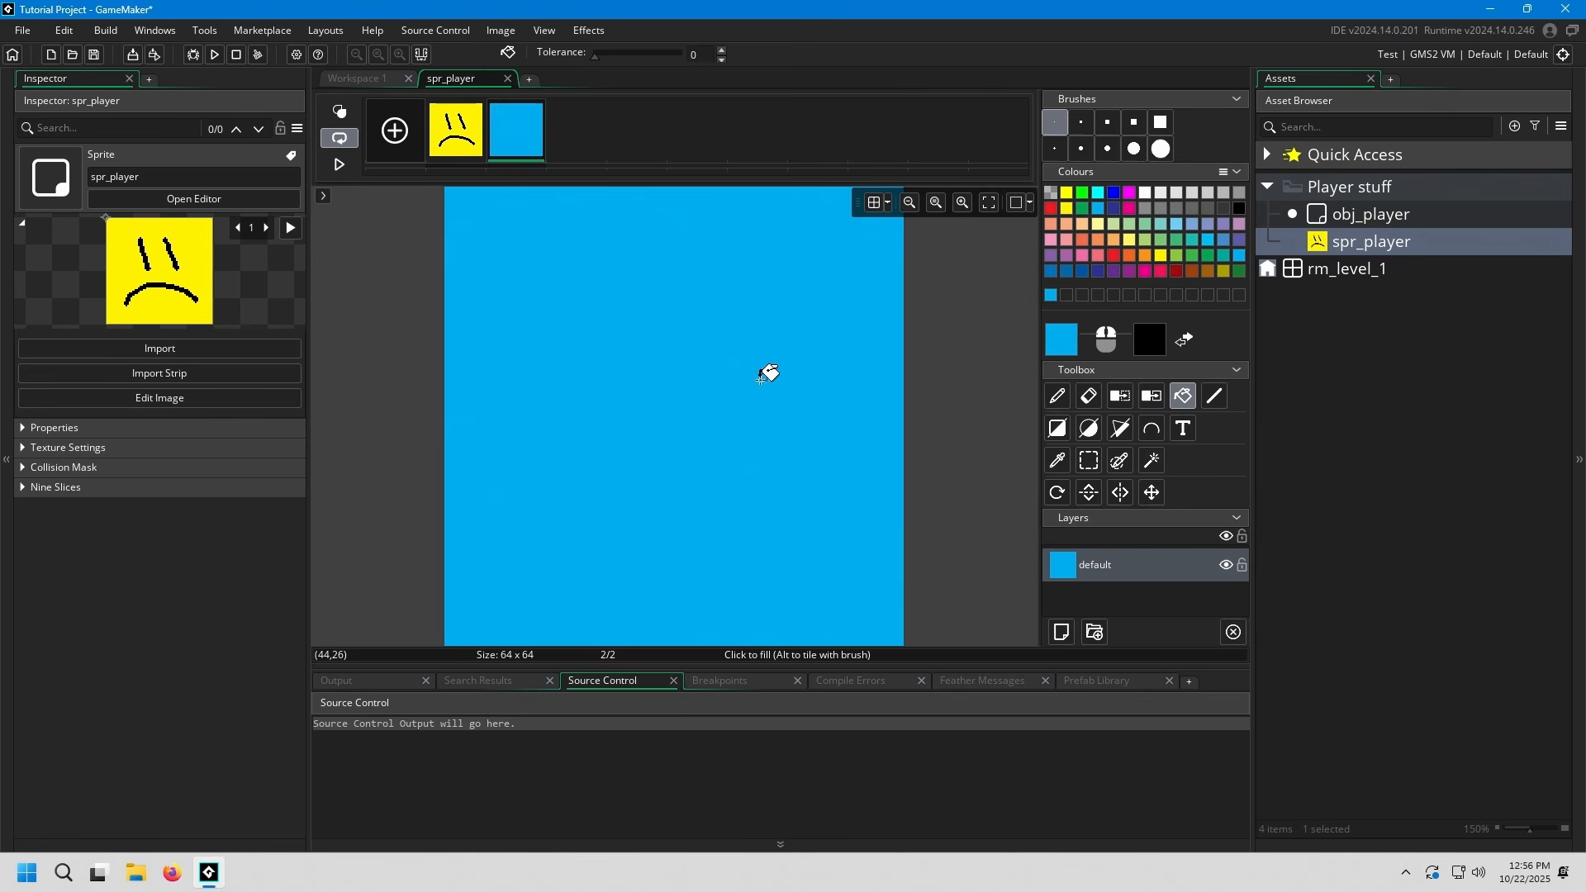
Draw two slanted eyes and a smiling mouth in black with the size 3 brush on the second frame of spr_player
click(1239, 208)
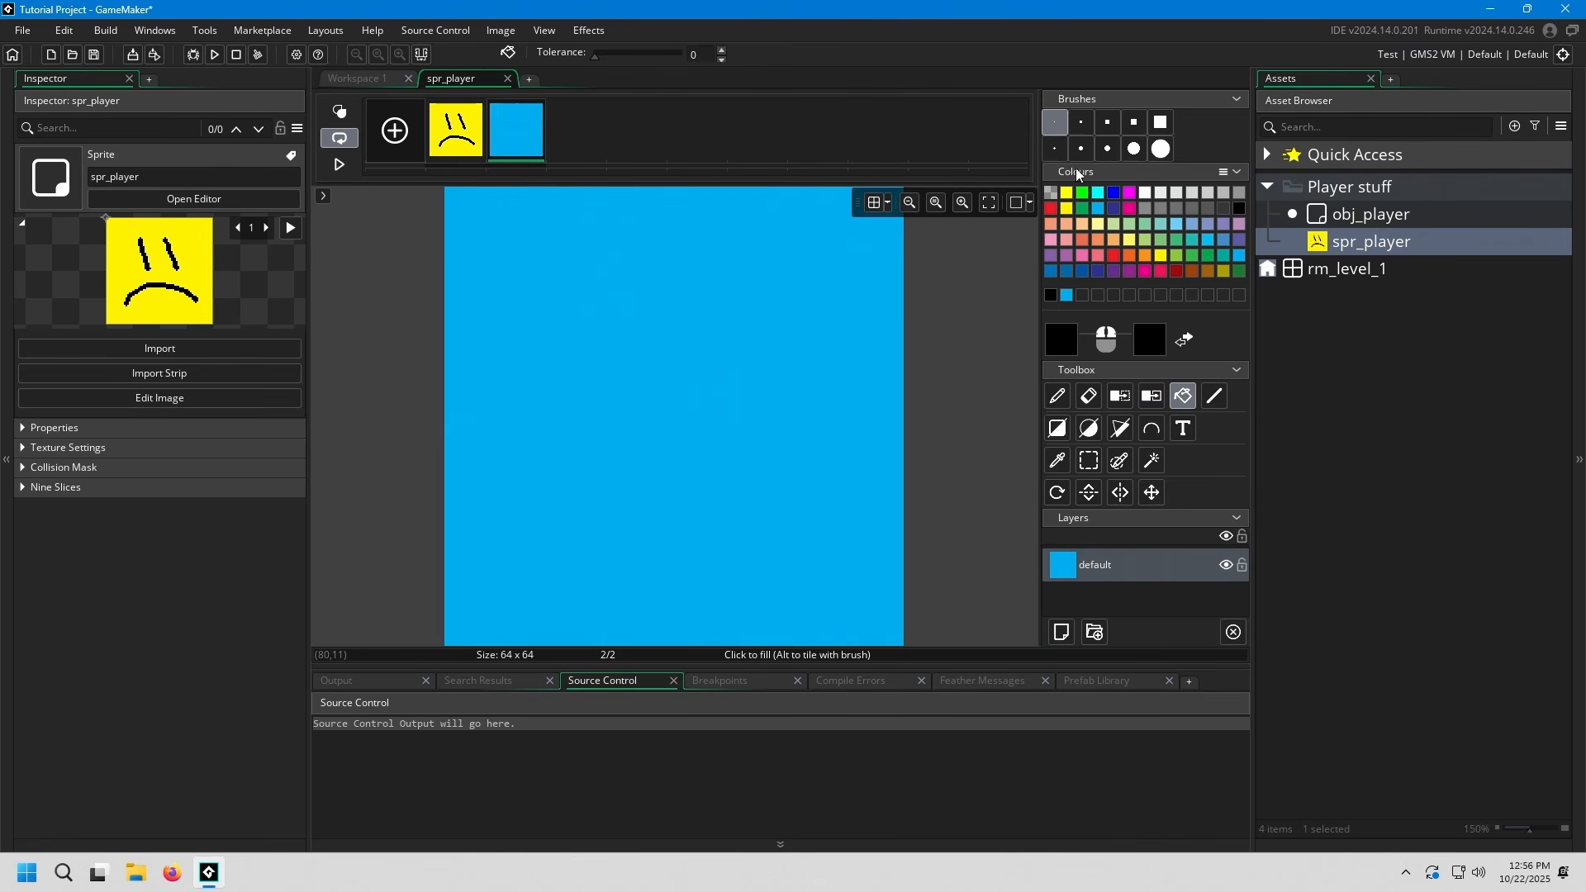
click(1055, 149)
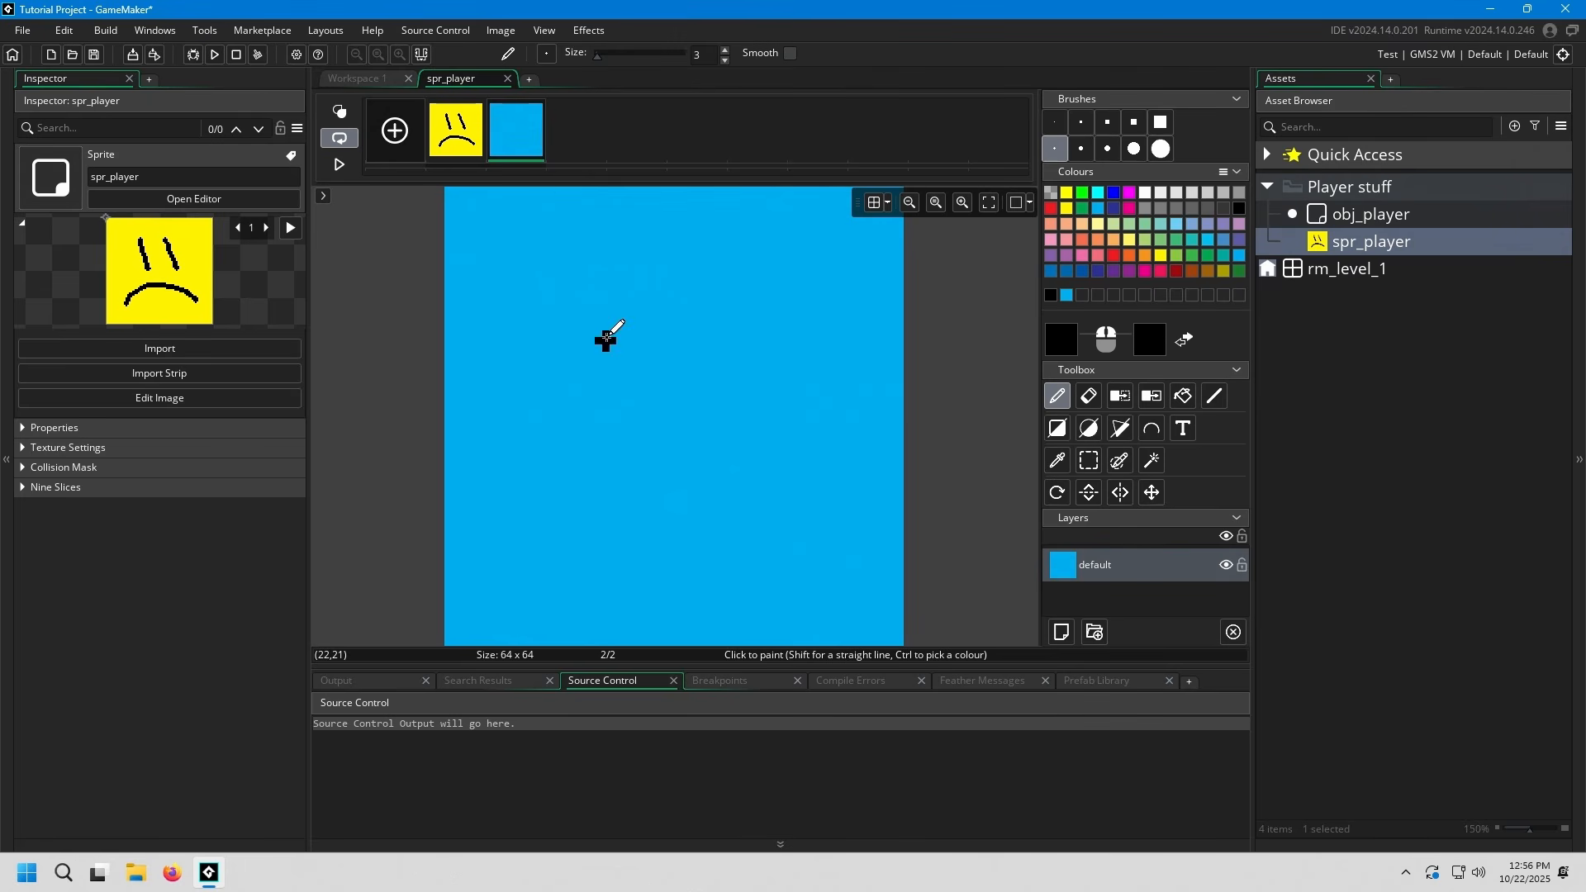
drag(561, 279, 606, 445)
drag(699, 247, 747, 409)
mouse_move(481, 473)
mouse_down()
mouse_move(616, 581)
mouse_move(853, 443)
mouse_up()
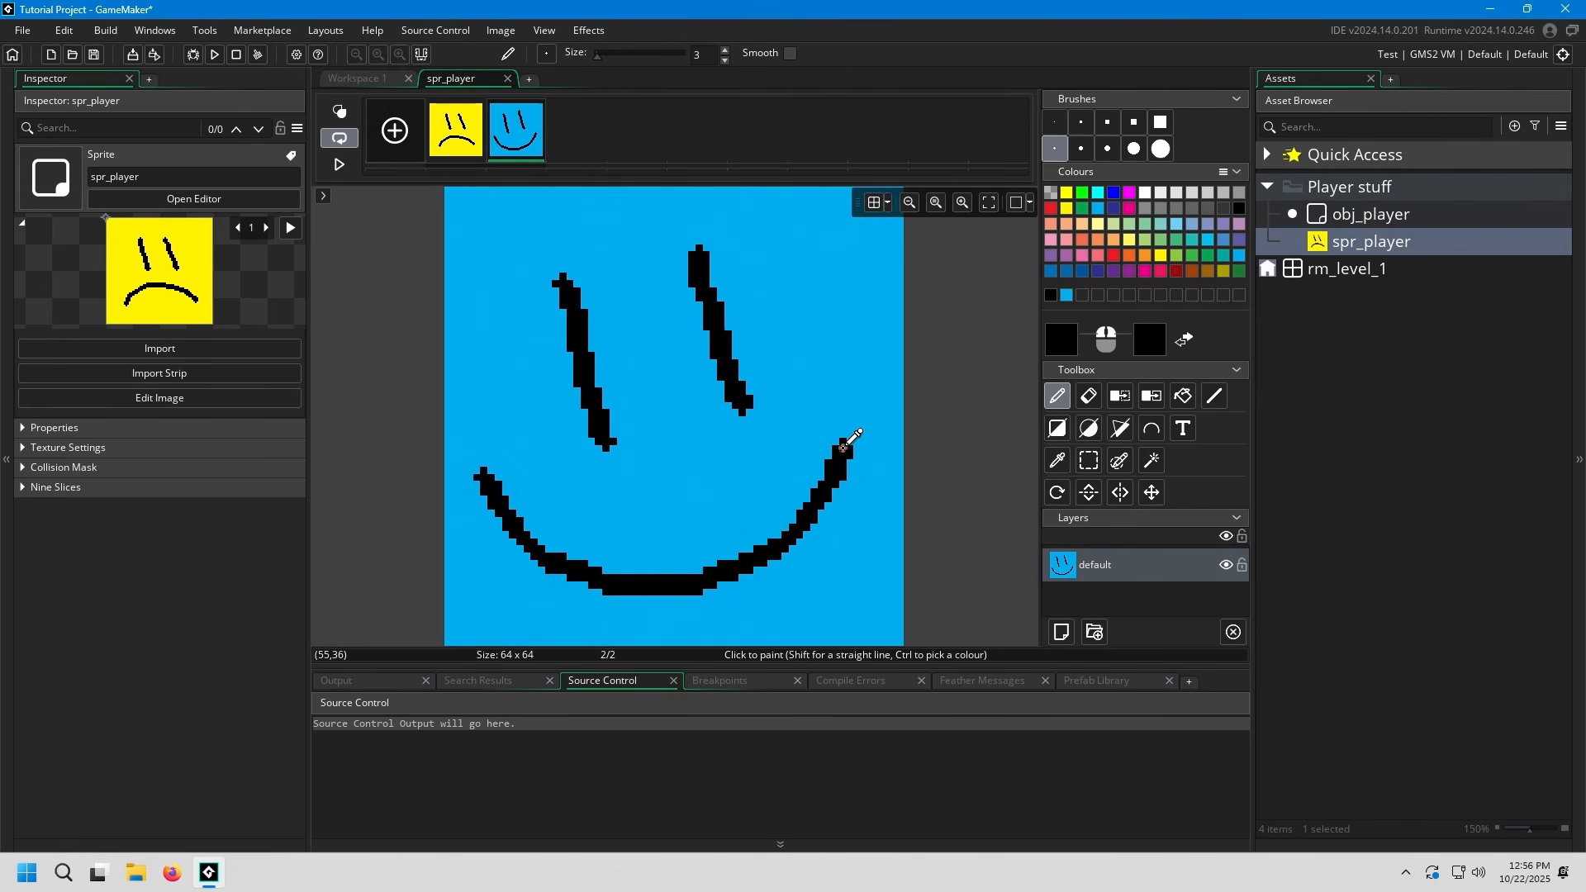
Switch between the two frames of spr_player to compare them, close the image editor and check the frames in the sprite timeline
click(449, 142)
click(517, 138)
click(457, 139)
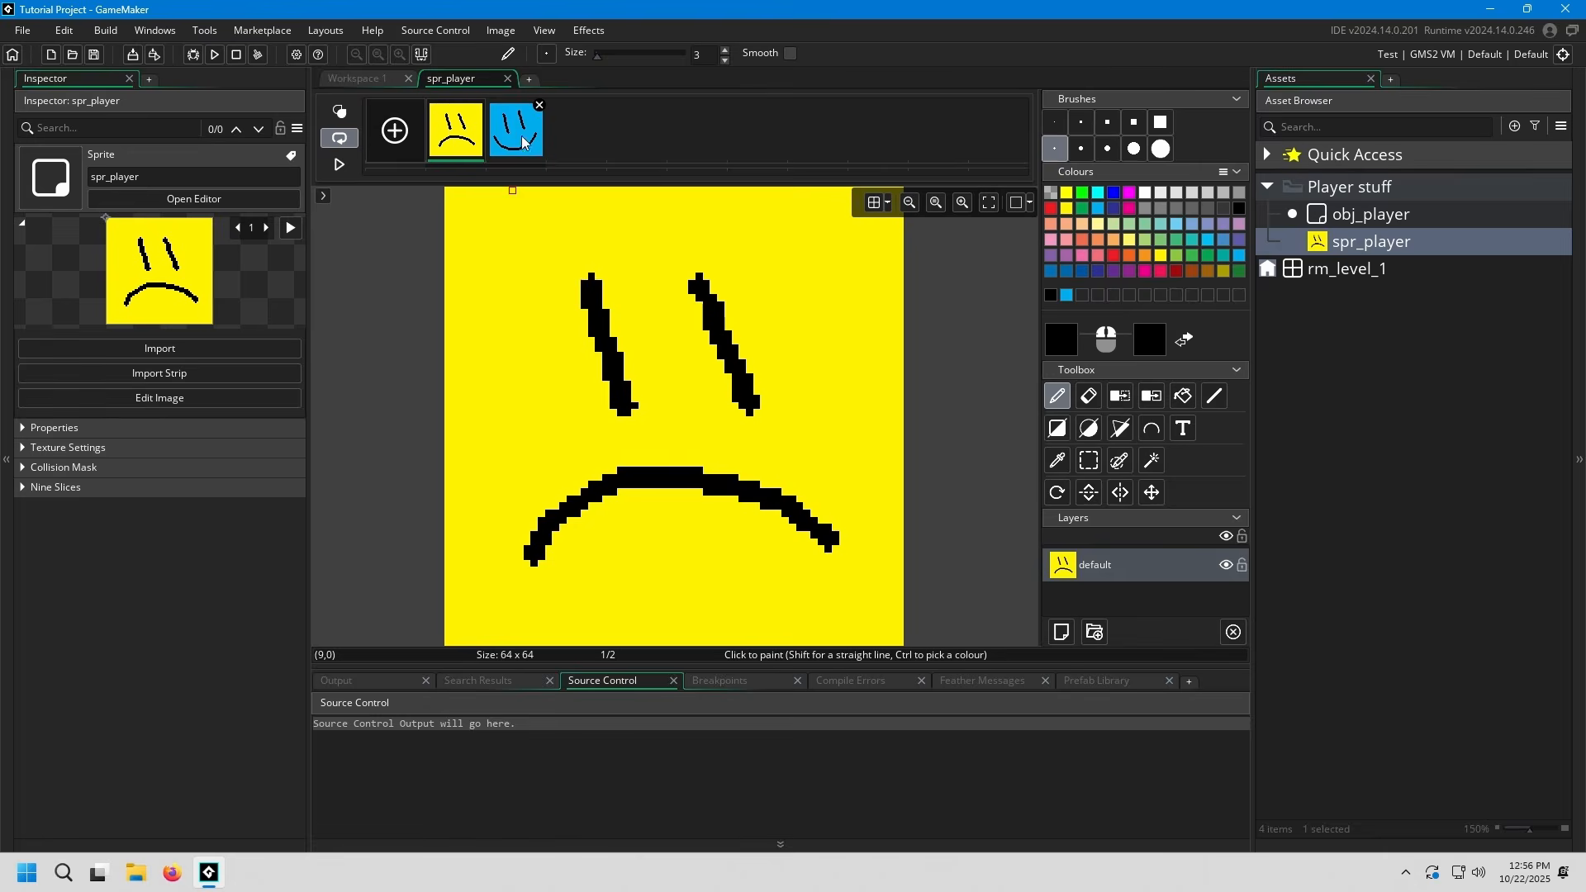
click(522, 138)
click(507, 79)
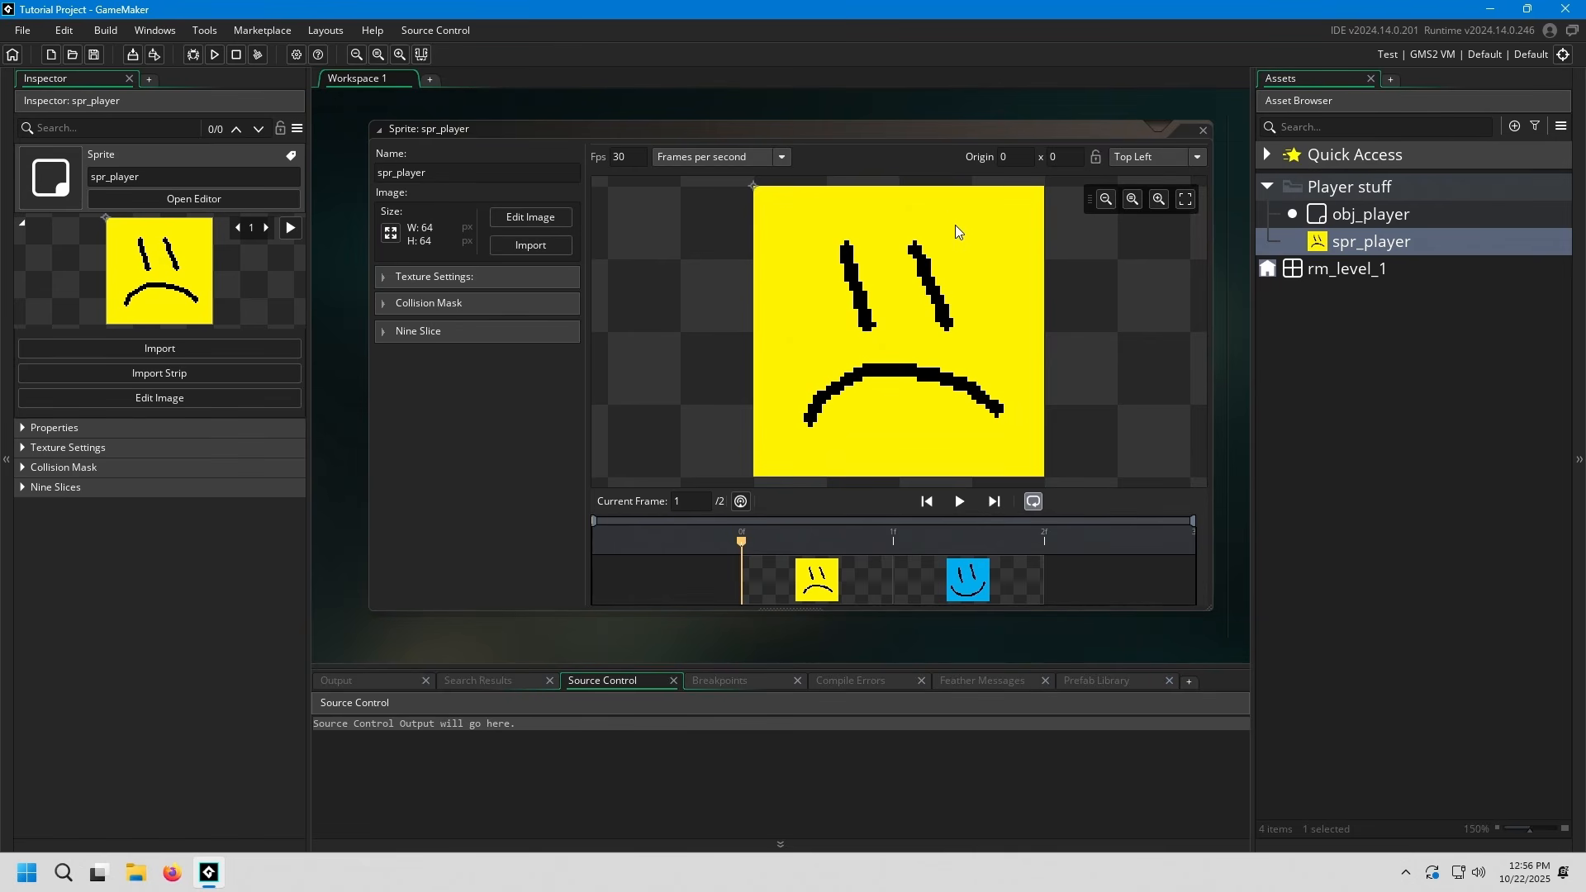
mouse_move(745, 540)
mouse_down()
mouse_move(1032, 544)
mouse_move(754, 559)
mouse_up()
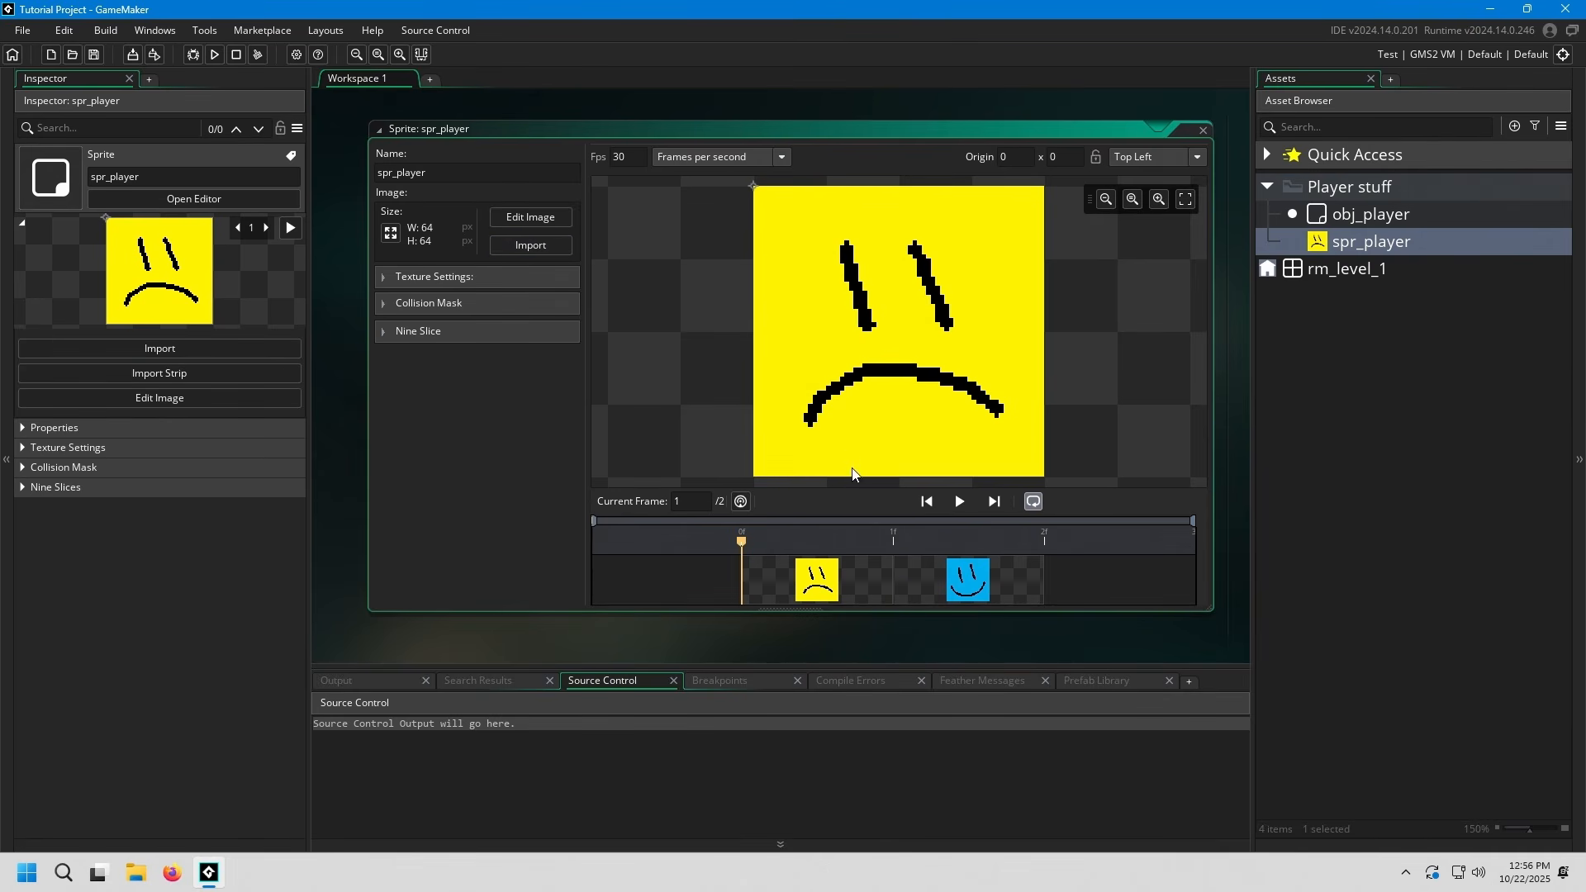
Delete the light blue second frame of spr_player and close the sprite editor
click(991, 592)
key(Delete)
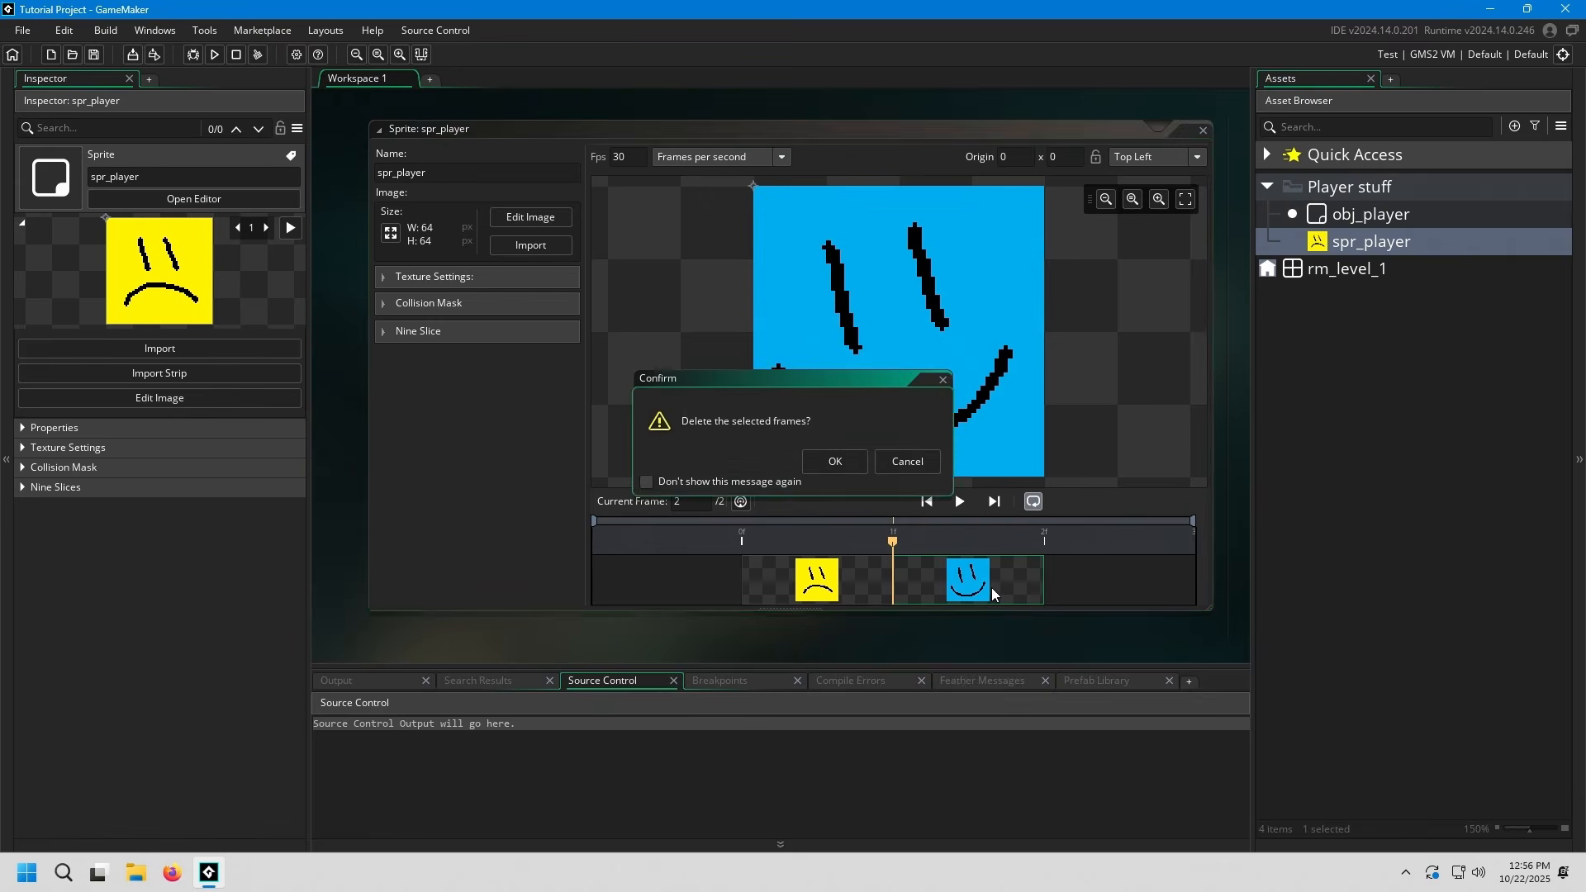
key(Return)
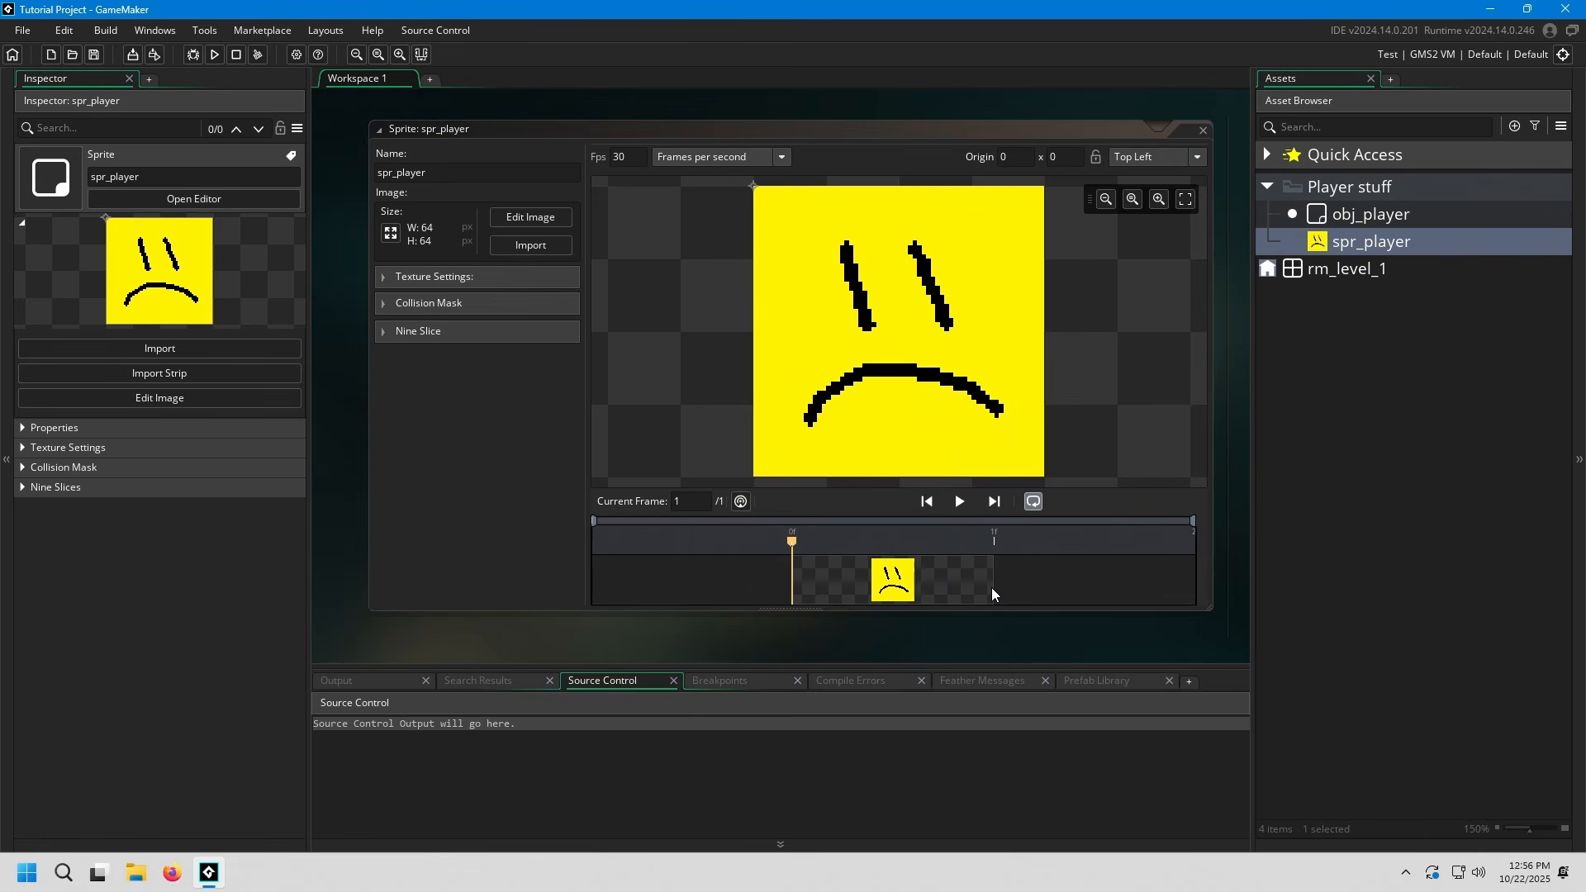
click(1199, 130)
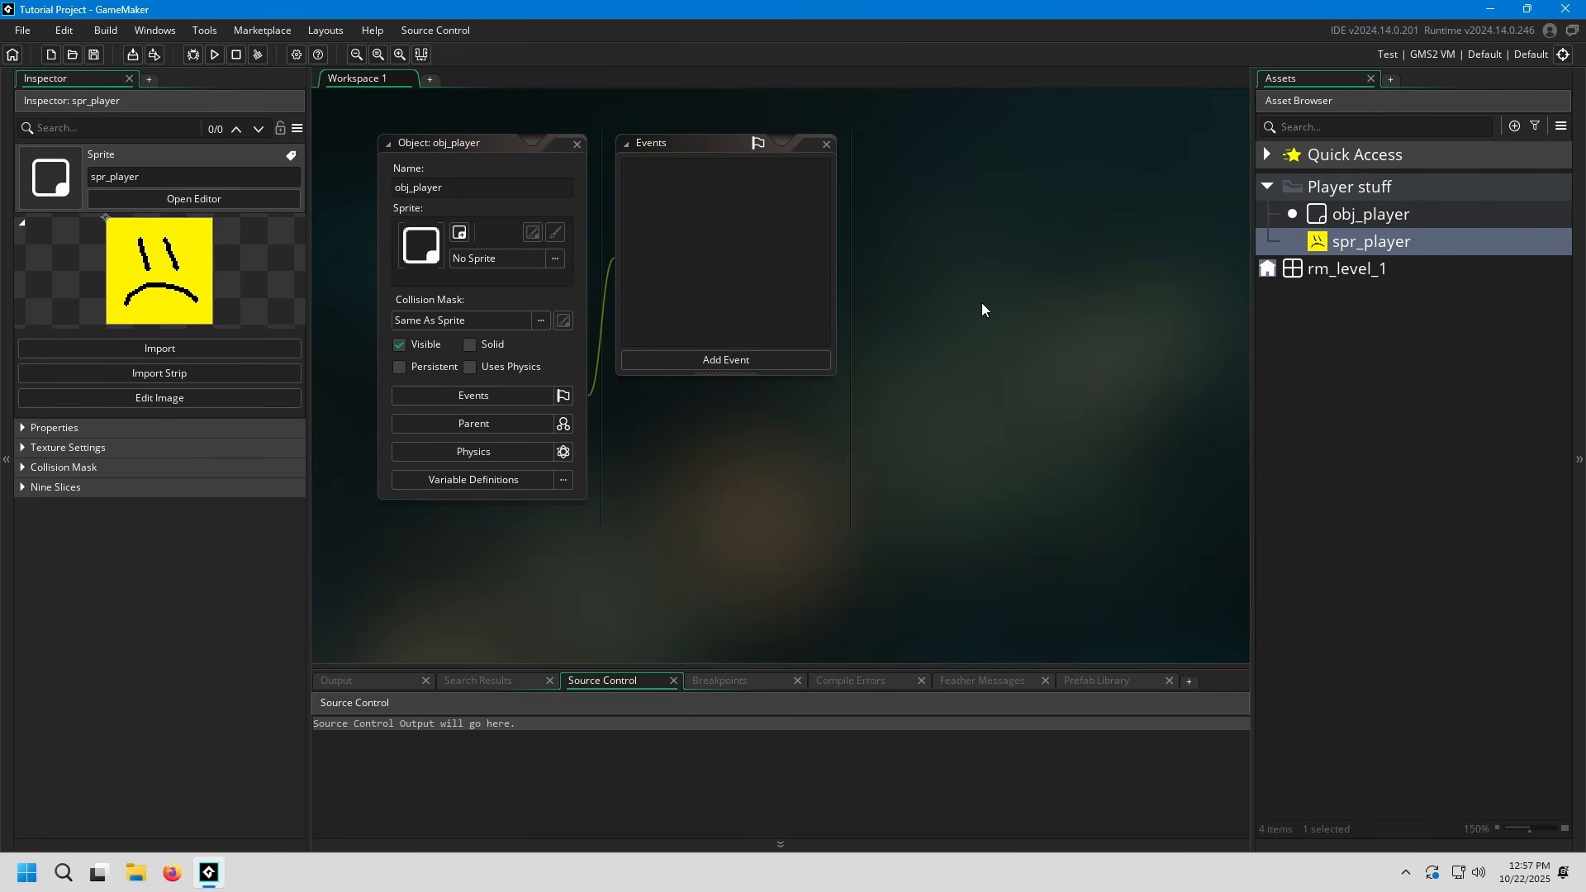
Assign spr_player as the sprite of obj_player and reset the object's sprite to None
click(574, 289)
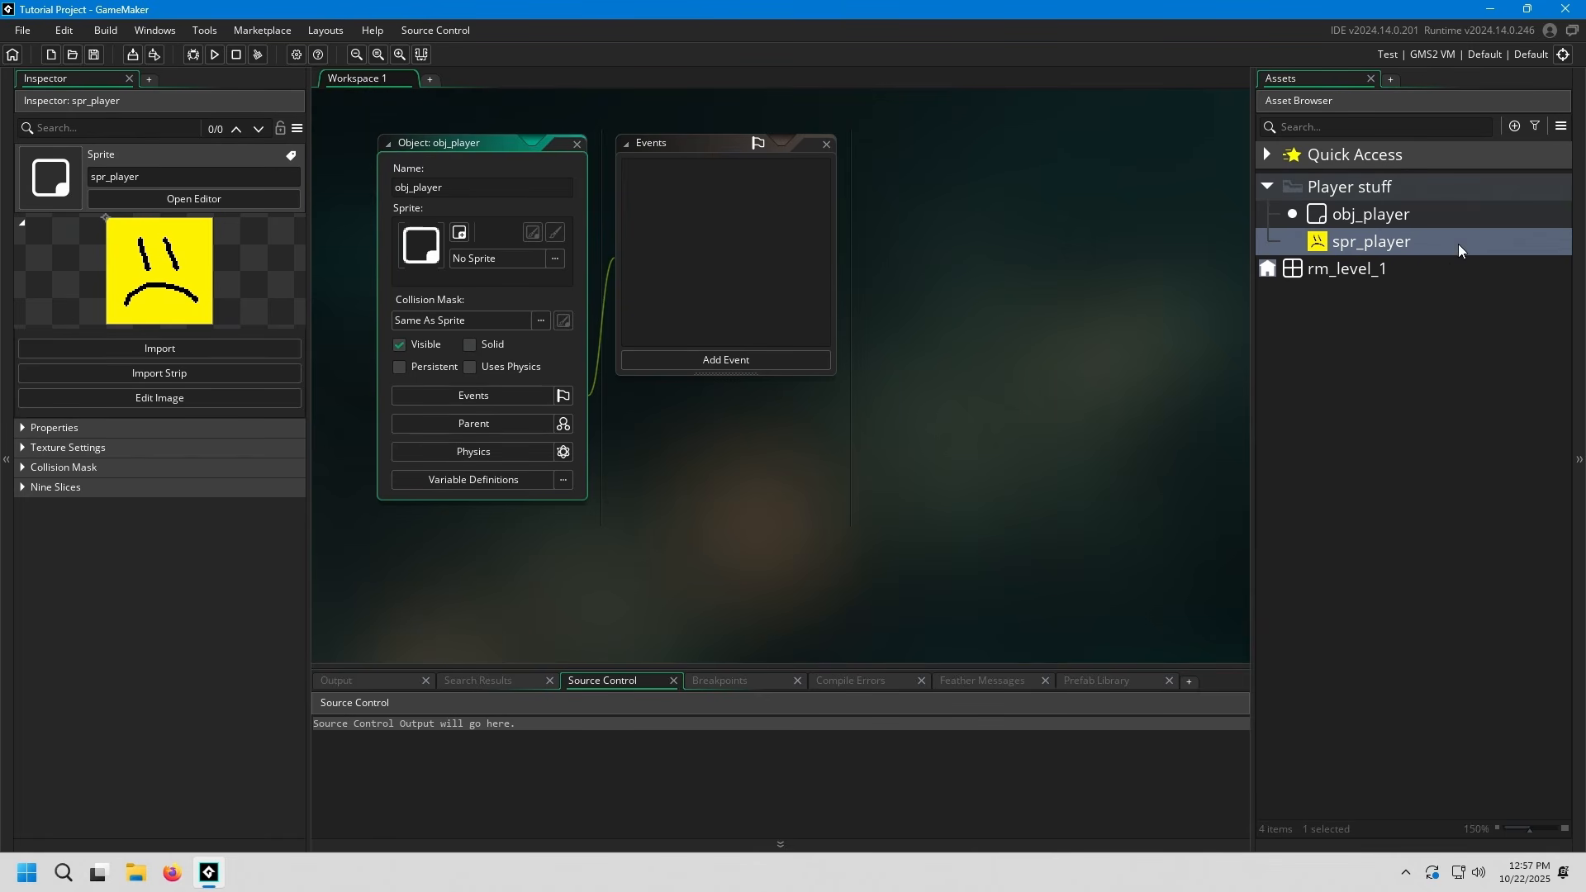
drag(1458, 245, 535, 252)
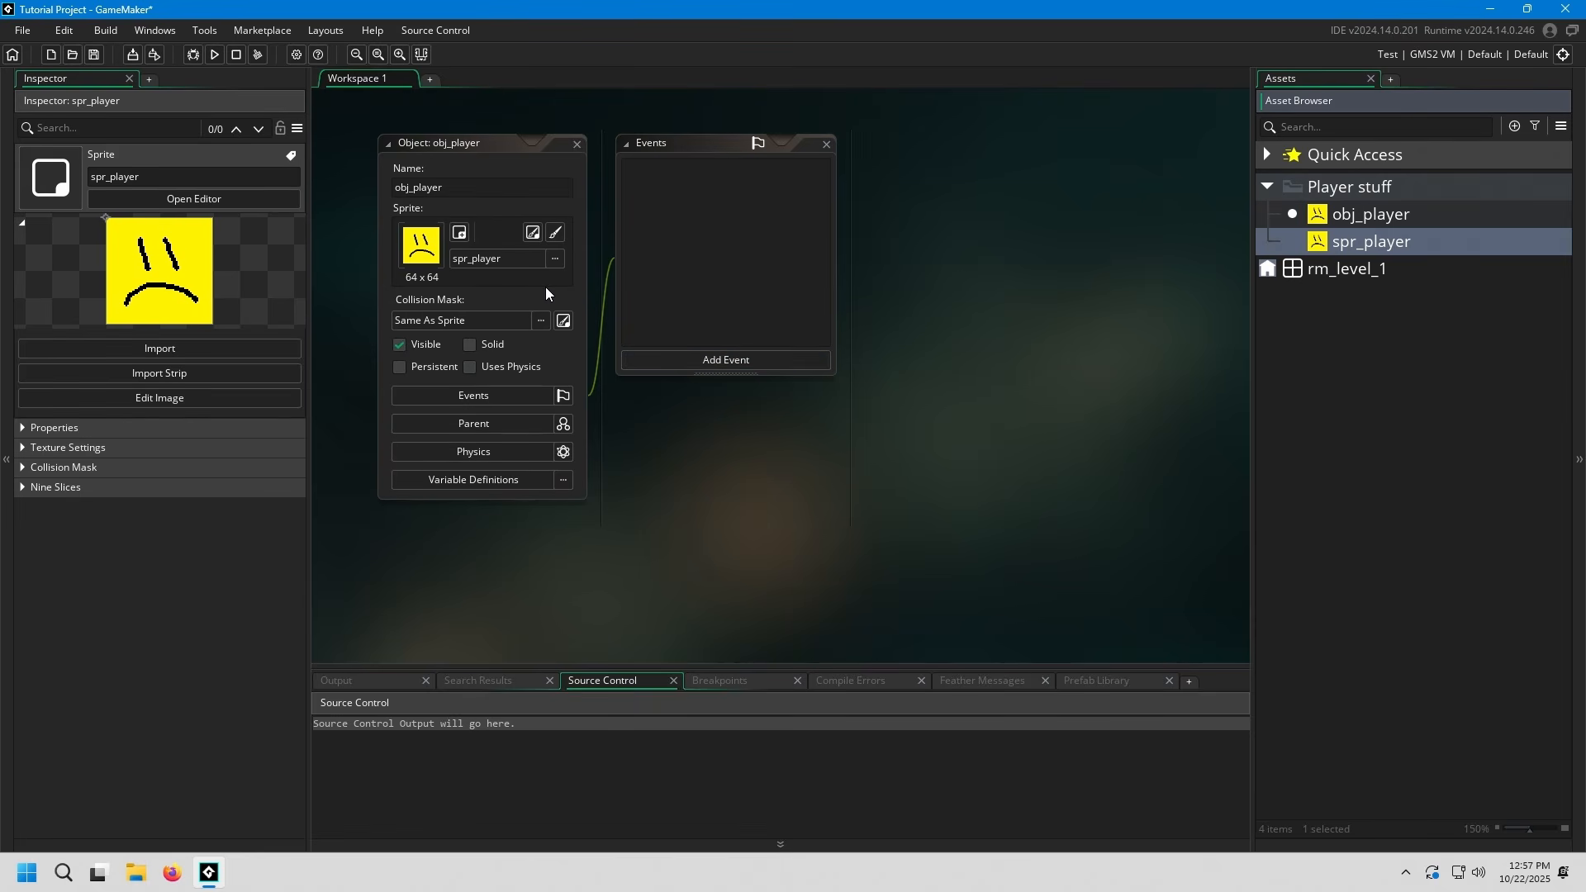
click(503, 258)
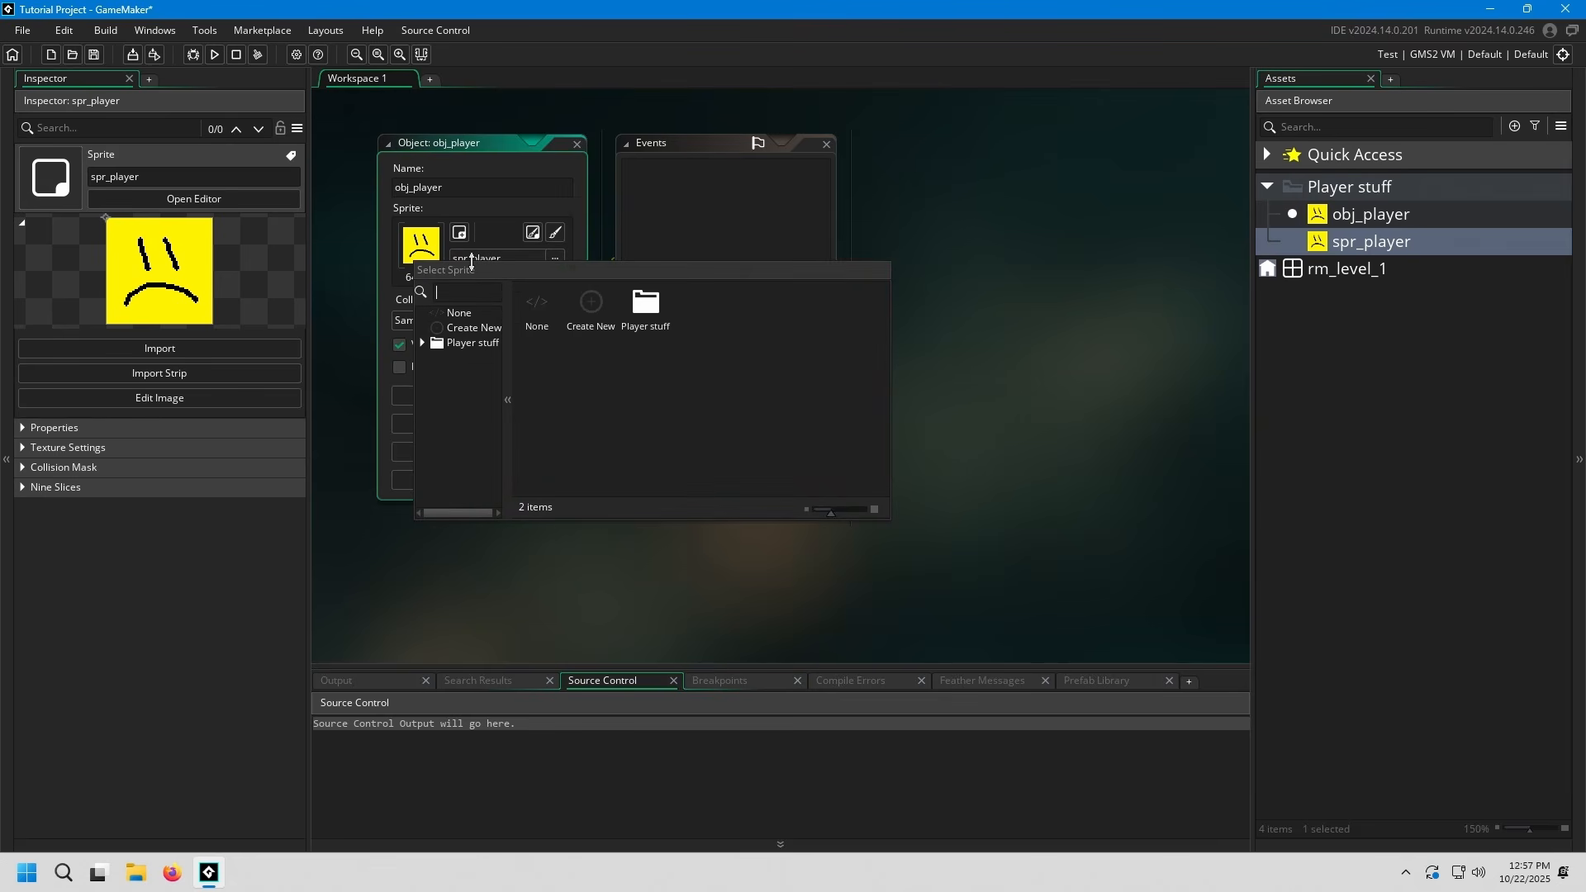
double_click(537, 309)
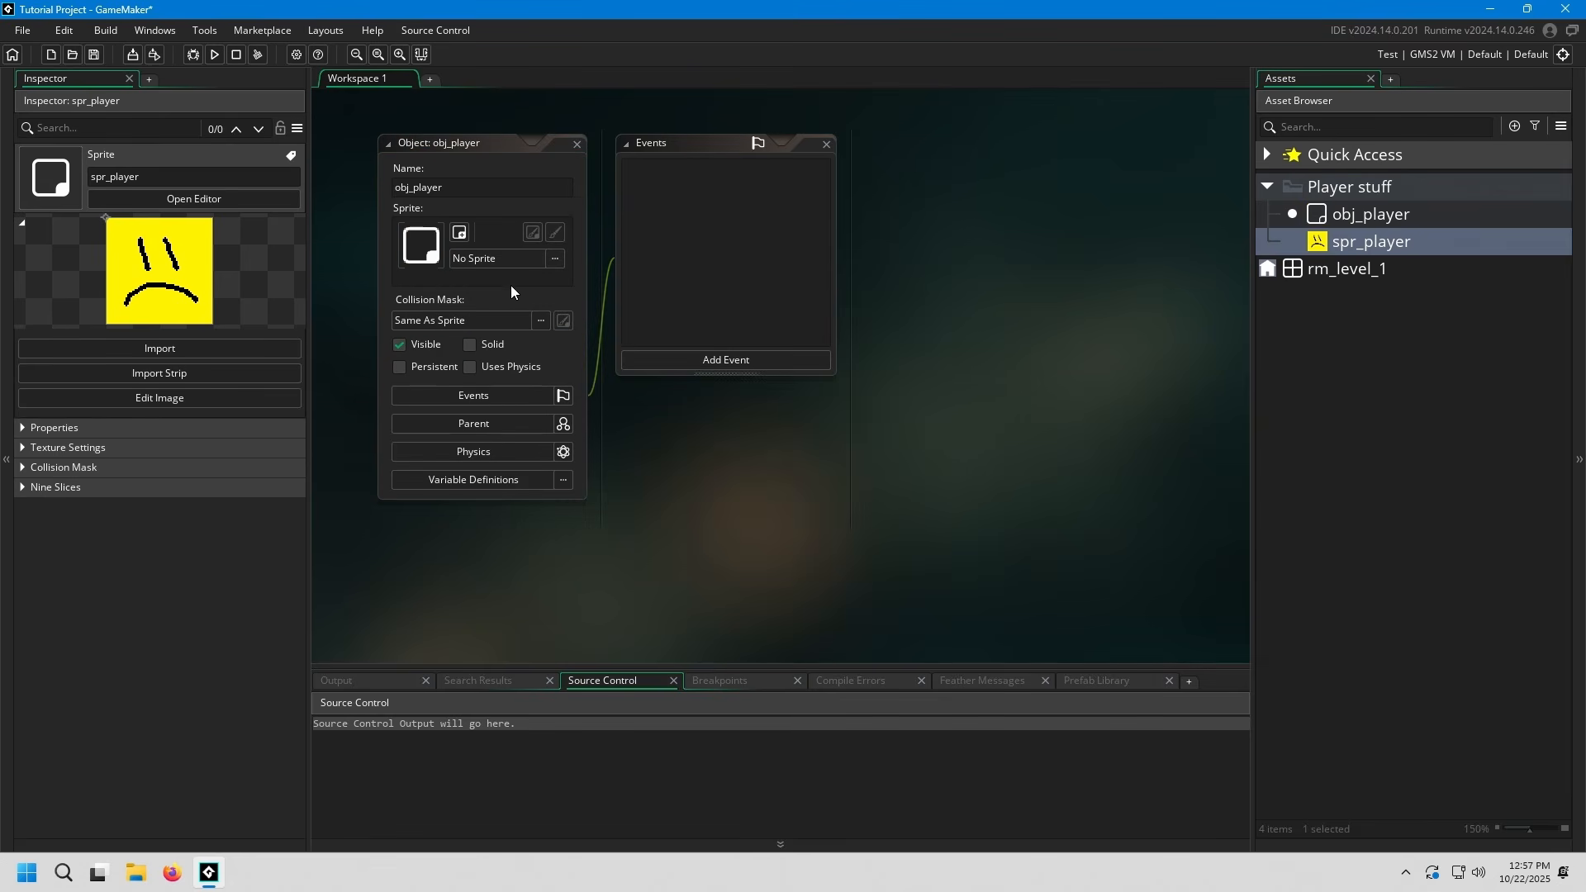
Choose spr_player from the Player stuff folder as the sprite of obj_player
click(503, 259)
double_click(680, 299)
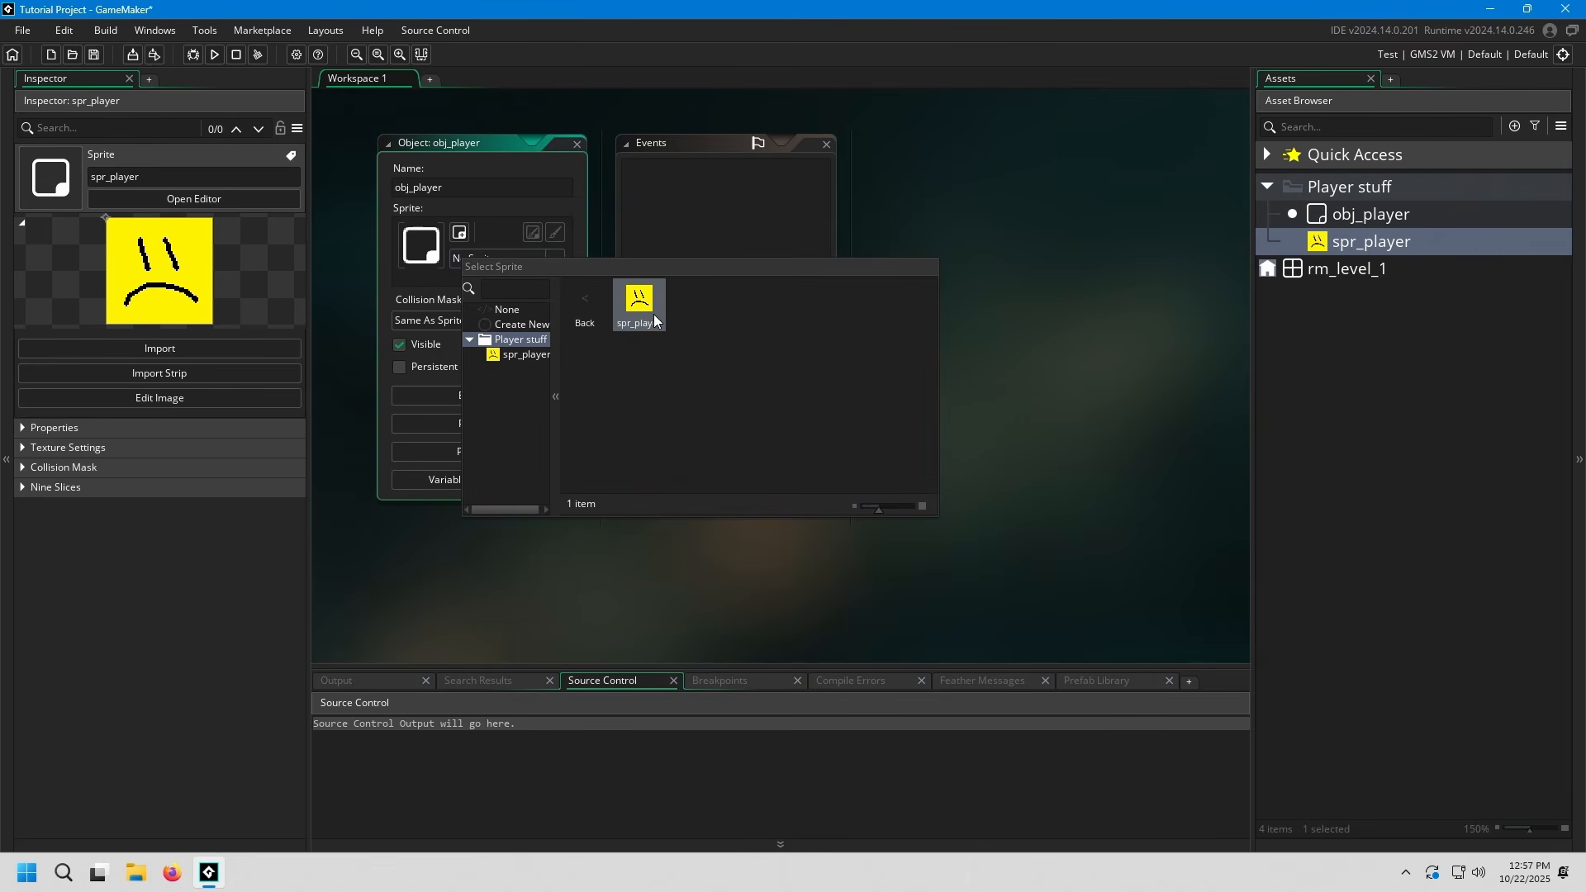
double_click(640, 299)
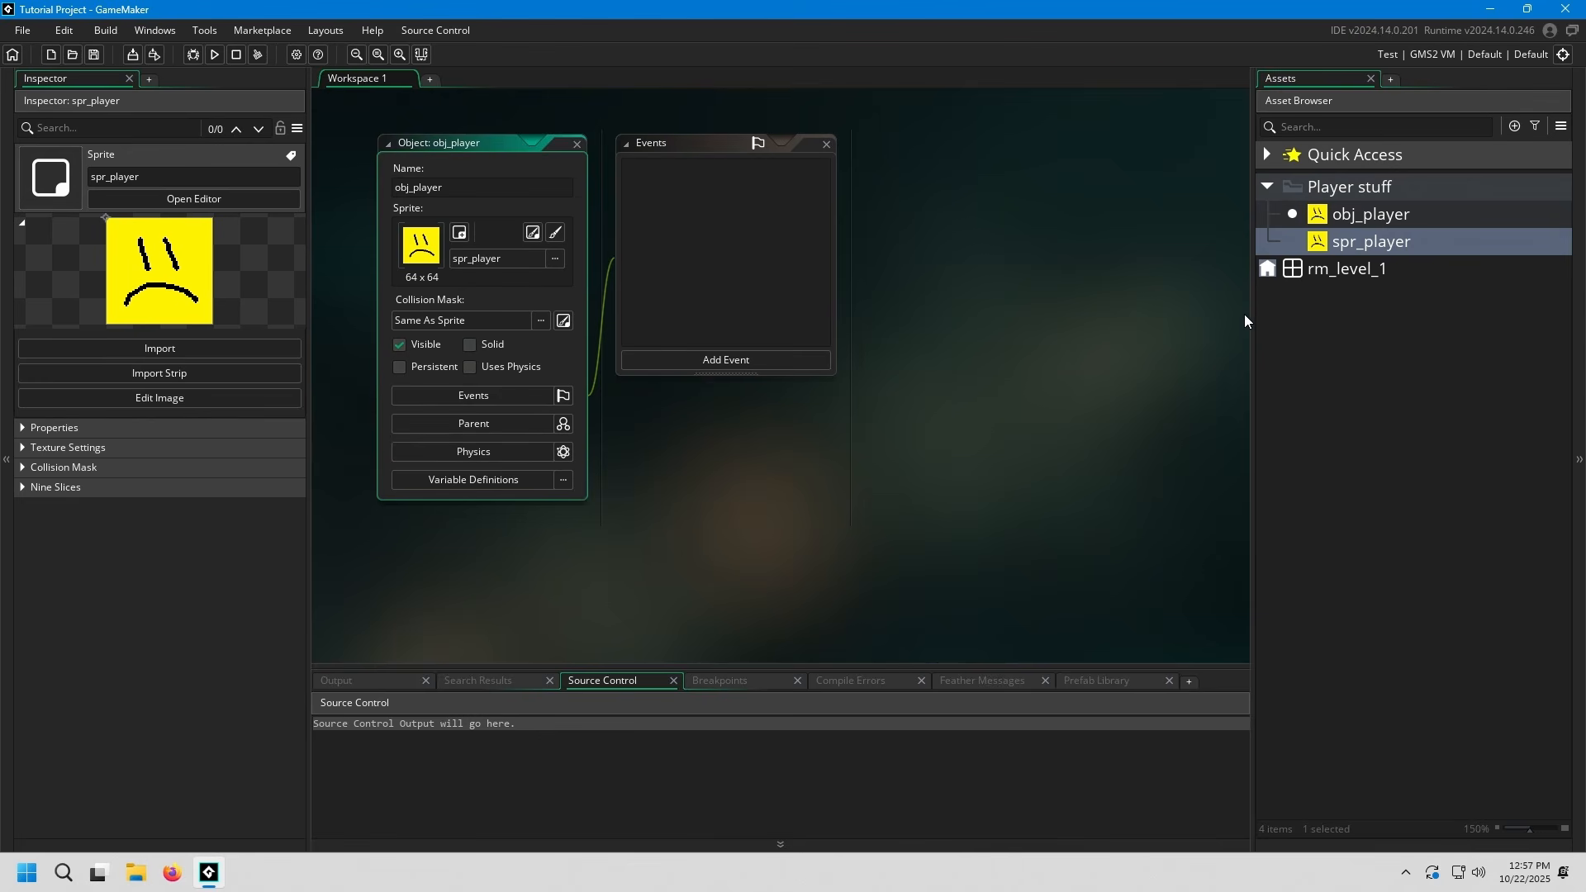
drag(1437, 244, 795, 286)
drag(545, 271, 545, 273)
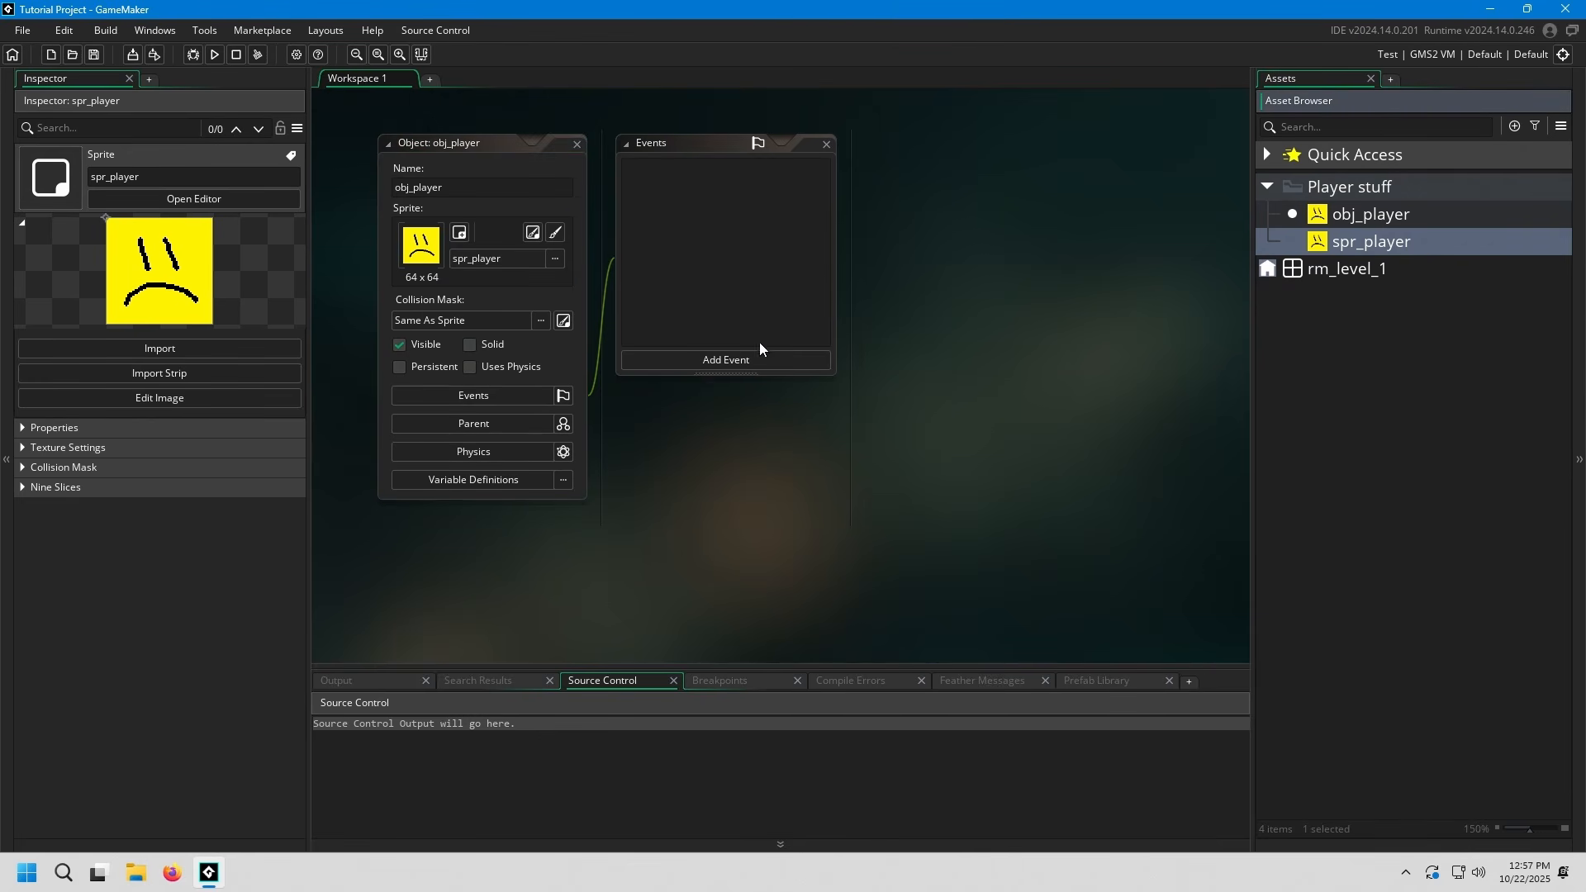
Examine the variable definitions, physics and parent settings of obj_player and close them again
click(565, 479)
click(564, 451)
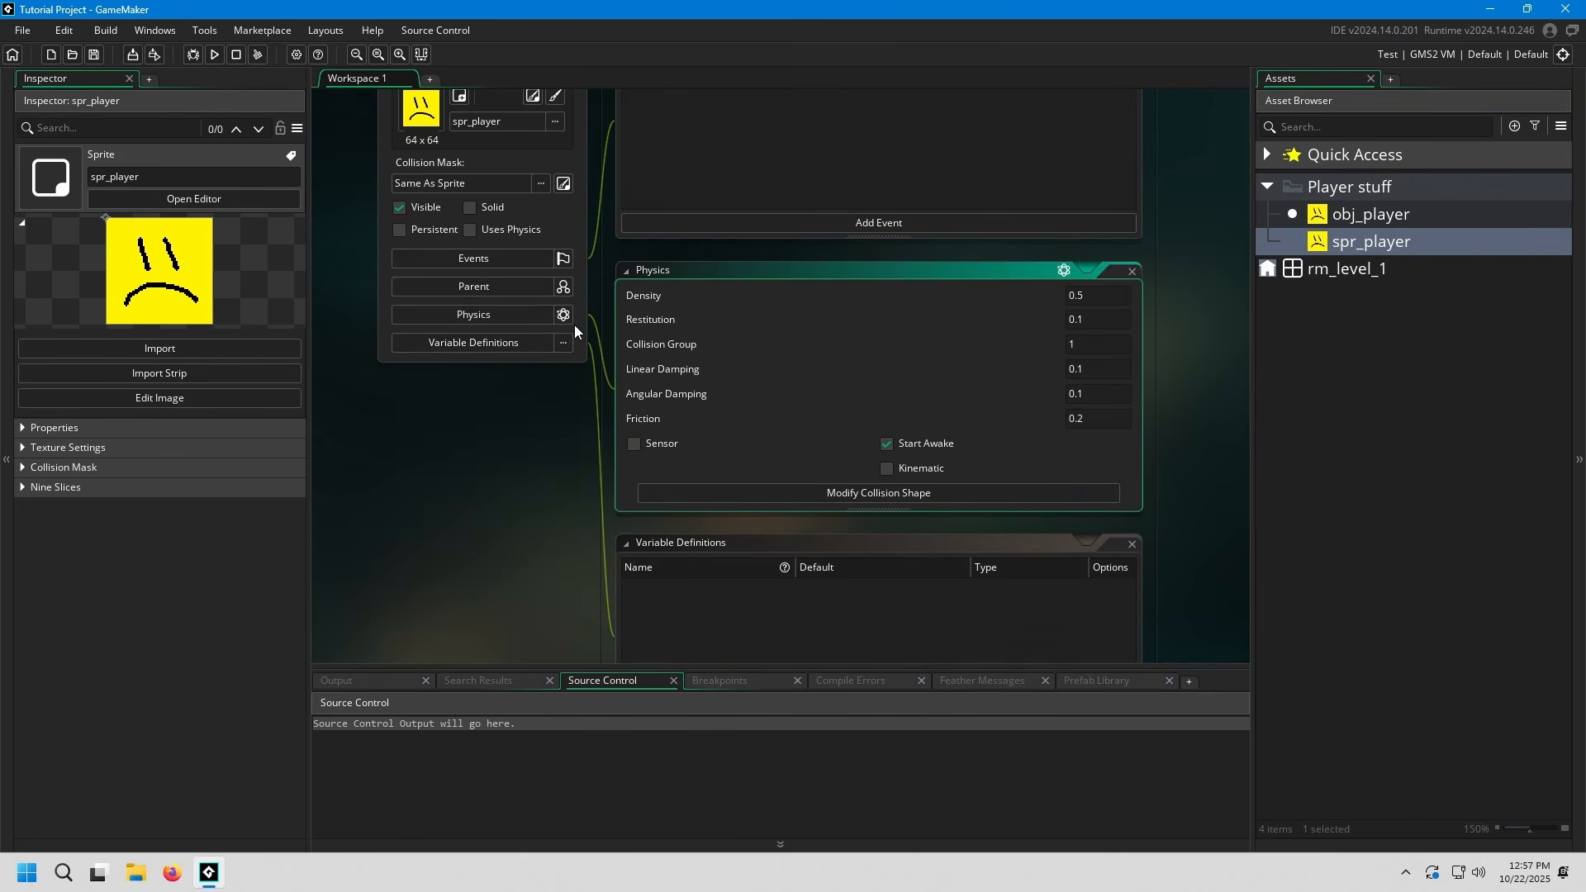
click(564, 286)
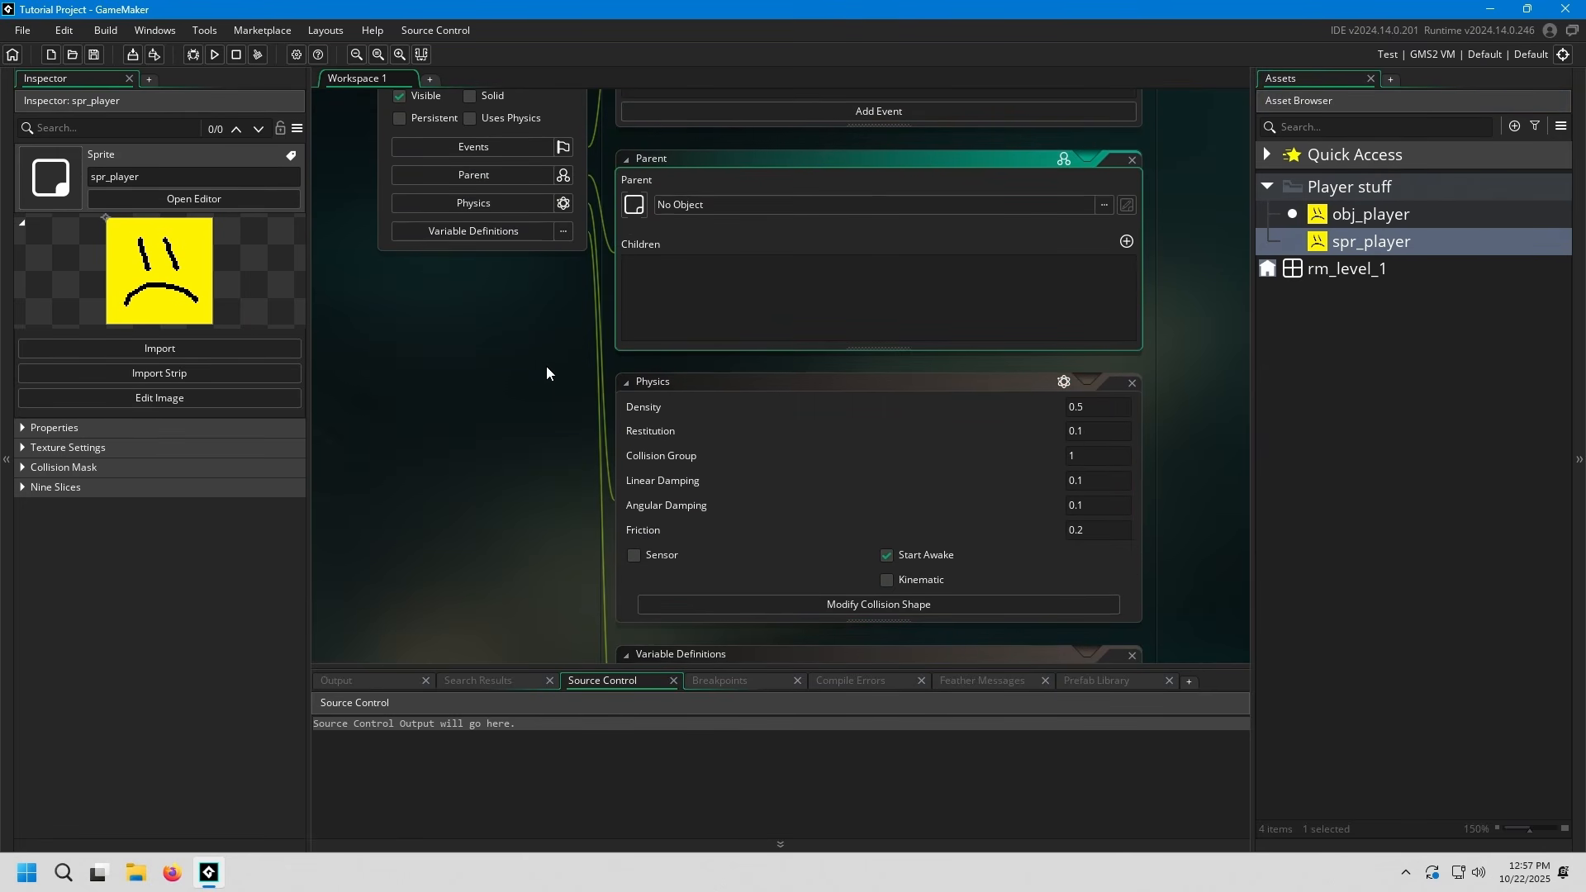
scroll(546, 365, down, 3)
scroll(547, 365, up, 6)
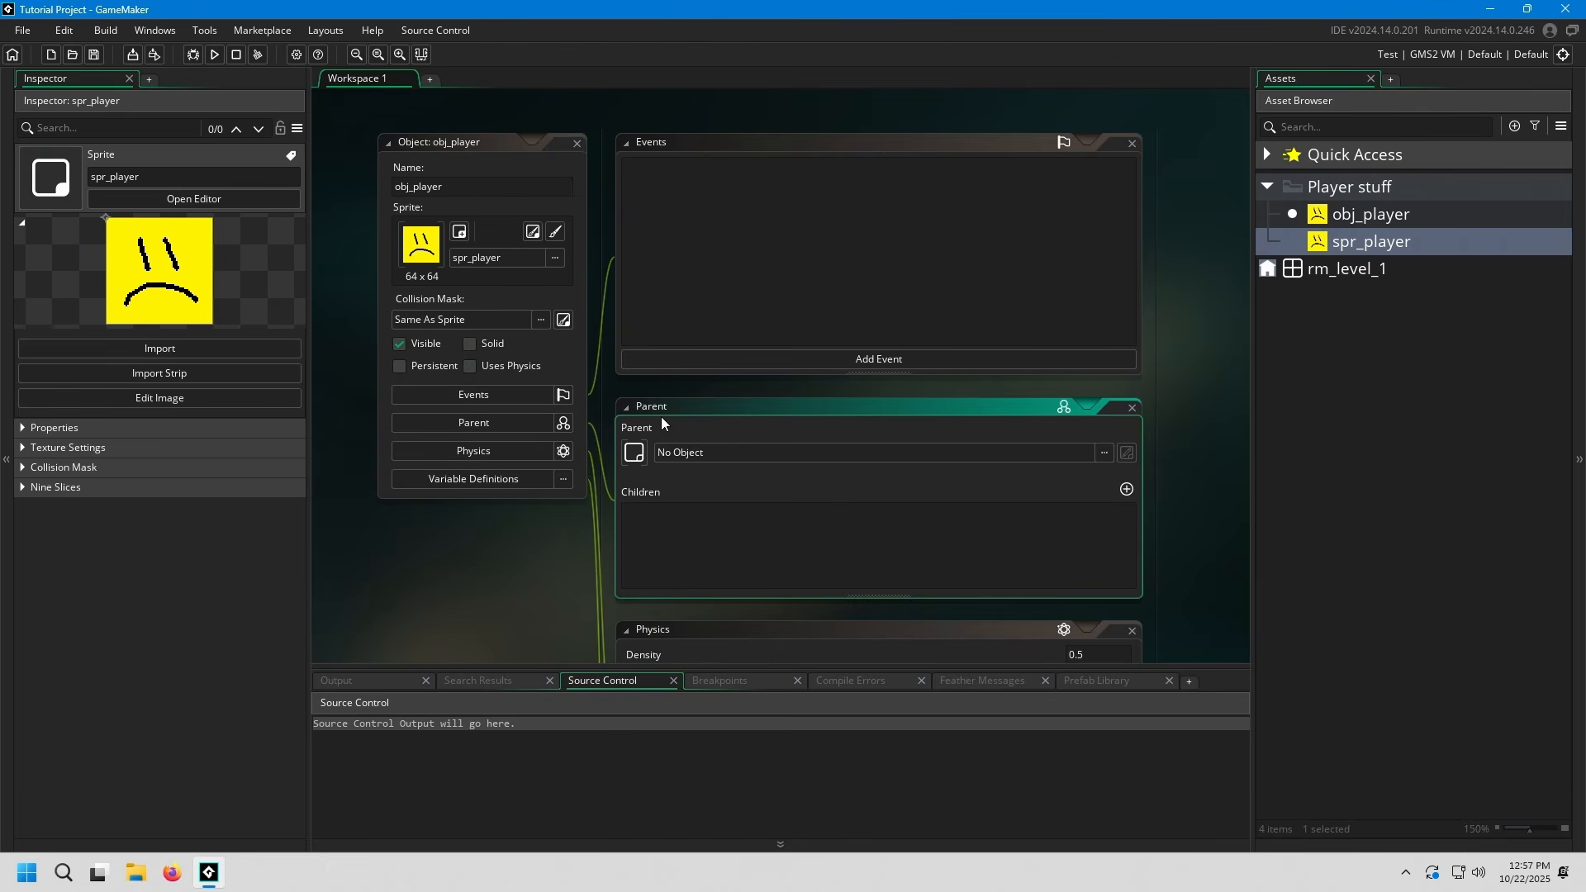
click(1131, 408)
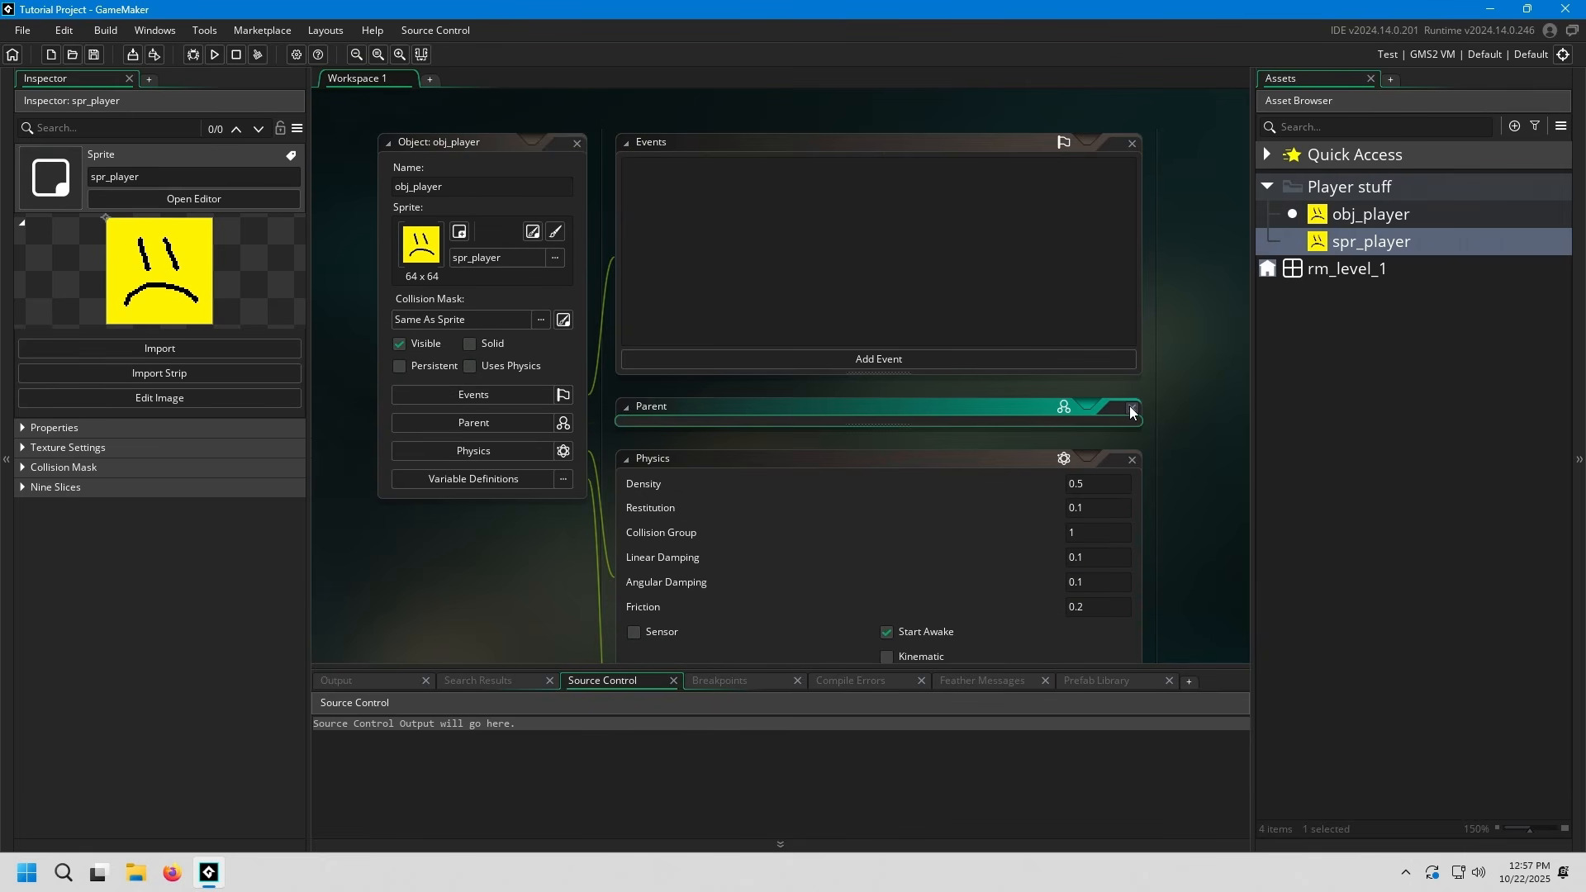
click(1132, 363)
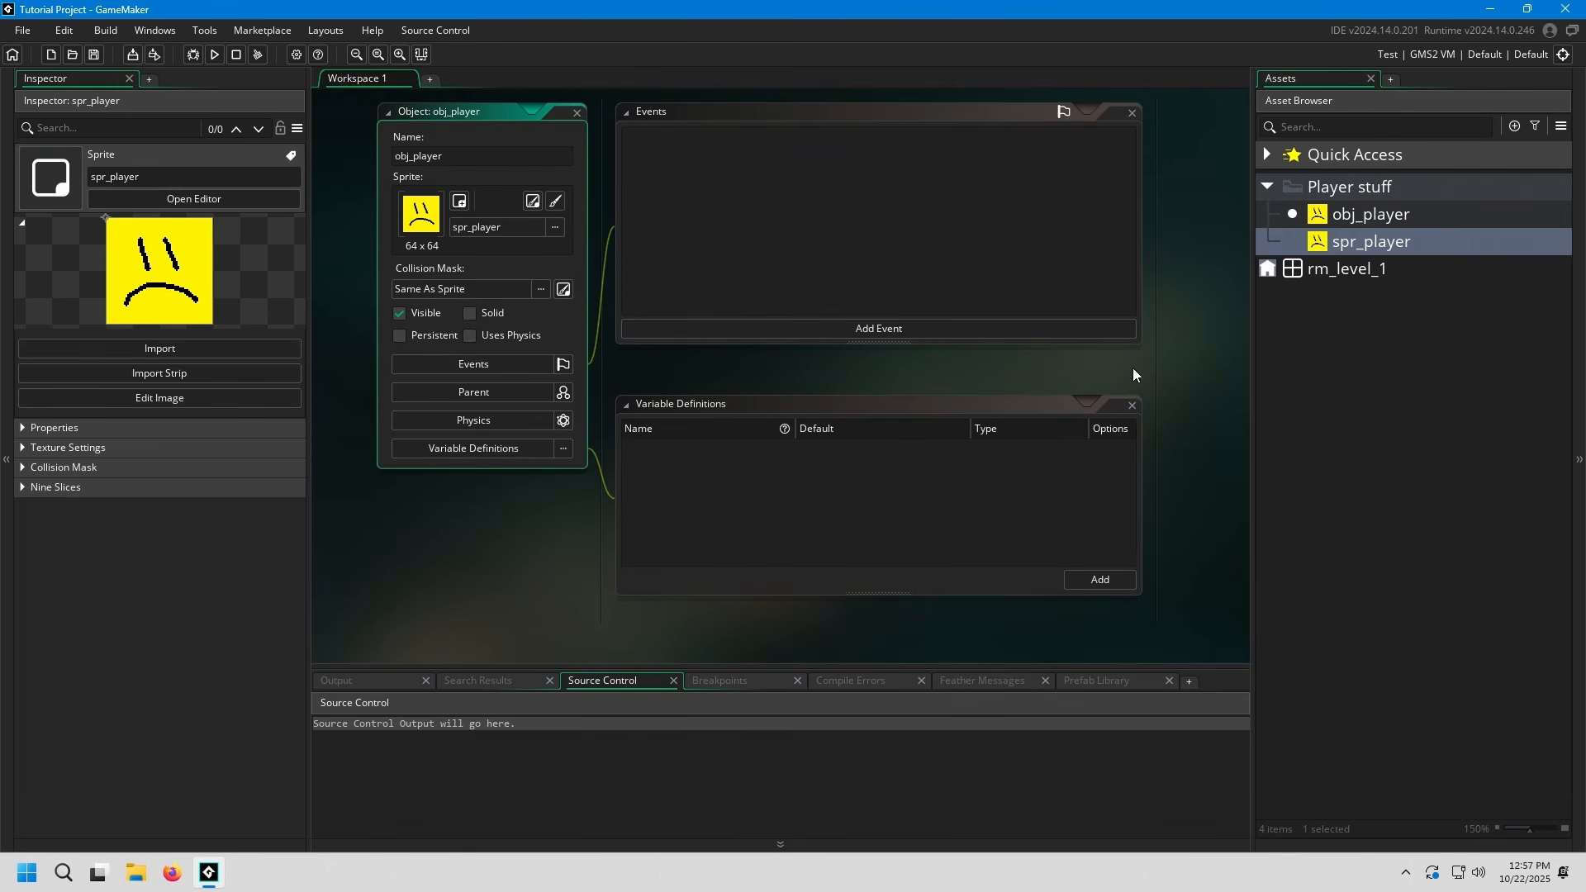
click(1132, 408)
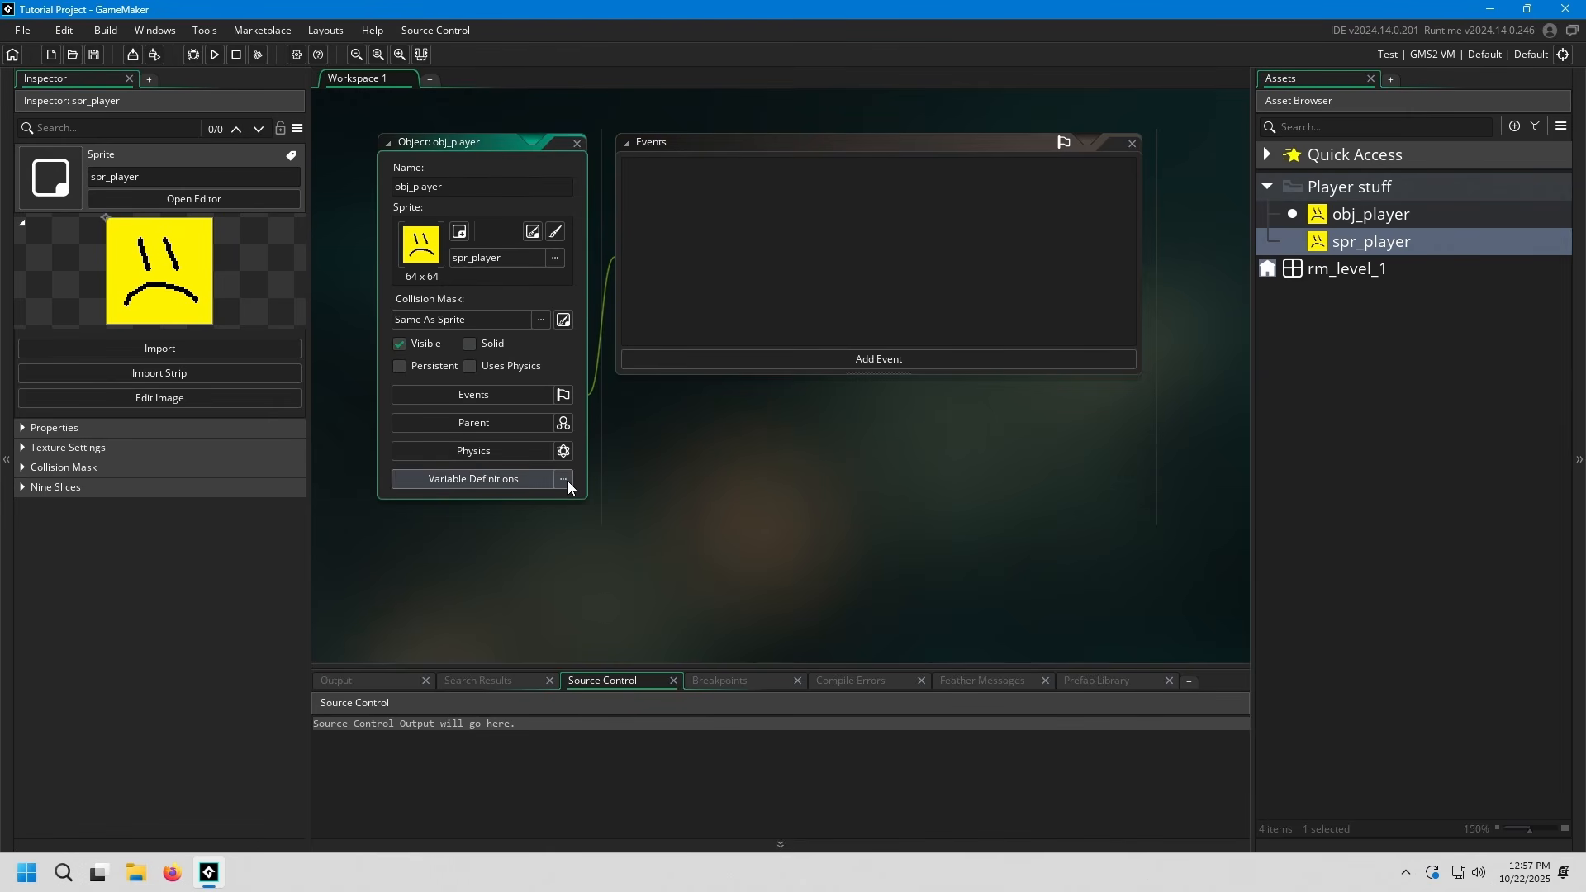
click(762, 434)
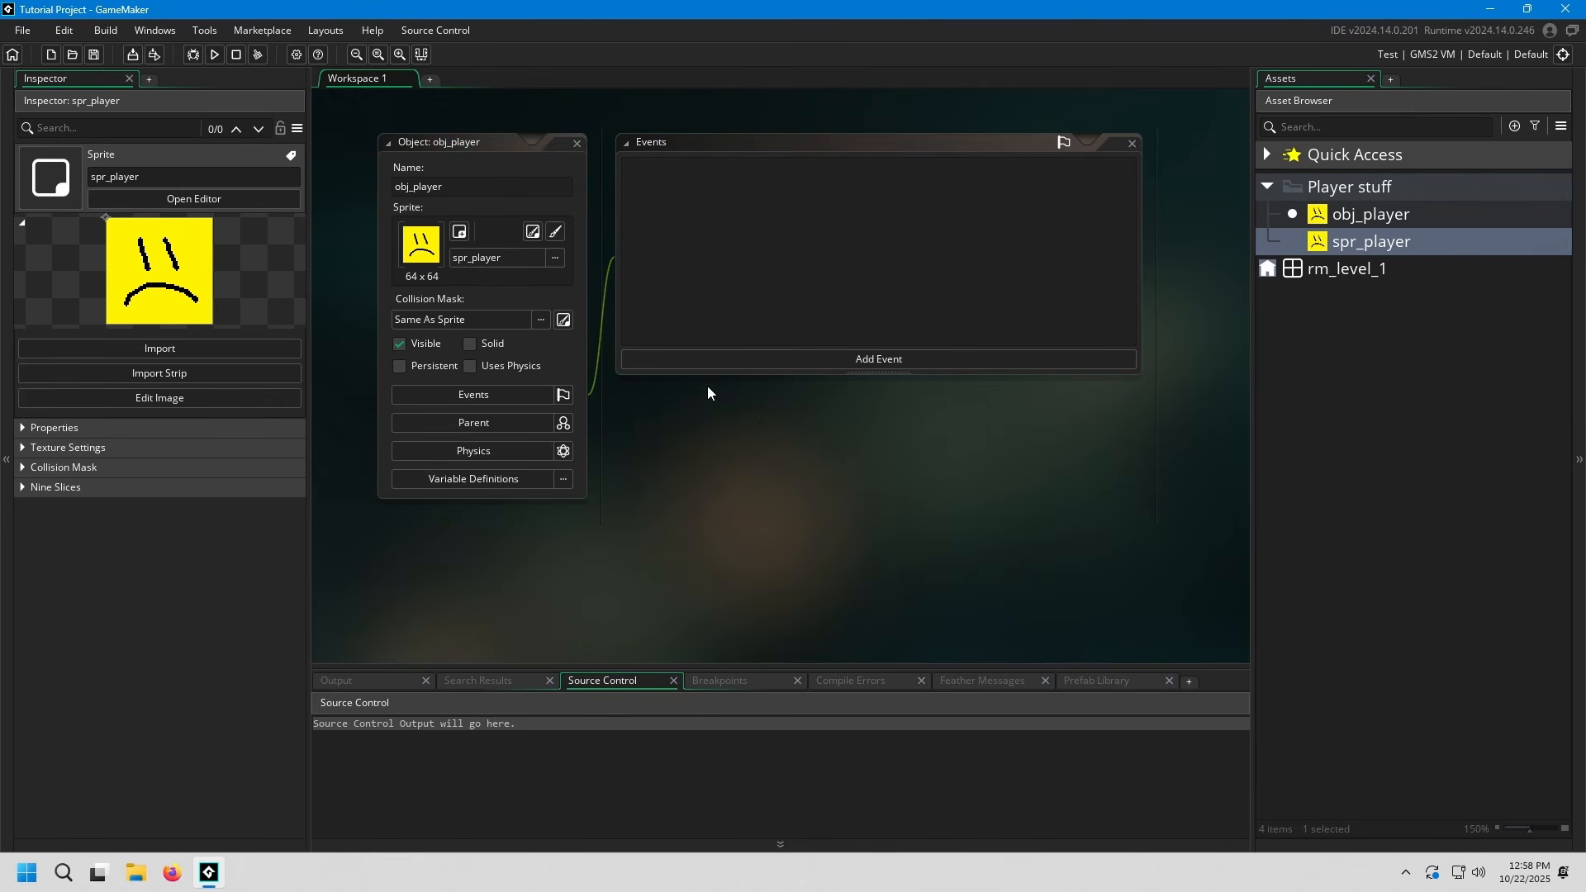
Examine the event actions and the event types that can be added to obj_player without adding one
right_click(686, 271)
right_click(900, 211)
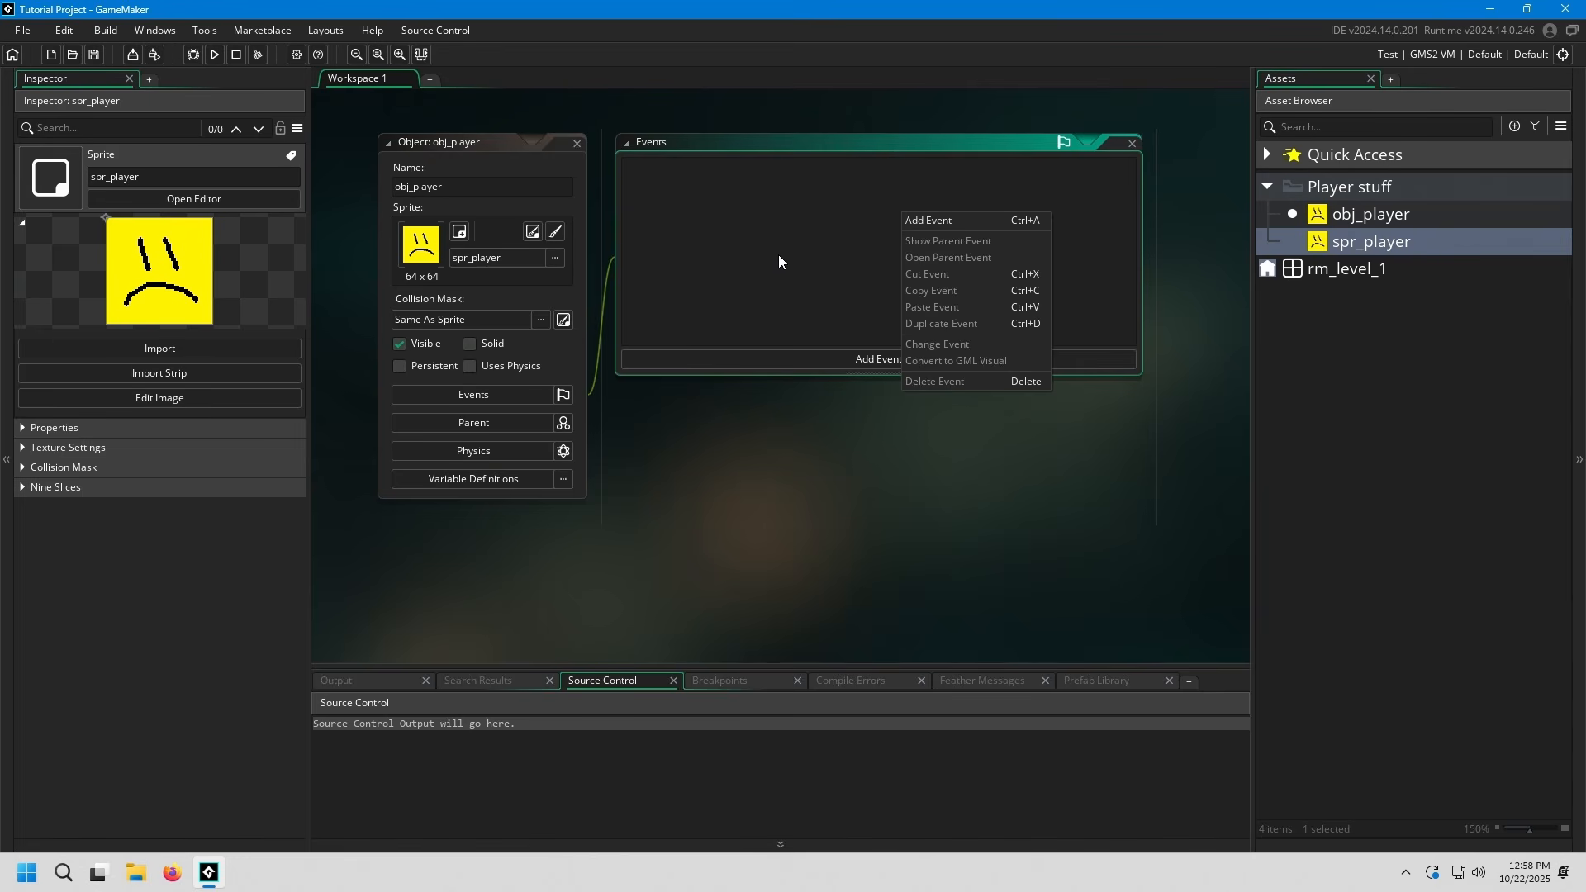
click(786, 250)
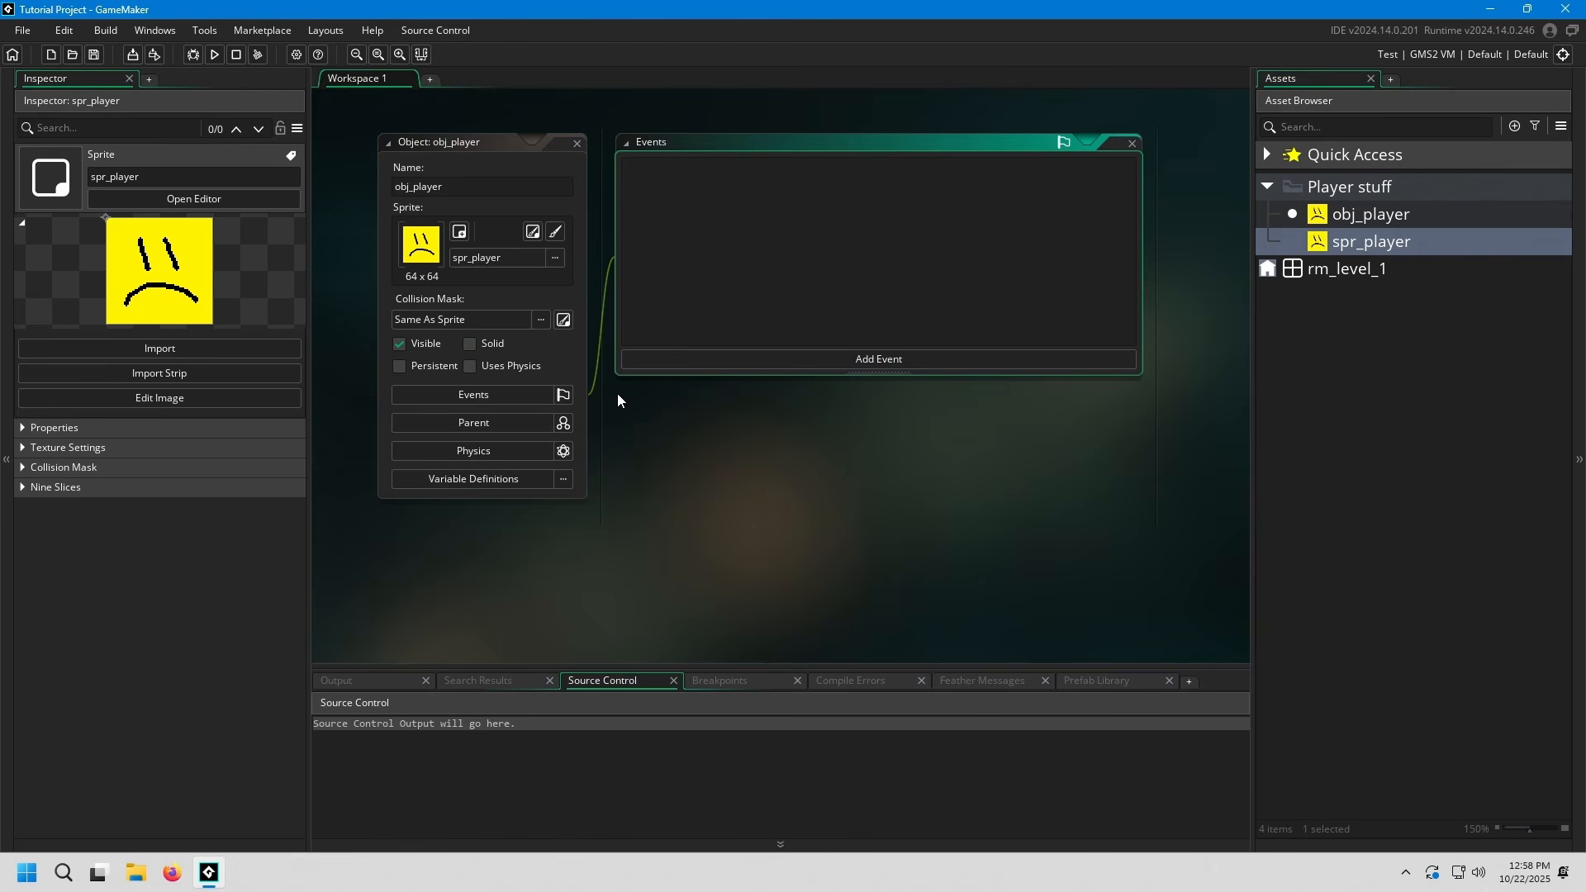
right_click(746, 246)
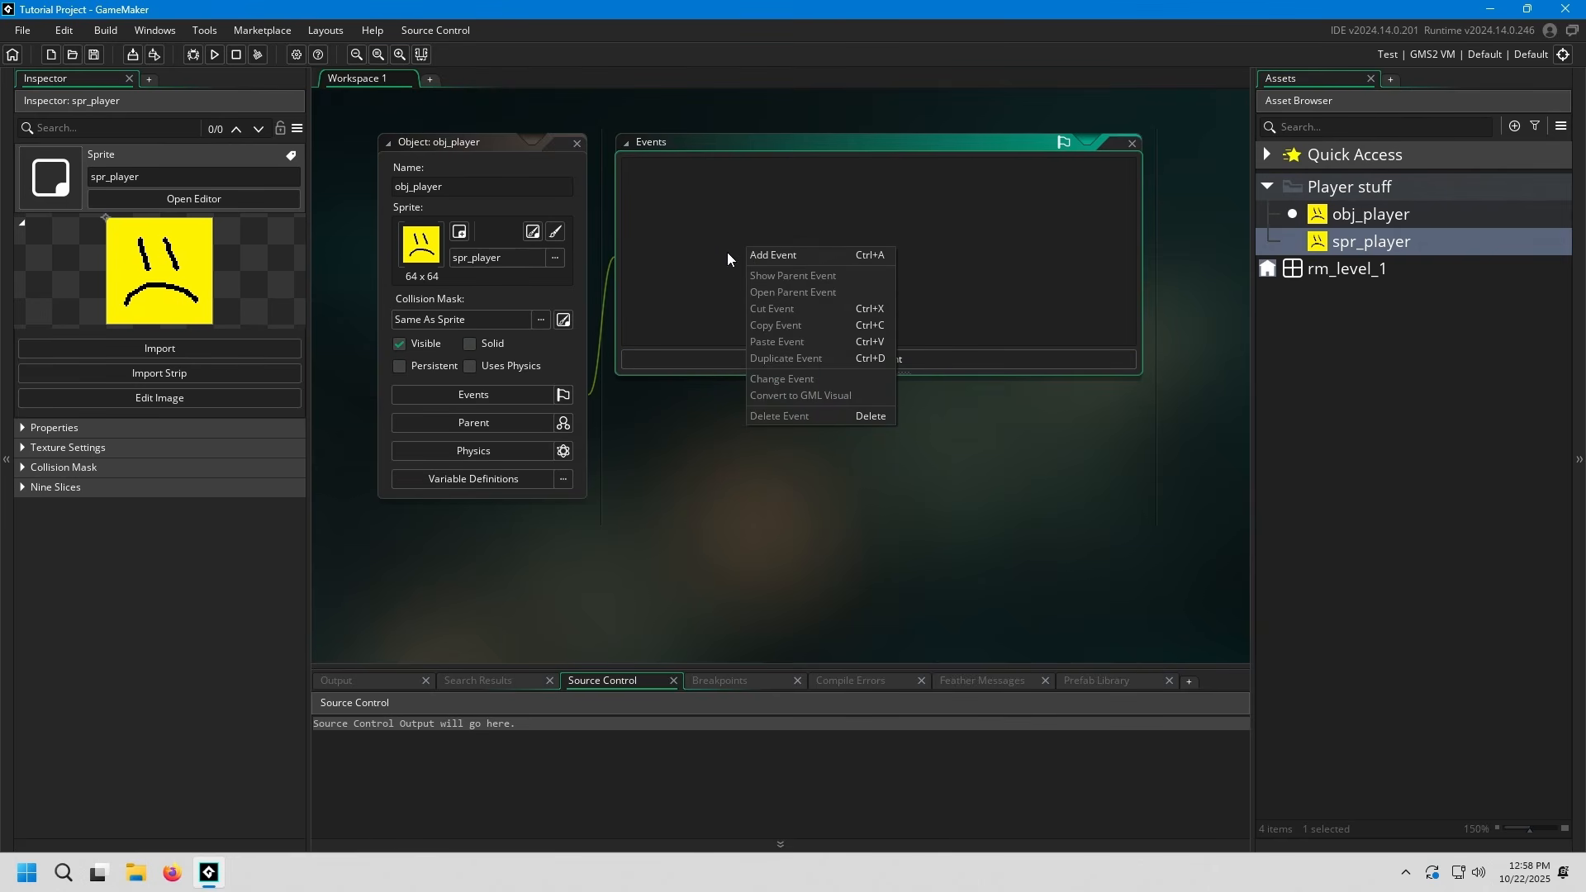
click(974, 357)
right_click(847, 279)
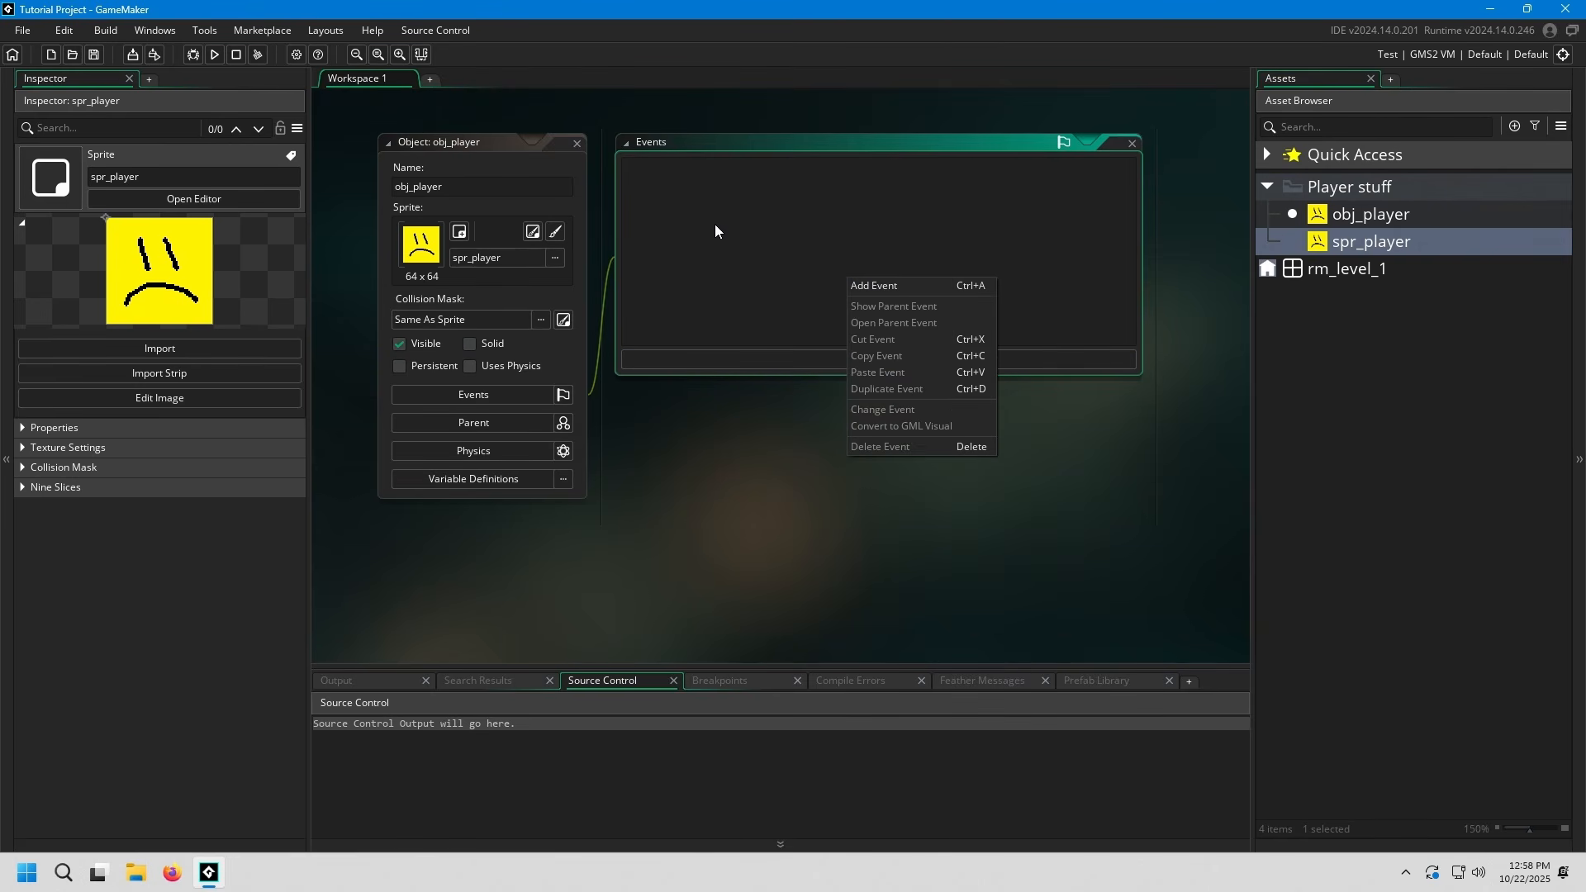
click(907, 285)
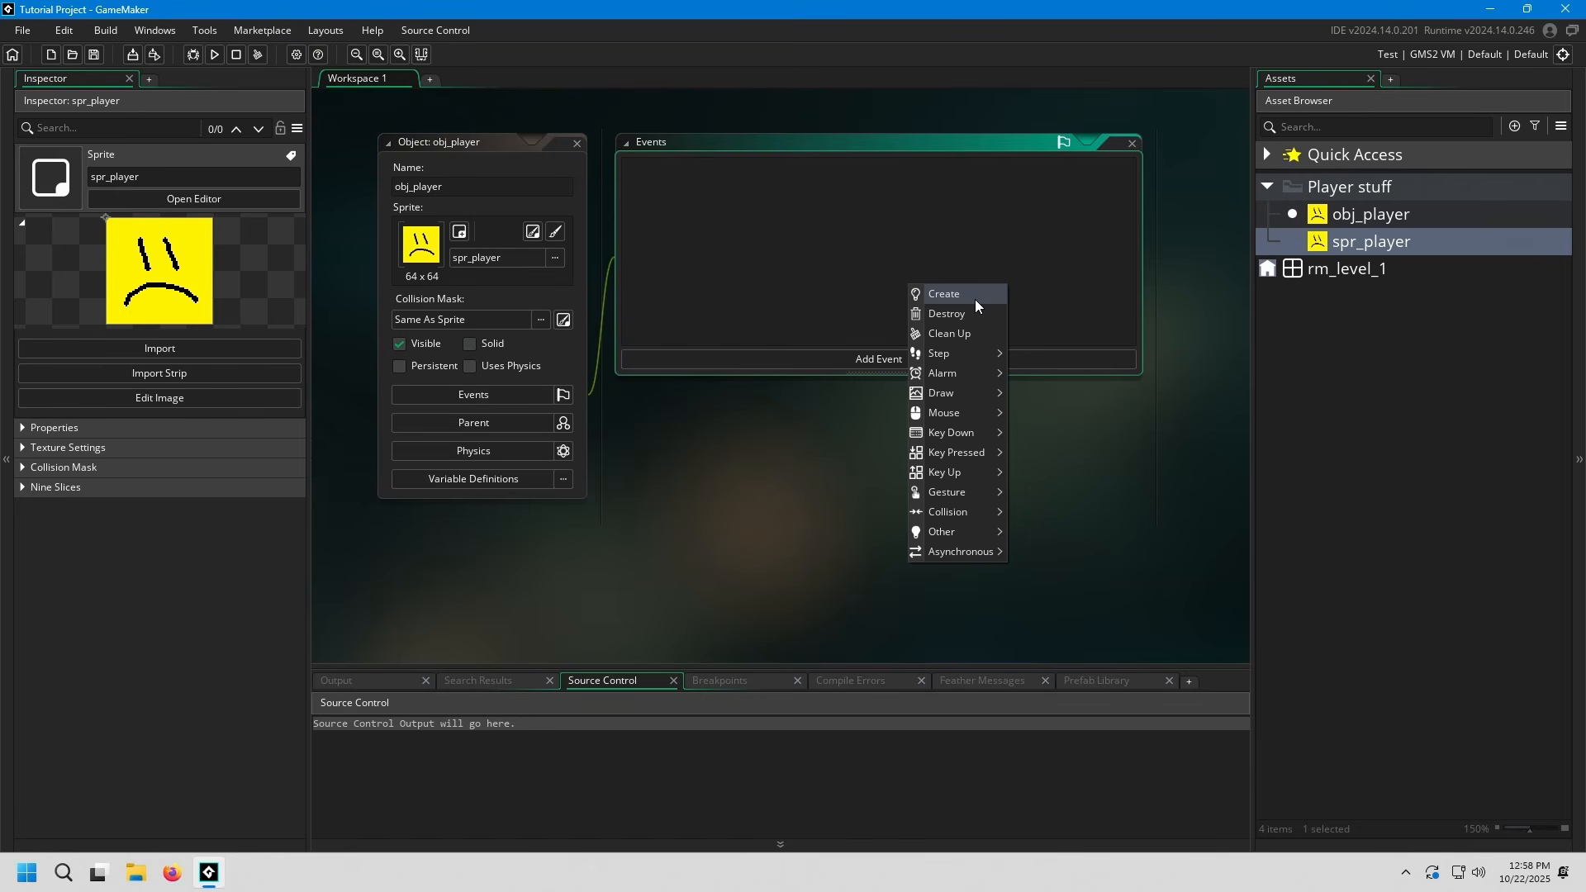
mouse_move(976, 354)
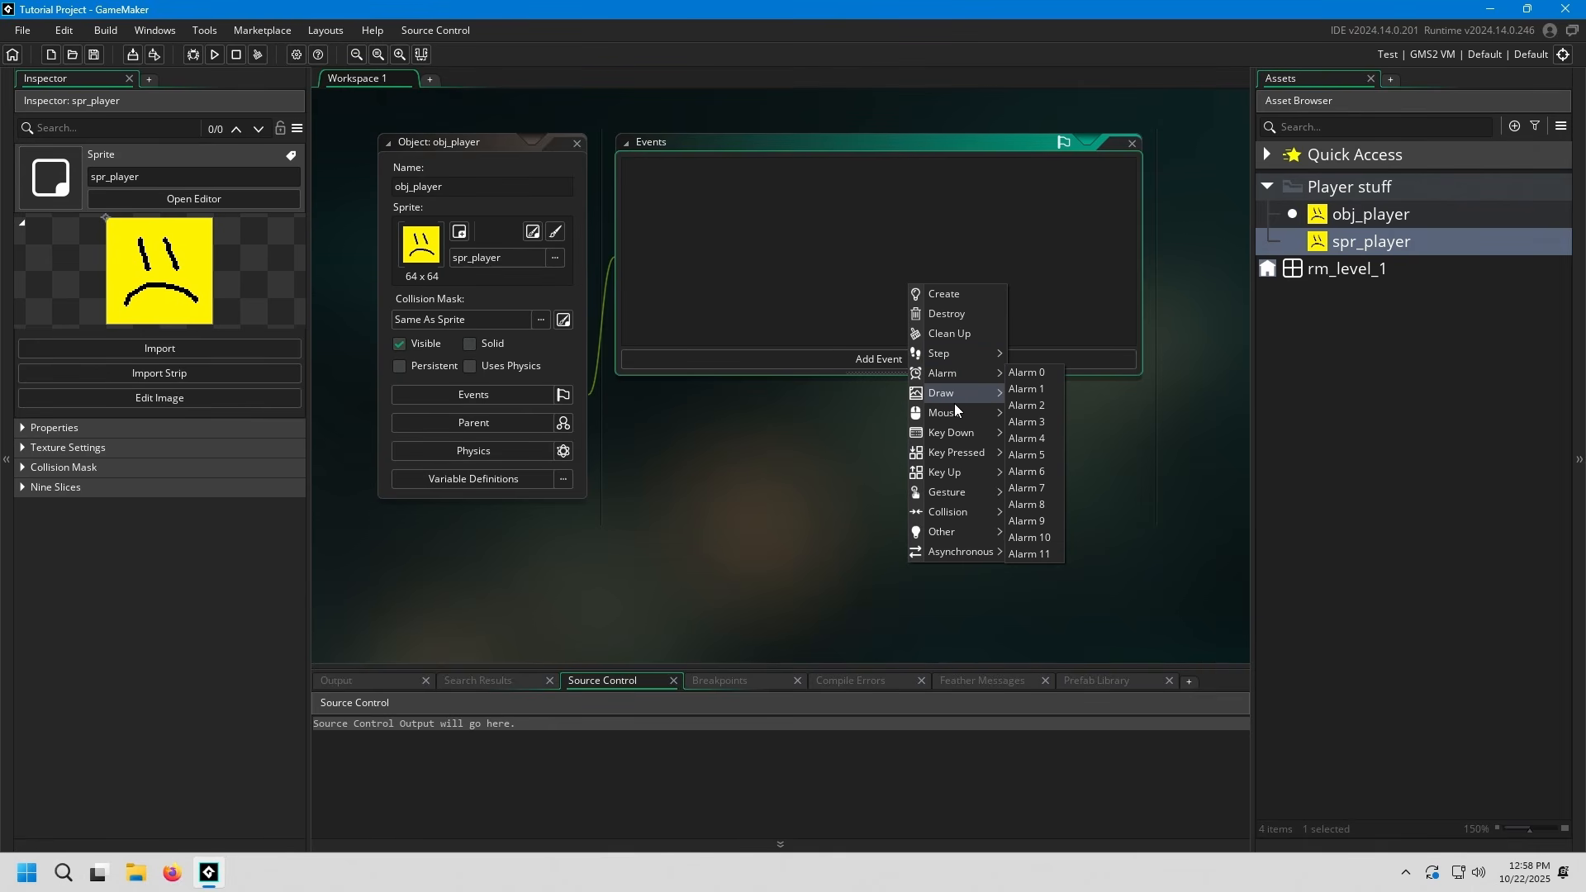
mouse_move(969, 509)
click(822, 308)
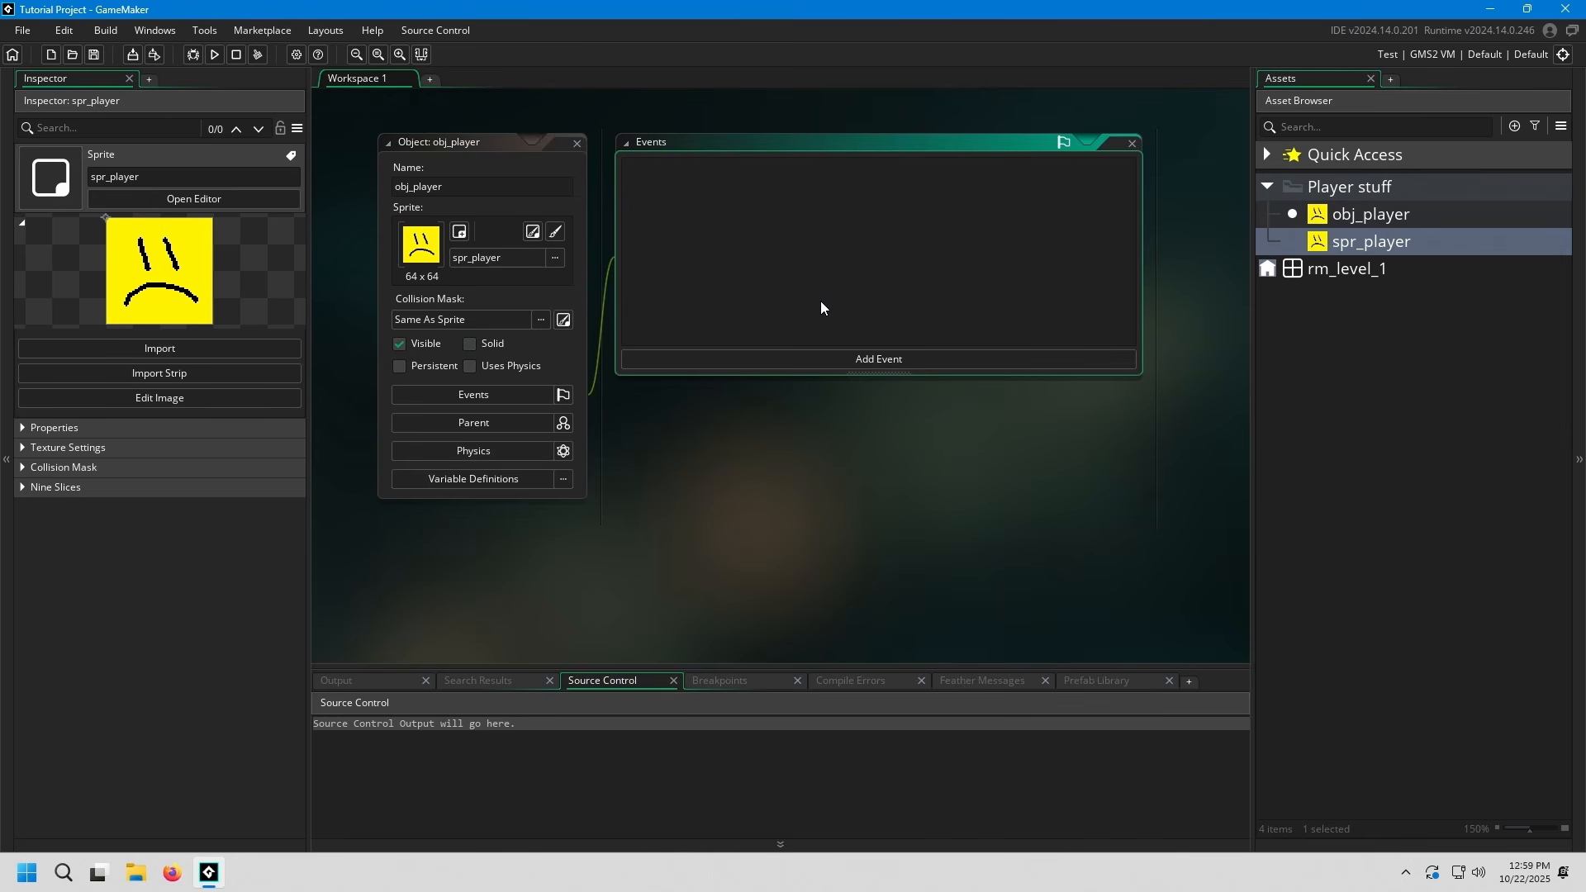
Add a Create event to obj_player with GML Code as the scripting language and close its code editor
right_click(758, 219)
click(771, 225)
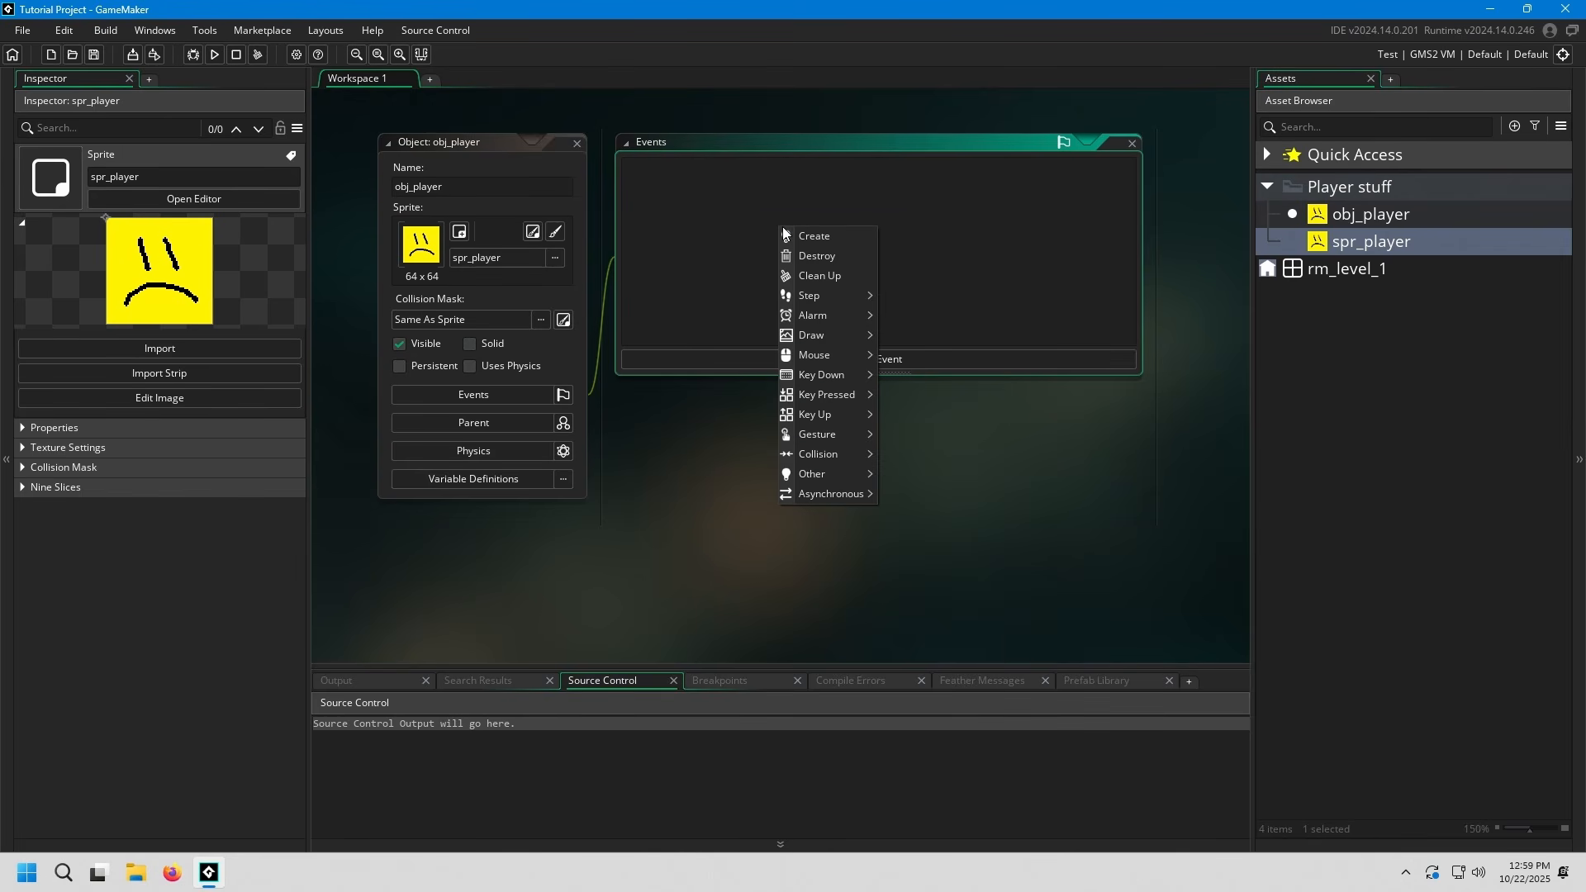
click(804, 235)
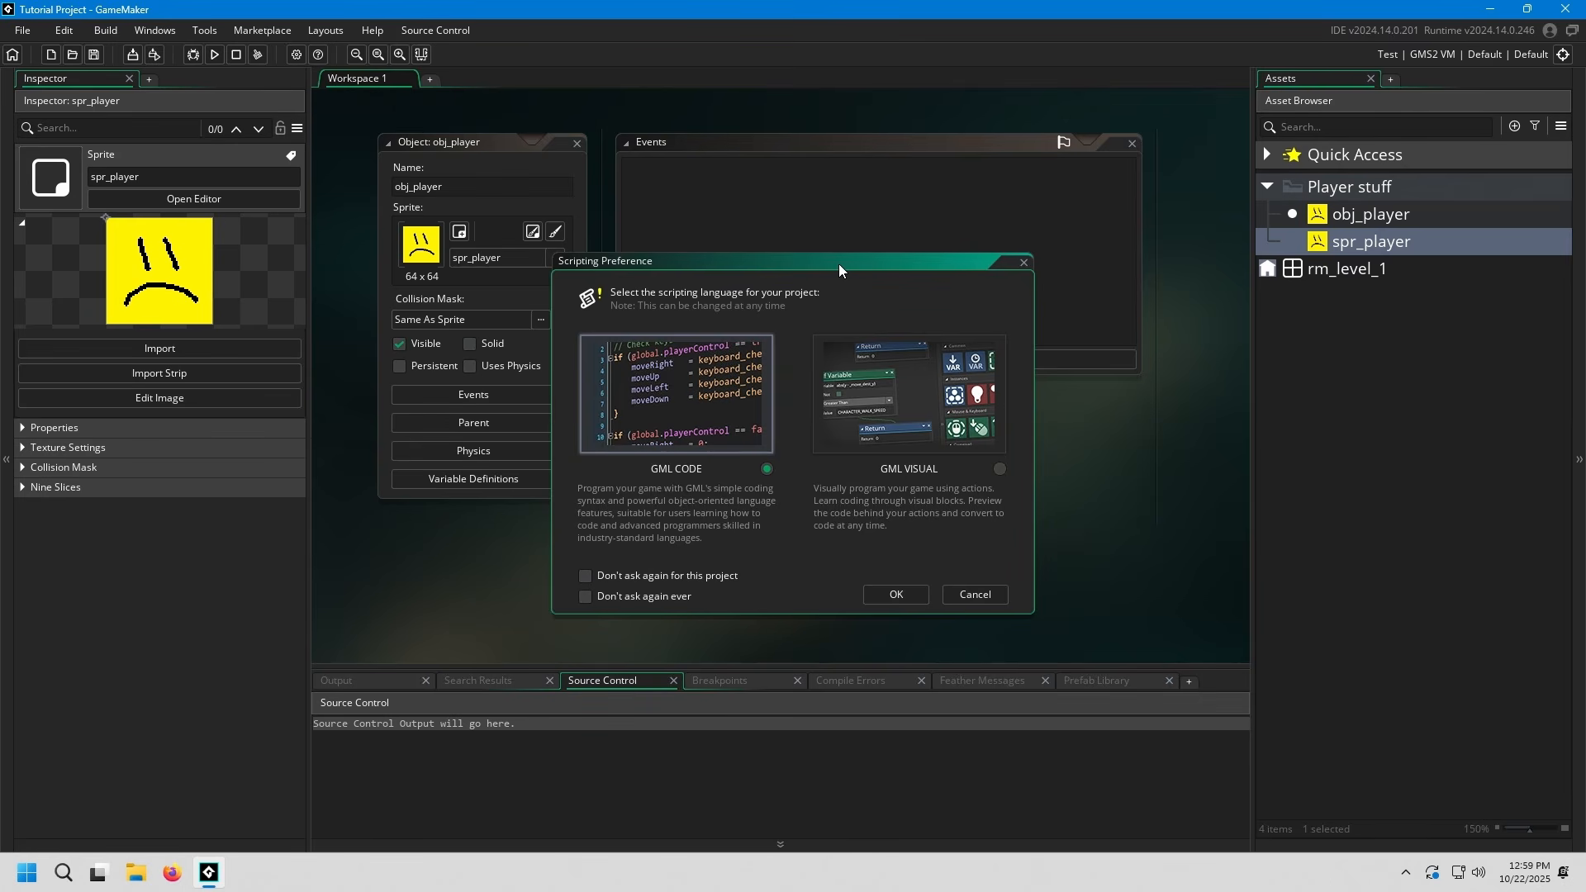
drag(839, 264, 901, 219)
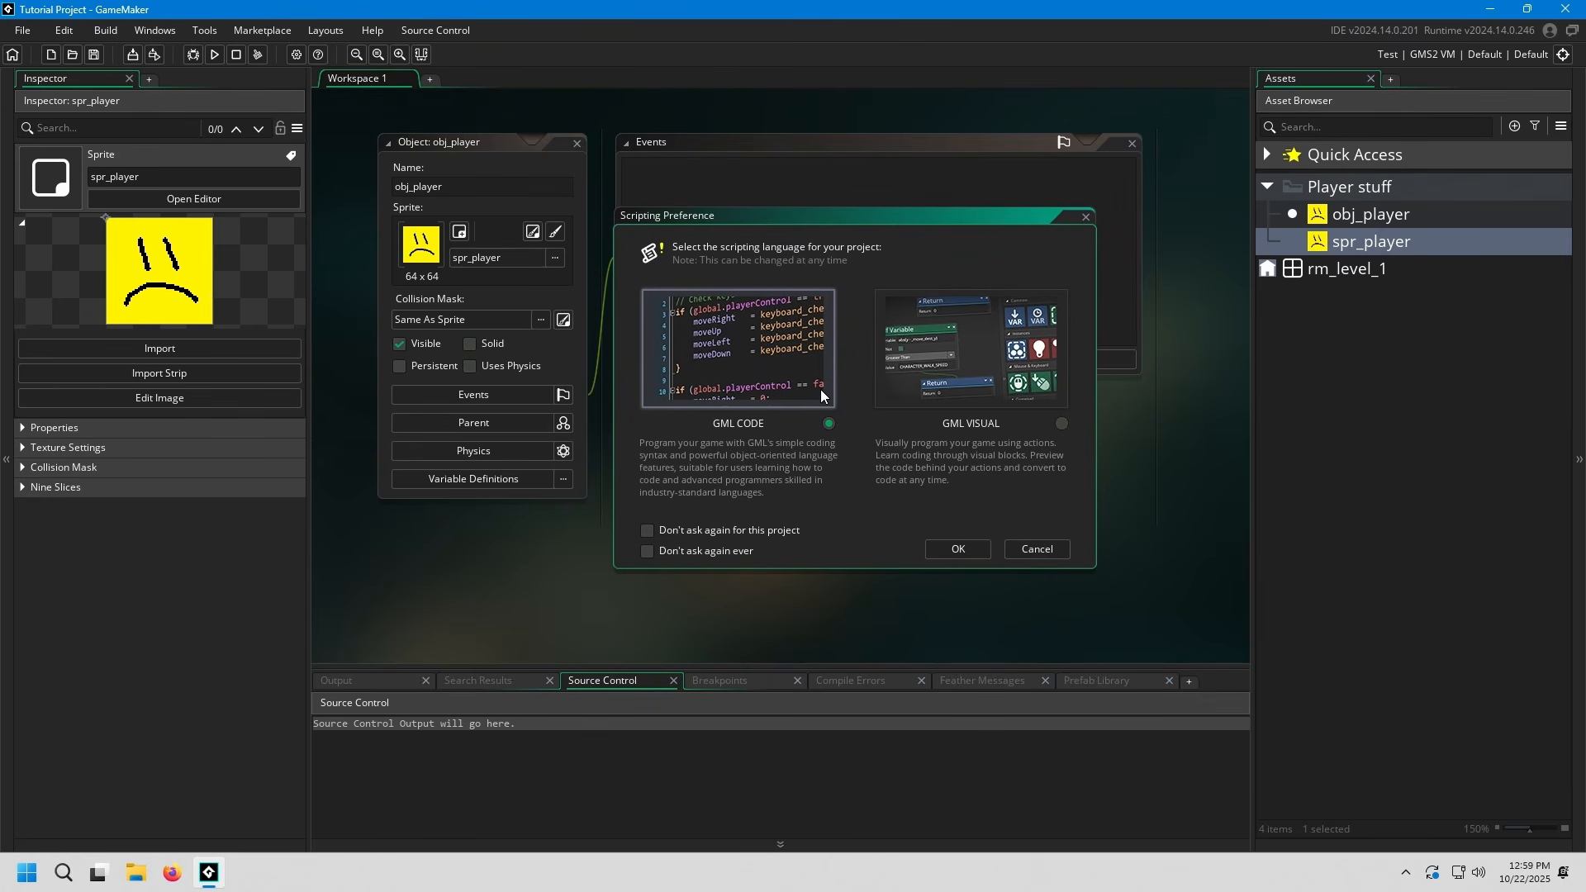
click(1061, 424)
click(828, 424)
click(958, 550)
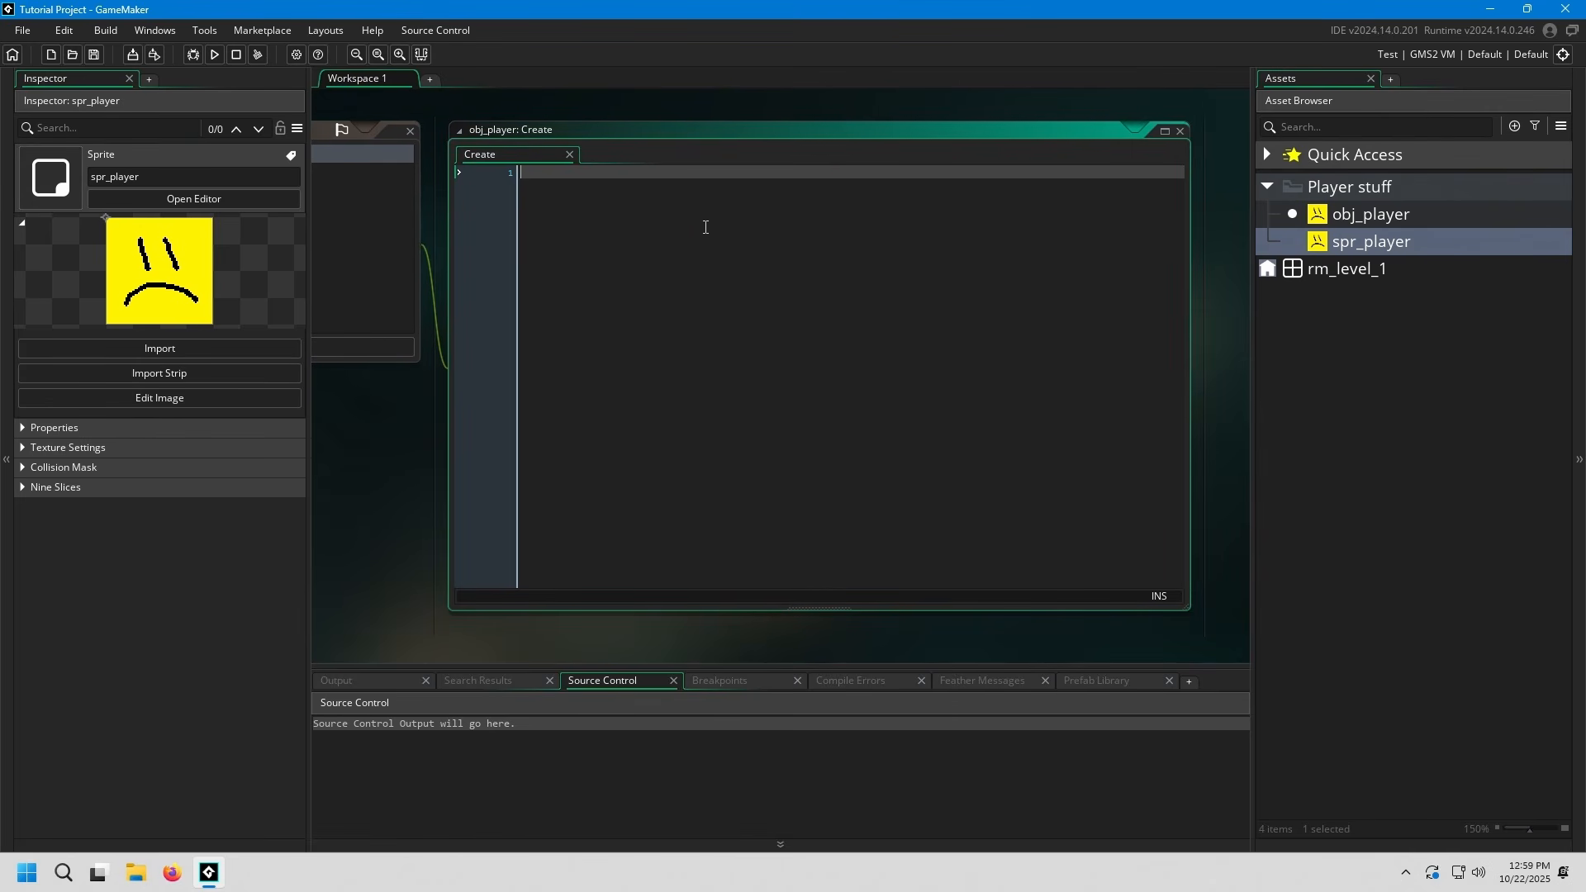
middle_click(520, 160)
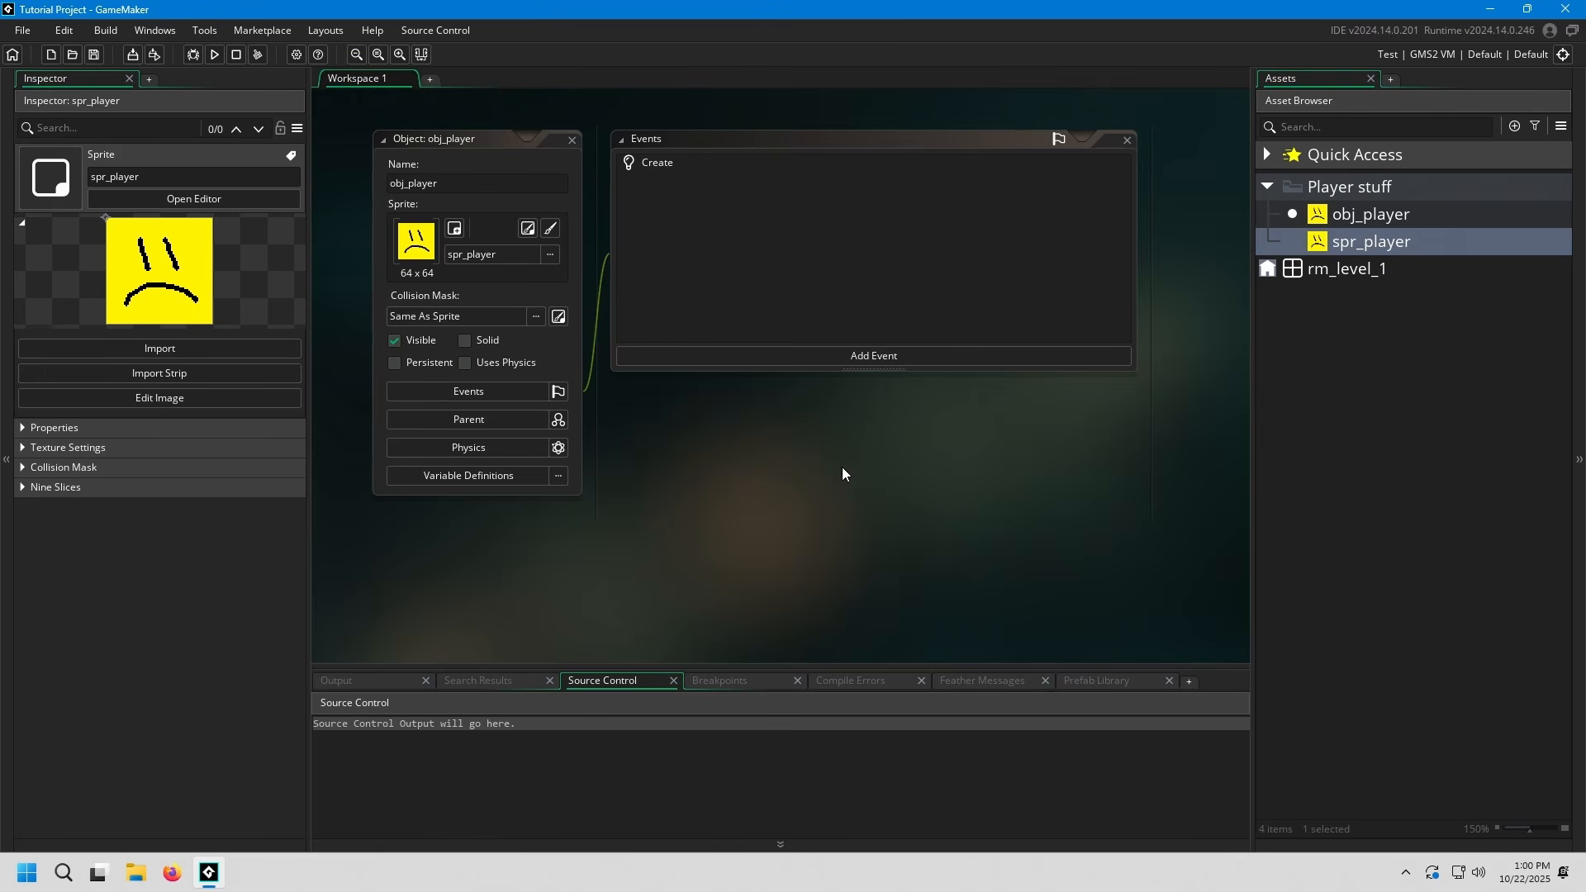
Examine the event types offered for obj_player, including the Draw events, without adding one
right_click(775, 237)
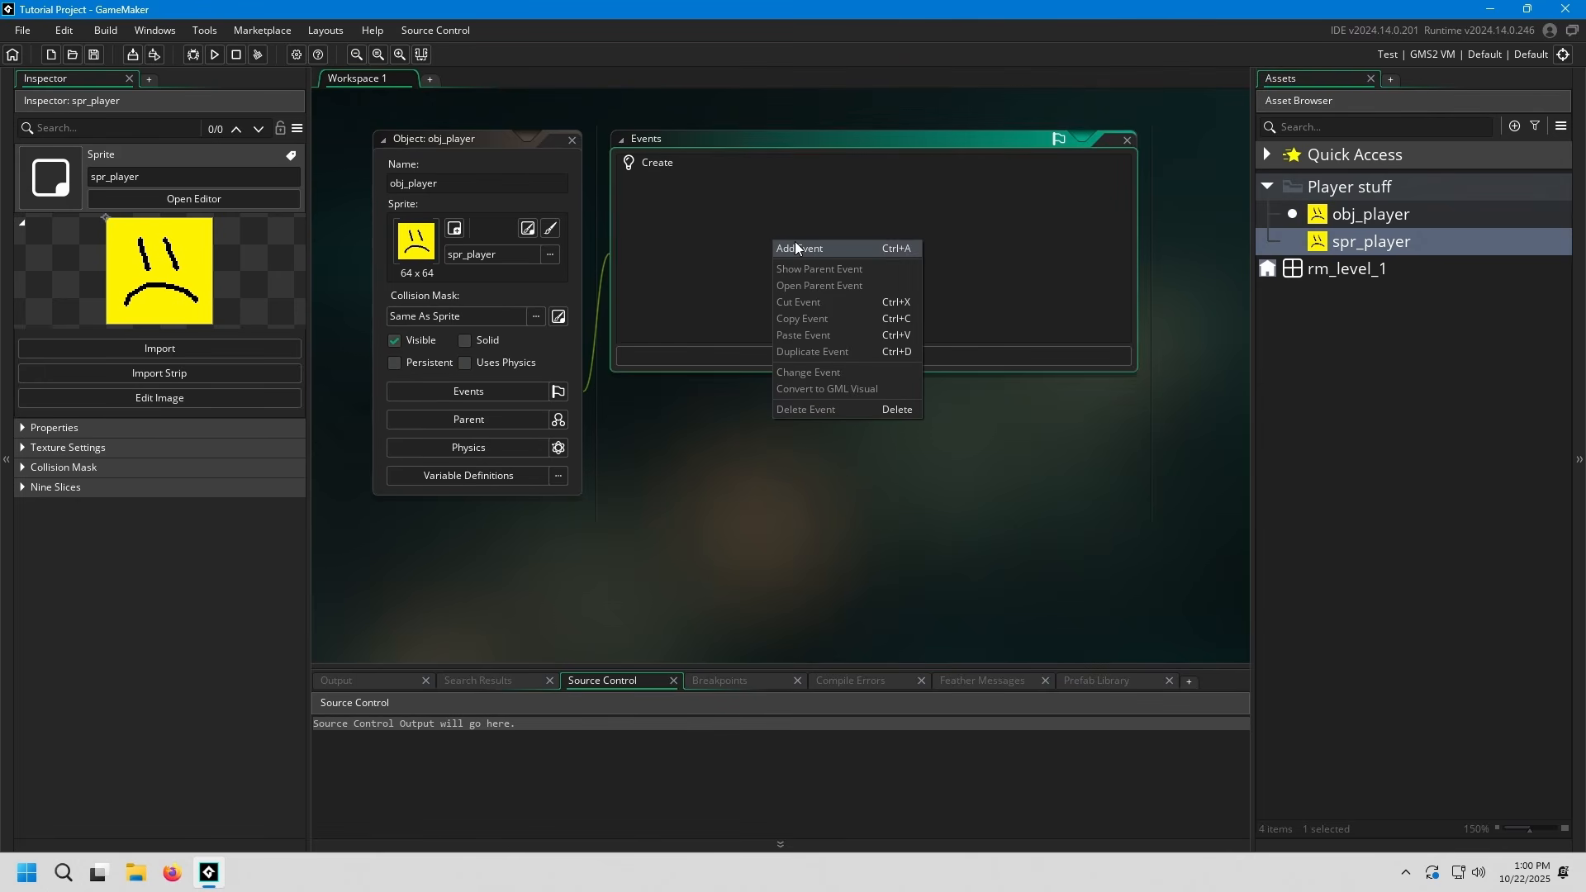
click(794, 241)
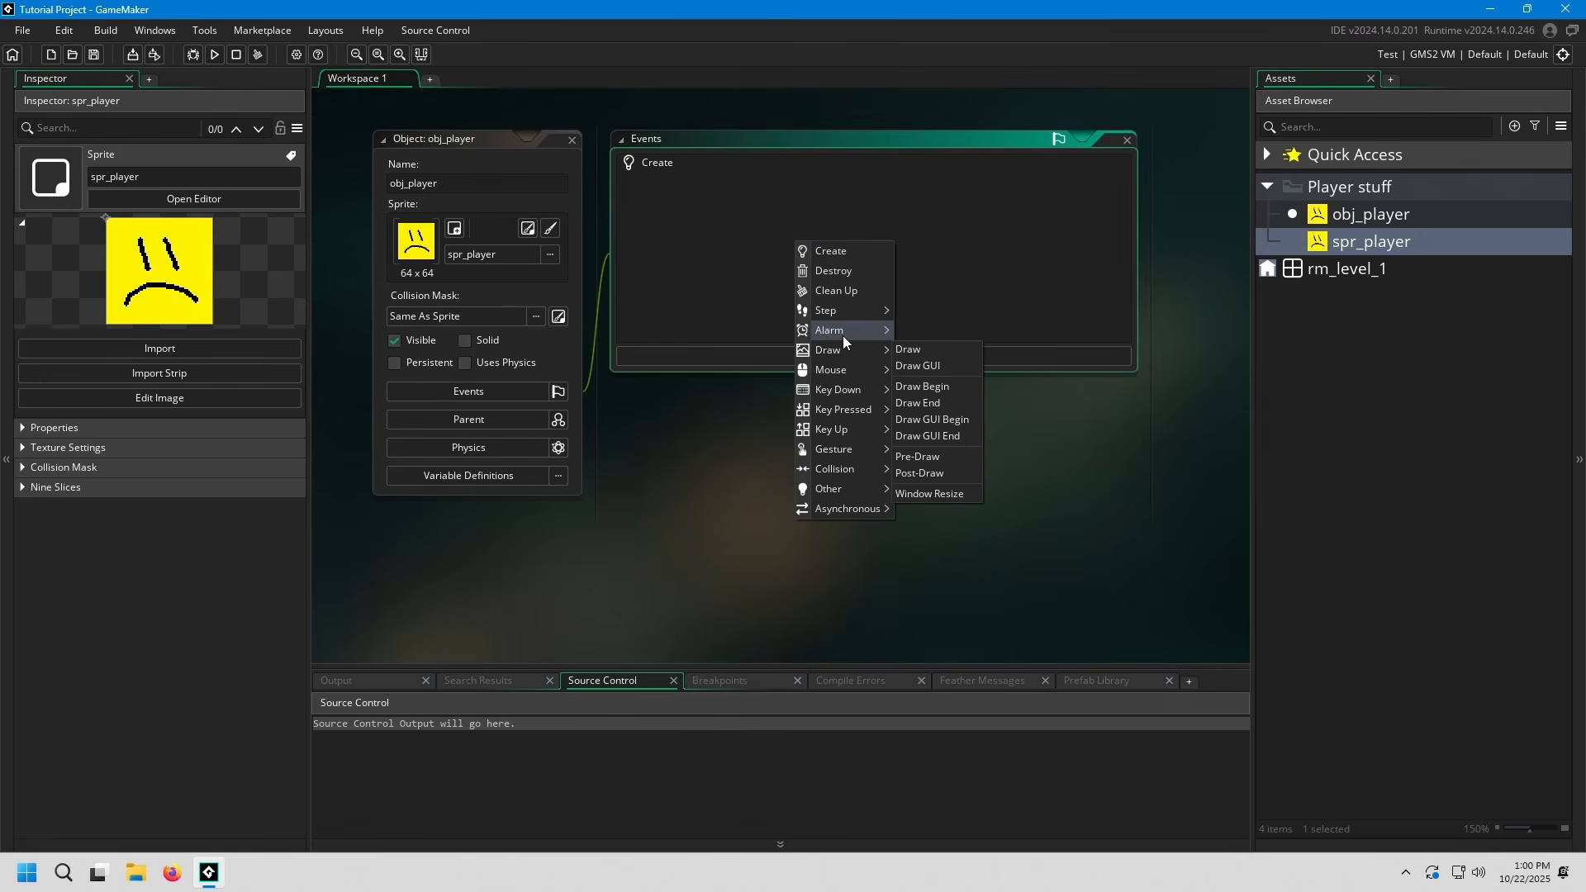
click(719, 296)
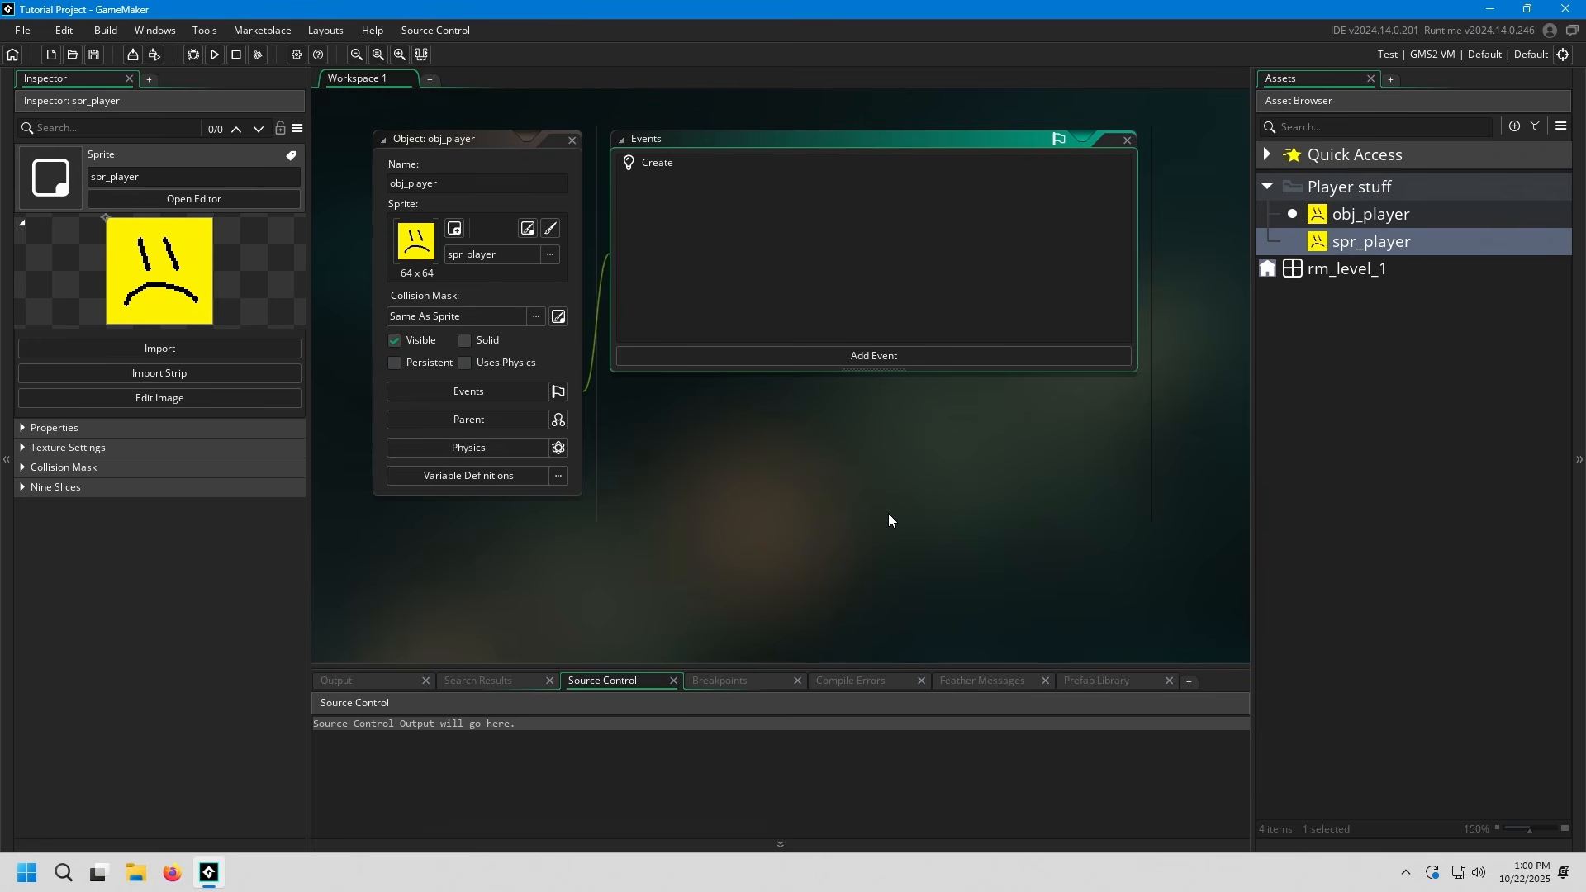
Open rm_level_1 in the room editor and widen the editing area until the whole room grid fits
double_click(1363, 269)
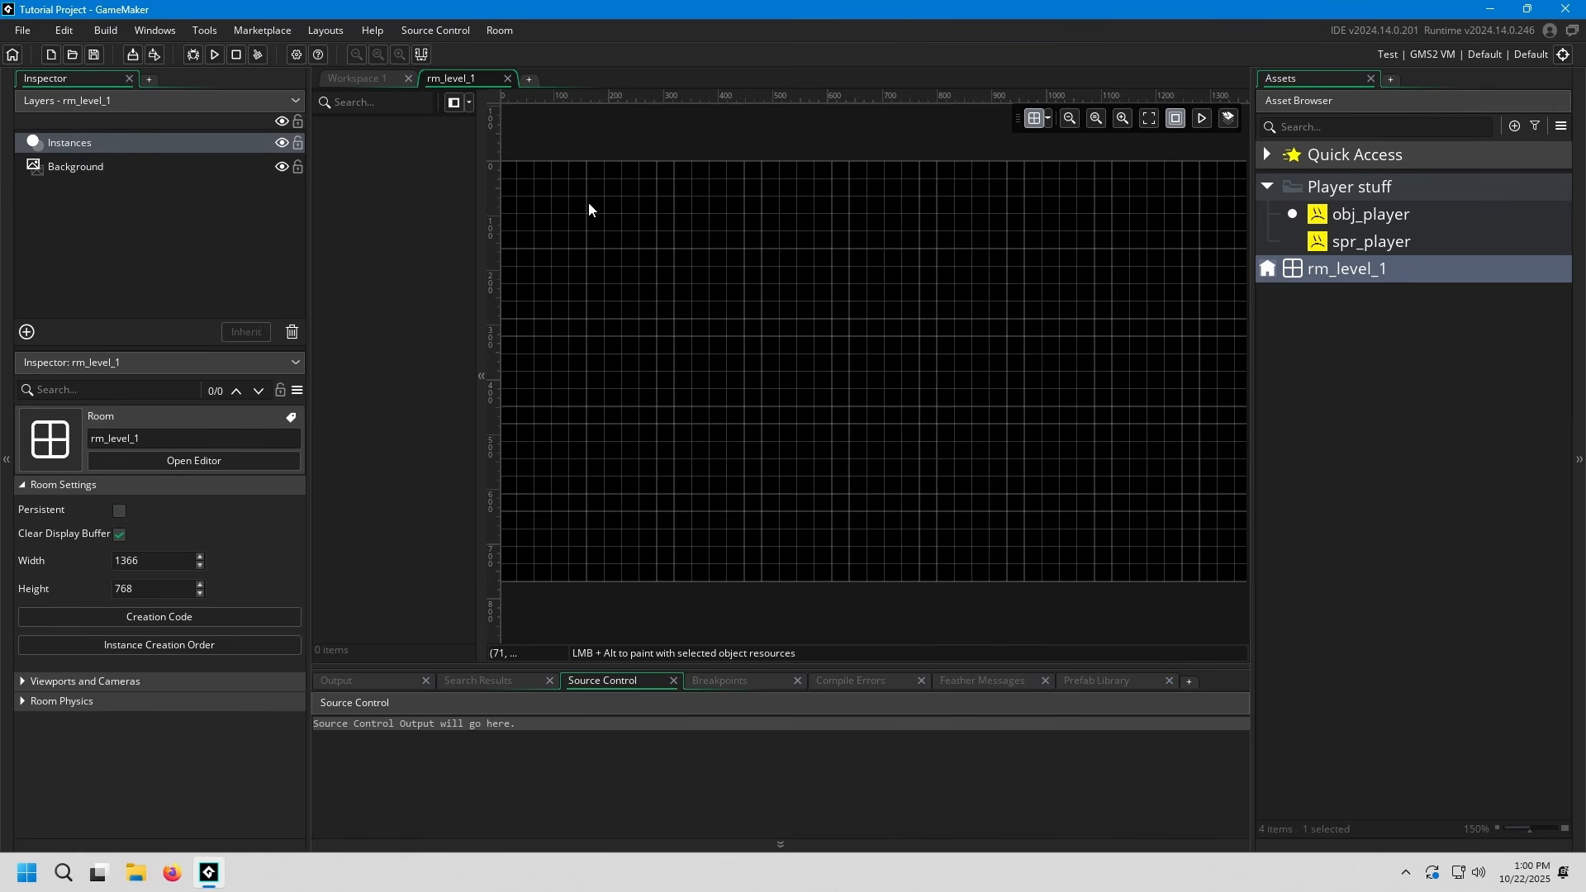
middle_drag(1131, 318, 1087, 309)
ctrl+scroll(894, 330, up, 3)
ctrl+scroll(892, 330, down, 5)
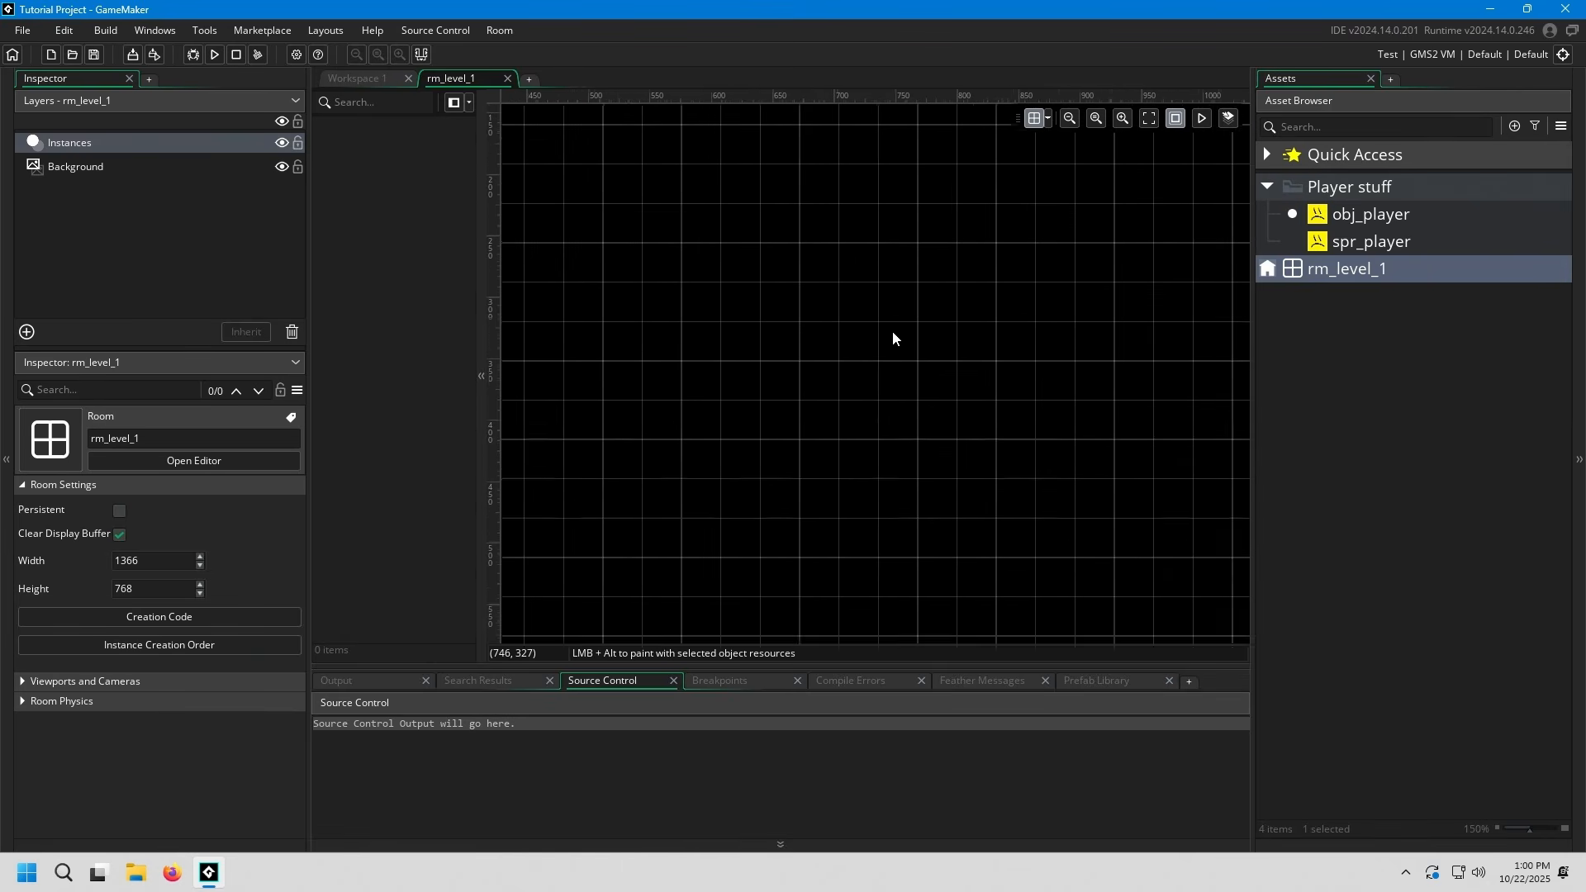
ctrl+scroll(878, 339, up, 2)
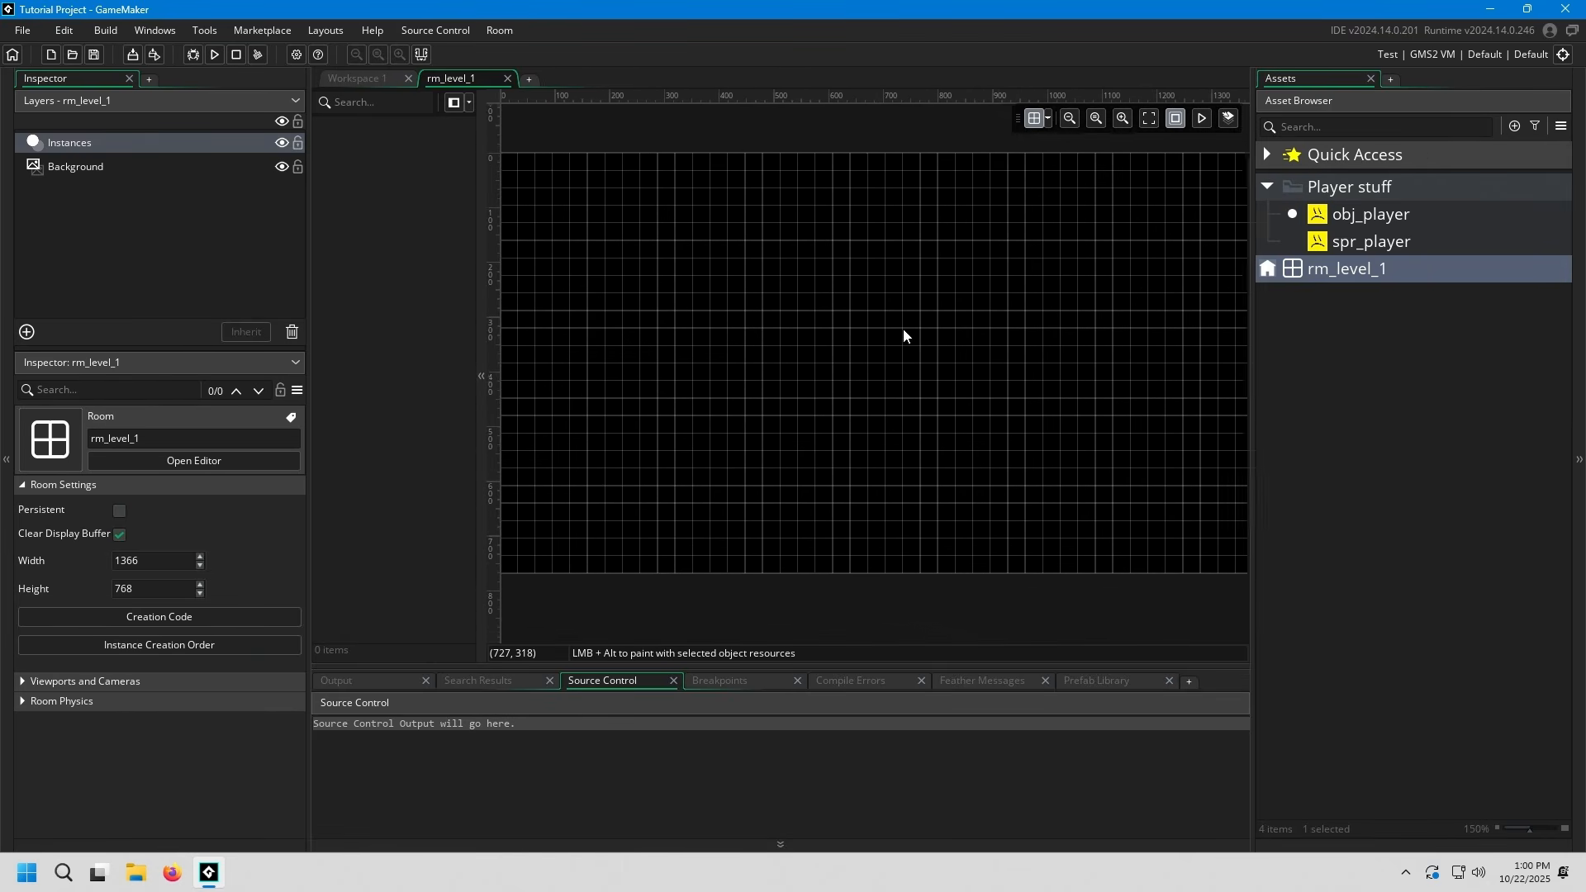
middle_drag(903, 336, 936, 326)
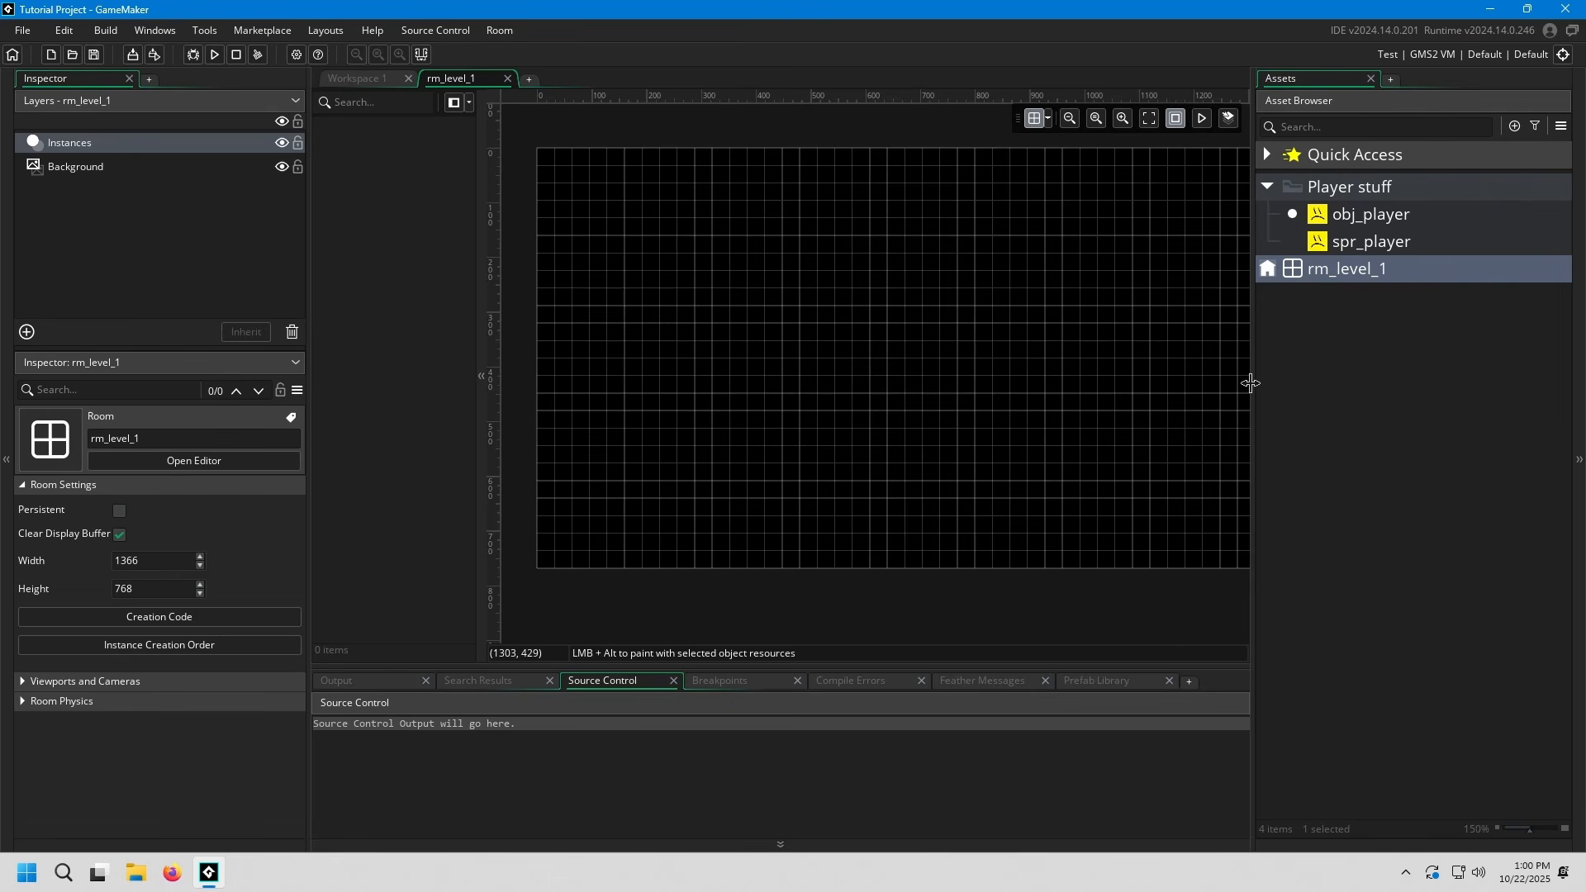
drag(1249, 382, 1319, 386)
mouse_move(1029, 355)
middle_down()
mouse_move(1054, 357)
mouse_move(1027, 385)
middle_up()
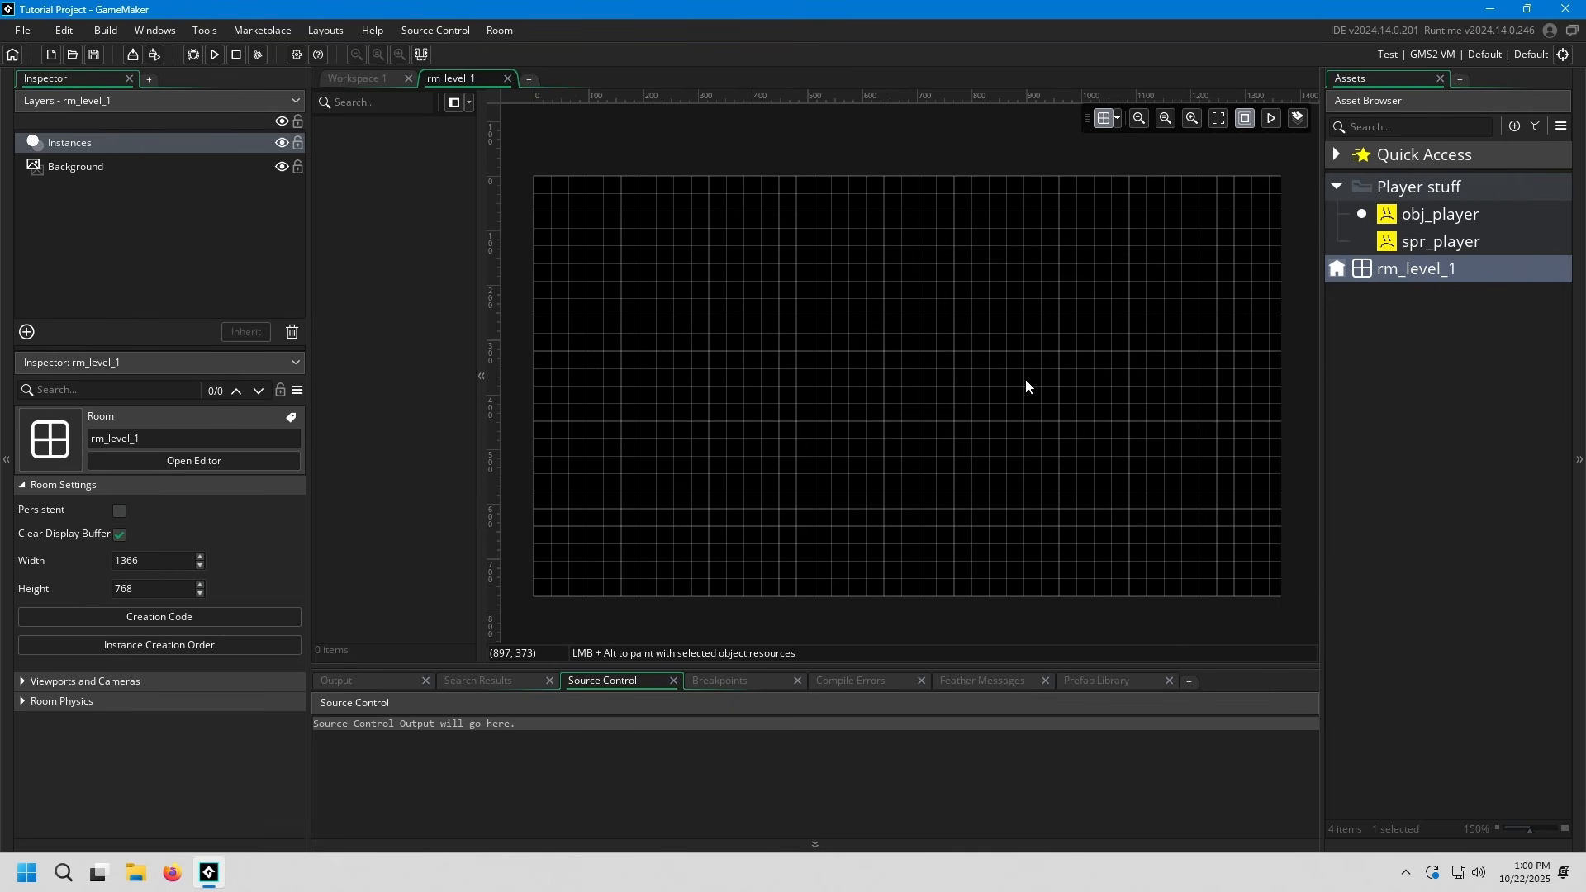
Examine the properties of the room's Instances and Background layers, leaving the Instances layer active
click(180, 143)
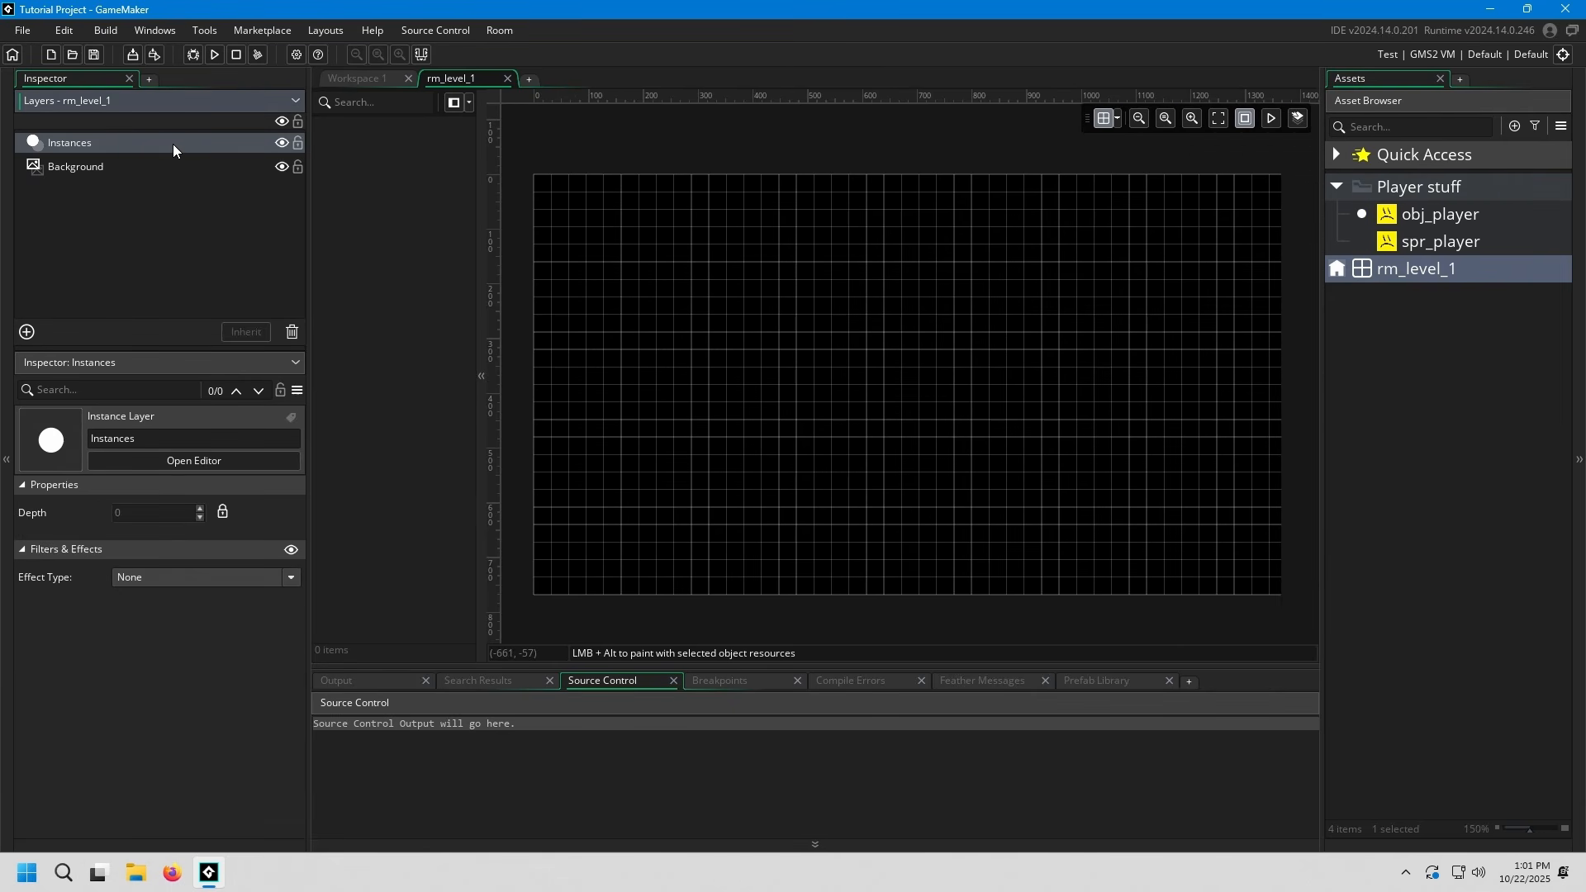
click(171, 167)
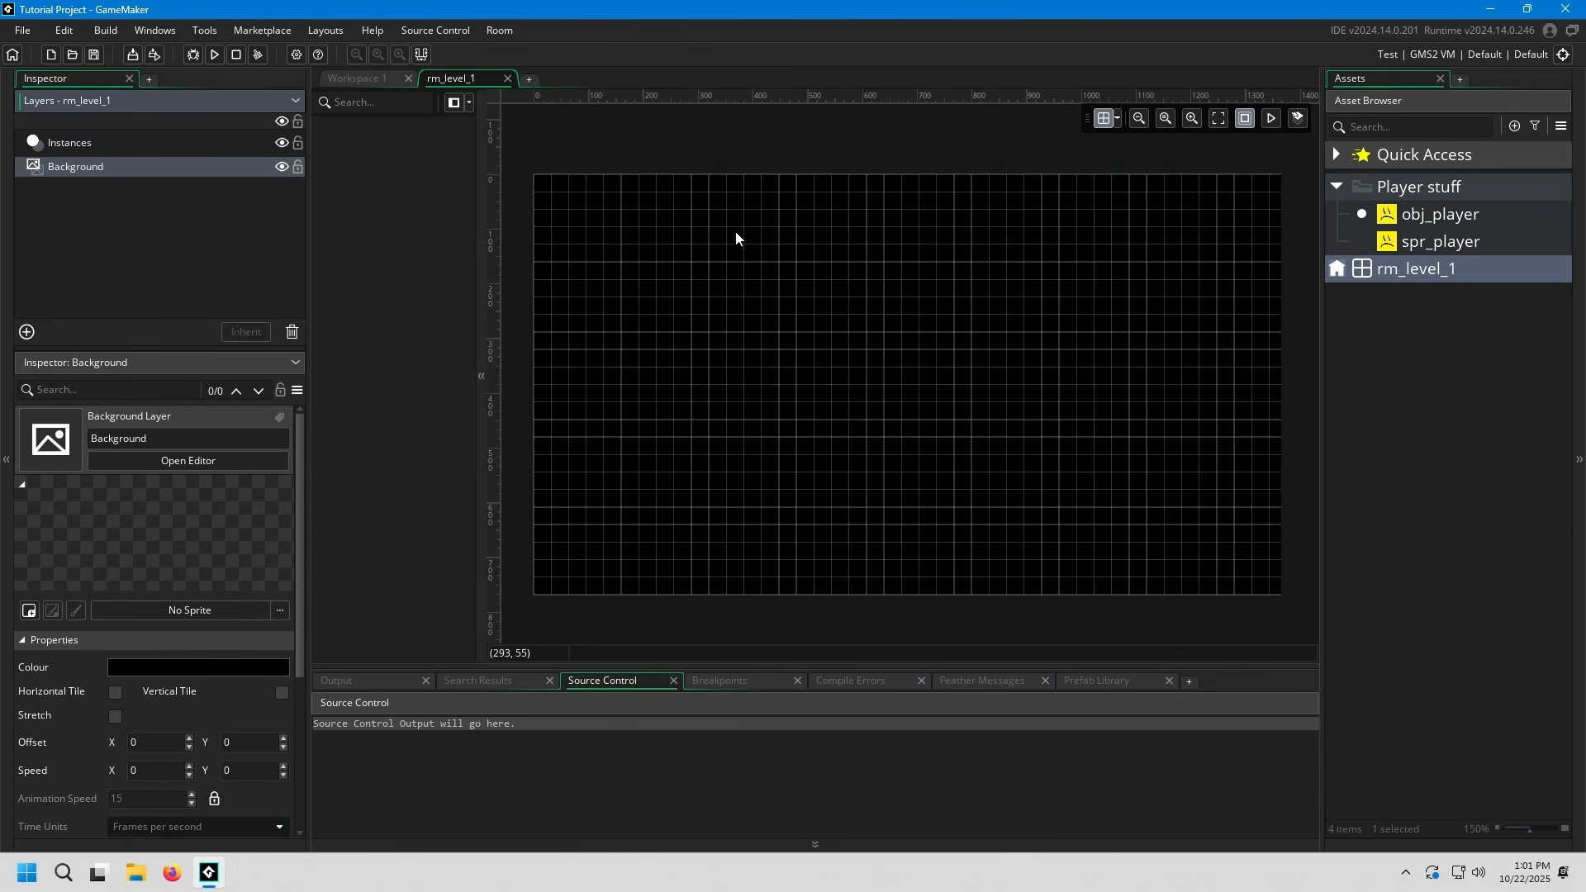
click(180, 149)
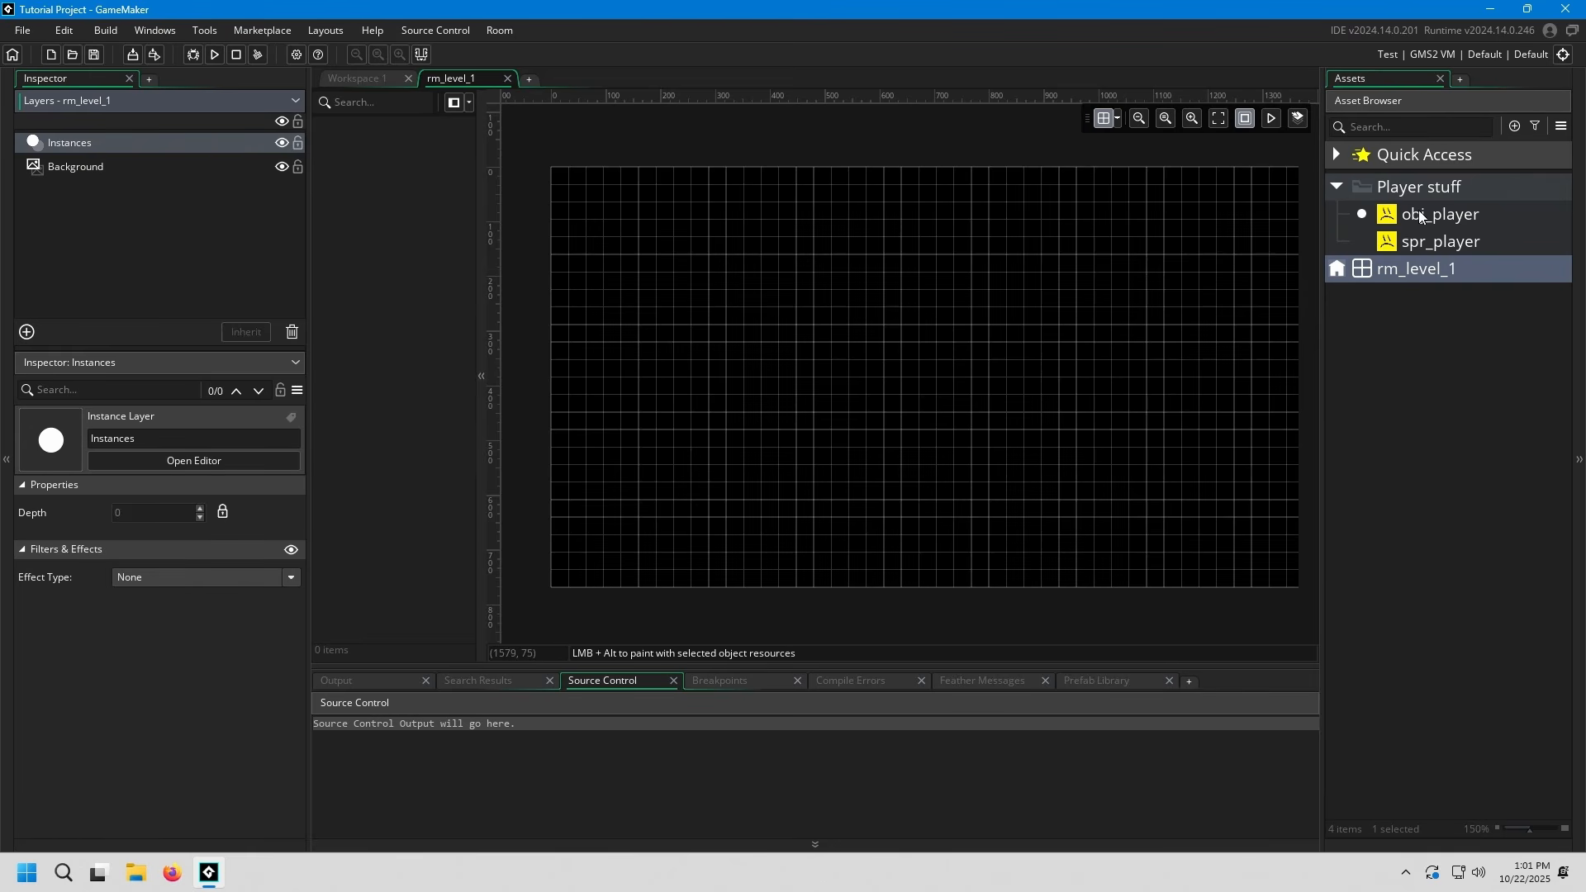
Place an instance of obj_player on the Instances layer, left of centre in the upper half of rm_level_1
drag(1453, 217, 878, 326)
ctrl+scroll(937, 314, up, 4)
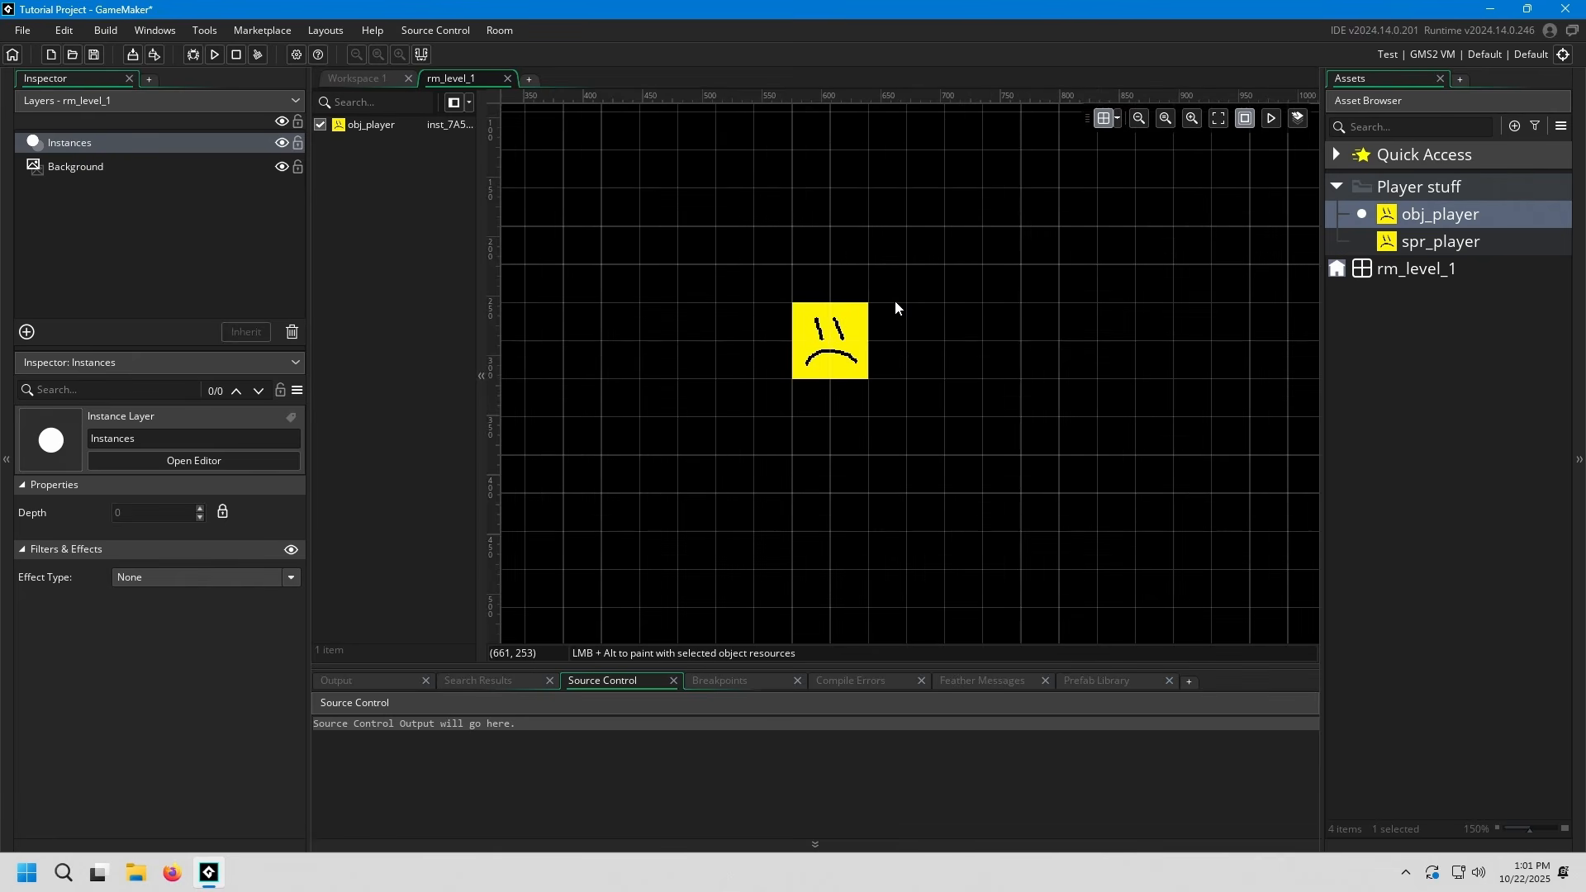
ctrl+scroll(857, 307, down, 4)
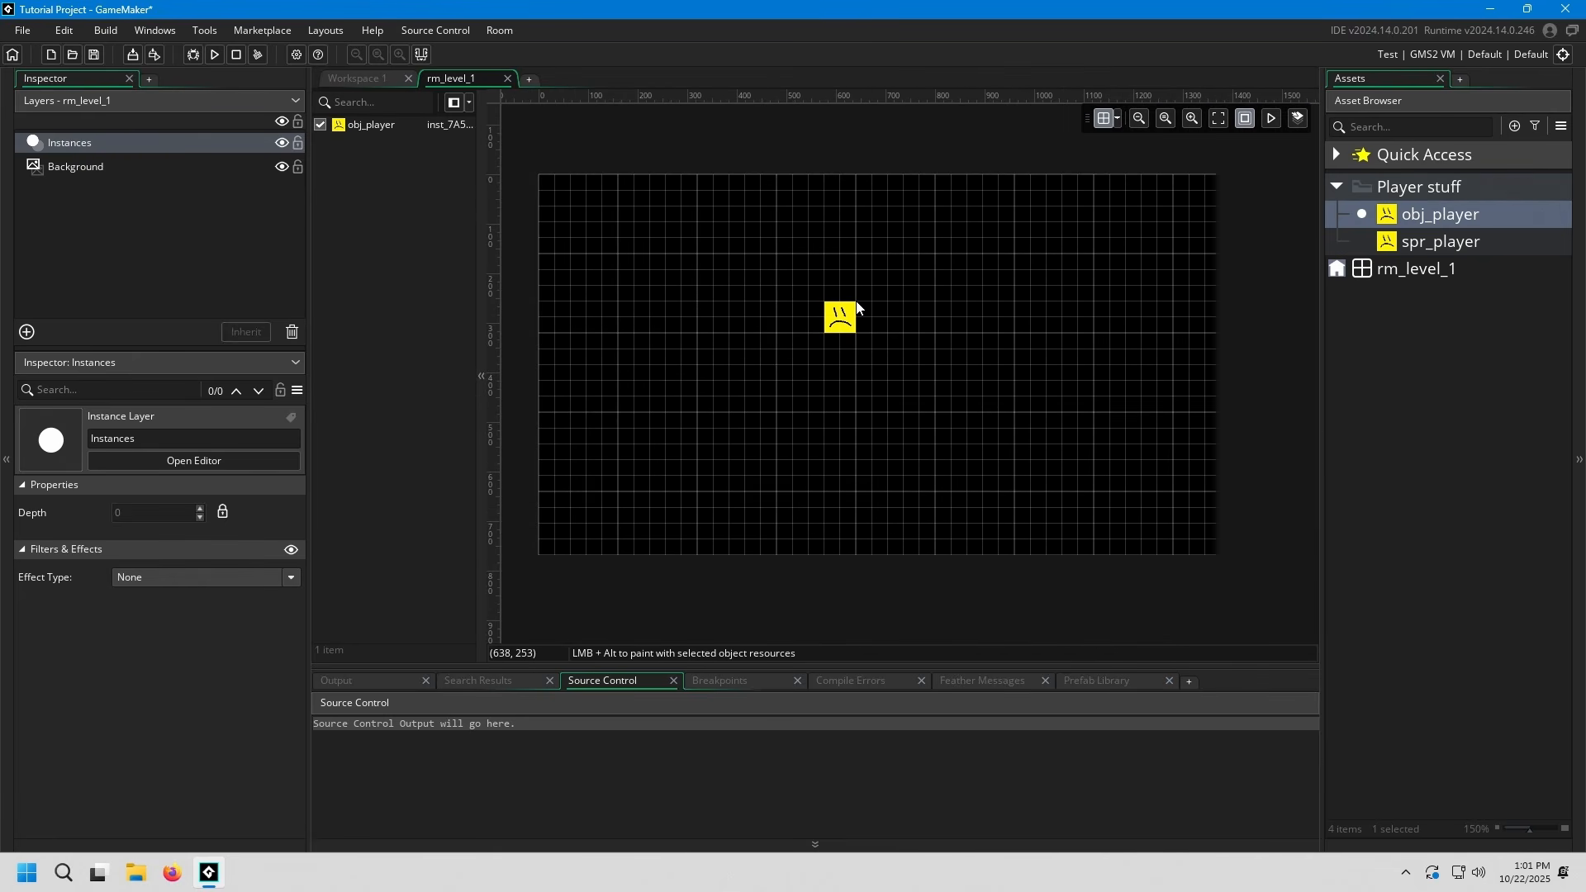
middle_drag(852, 315, 887, 329)
ctrl+scroll(886, 331, up, 3)
ctrl+scroll(849, 312, down, 3)
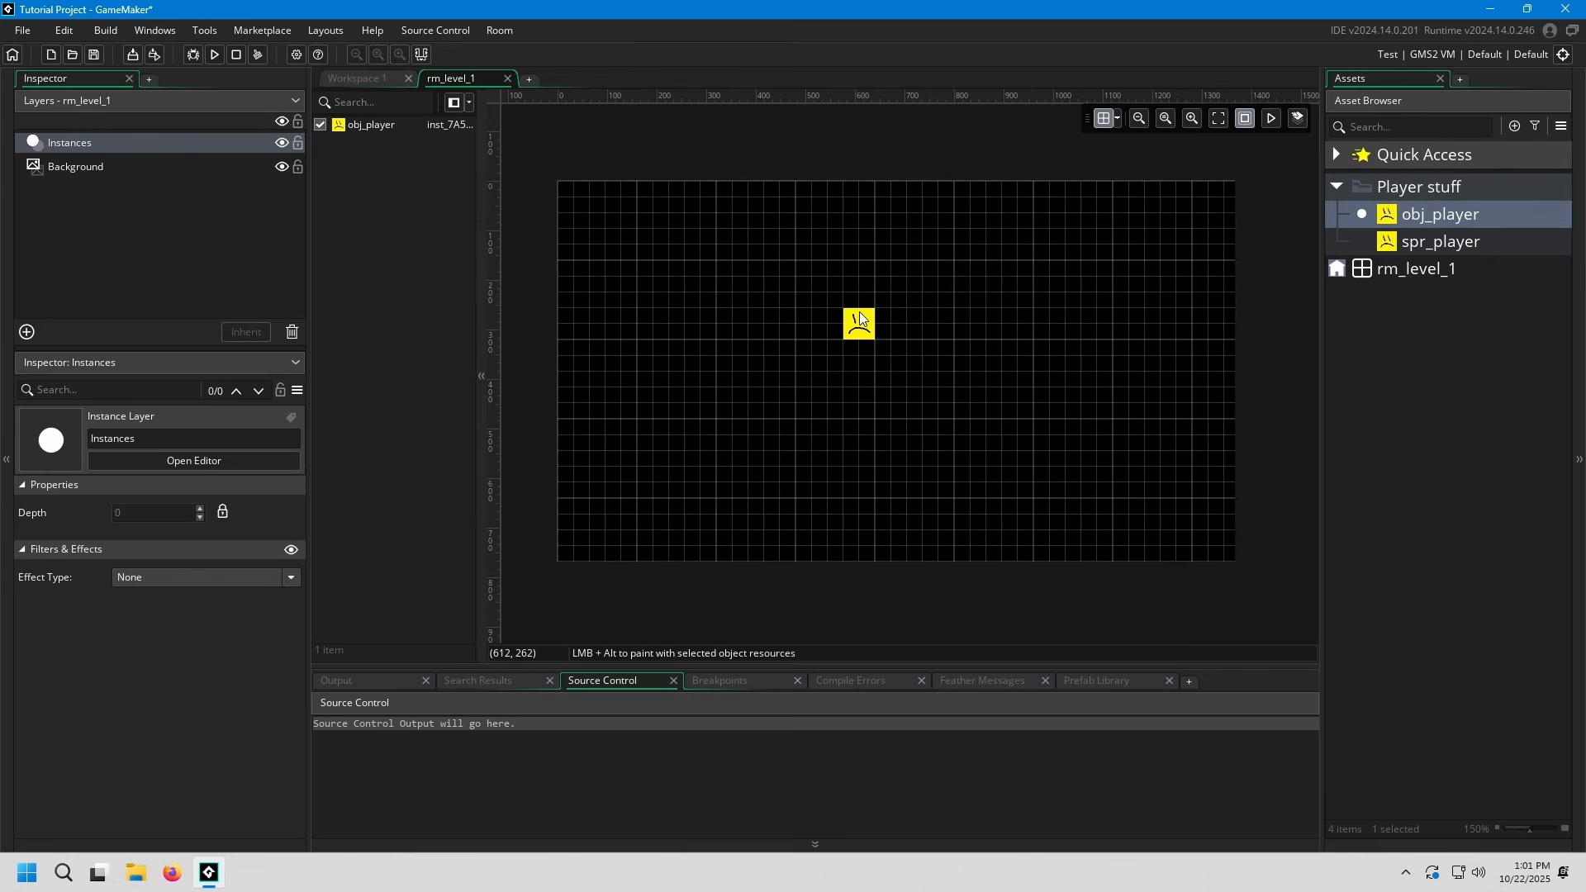
ctrl+scroll(839, 311, up, 1)
ctrl+scroll(839, 311, up, 1)
middle_drag(840, 312, 988, 348)
ctrl+scroll(874, 335, up, 3)
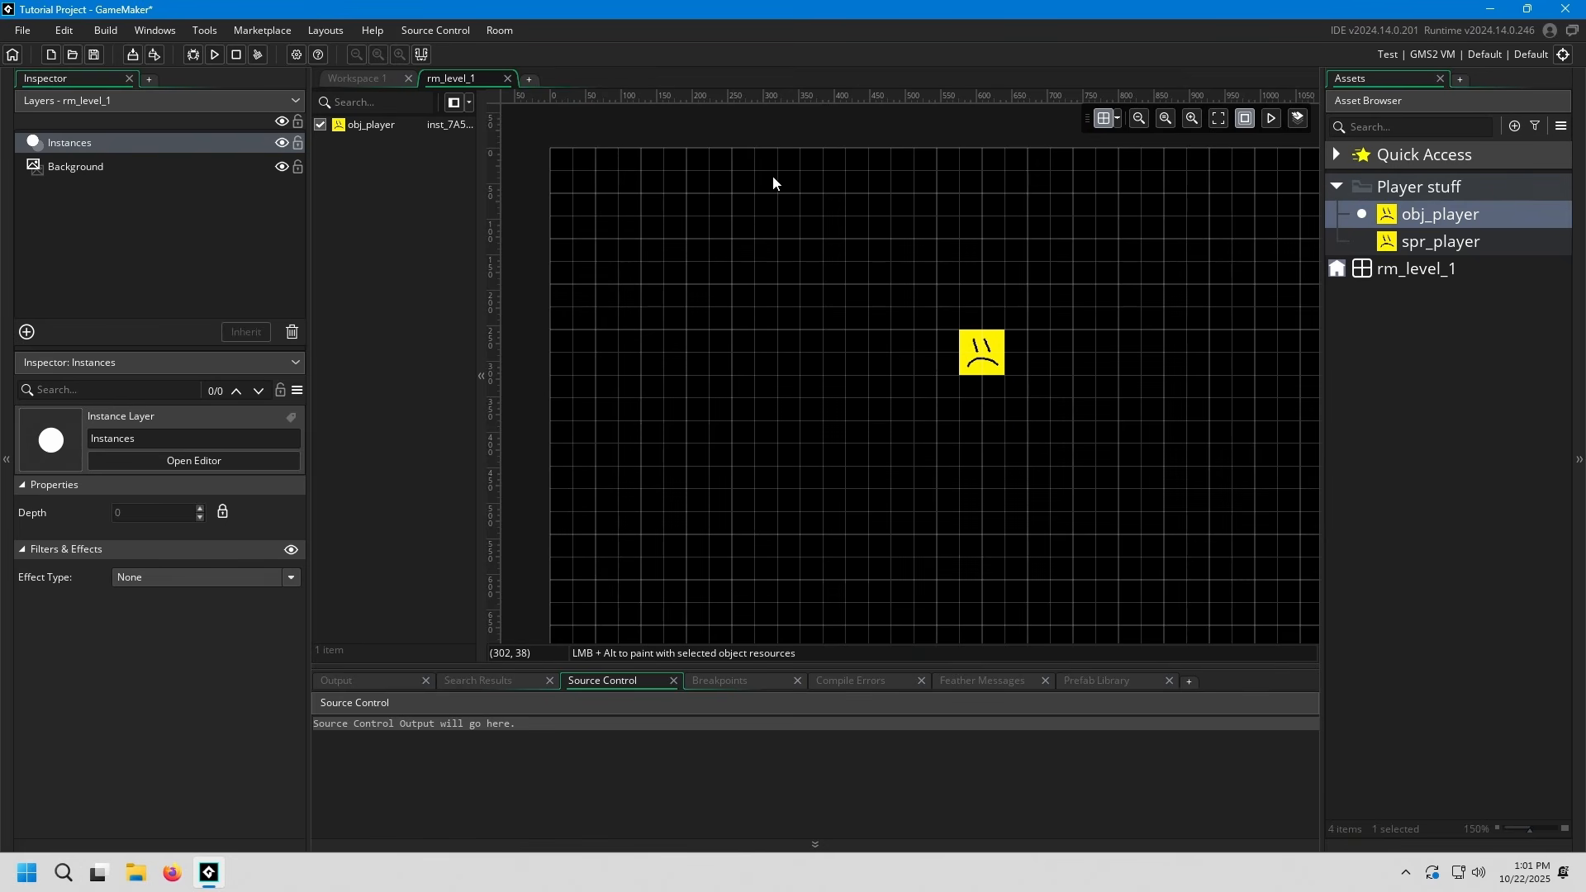
mouse_move(943, 331)
middle_down()
mouse_move(881, 302)
mouse_move(965, 345)
middle_up()
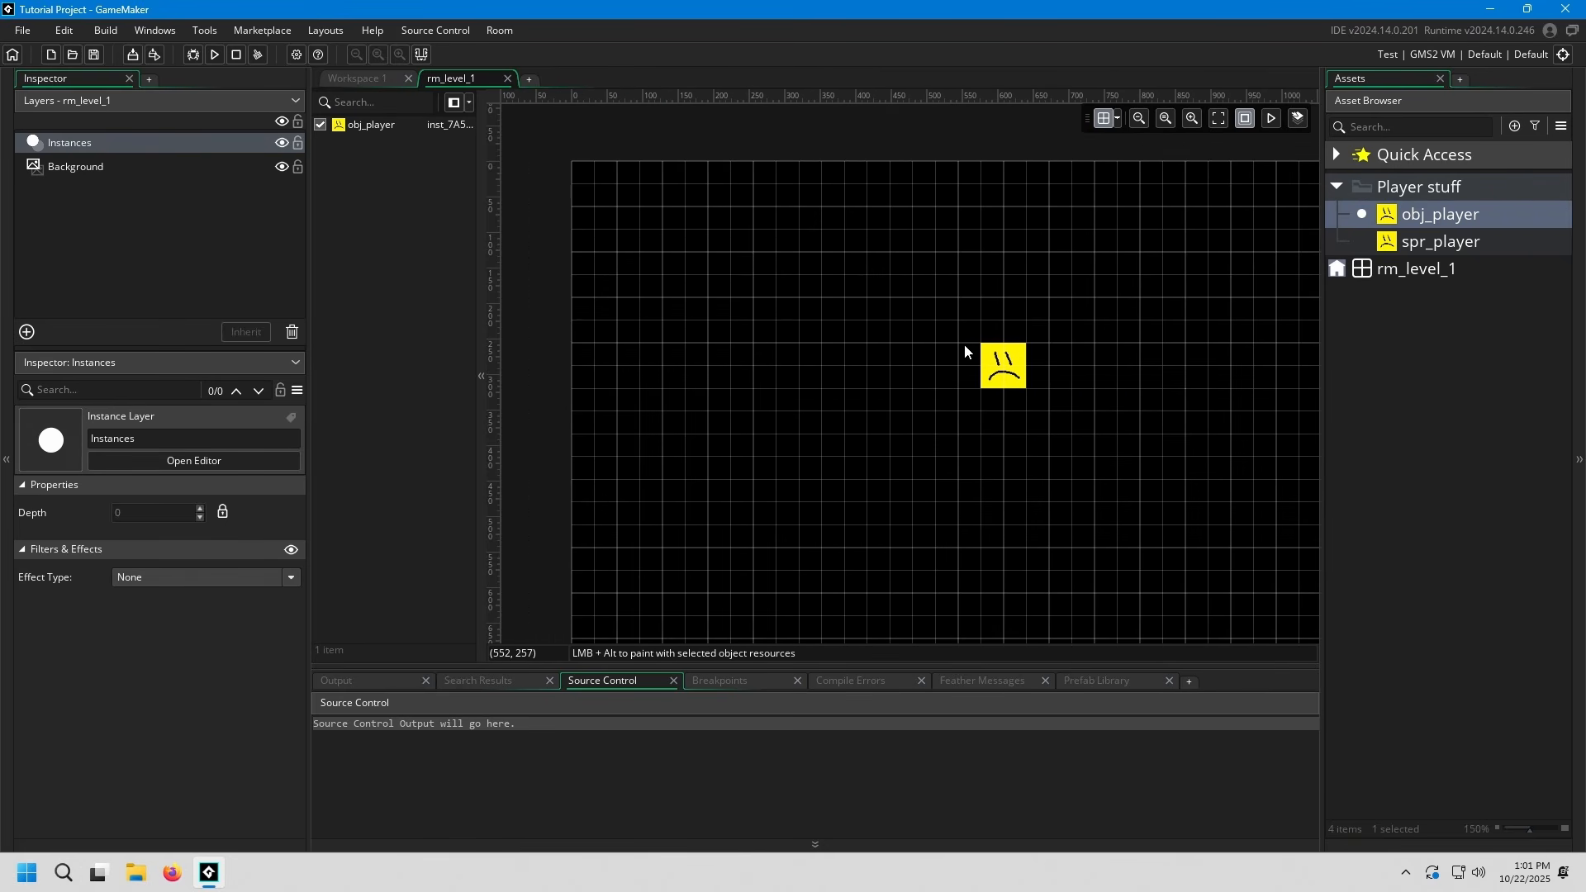
middle_drag(1038, 406, 966, 378)
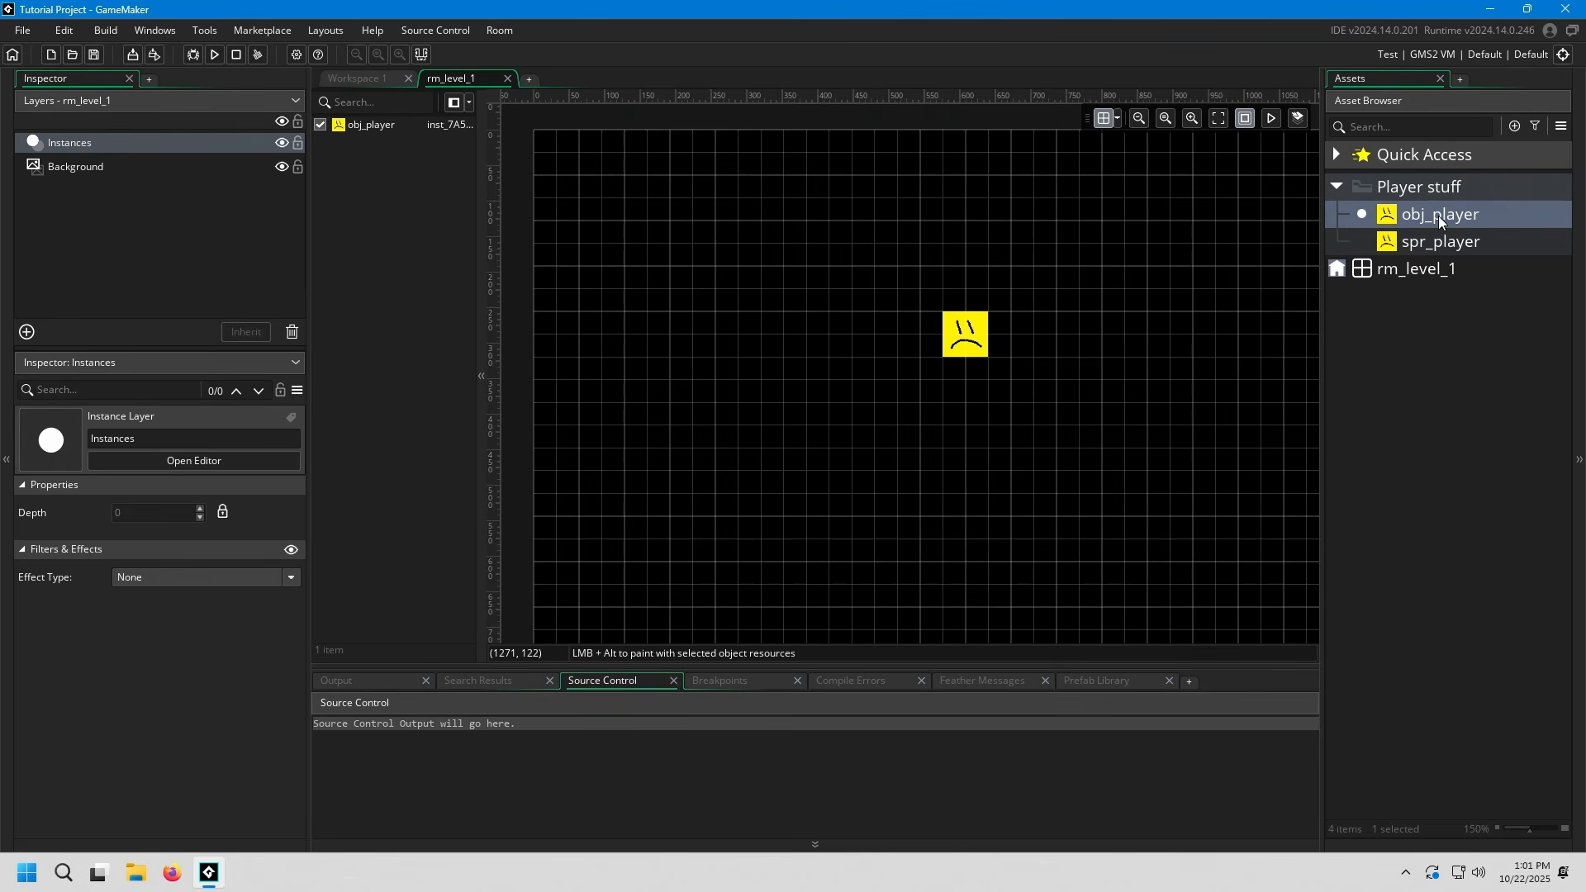
Place a second obj_player instance in the room and move it to position X 320, Y 160
drag(1439, 216, 693, 420)
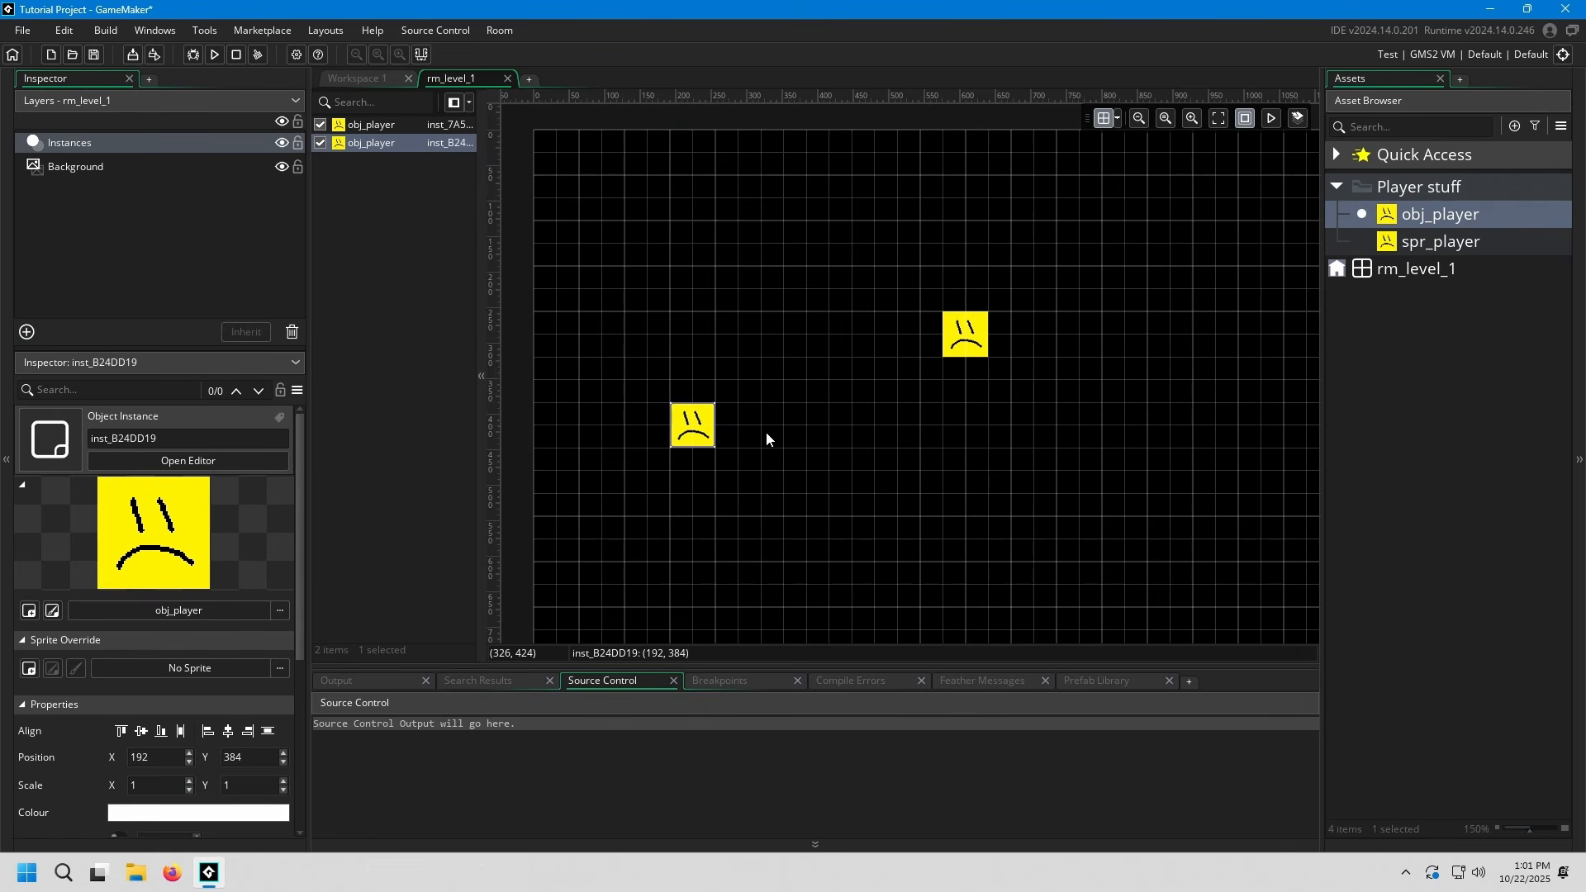
middle_drag(817, 421, 836, 410)
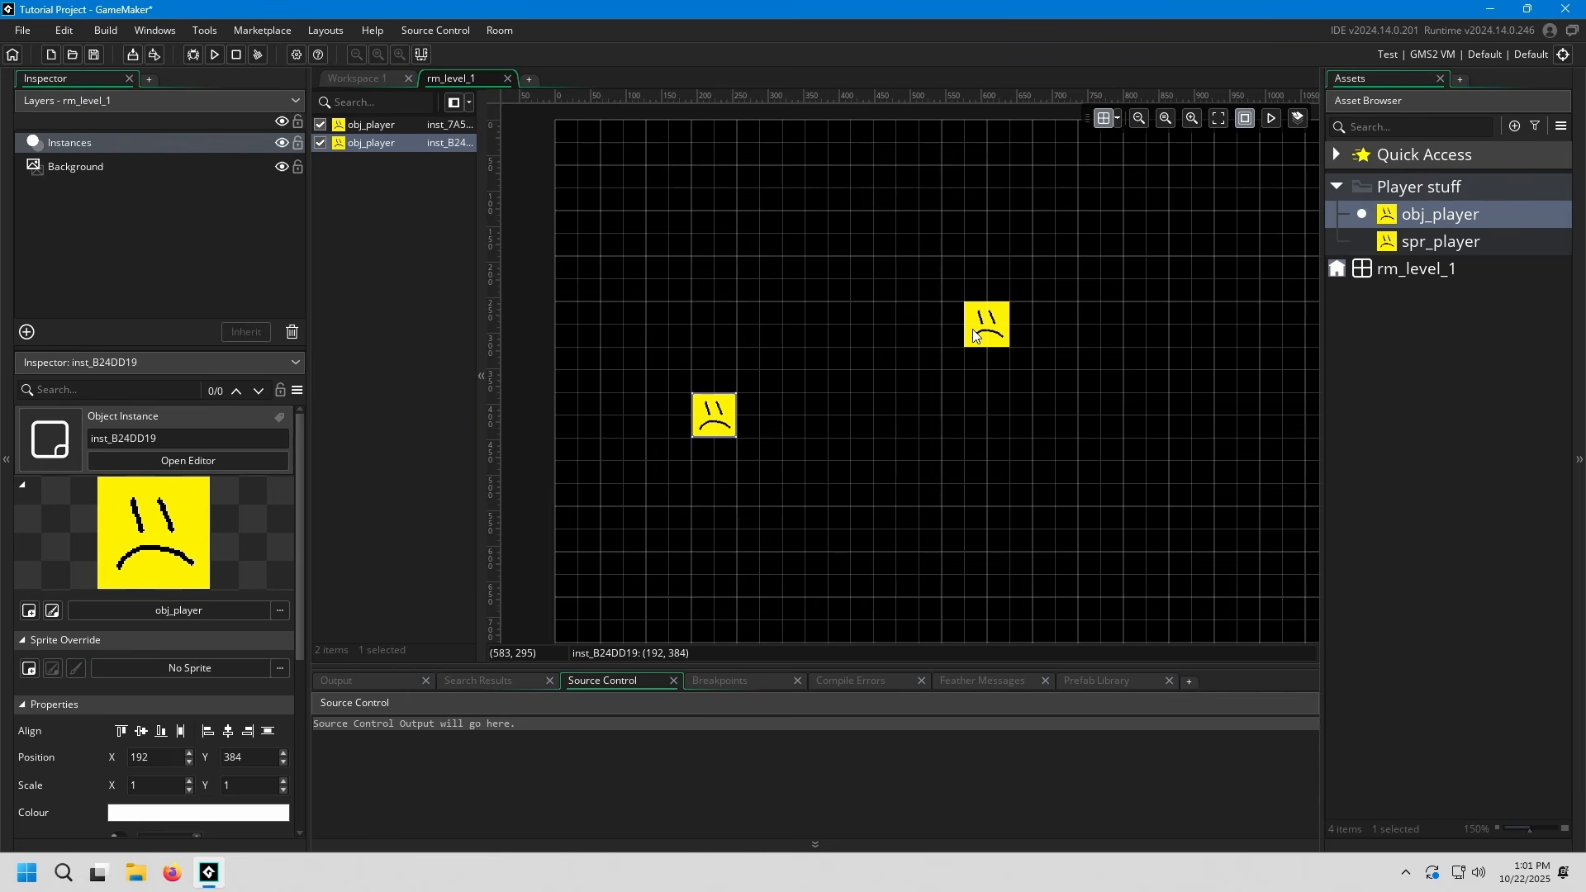
drag(717, 417, 807, 259)
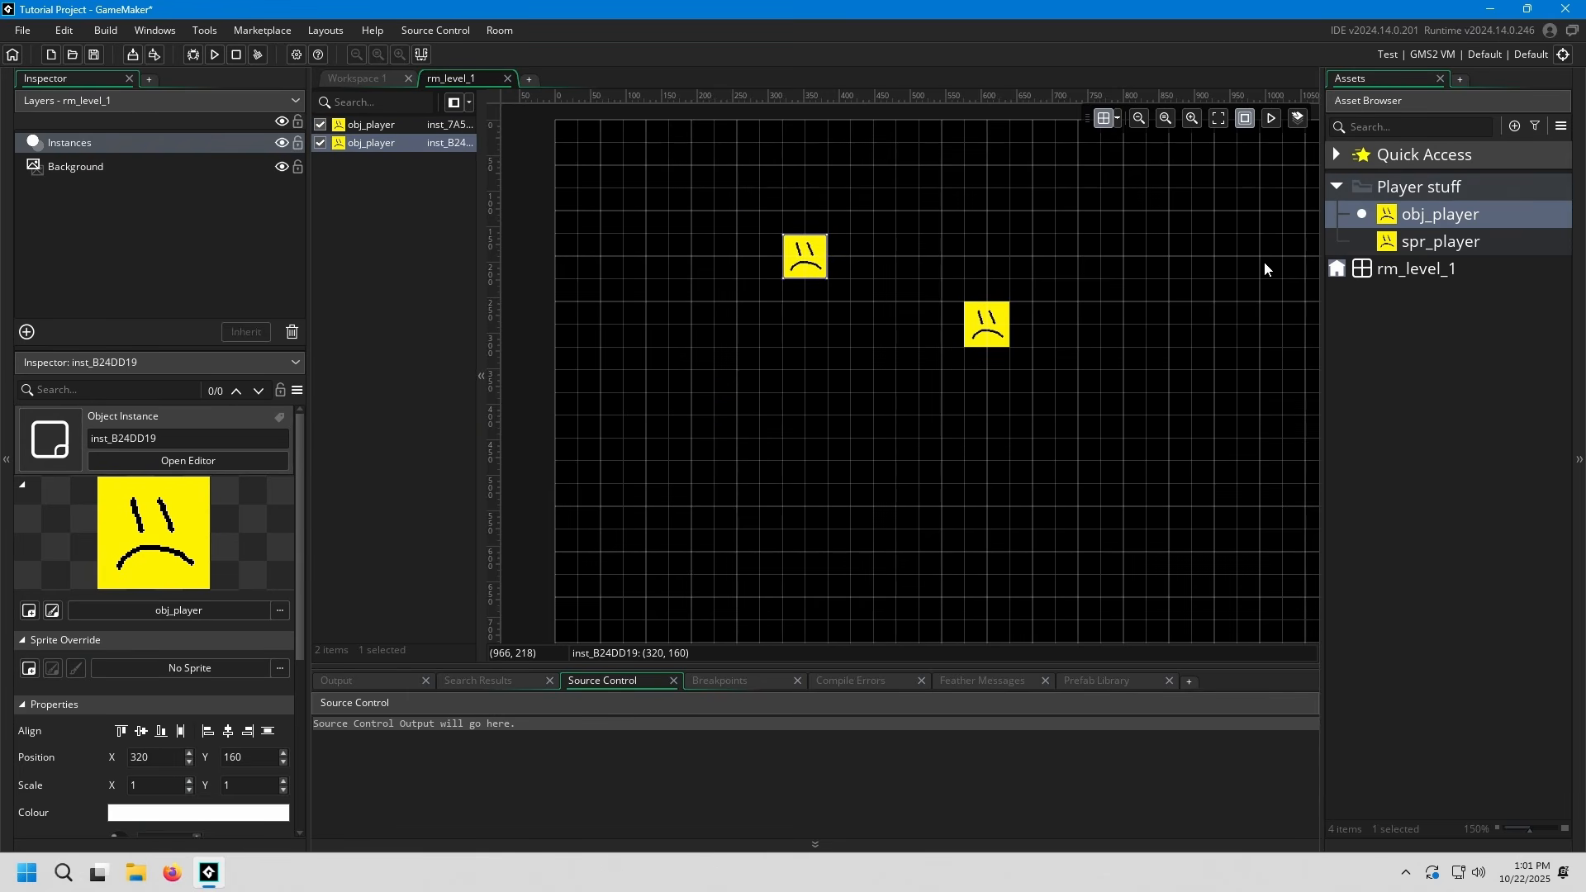
Move the first obj_player instance to position X 512, Y 352 and deselect it
middle_drag(1138, 319, 1139, 364)
drag(1028, 402, 983, 467)
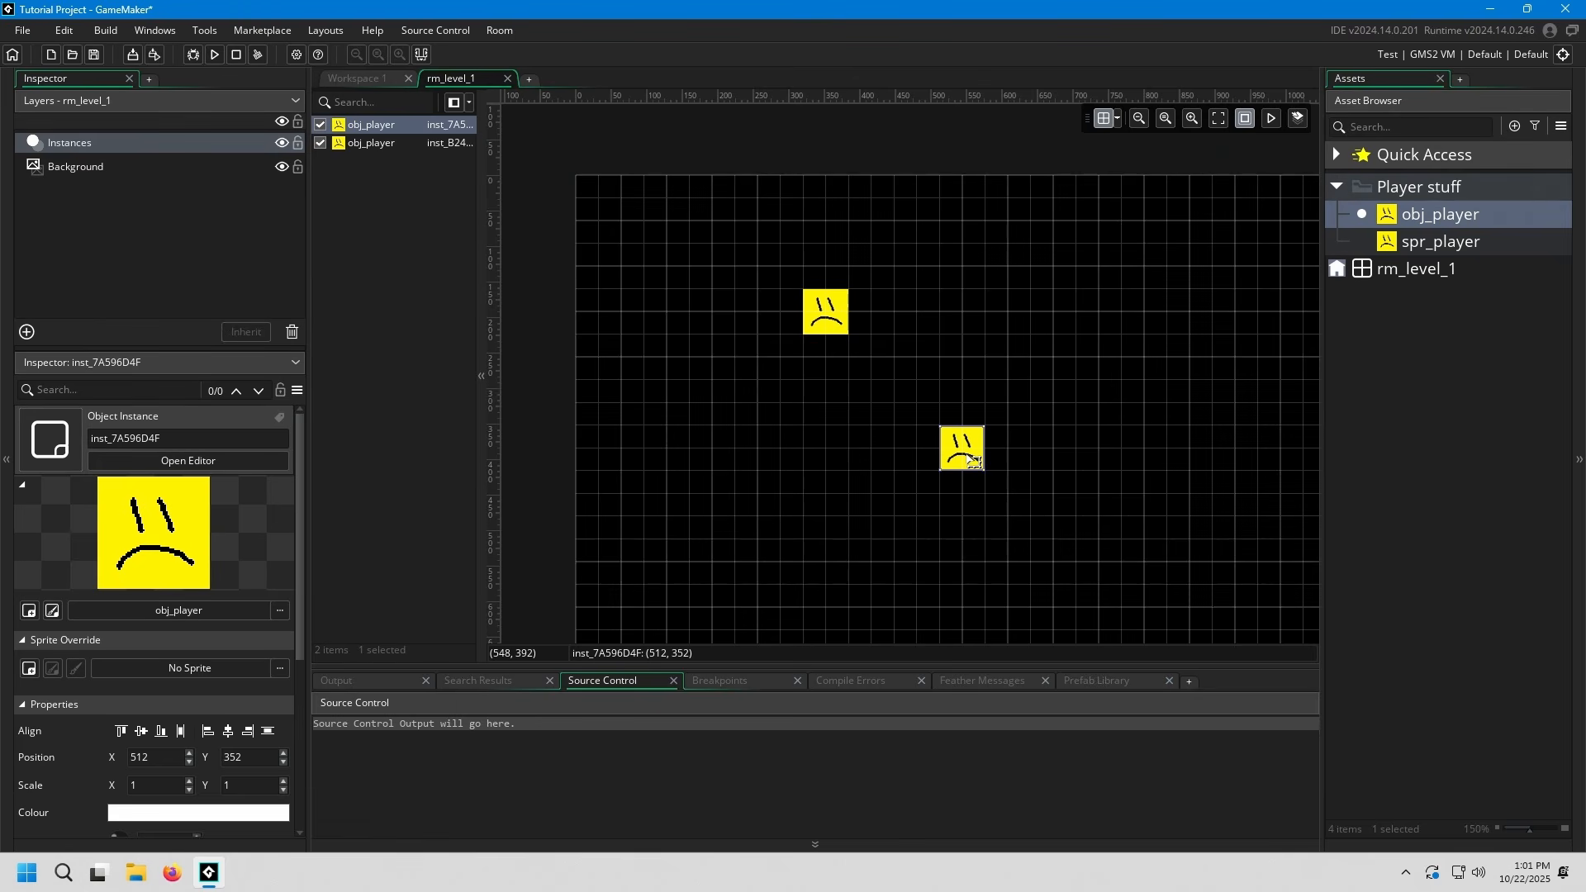
click(1037, 476)
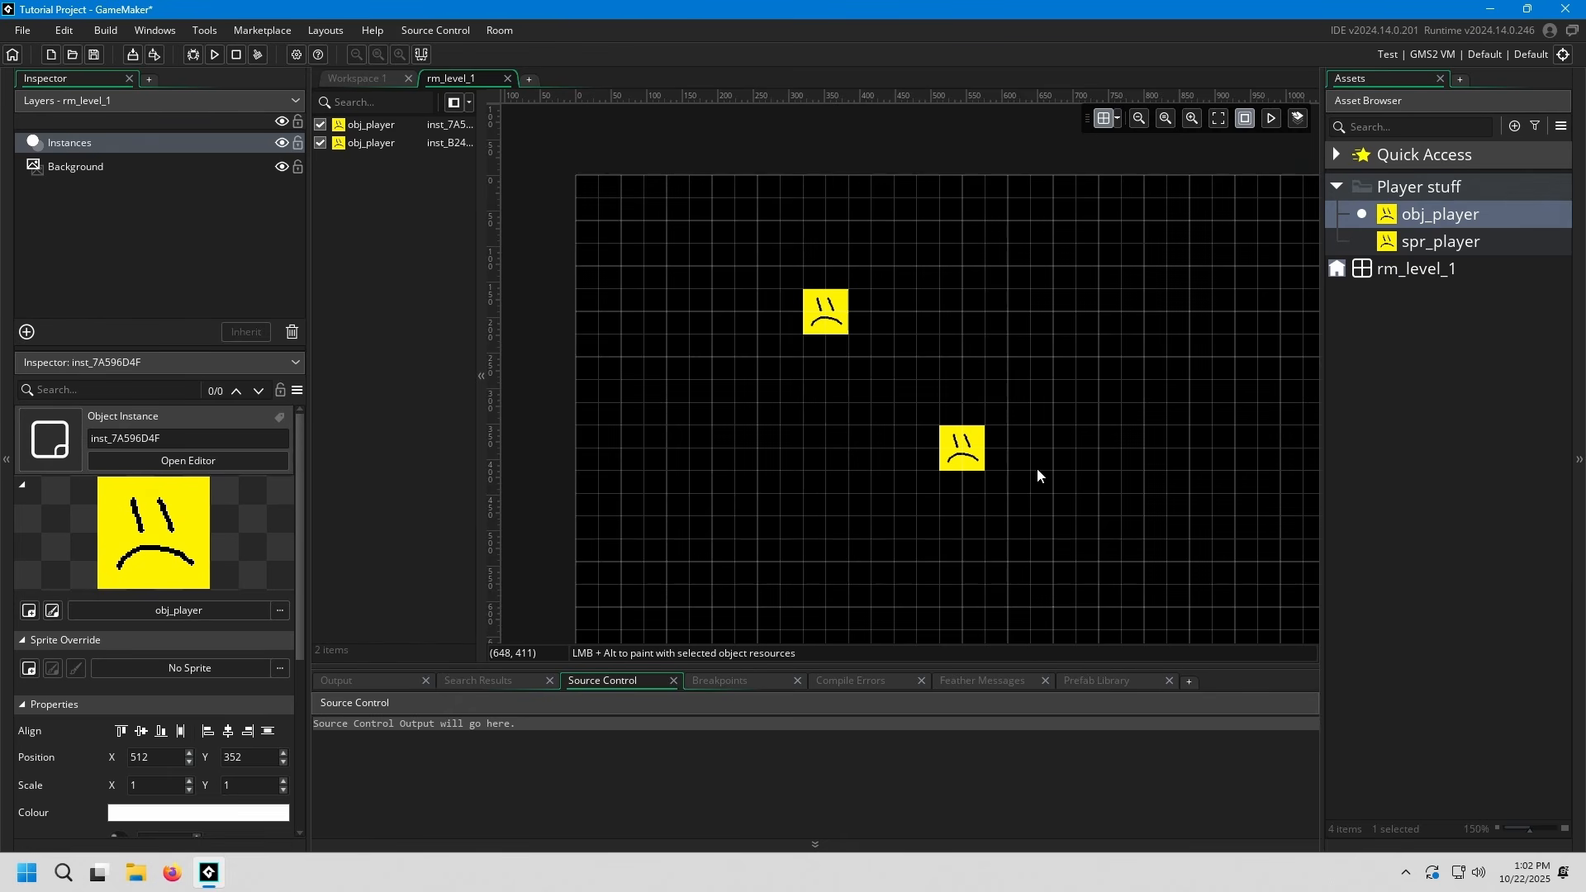
Delete the lower obj_player instance and move the remaining one to position X 512, Y 320
mouse_move(999, 385)
middle_down()
mouse_move(1037, 354)
mouse_move(1014, 368)
middle_up()
click(974, 414)
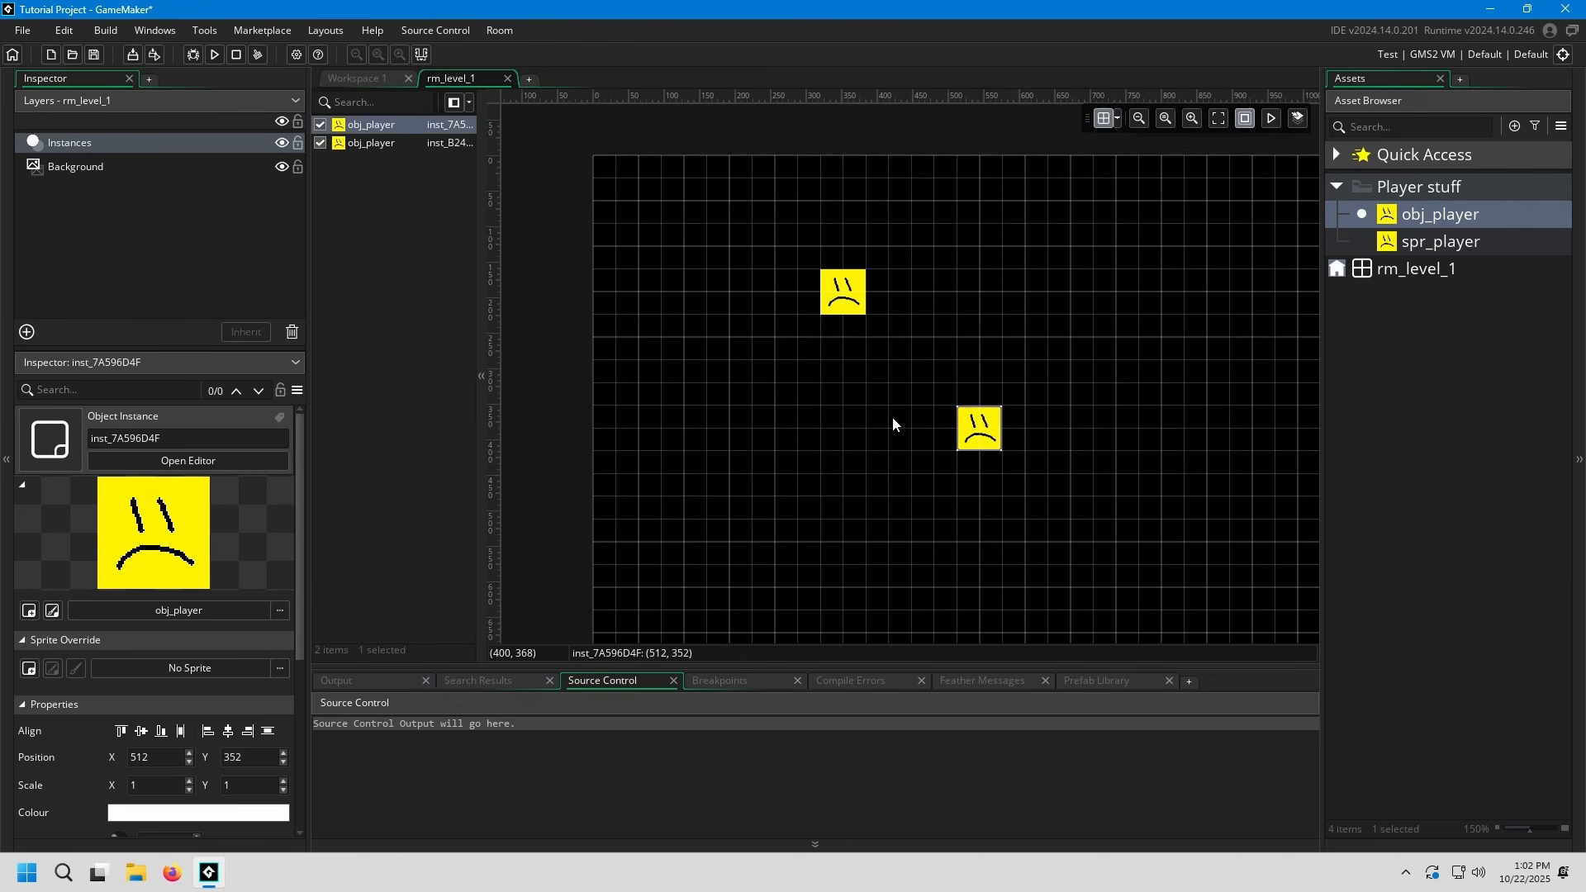
mouse_move(881, 420)
middle_down()
mouse_move(807, 414)
mouse_move(941, 436)
middle_up()
key(Delete)
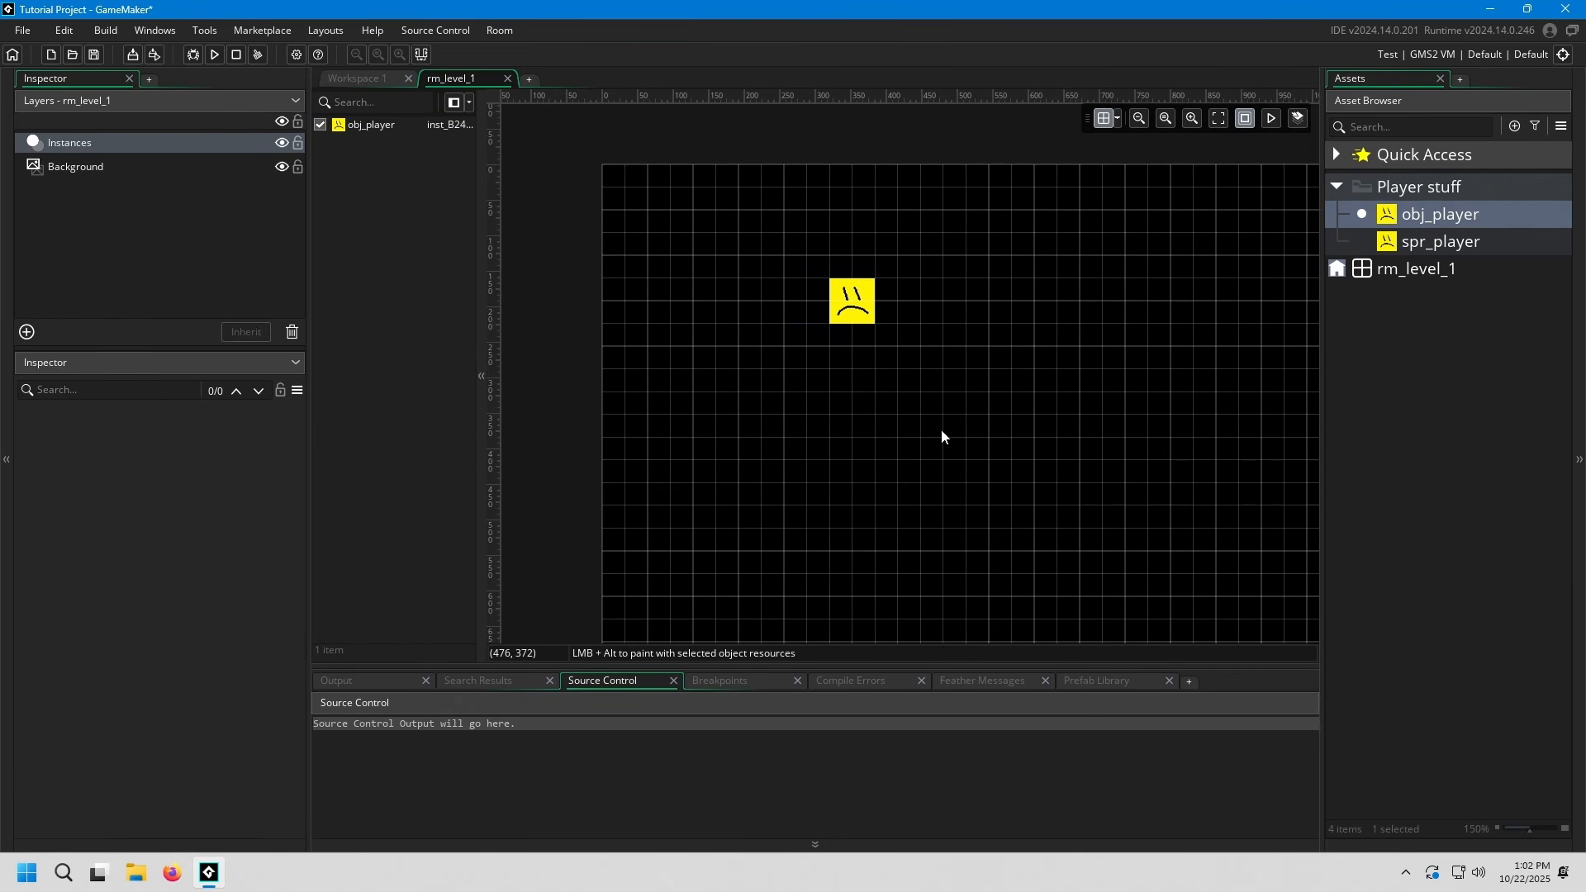
drag(851, 302, 988, 404)
middle_drag(1035, 392, 1059, 374)
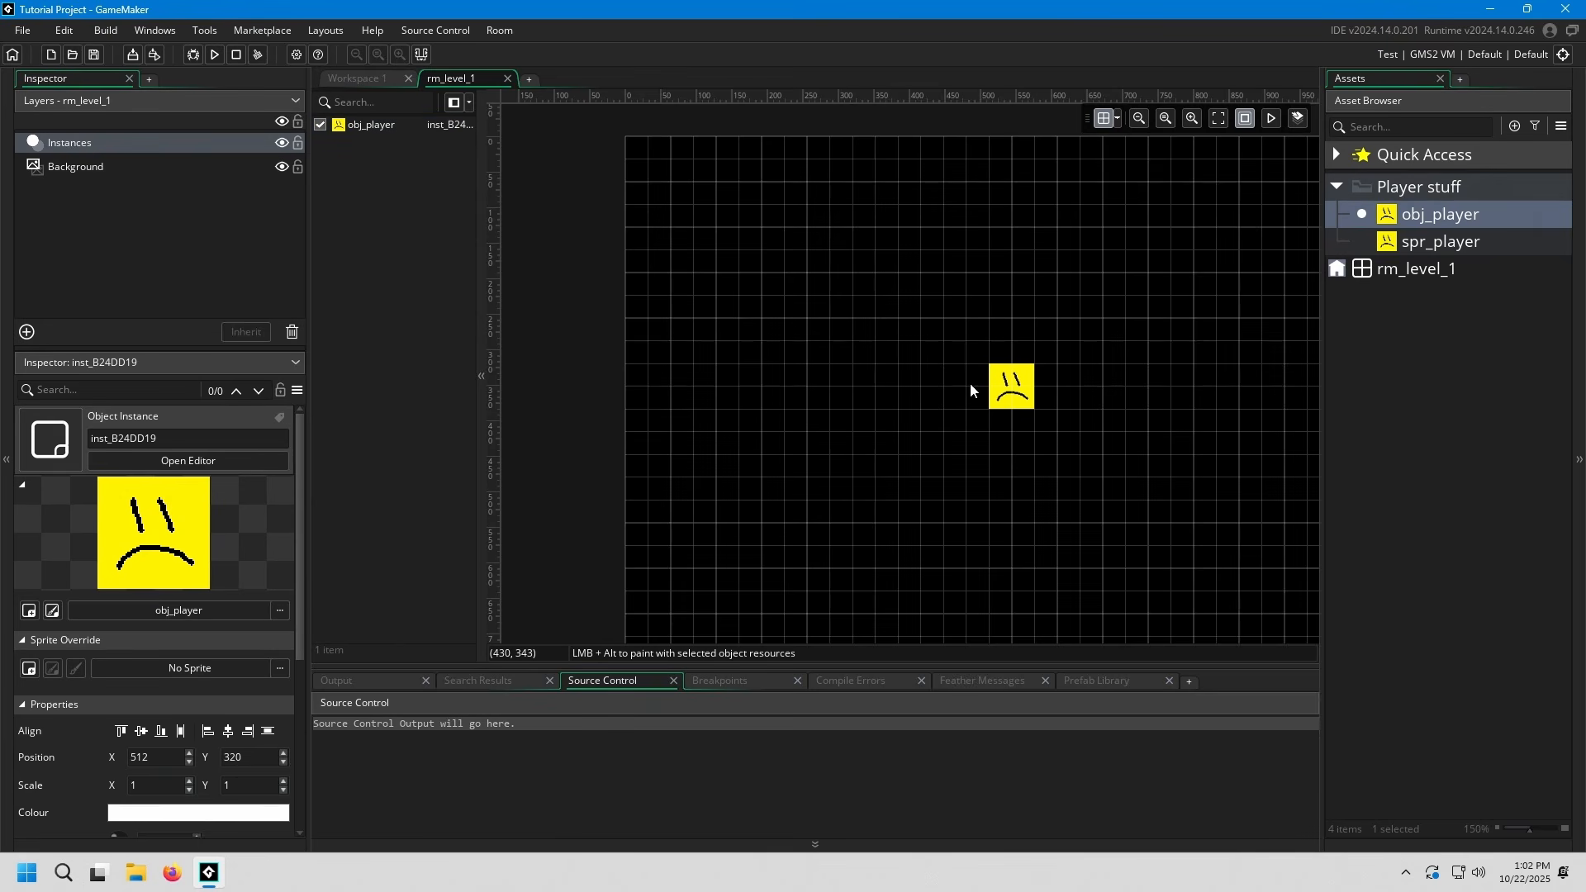
Compare the obj_player object's settings with the properties of its instance placed in rm_level_1
double_click(1439, 214)
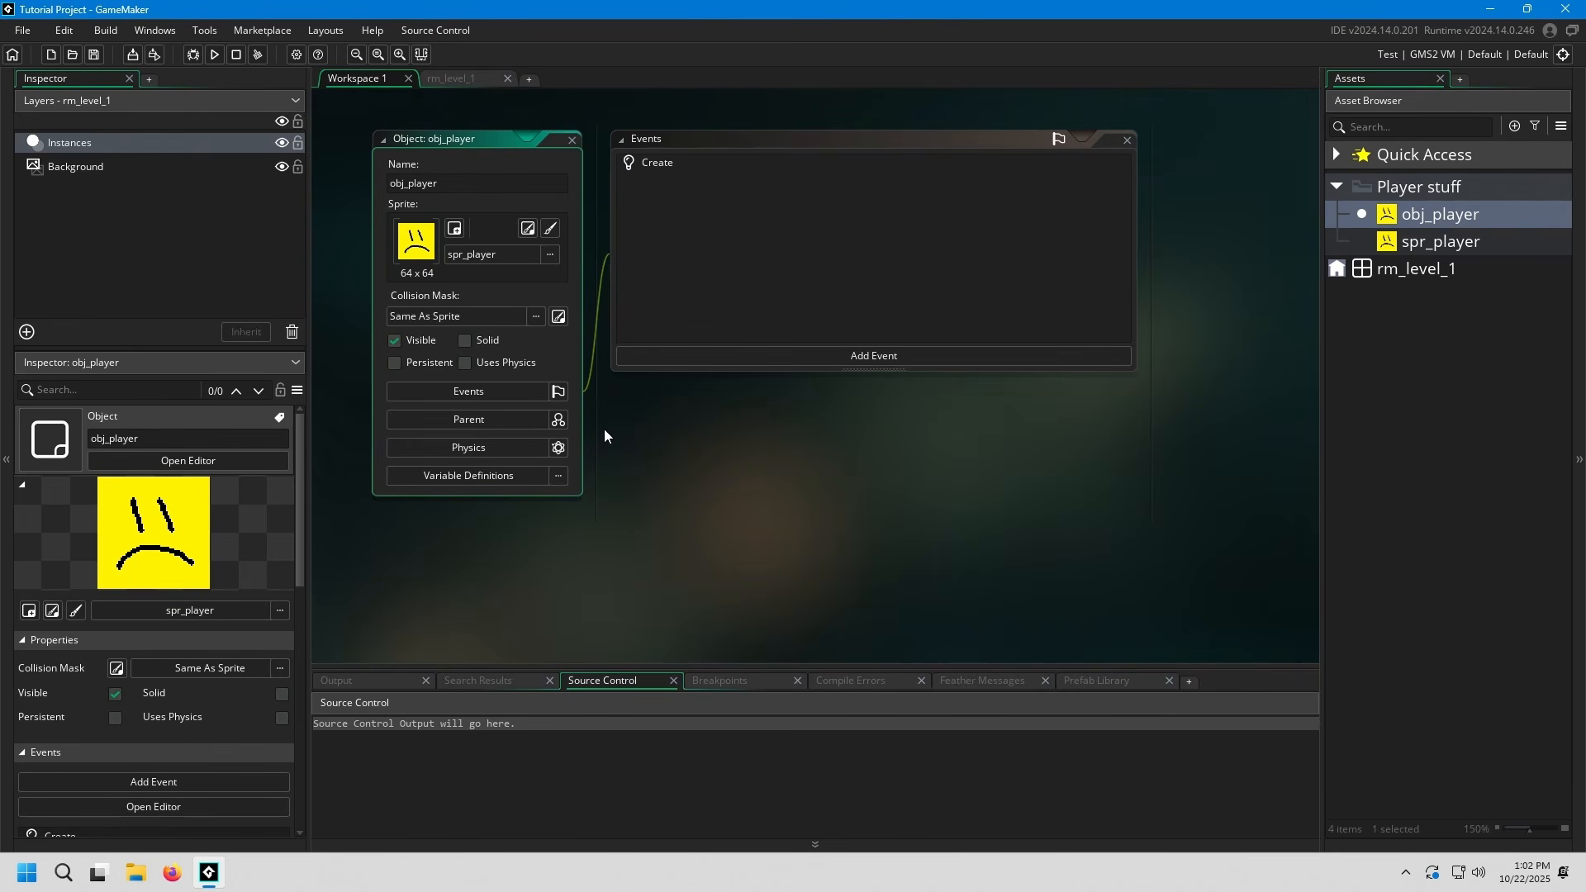
click(458, 79)
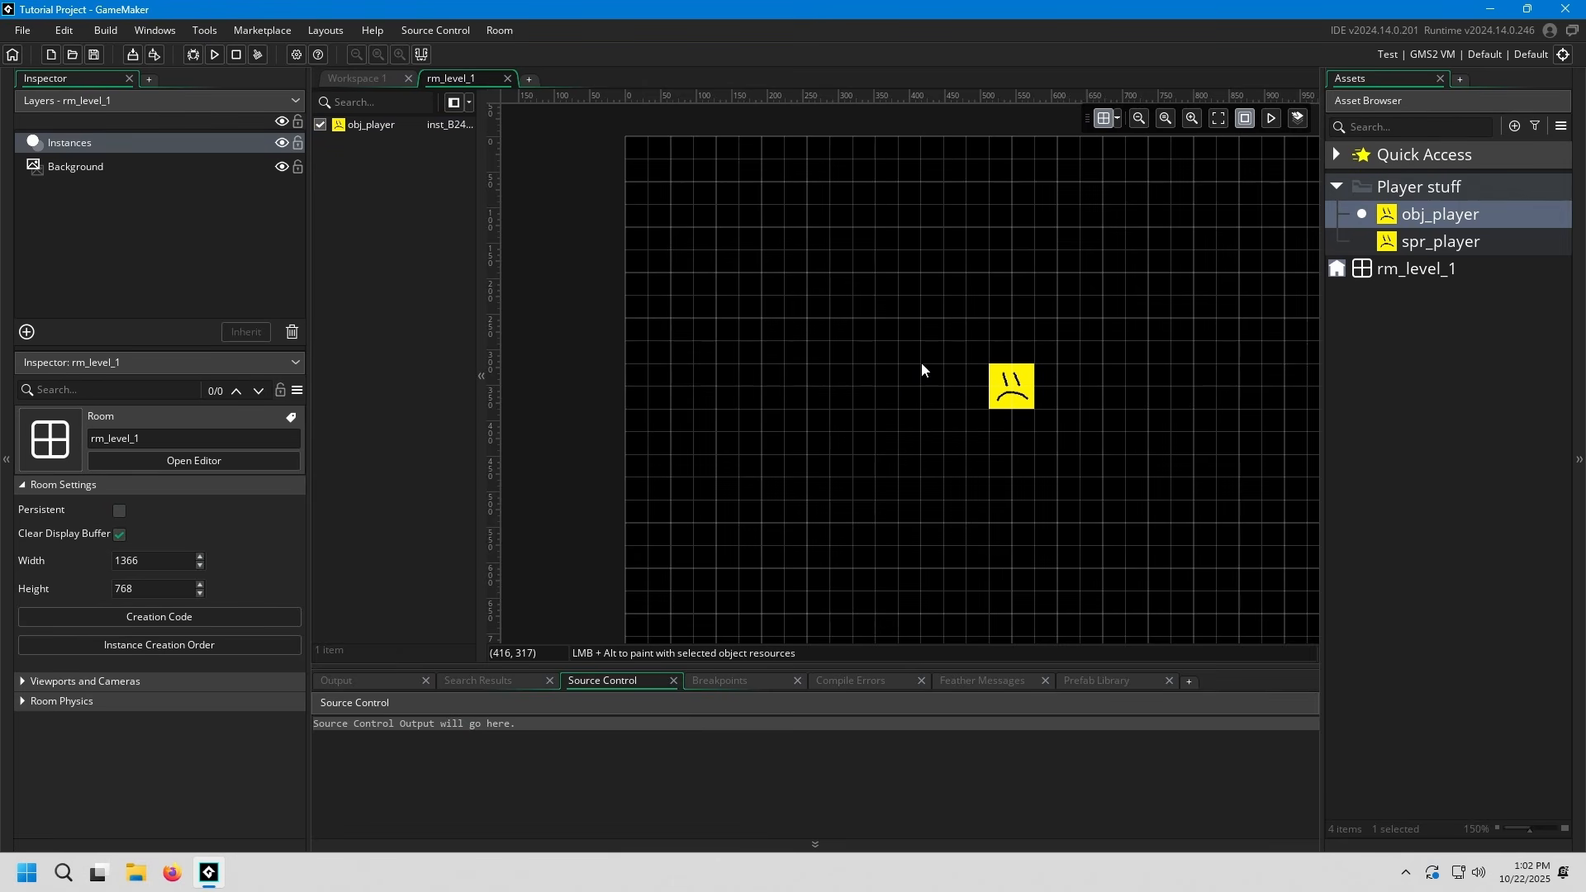
click(894, 330)
scroll(276, 661, down, 2)
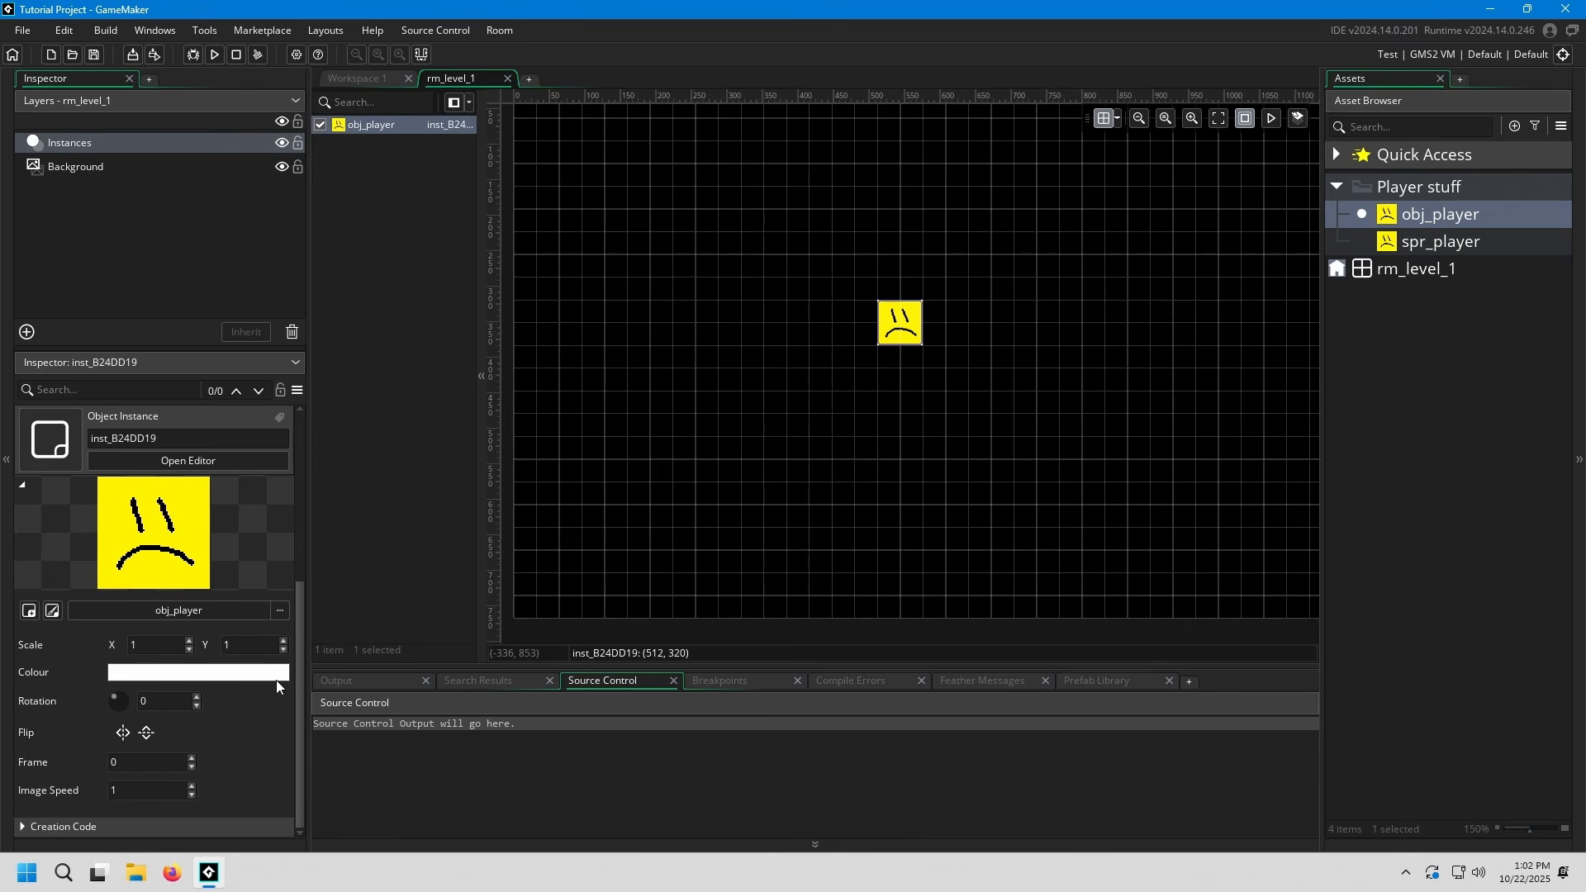
scroll(275, 681, up, 2)
click(776, 365)
middle_drag(777, 365, 810, 453)
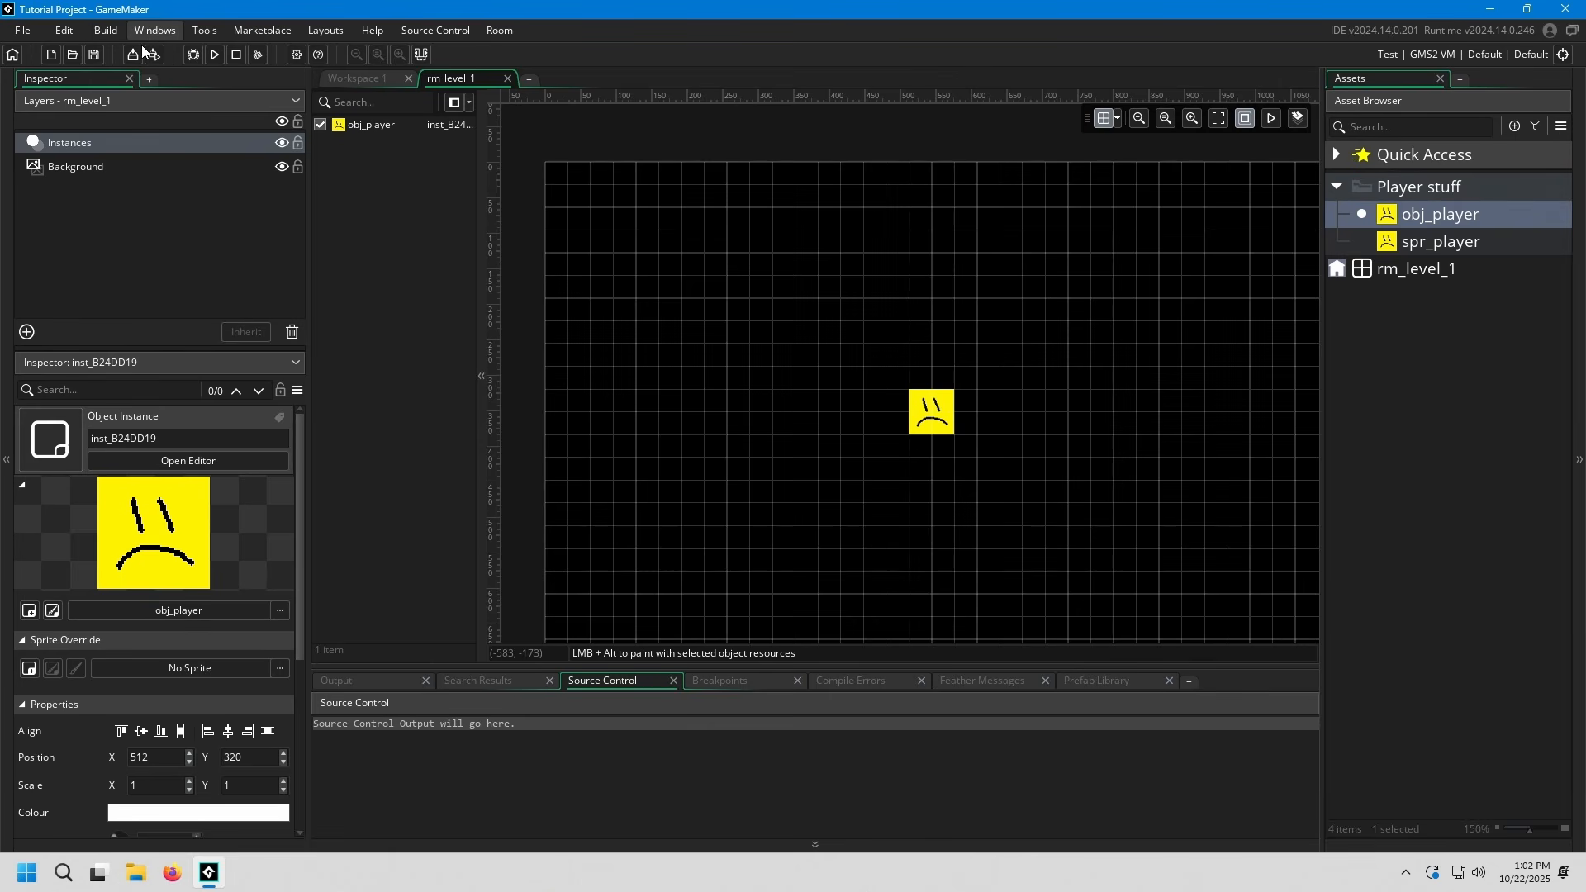
Run the game, inspect the player in the game window and close that window again
click(107, 31)
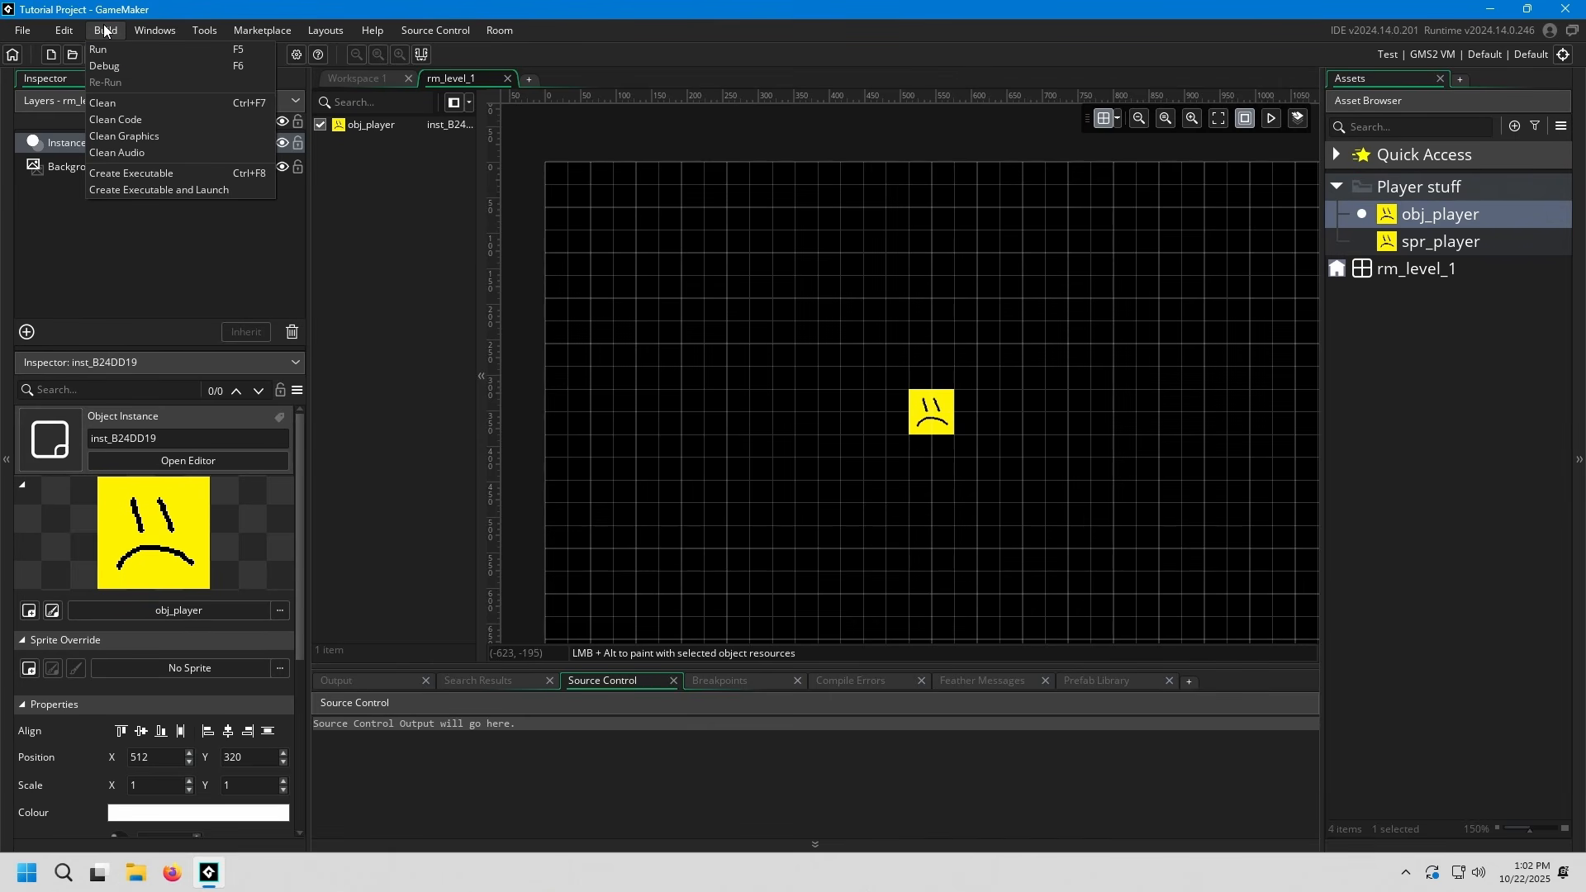
click(78, 220)
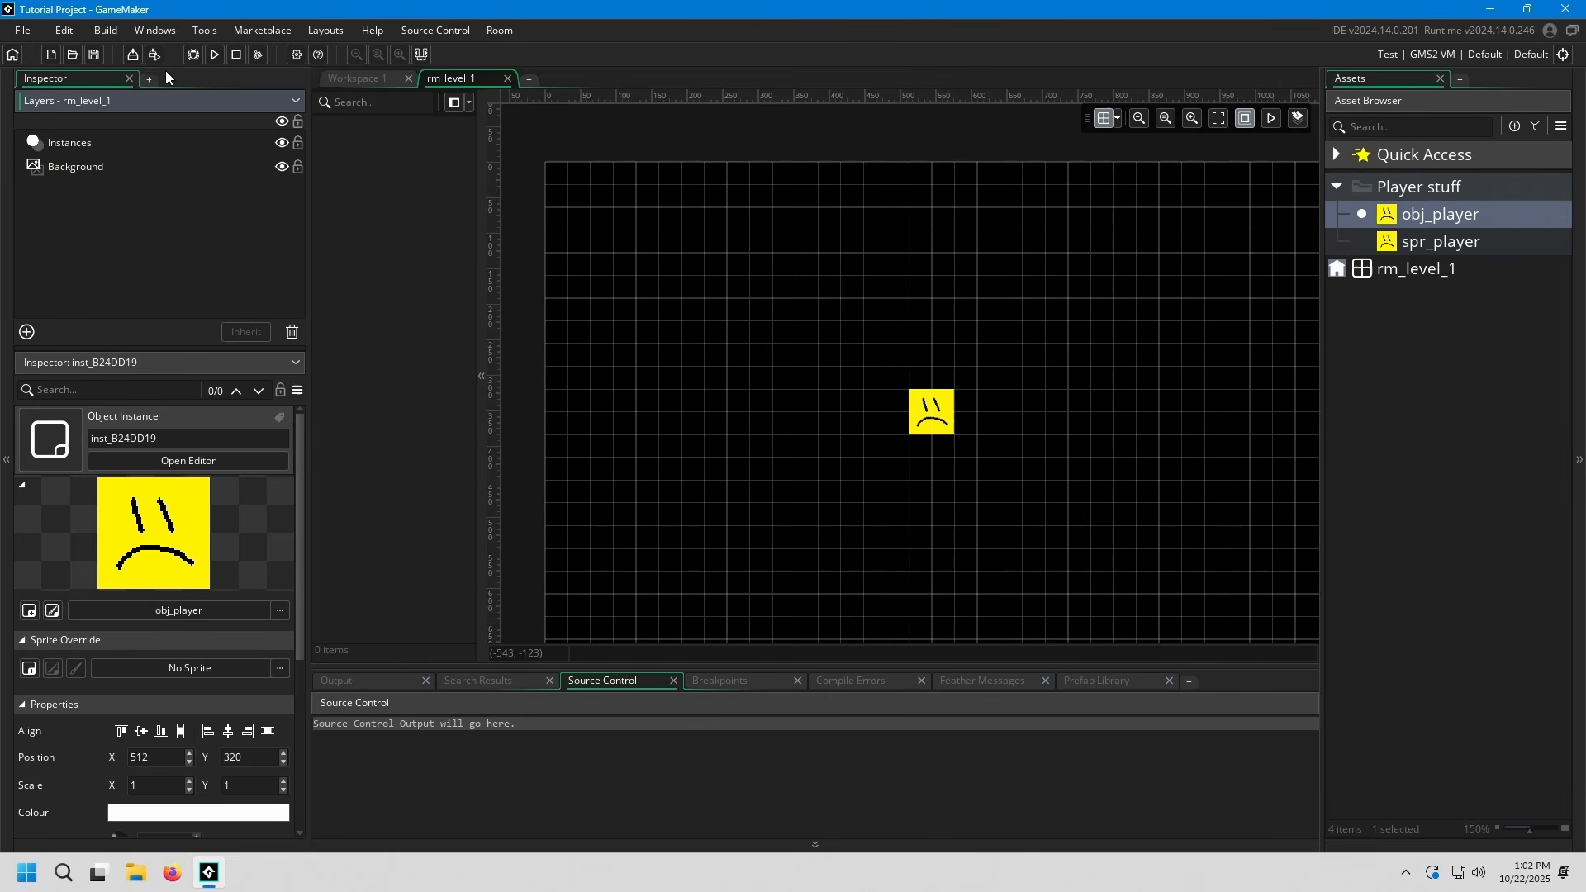
click(215, 53)
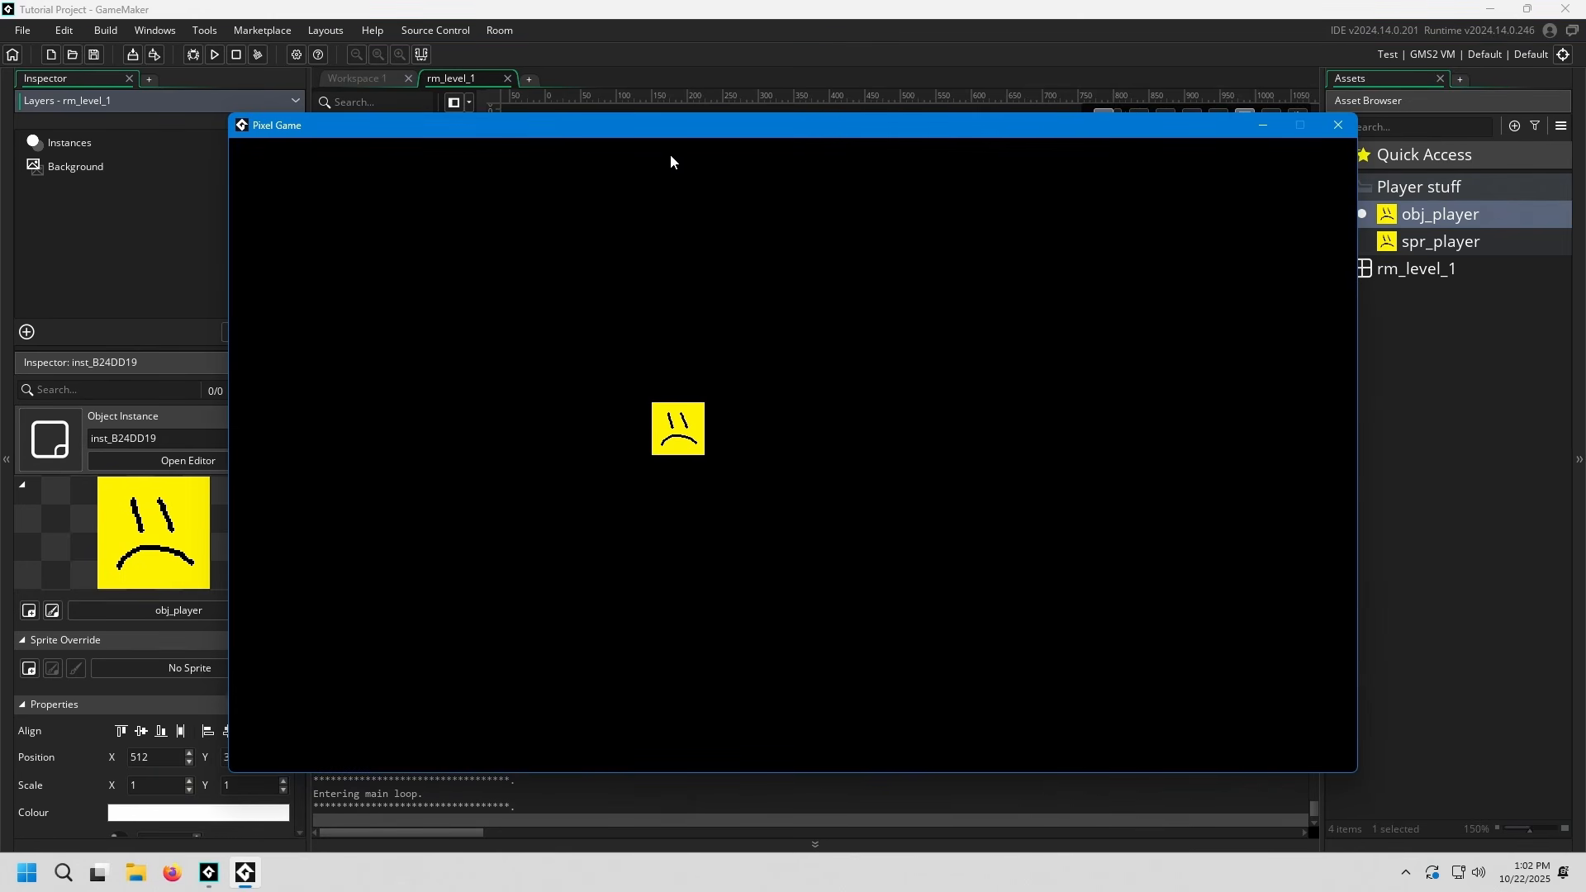
drag(745, 130, 865, 85)
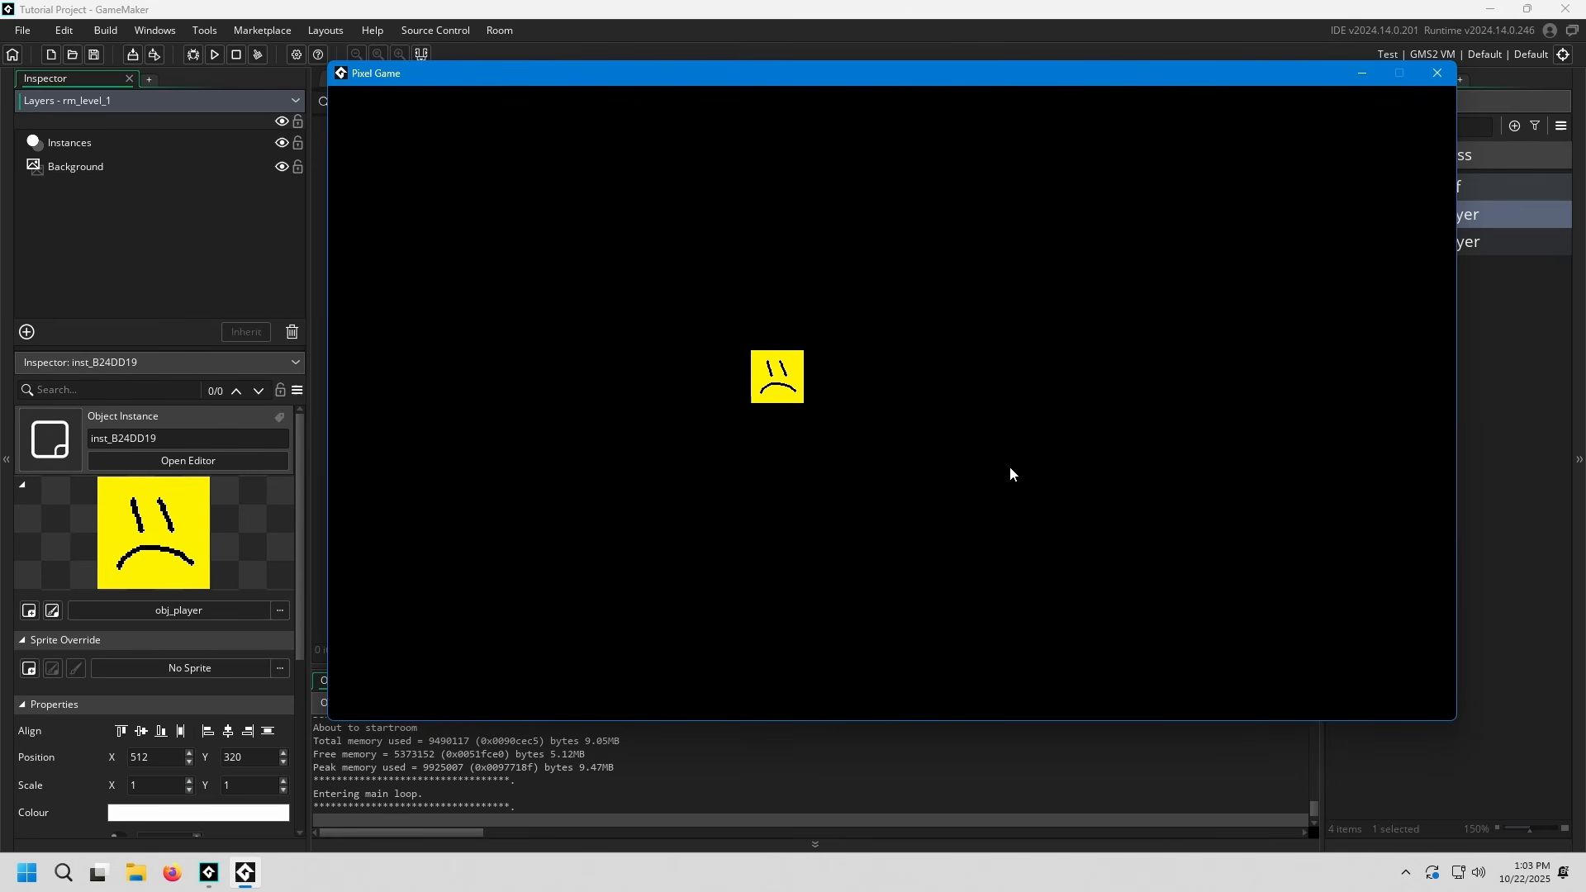
click(1439, 76)
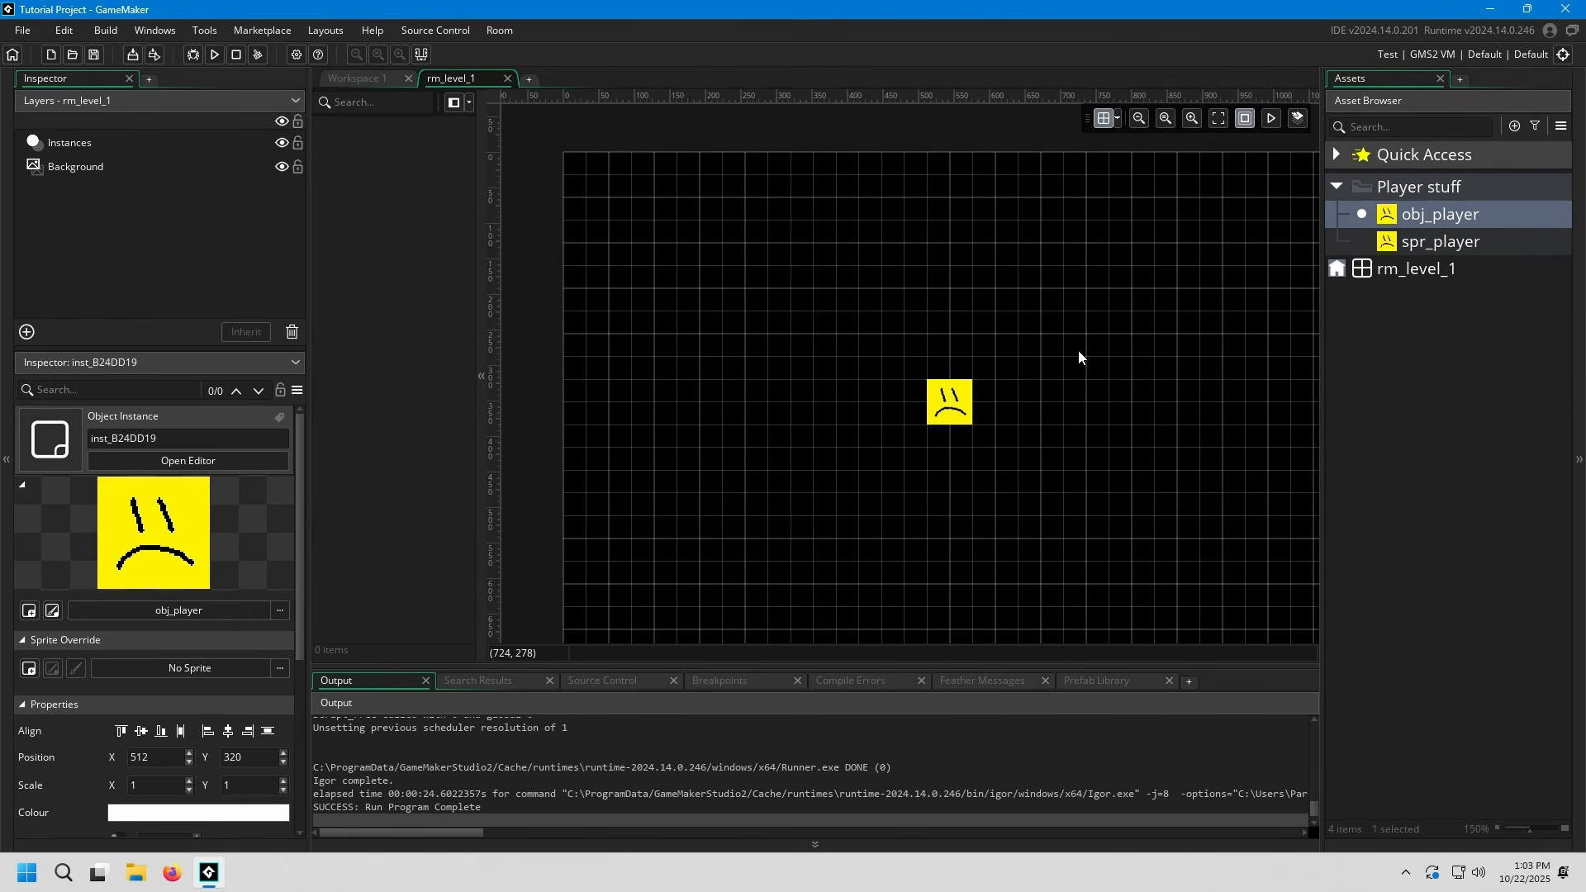
middle_drag(1077, 466, 1112, 491)
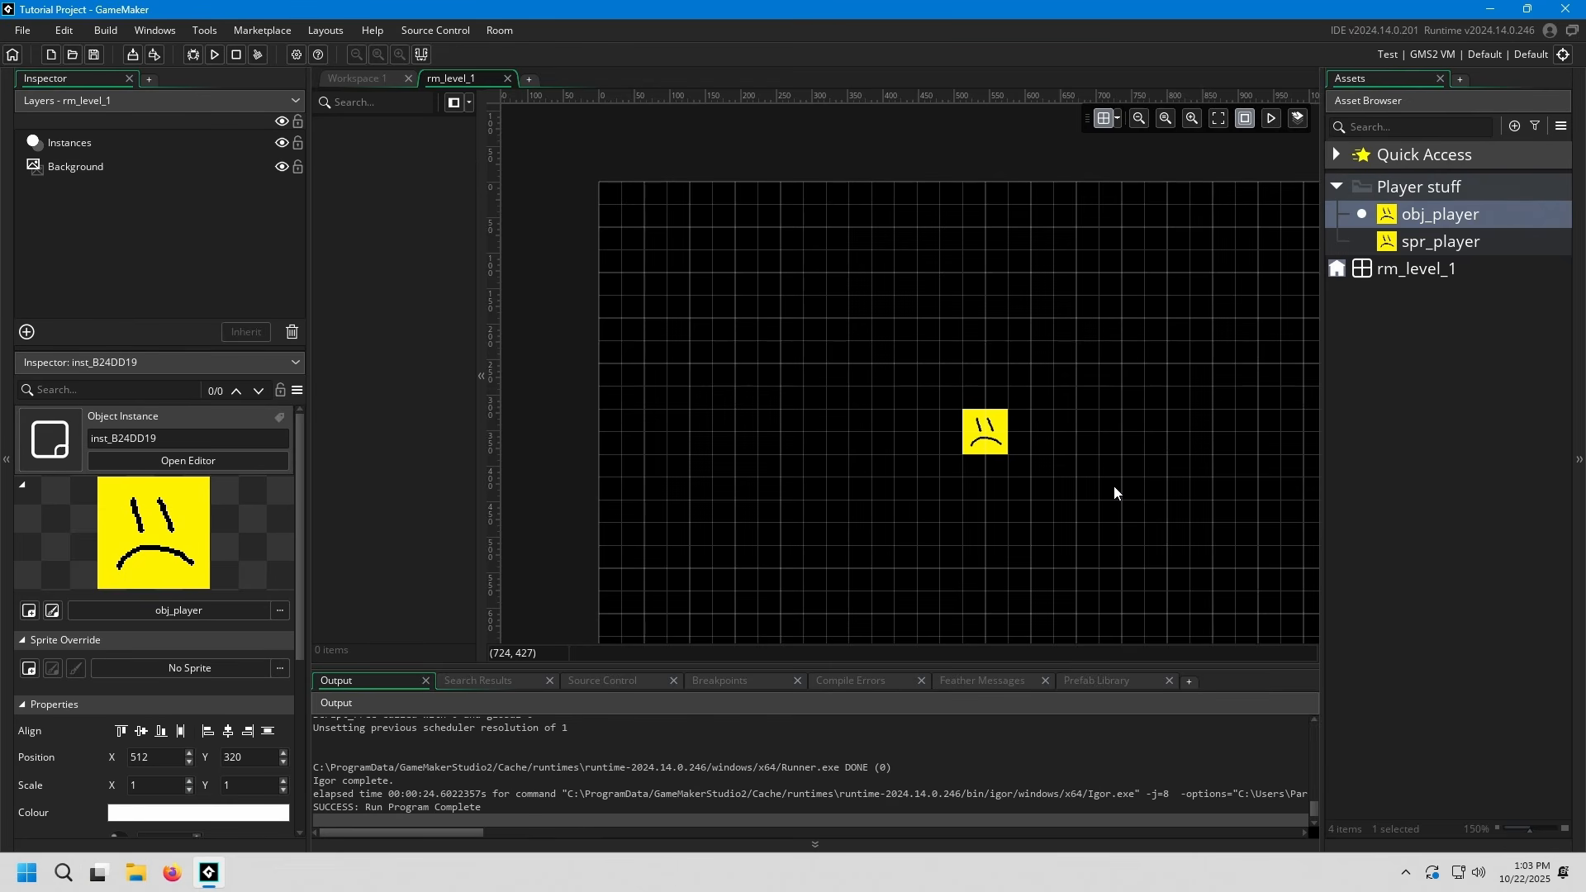